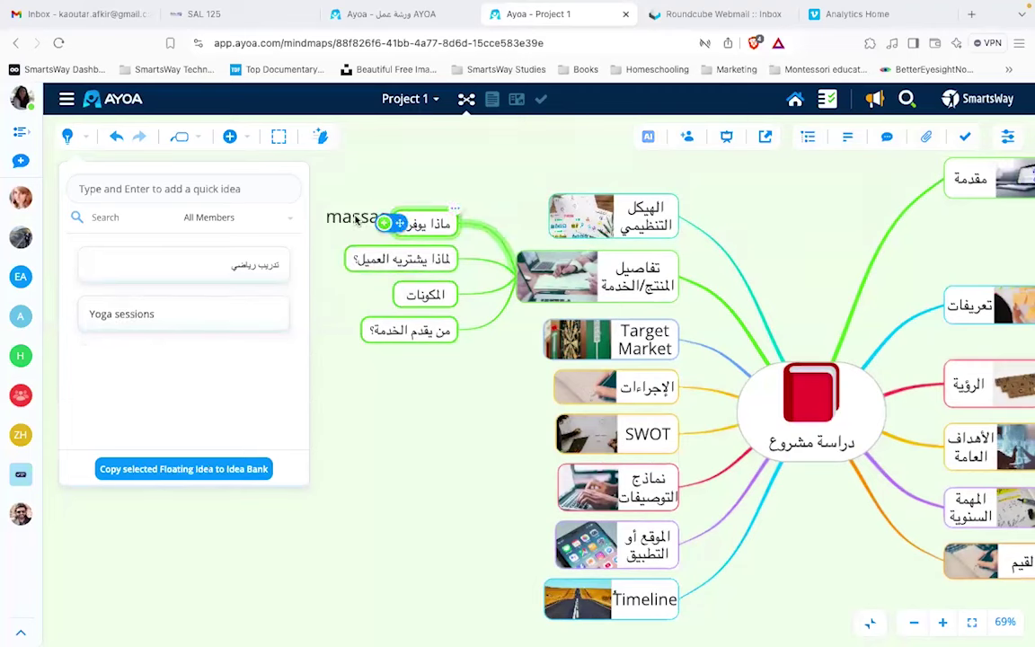
Step: Undo the floating massage idea, and attach the "جلسات massage" and "Yoga sessions" ideas from the Idea Bank to the "ماذا يوفر؟" branch
{"action": "left_click", "coordinate": [116, 135]}
{"action": "left_click", "coordinate": [78, 143]}
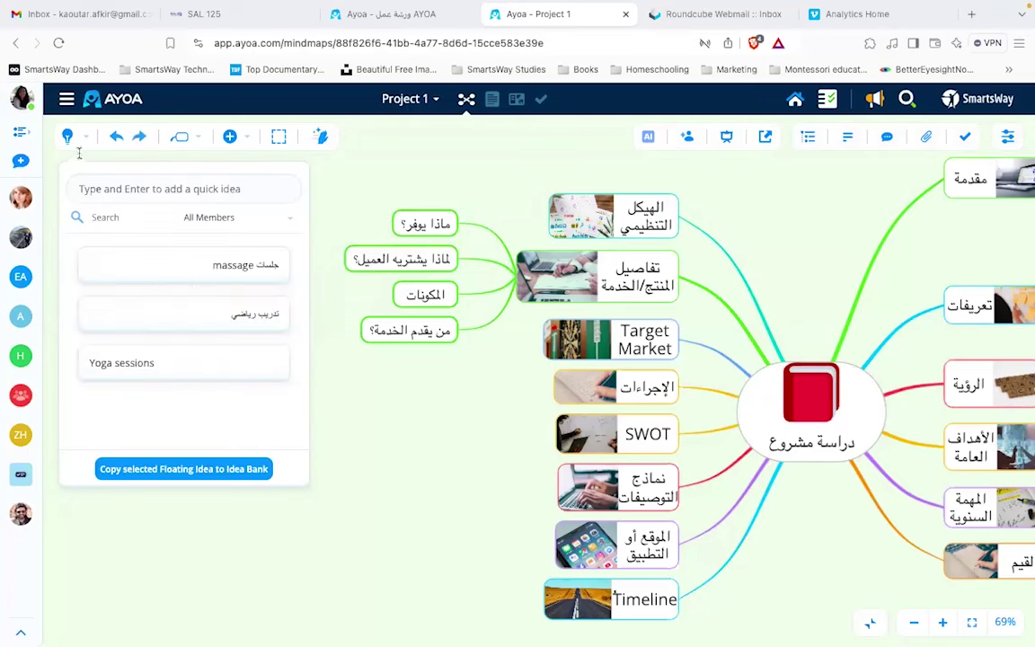
{"action": "left_click_drag", "start_coordinate": [184, 265], "coordinate": [416, 222]}
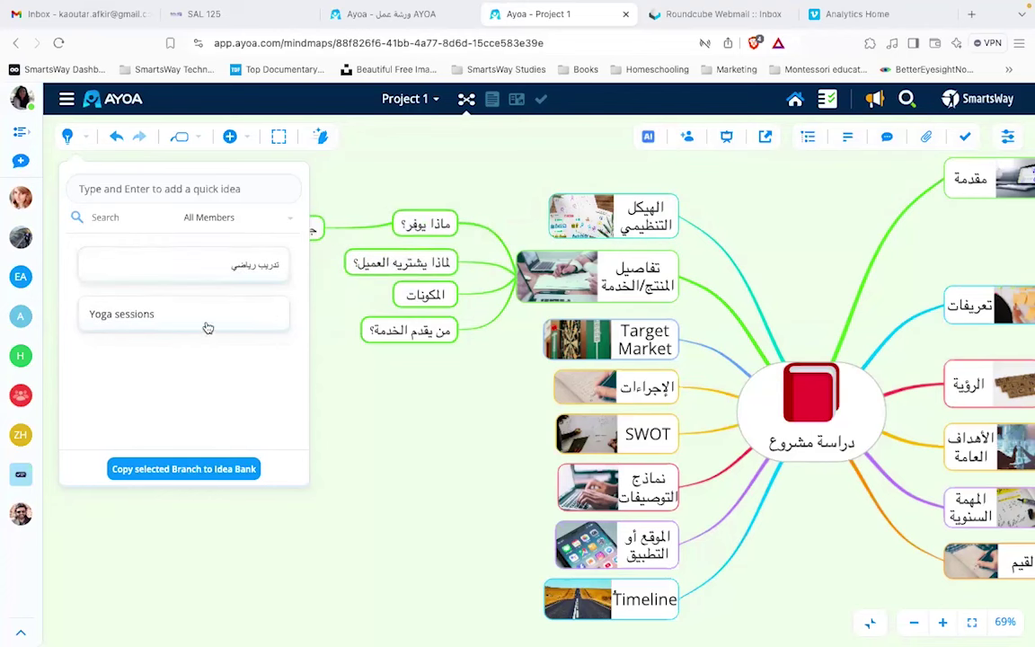
{"action": "left_click_drag", "start_coordinate": [217, 324], "coordinate": [429, 228]}
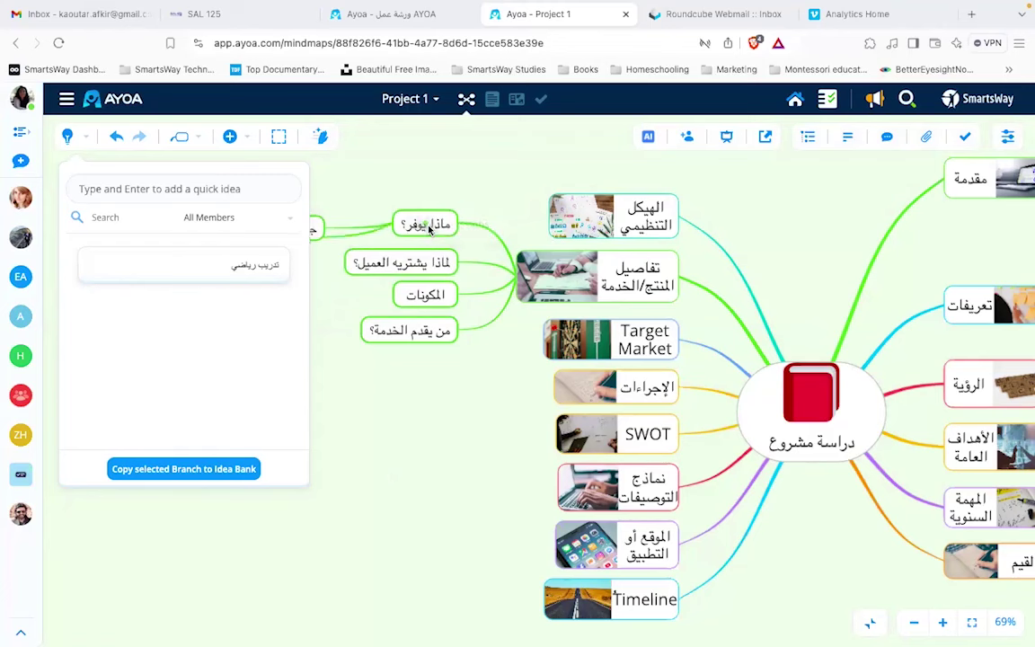
{"action": "left_click", "coordinate": [81, 142]}
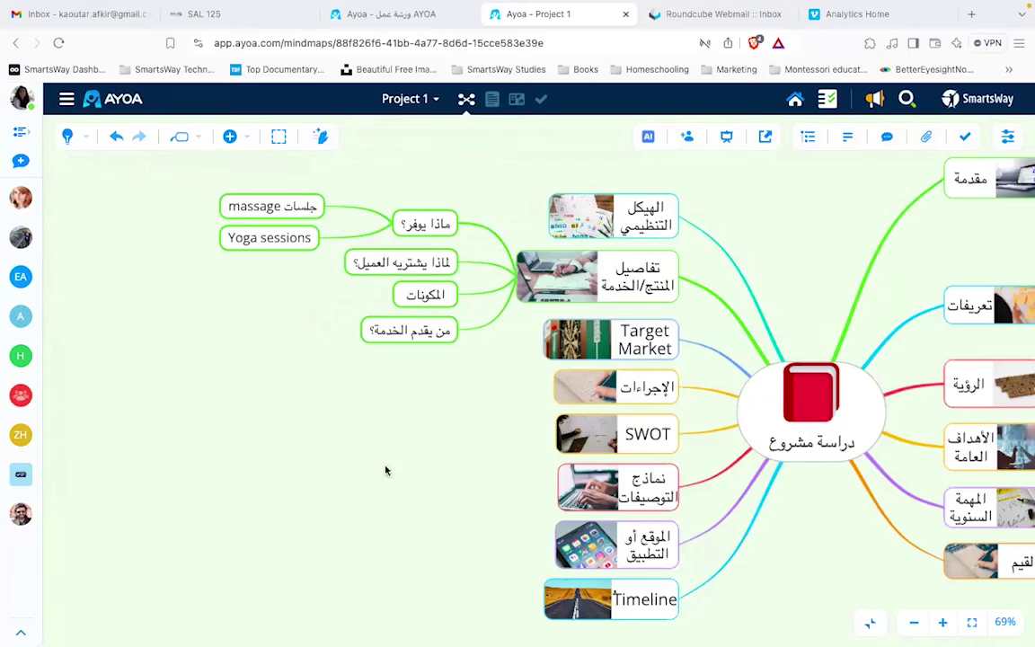
{"action": "left_click_drag", "start_coordinate": [378, 462], "coordinate": [141, 463]}
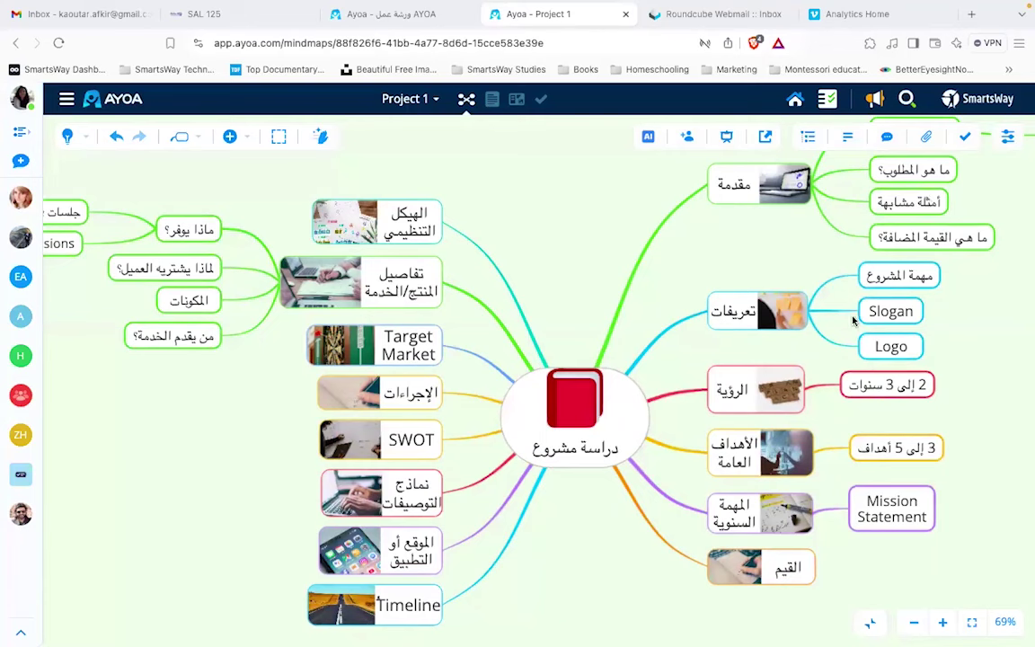
Step: Switch to the AYOA workshop mind map presentation and advance it through Whiteboard and Idea Bank to the Task Board topic
{"action": "left_click", "coordinate": [389, 16]}
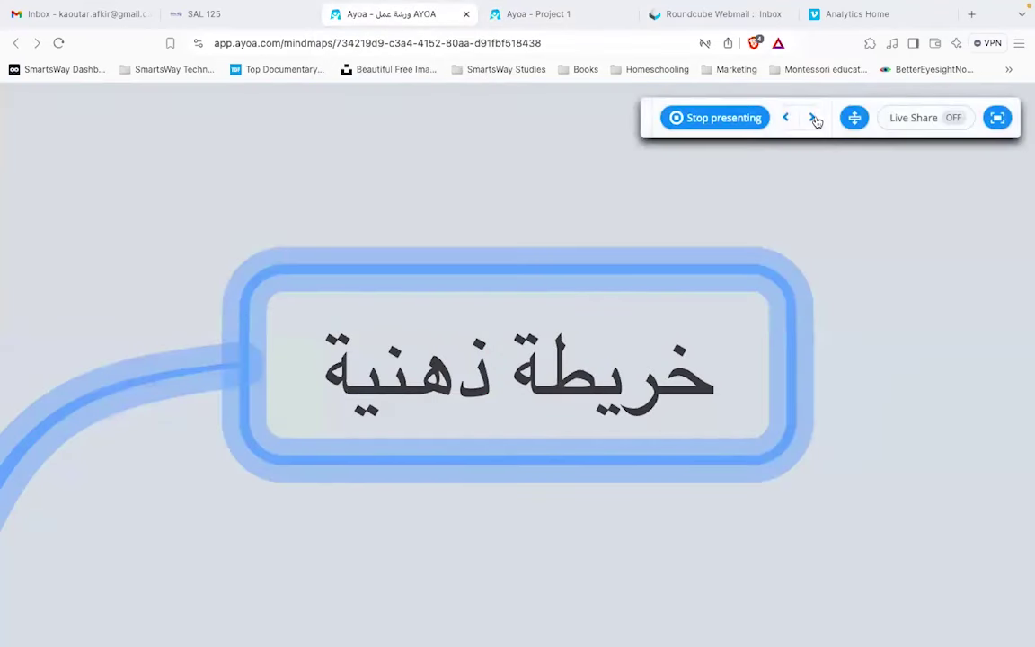
{"action": "left_click", "coordinate": [814, 120]}
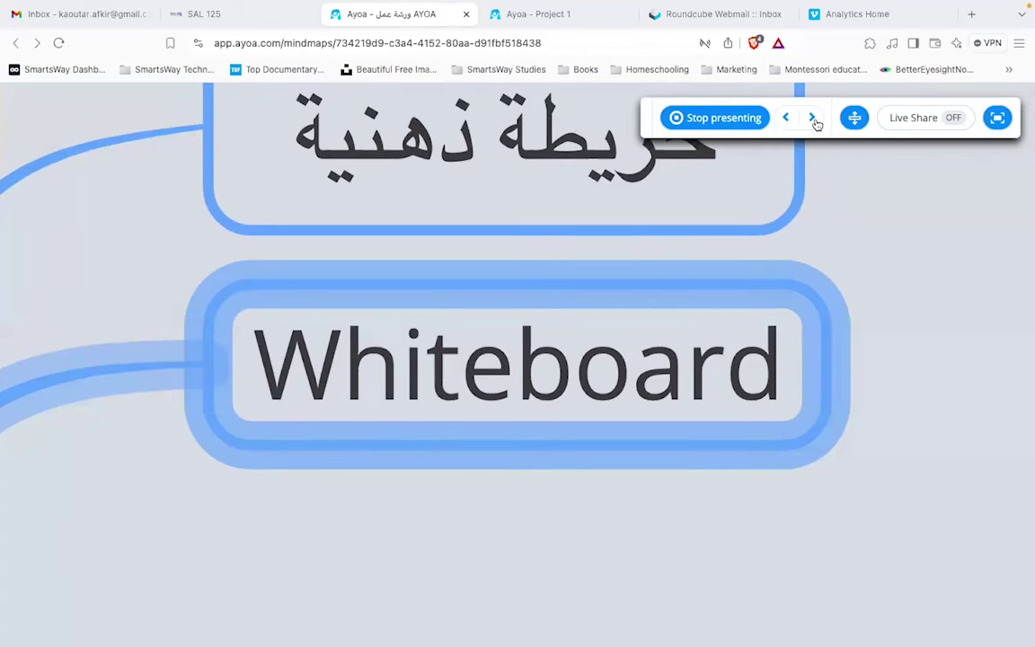
{"action": "left_click", "coordinate": [813, 119]}
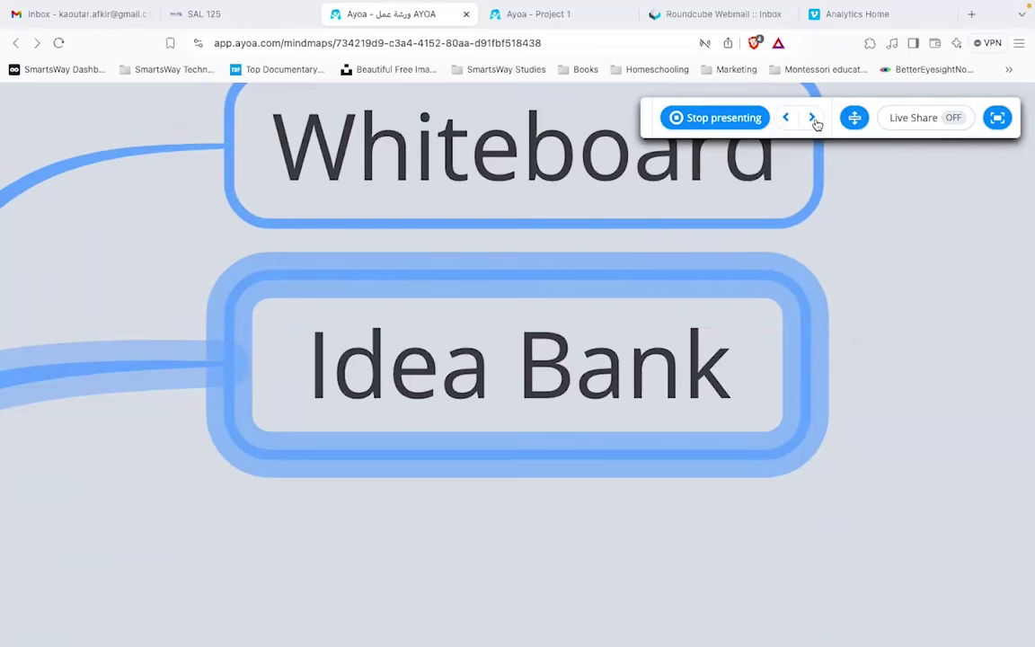
{"action": "left_click", "coordinate": [813, 120]}
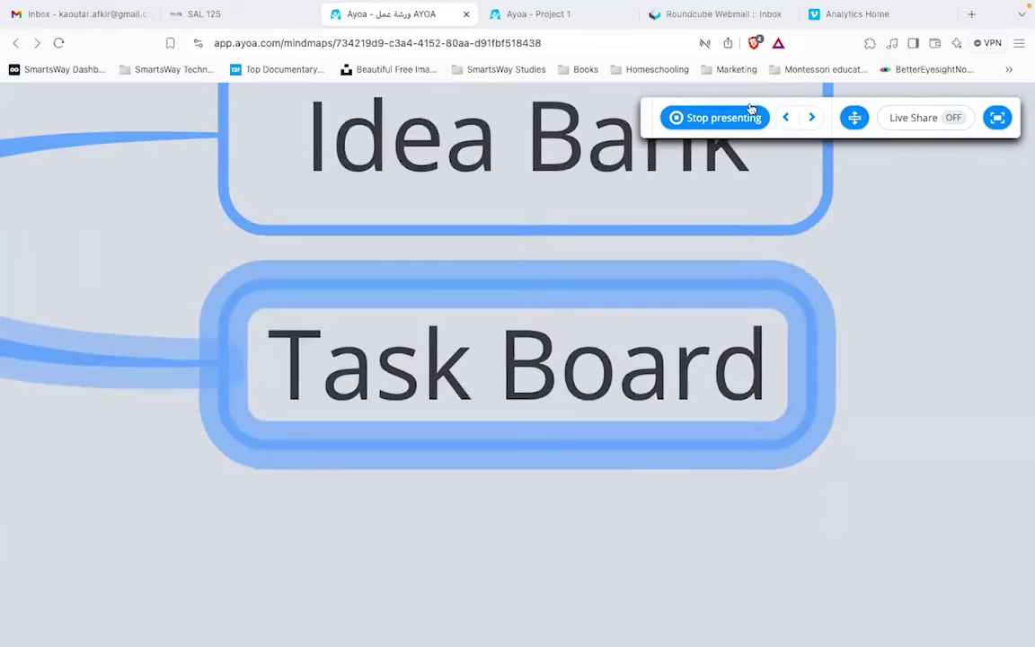
Step: Switch Project 1 to its task board and back to the mind map, and advance the workshop presentation to the Doc View topic
{"action": "left_click", "coordinate": [547, 16]}
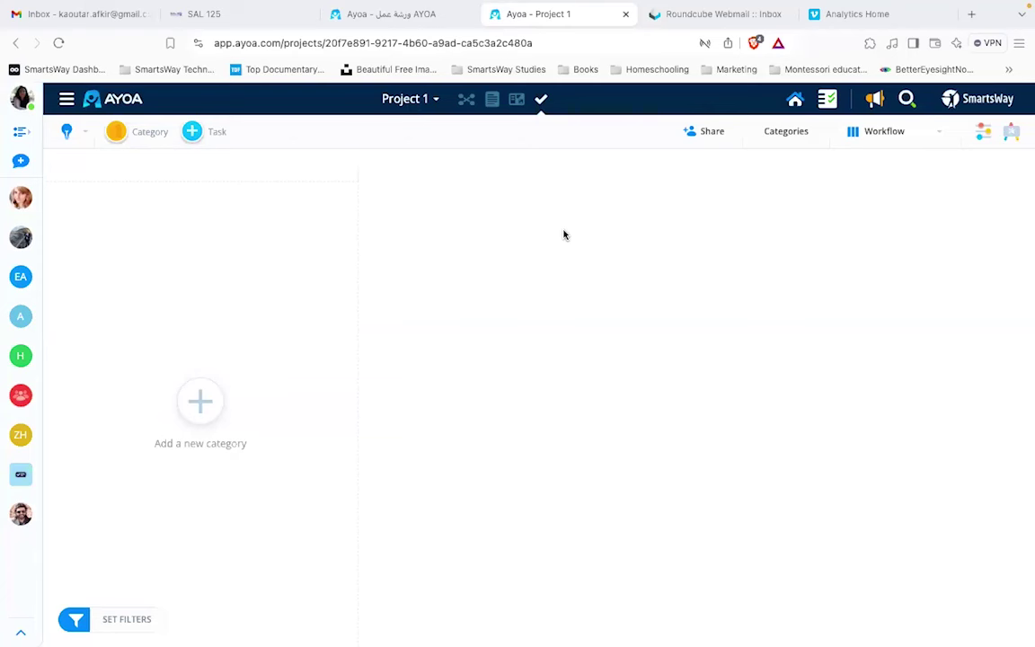
{"action": "left_click", "coordinate": [463, 102]}
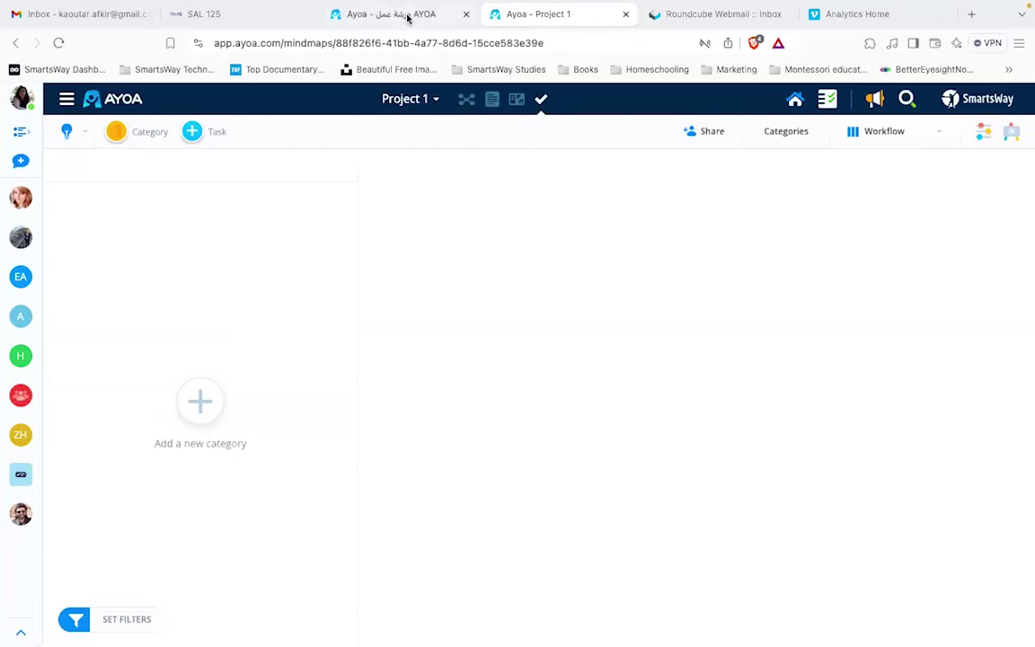
{"action": "left_click", "coordinate": [407, 16]}
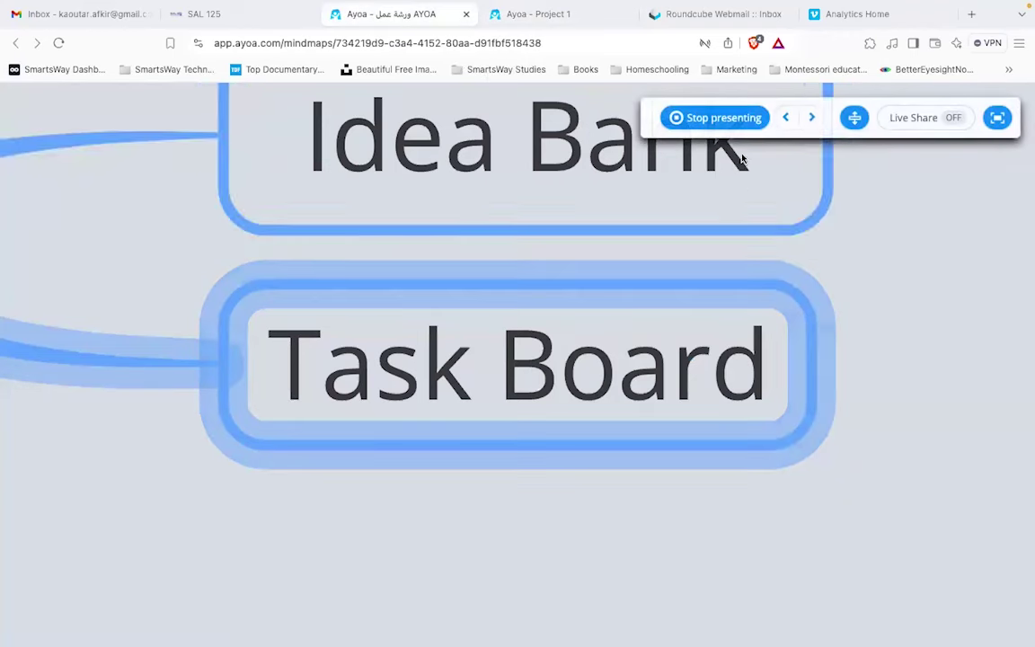
{"action": "left_click", "coordinate": [813, 118]}
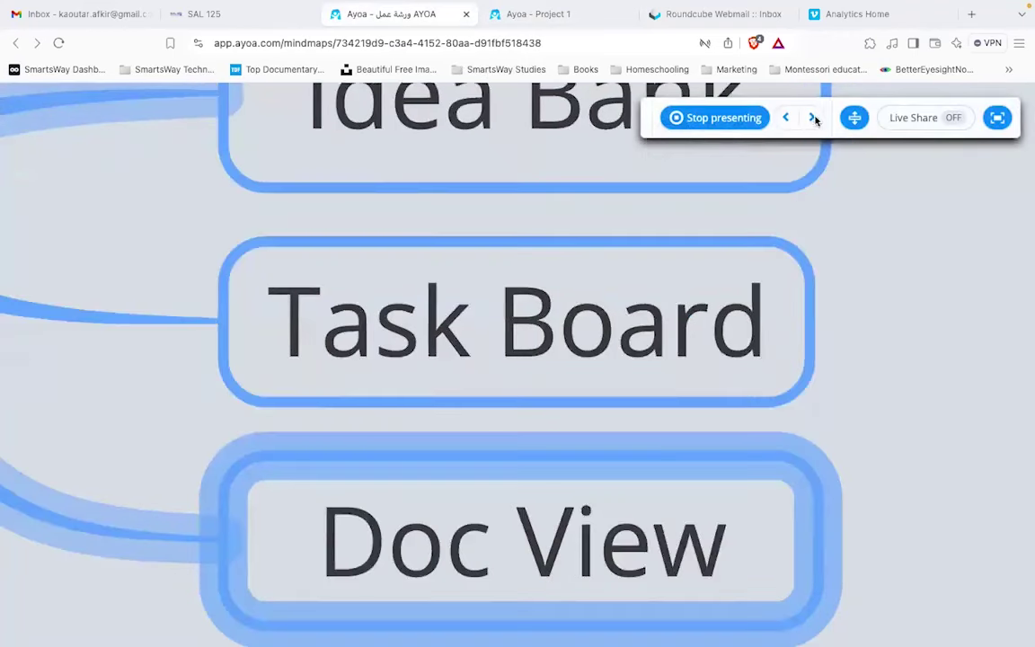
Step: Show the Project 1 mind map in document view and review its outline of topics
{"action": "left_click", "coordinate": [528, 14]}
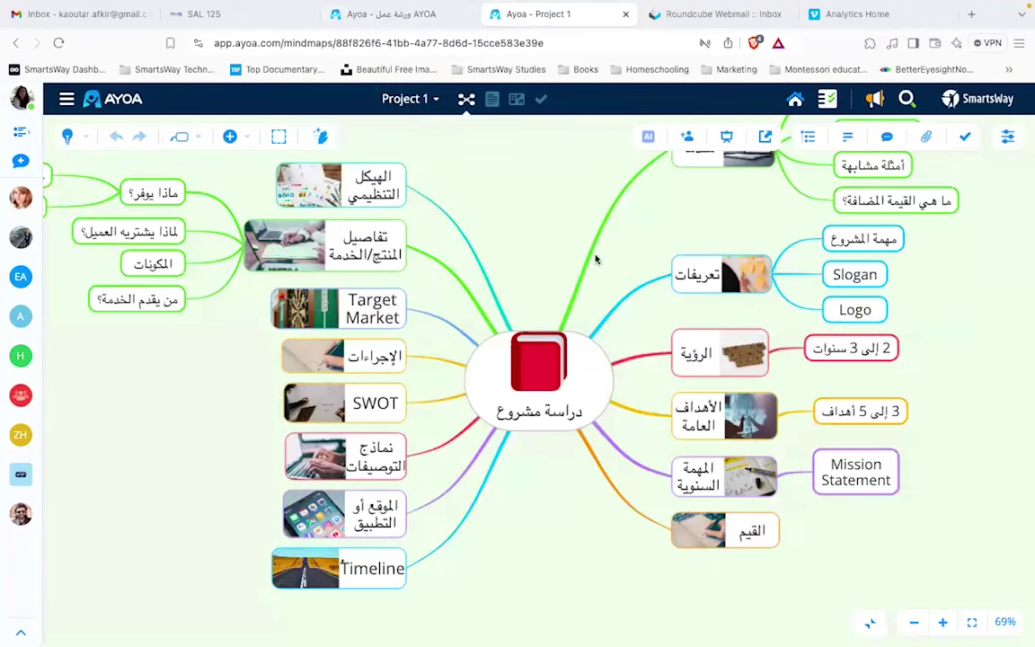
{"action": "left_click", "coordinate": [492, 101]}
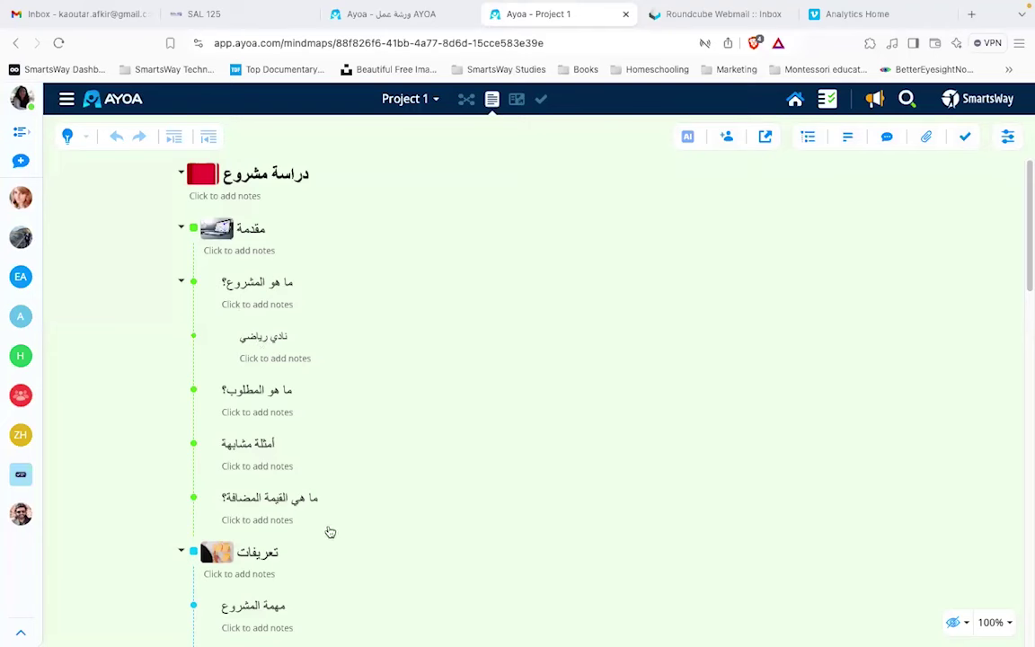
{"action": "scroll", "coordinate": [330, 532], "scroll_direction": "down", "scroll_amount": 15}
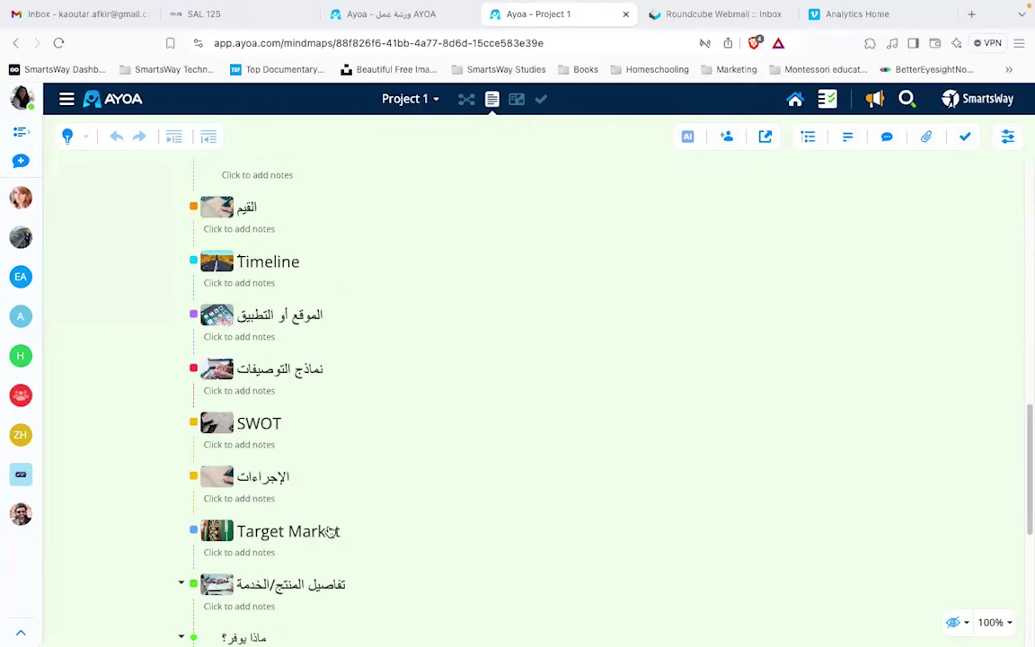
{"action": "scroll", "coordinate": [330, 532], "scroll_direction": "down", "scroll_amount": 3}
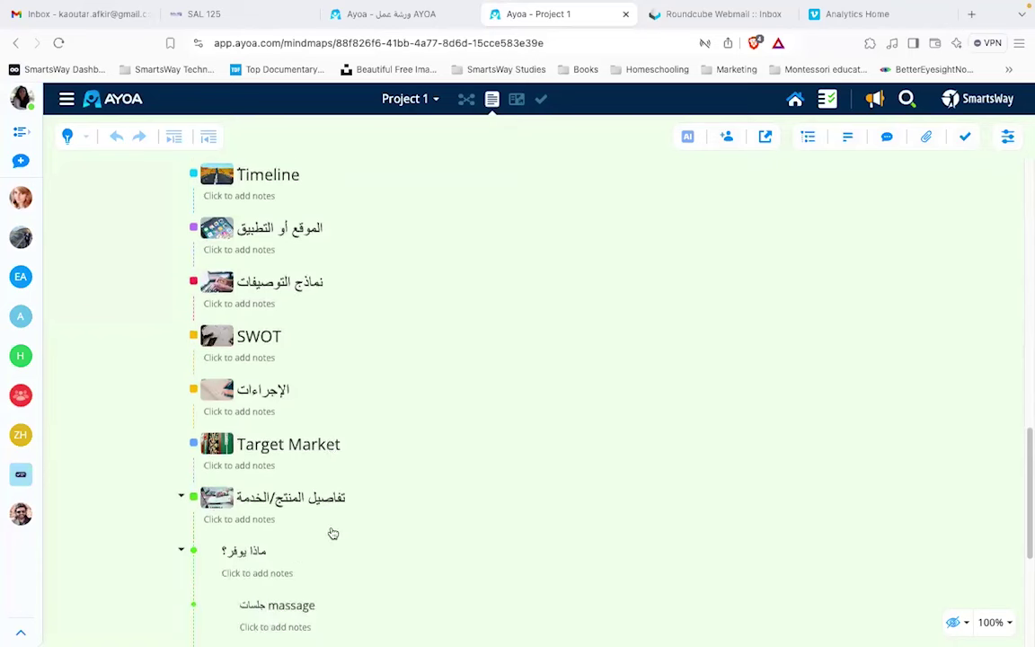
{"action": "scroll", "coordinate": [331, 534], "scroll_direction": "up", "scroll_amount": 15}
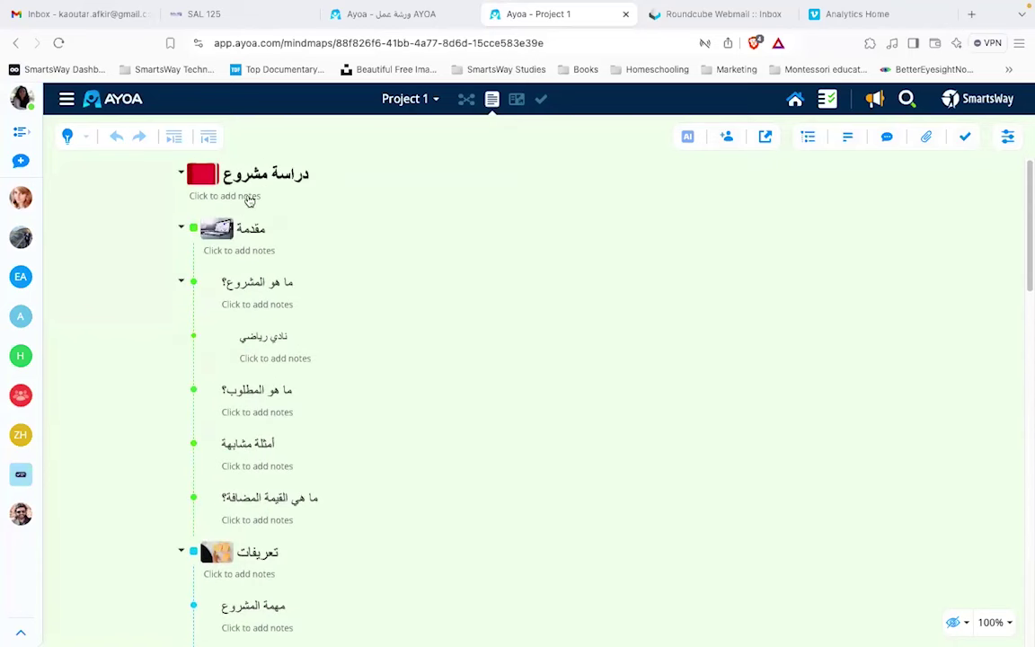
Step: Add the note "هذا مشروع نادي رياضي ........." under the "مقدمة" topic
{"action": "left_click", "coordinate": [249, 250]}
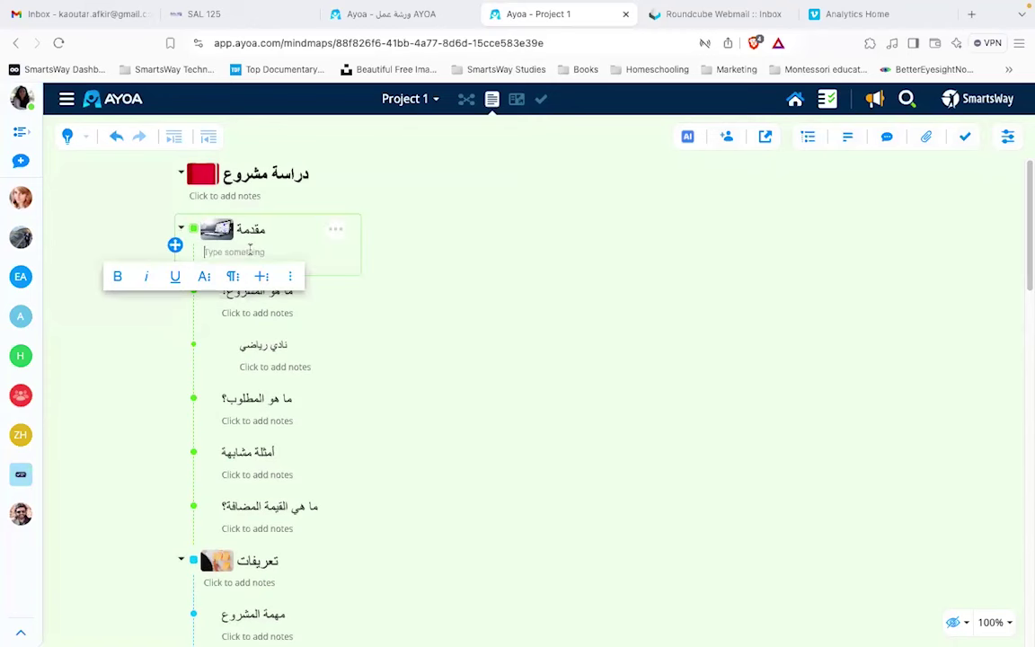
{"action": "key", "text": "ctrl+shift"}
{"action": "type", "text": "مذا"}
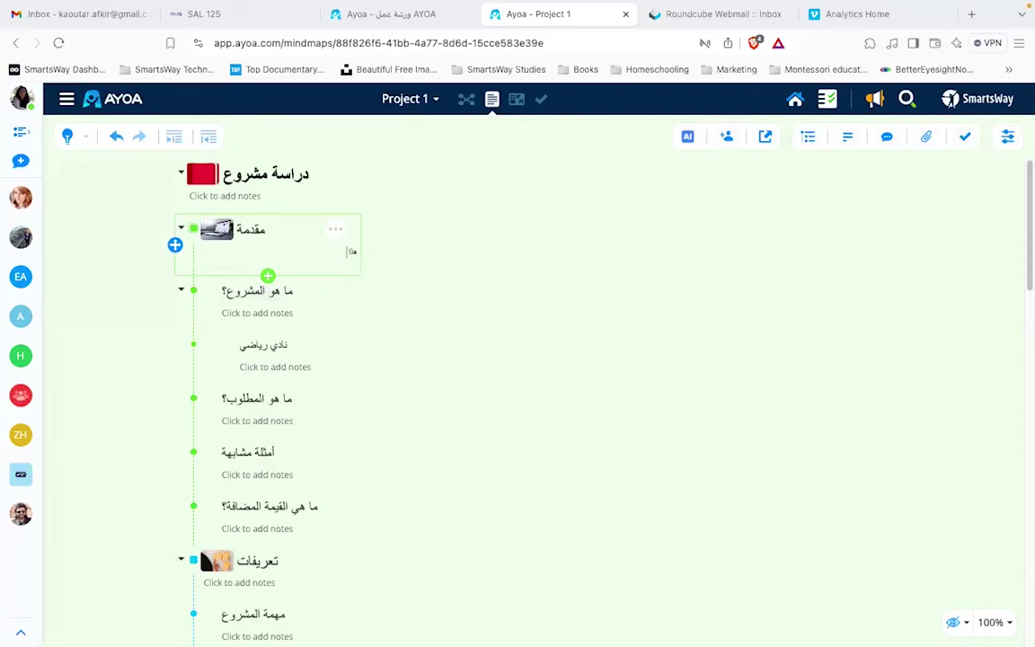
{"action": "type", "text": " مشروع ب"}
{"action": "type", "text": "ادي ريا"}
{"action": "type", "text": "ضي .."}
{"action": "type", "text": "......"}
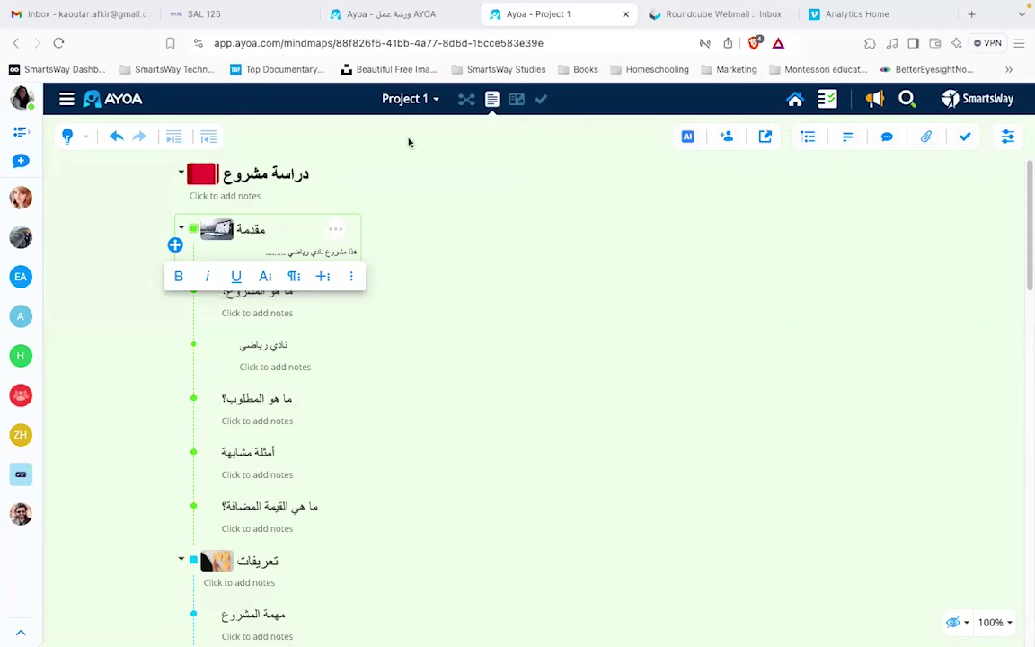
Step: Go back to the workshop presentation and advance it to the SWOT topic
{"action": "left_click", "coordinate": [417, 15]}
{"action": "left_click", "coordinate": [813, 118]}
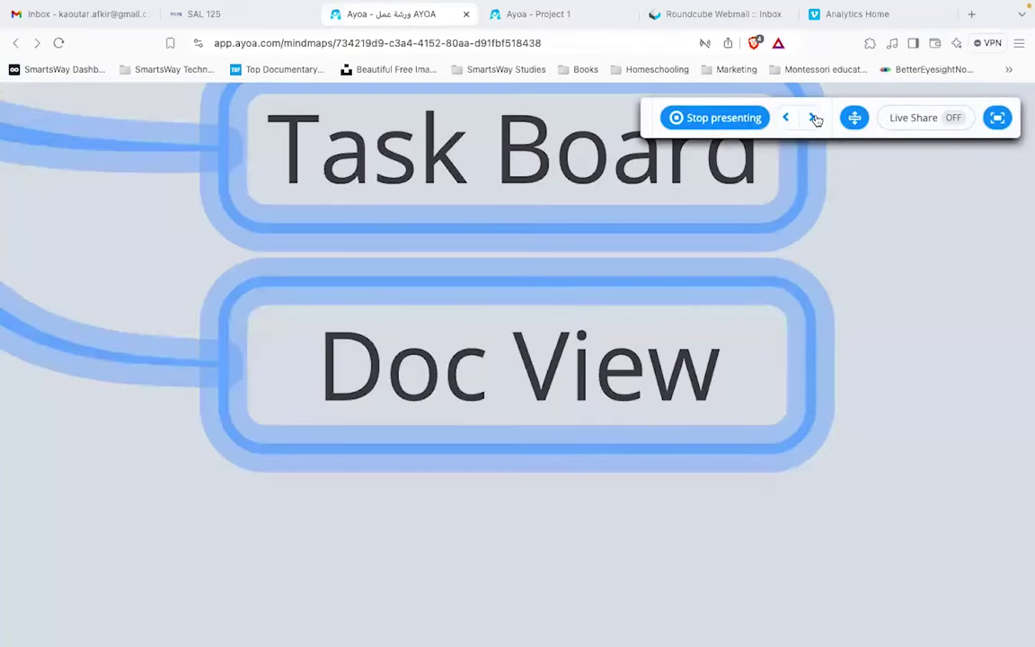
{"action": "left_click", "coordinate": [814, 120]}
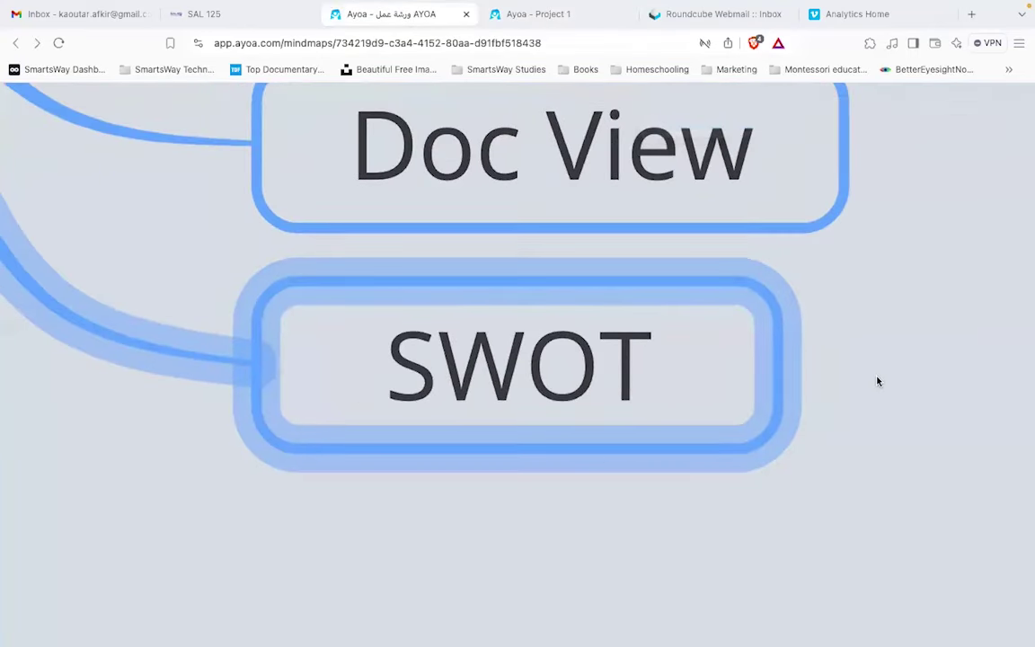
Step: Return Project 1 to mind map view and fit the whole map on screen
{"action": "left_click", "coordinate": [566, 15]}
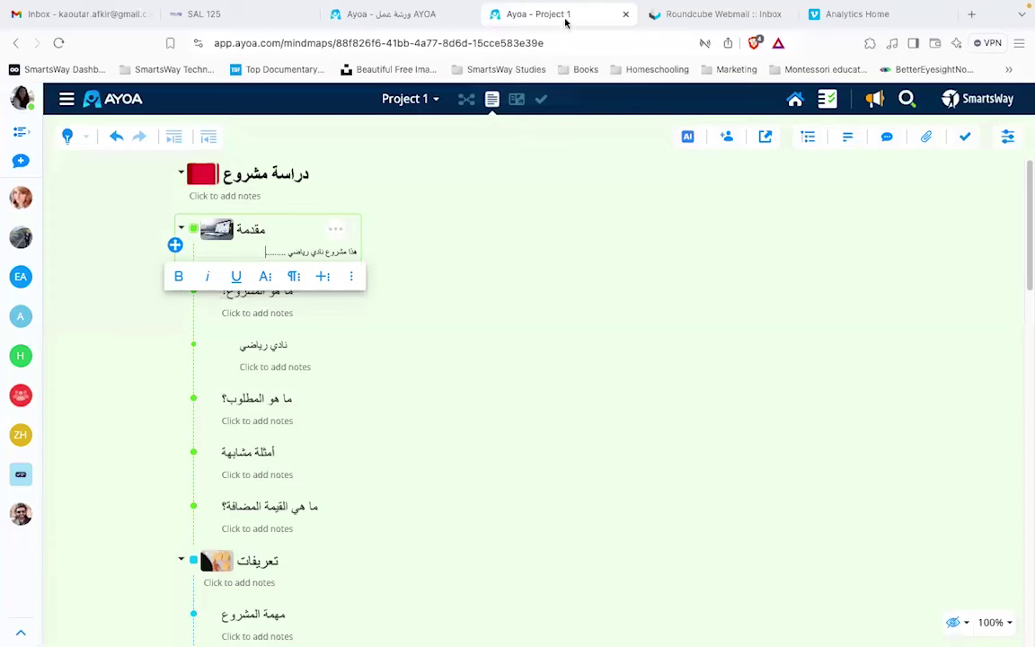
{"action": "left_click", "coordinate": [469, 100]}
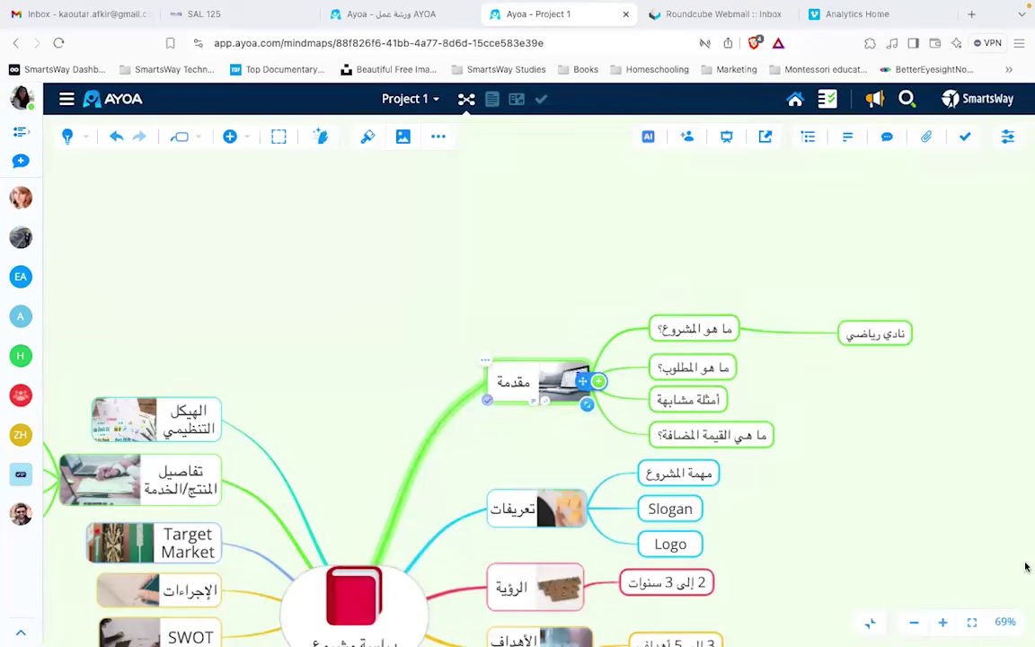
{"action": "left_click", "coordinate": [971, 622]}
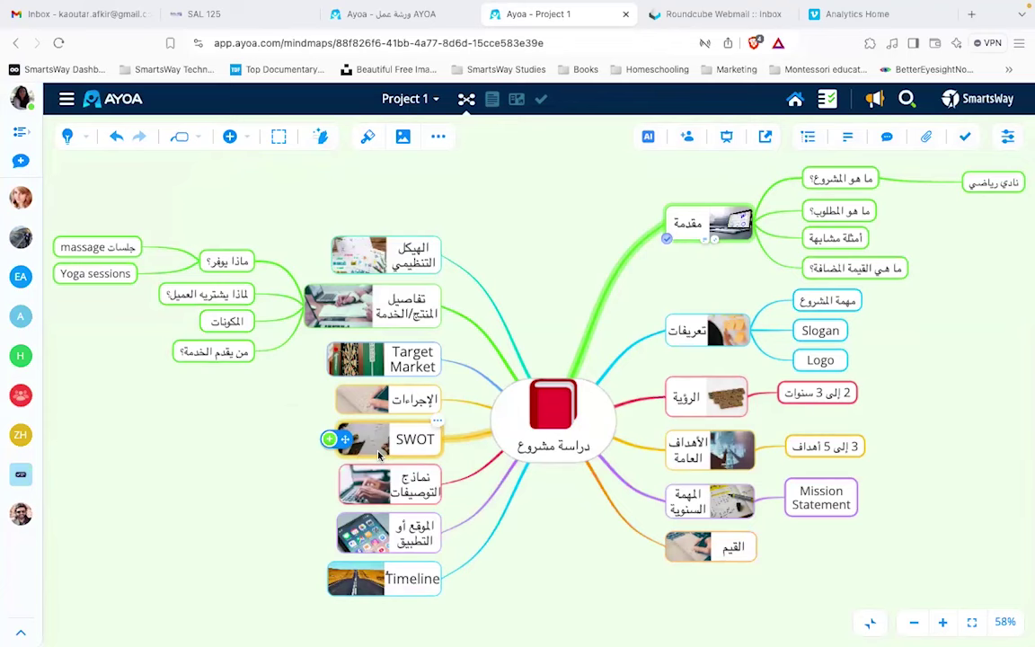
Step: Start a new whiteboard from the home page and name it "Project1 SWOT"
{"action": "left_click", "coordinate": [796, 101]}
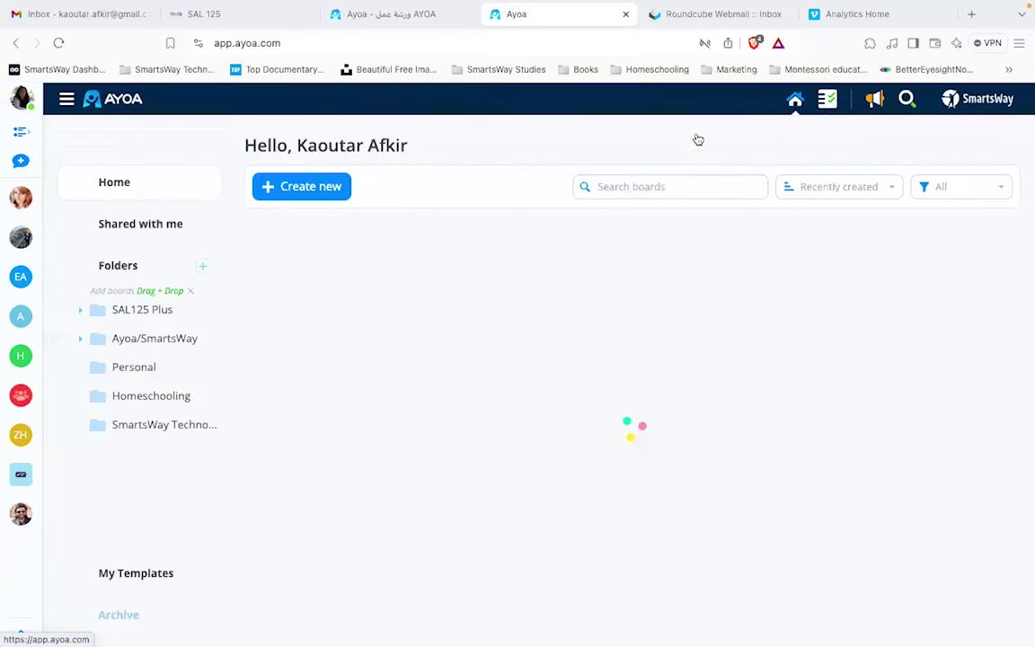
{"action": "left_click", "coordinate": [284, 190]}
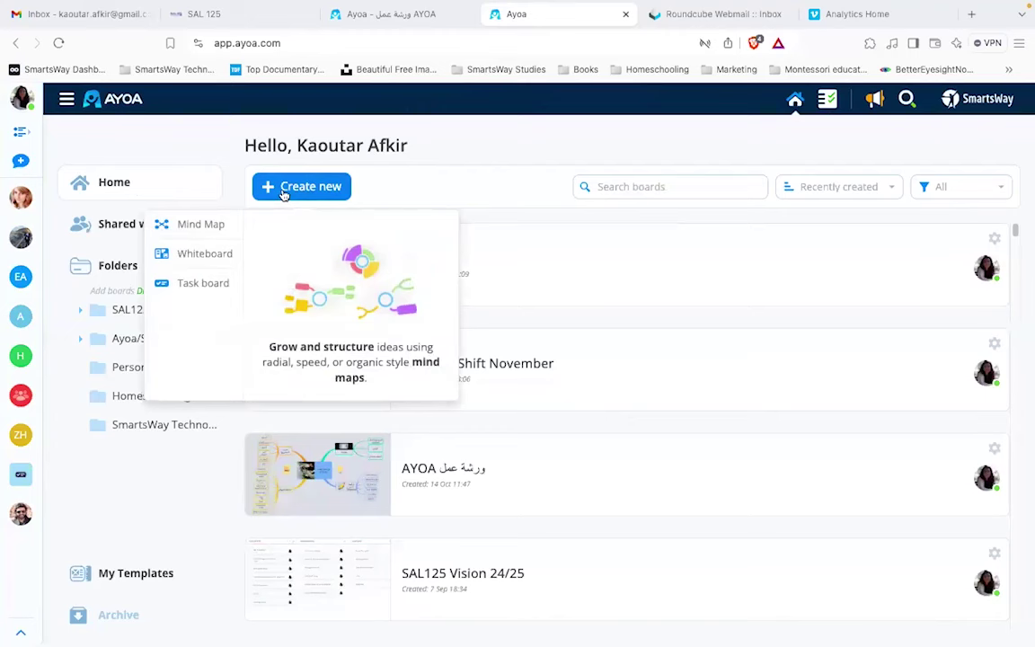
{"action": "left_click", "coordinate": [203, 255]}
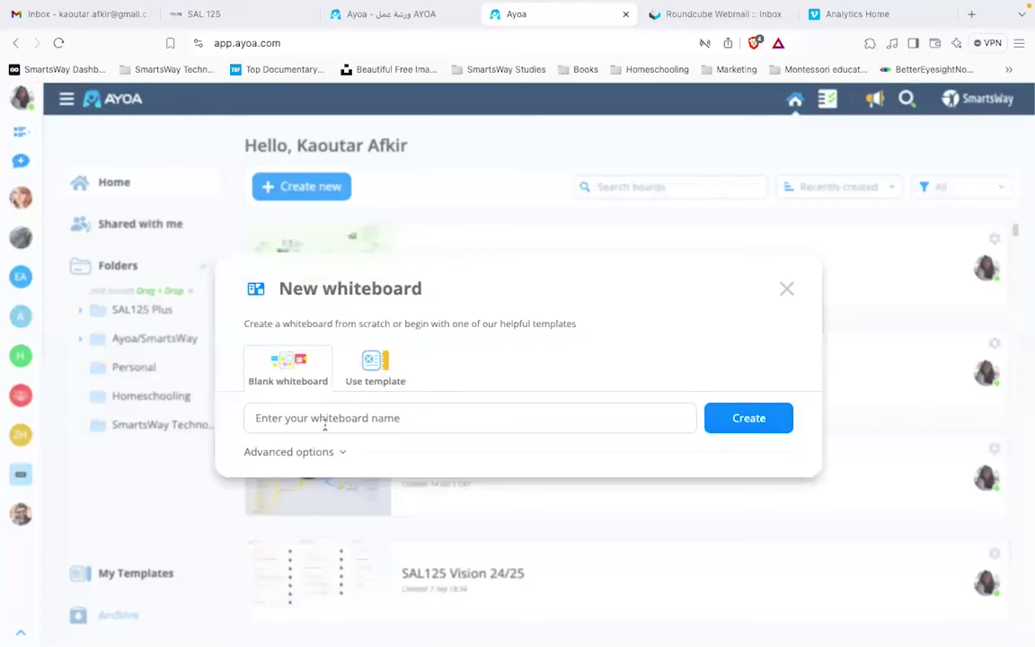
{"action": "left_click", "coordinate": [325, 426]}
{"action": "type", "text": "د"}
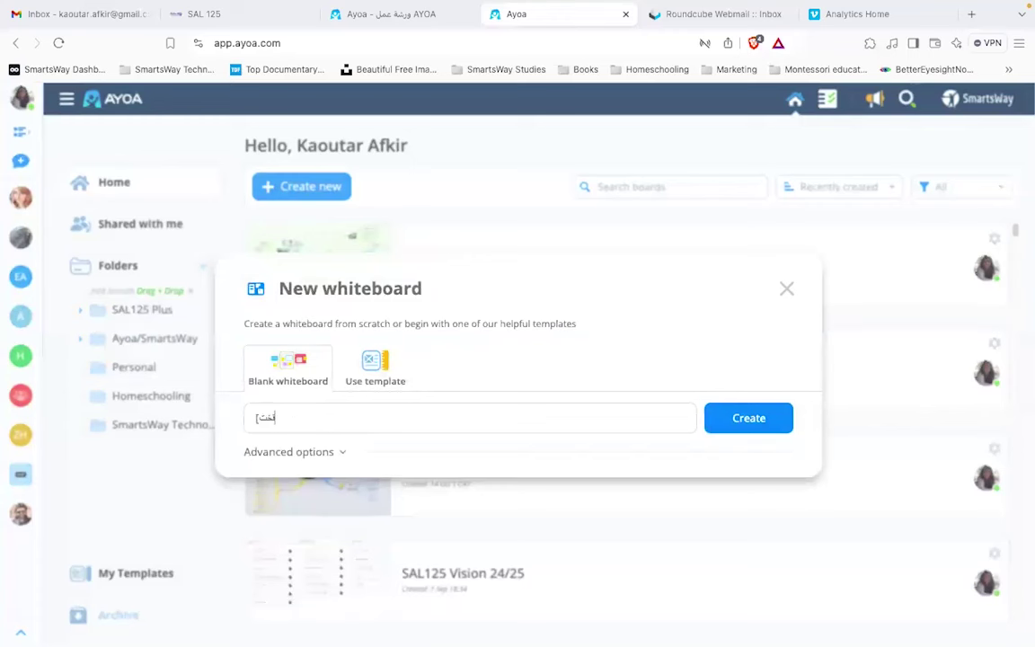
{"action": "key", "text": "BackSpace"}
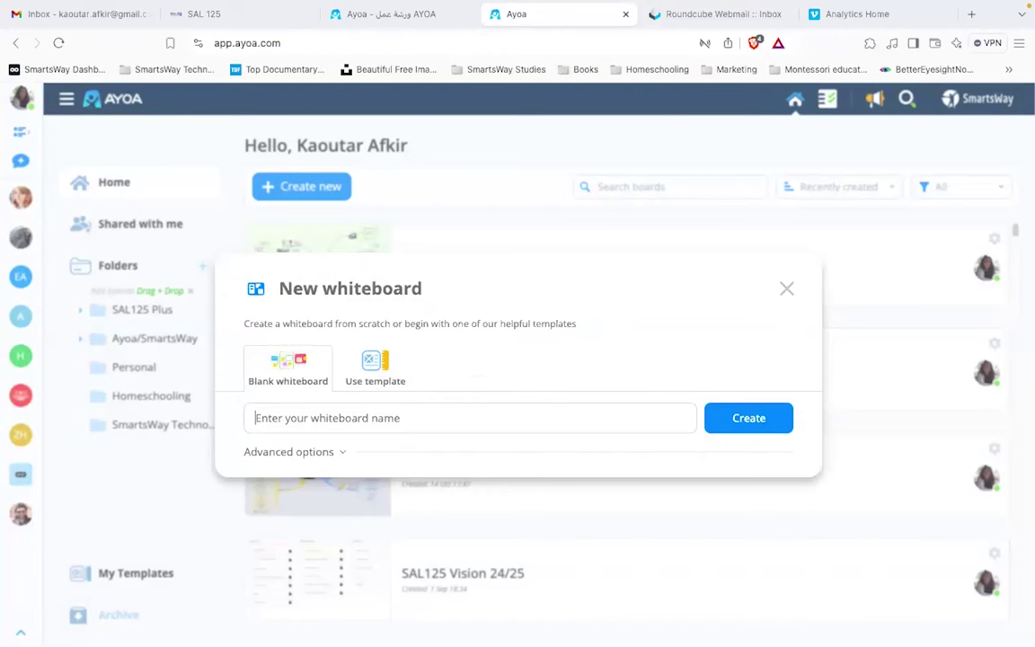
{"action": "type", "text": "Project1 SWOT"}
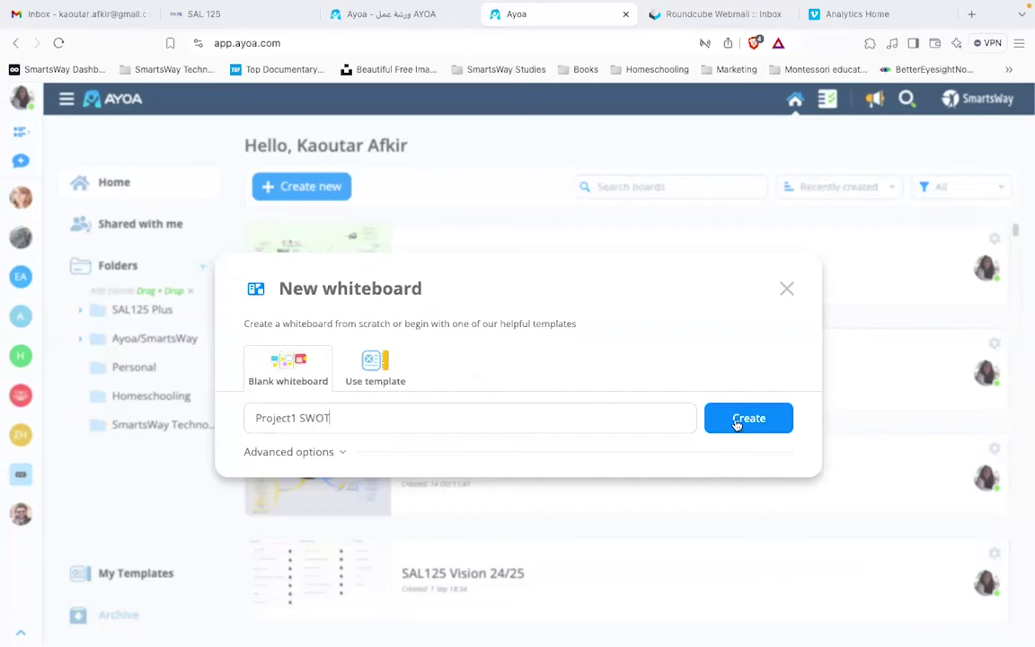
Step: Create the Project1 SWOT whiteboard from the "تحليل SWOT" template
{"action": "left_click", "coordinate": [382, 366]}
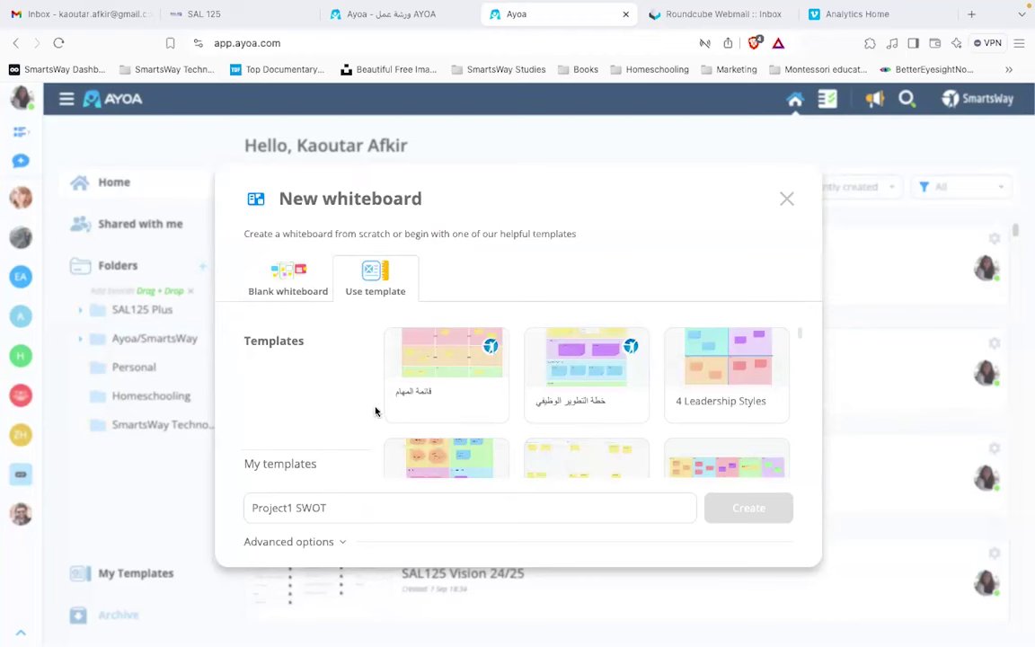
{"action": "mouse_move", "coordinate": [377, 368]}
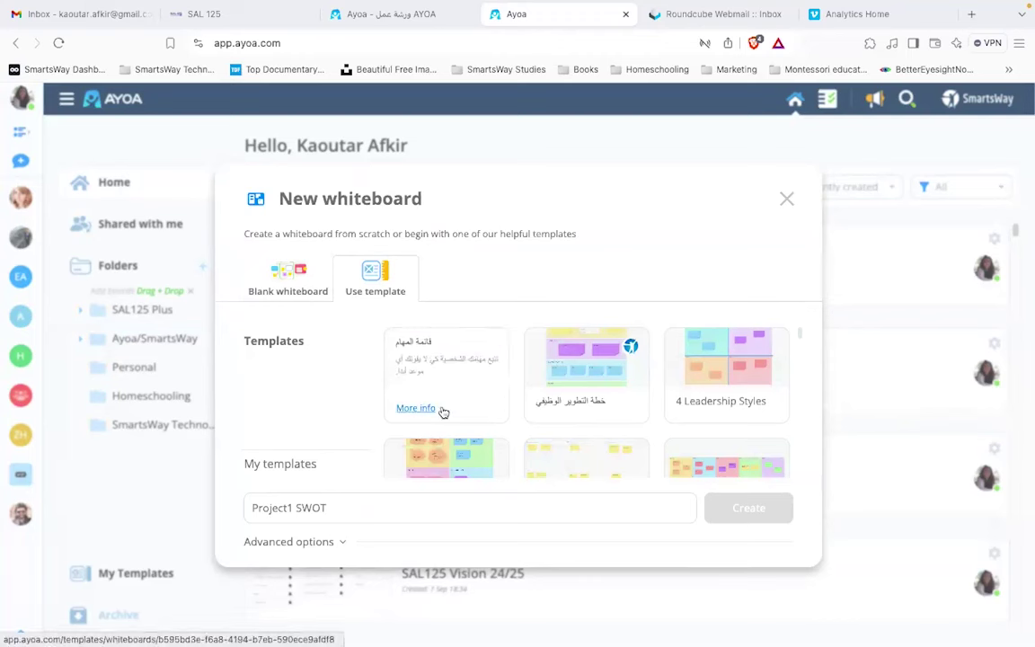
{"action": "mouse_move", "coordinate": [575, 409]}
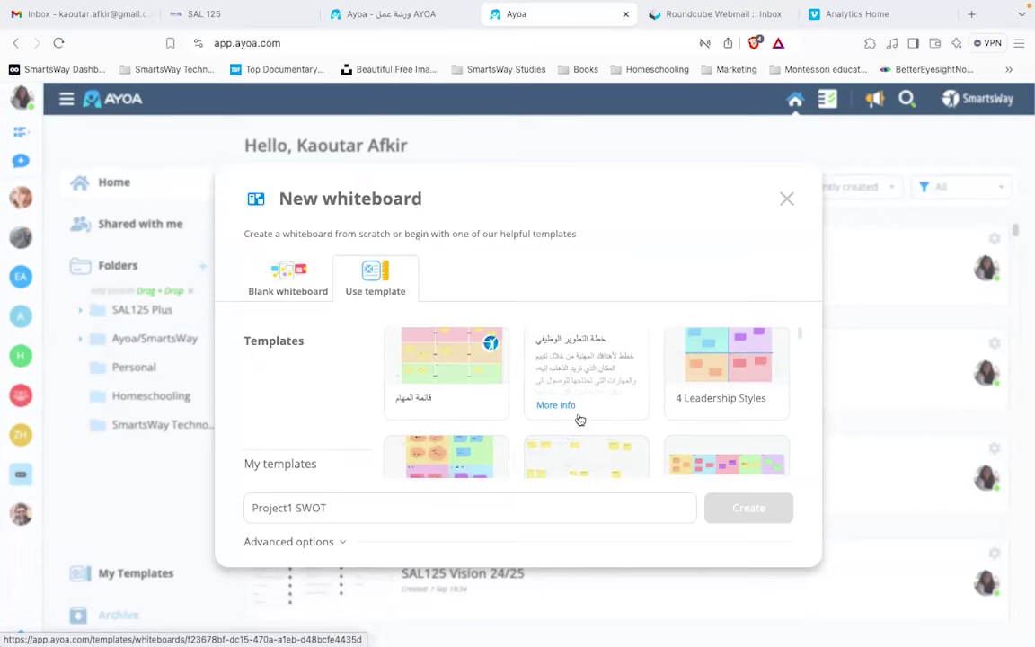
{"action": "scroll", "coordinate": [580, 420], "scroll_direction": "down", "scroll_amount": 10}
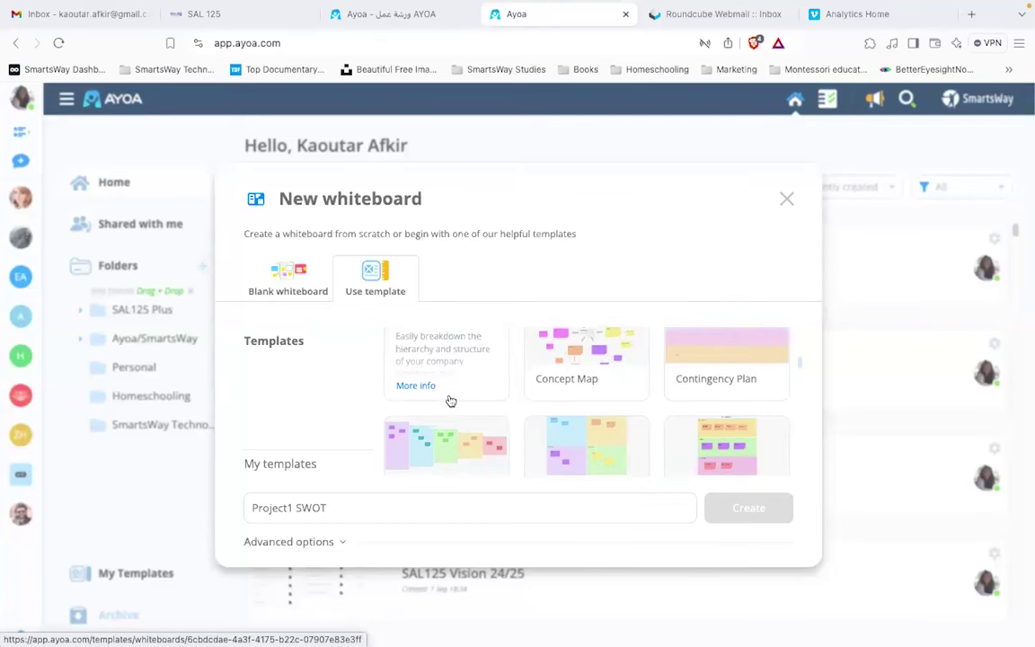
{"action": "scroll", "coordinate": [451, 401], "scroll_direction": "down", "scroll_amount": 8}
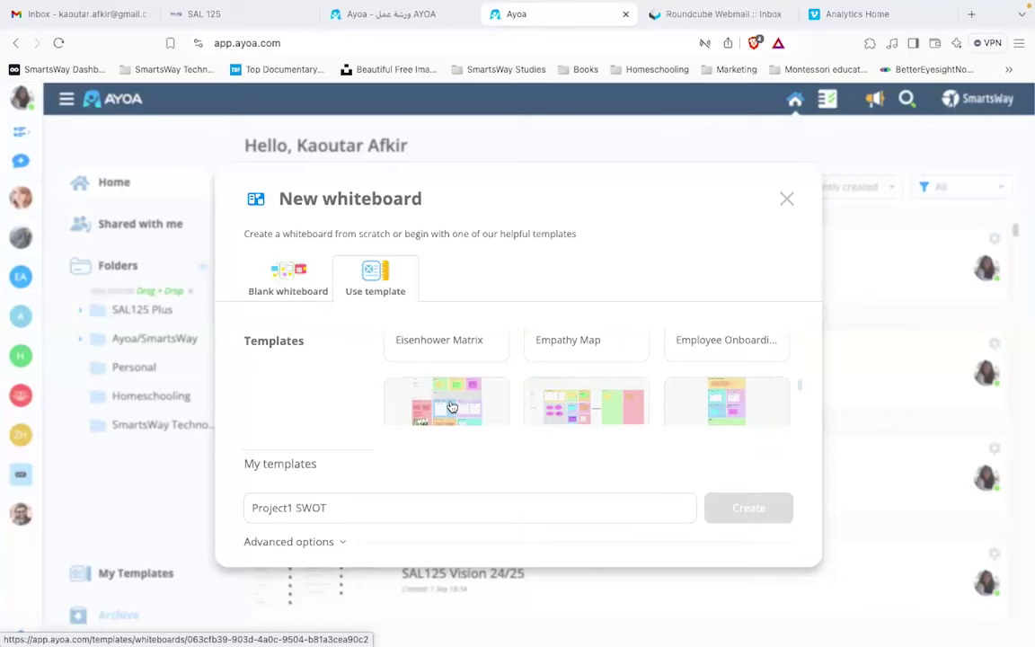
{"action": "scroll", "coordinate": [451, 406], "scroll_direction": "down", "scroll_amount": 10}
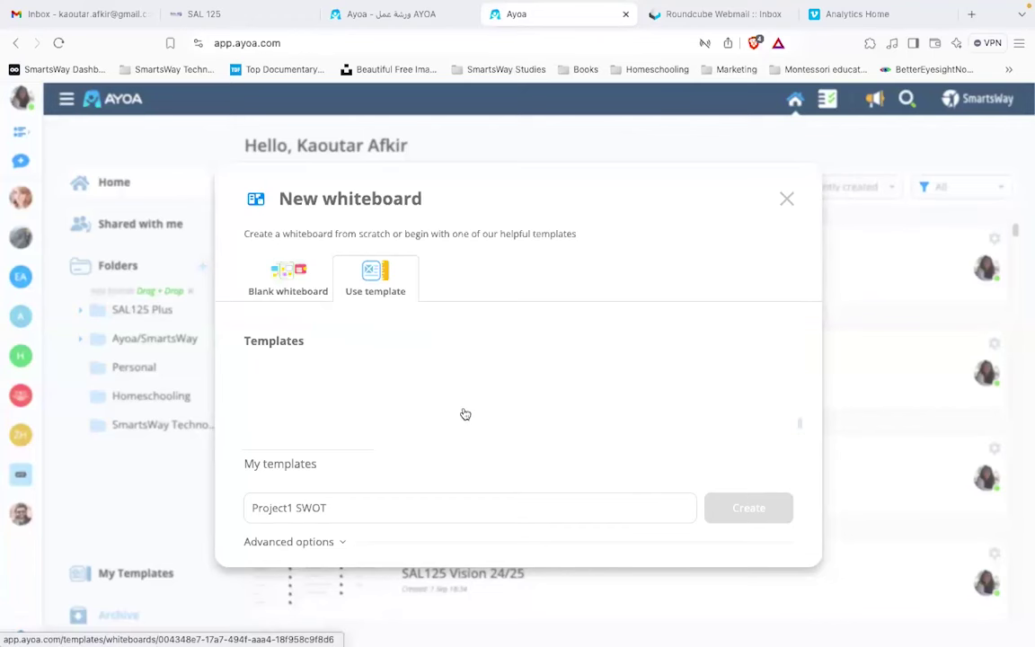
{"action": "scroll", "coordinate": [596, 418], "scroll_direction": "down", "scroll_amount": 10}
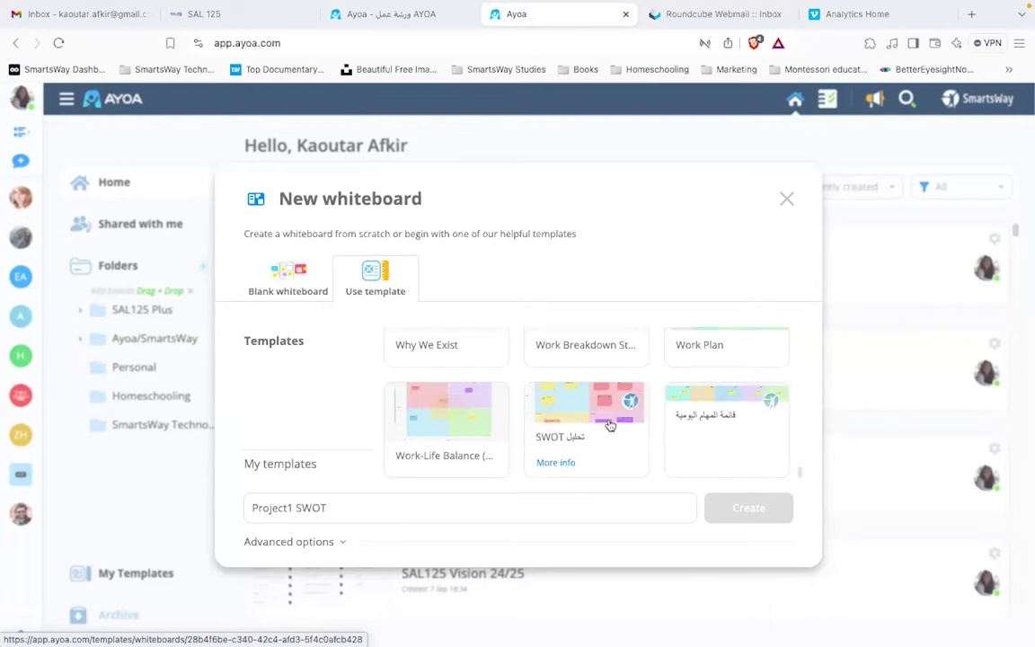
{"action": "left_click", "coordinate": [560, 444]}
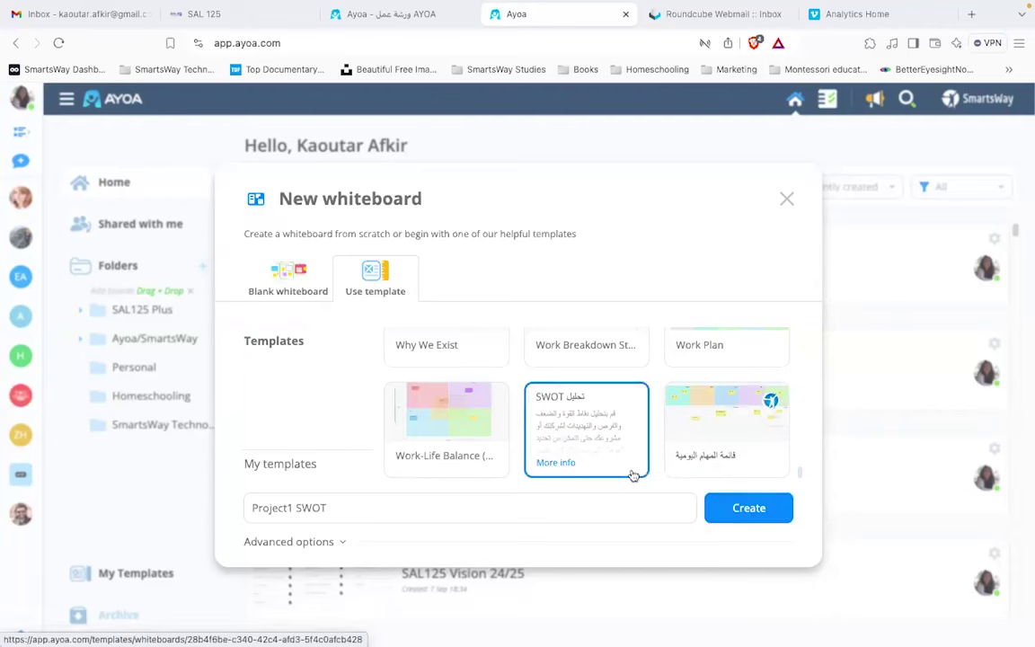
{"action": "left_click", "coordinate": [748, 509]}
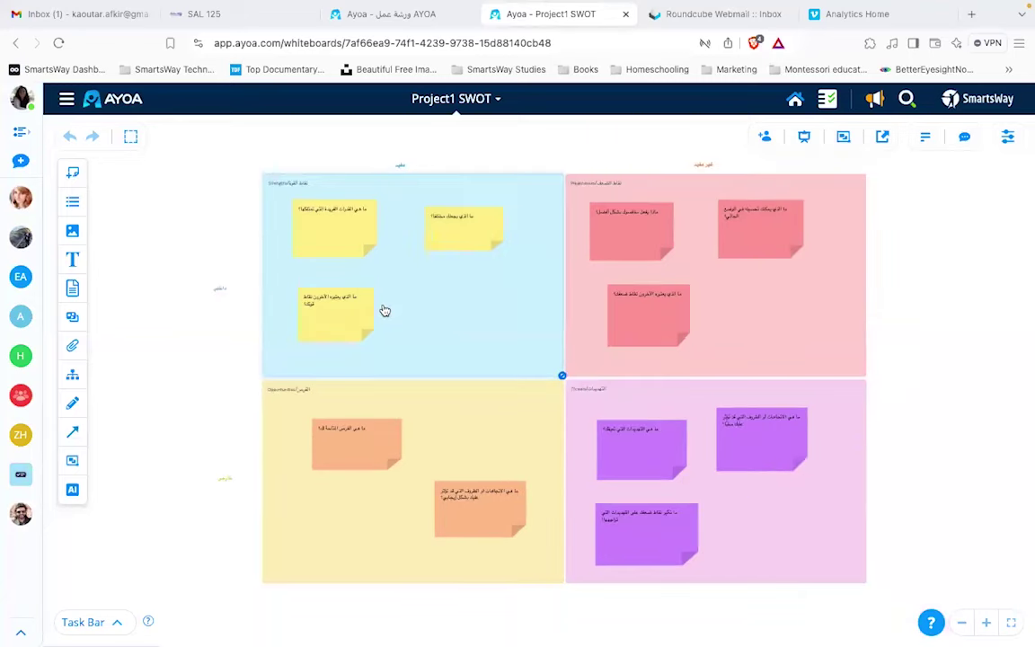
Step: Set the SWOT whiteboard's background to a pale greyish pink and look over its board options
{"action": "scroll", "coordinate": [385, 312], "scroll_direction": "up", "scroll_amount": 2}
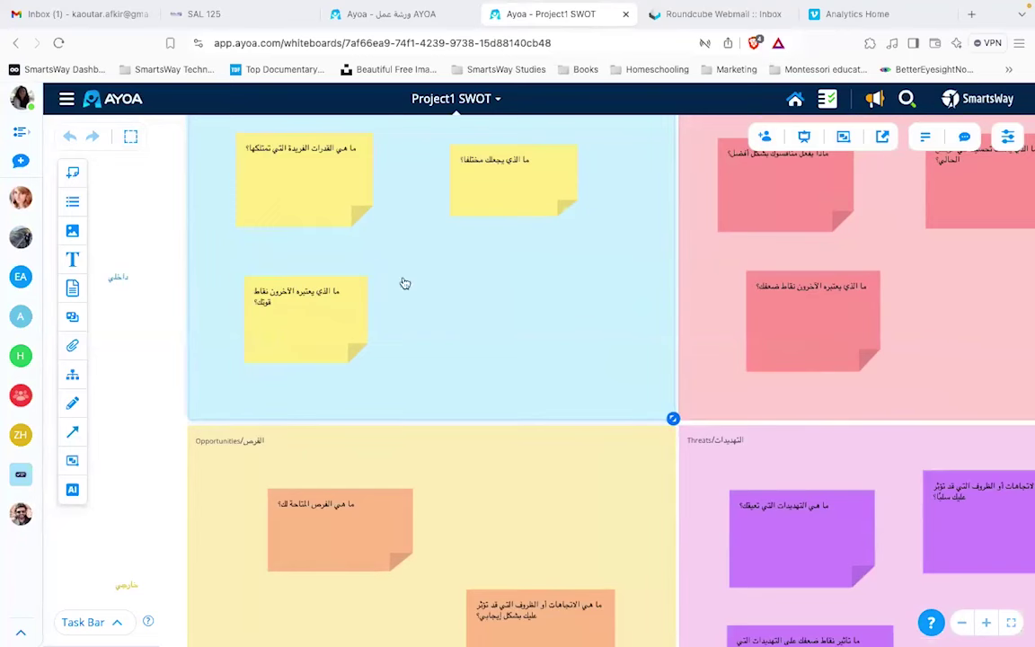
{"action": "scroll", "coordinate": [150, 289], "scroll_direction": "up", "scroll_amount": 2}
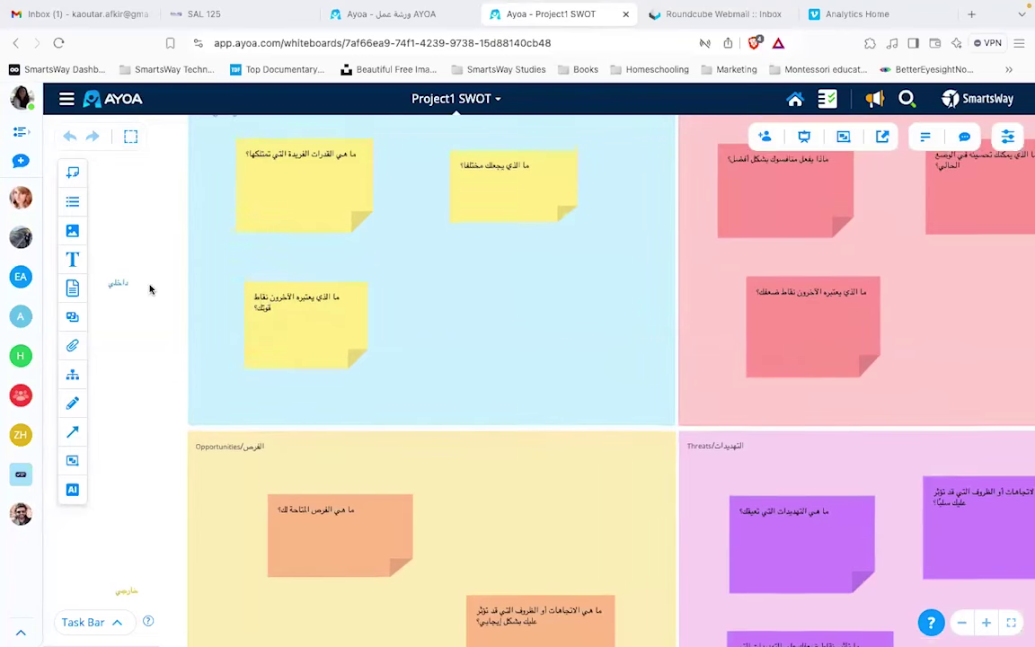
{"action": "left_click", "coordinate": [217, 312]}
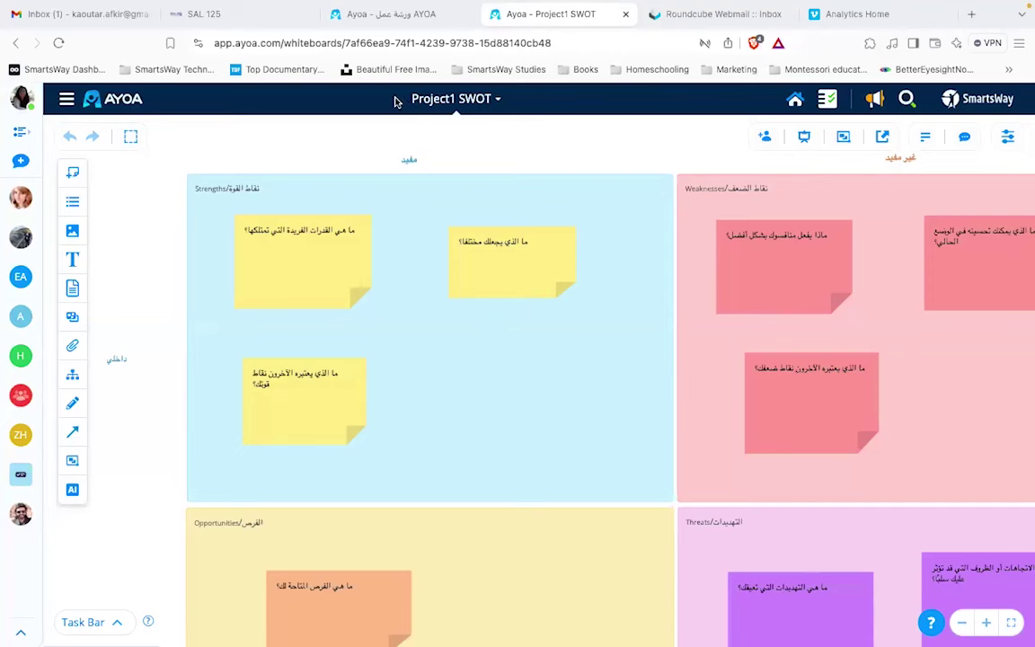
{"action": "left_click", "coordinate": [1007, 137]}
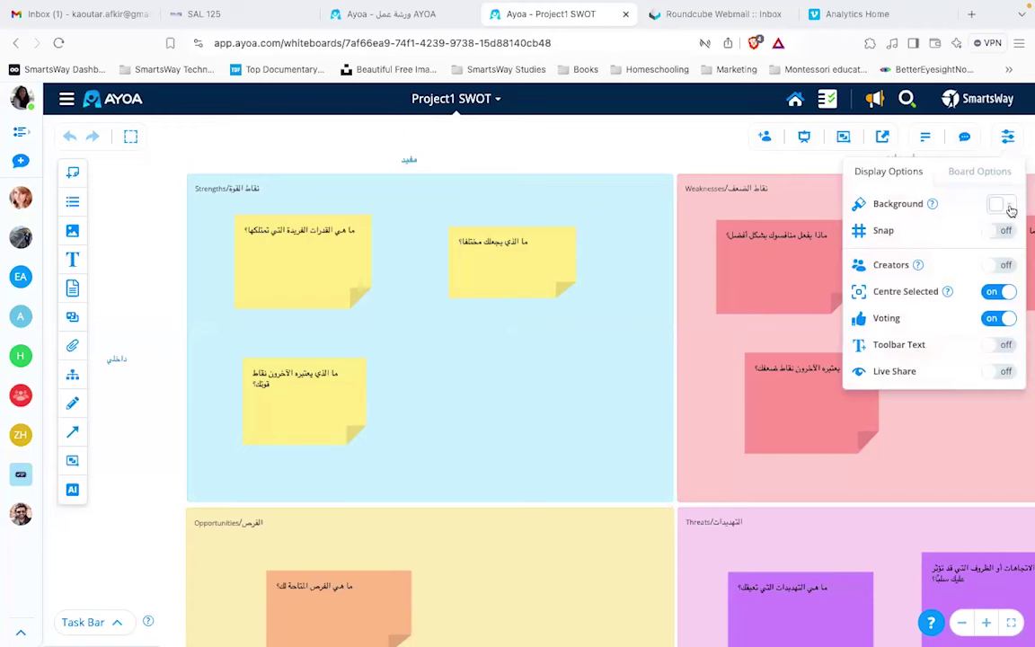
{"action": "left_click", "coordinate": [1011, 210]}
{"action": "left_click", "coordinate": [1000, 249]}
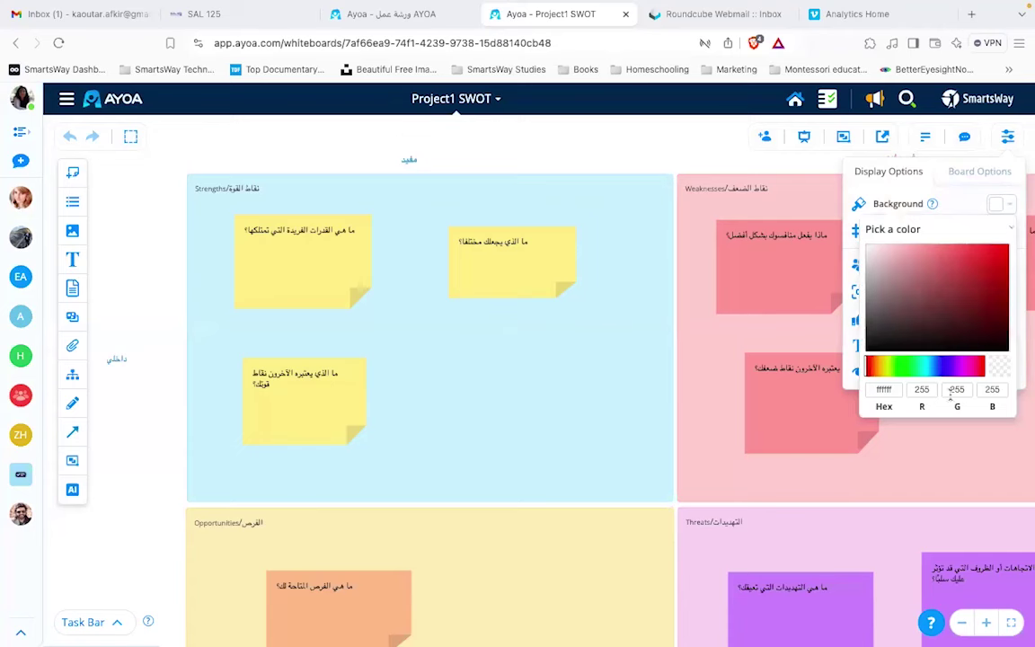
{"action": "left_click", "coordinate": [954, 298]}
{"action": "left_click", "coordinate": [883, 302]}
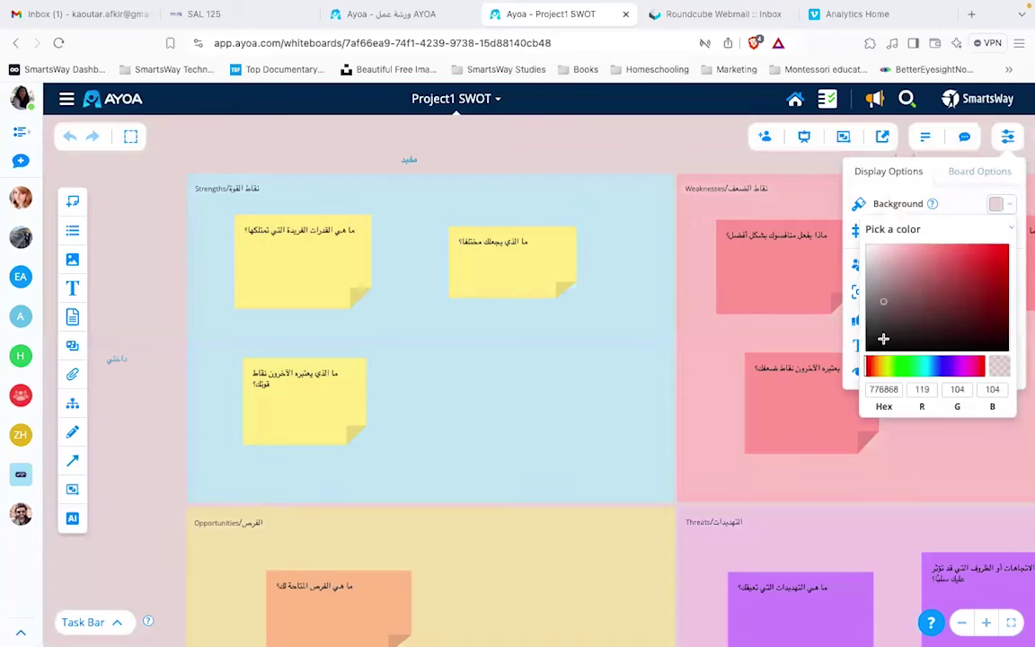
{"action": "left_click", "coordinate": [880, 324]}
{"action": "left_click", "coordinate": [885, 268]}
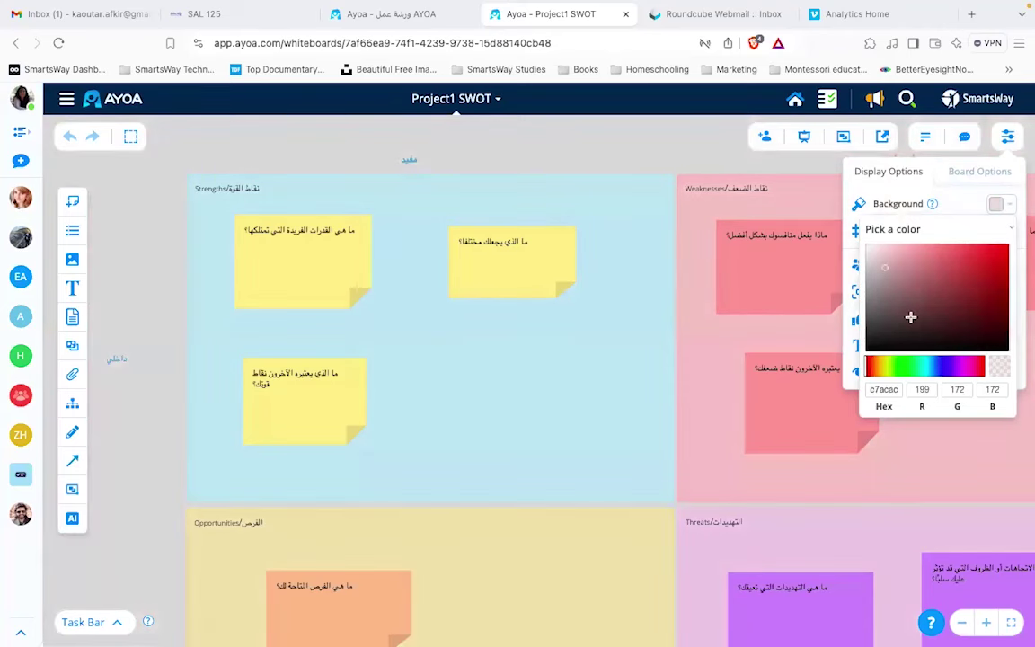
{"action": "left_click", "coordinate": [1003, 208]}
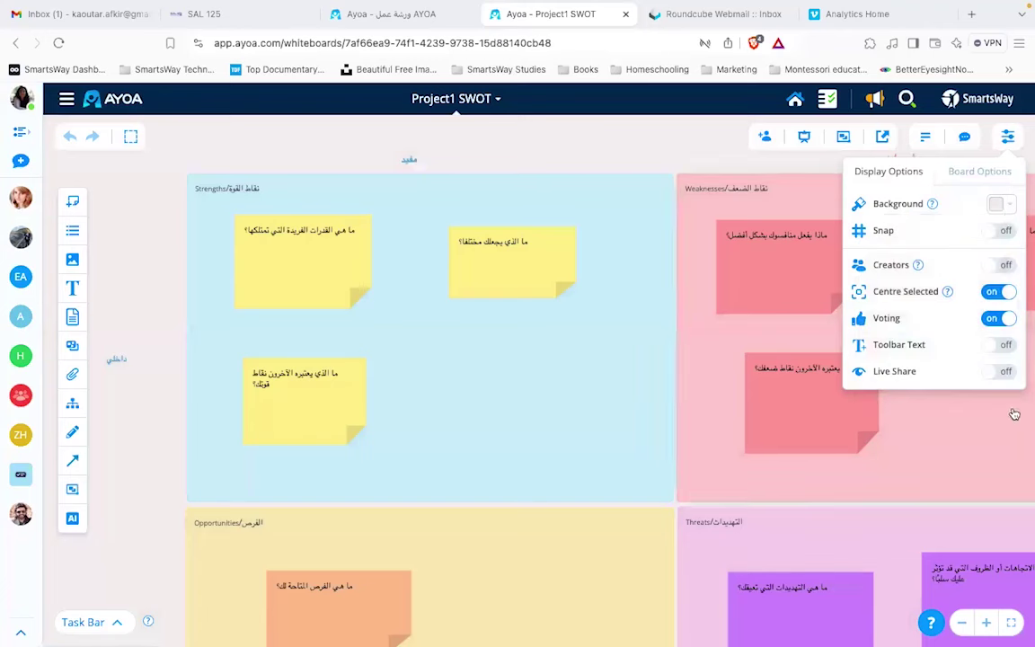
{"action": "left_click", "coordinate": [968, 172]}
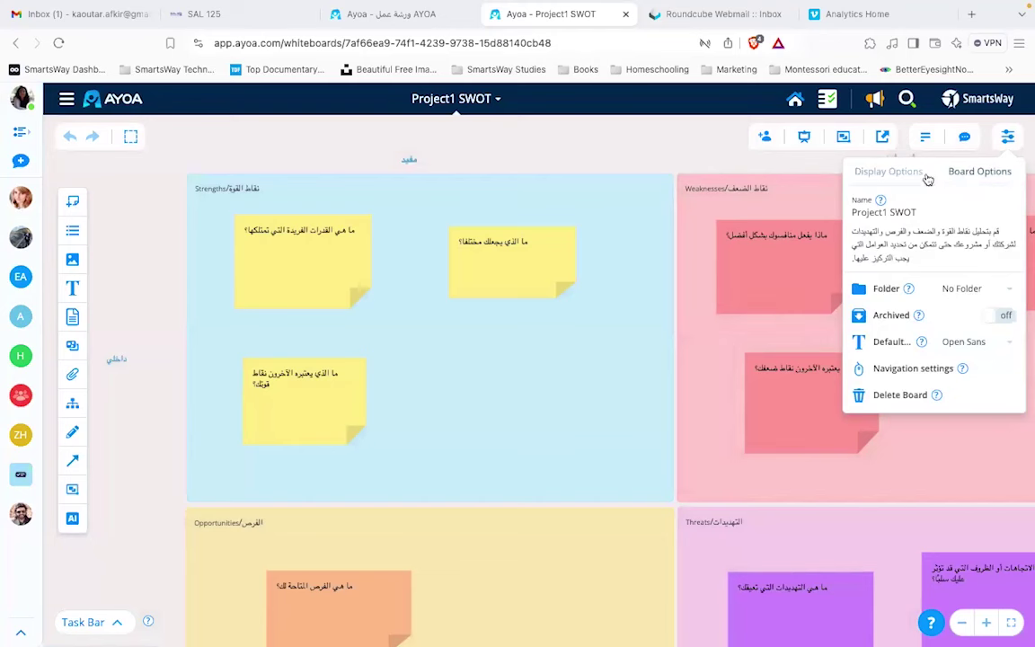
{"action": "left_click", "coordinate": [1006, 143]}
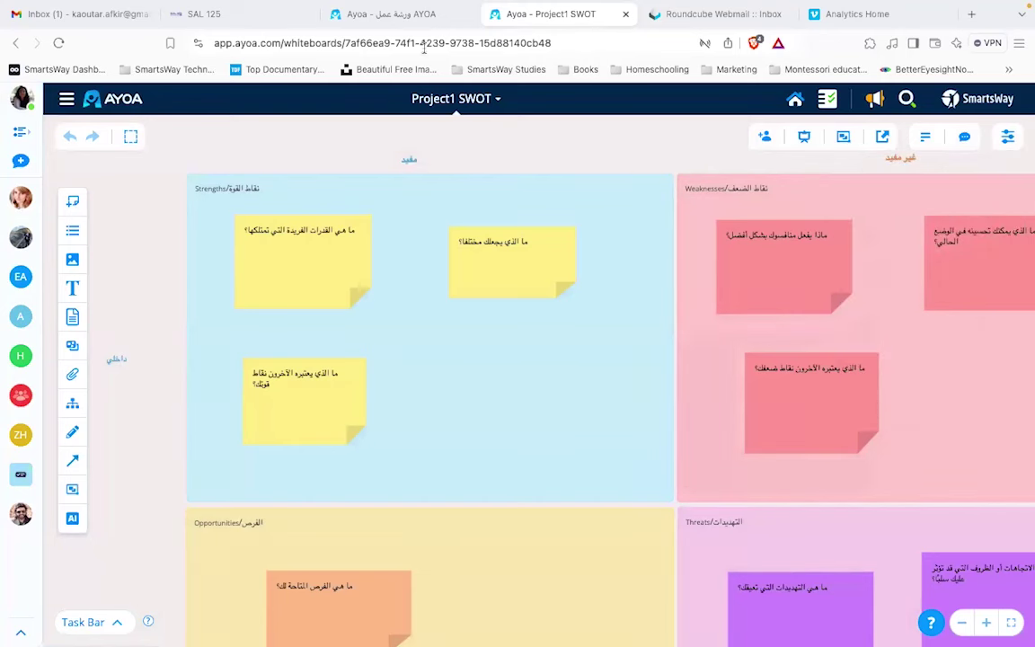
Step: Open Project 1 from the home page, turn on Dark Mode, and centre the mind map
{"action": "left_click", "coordinate": [794, 101]}
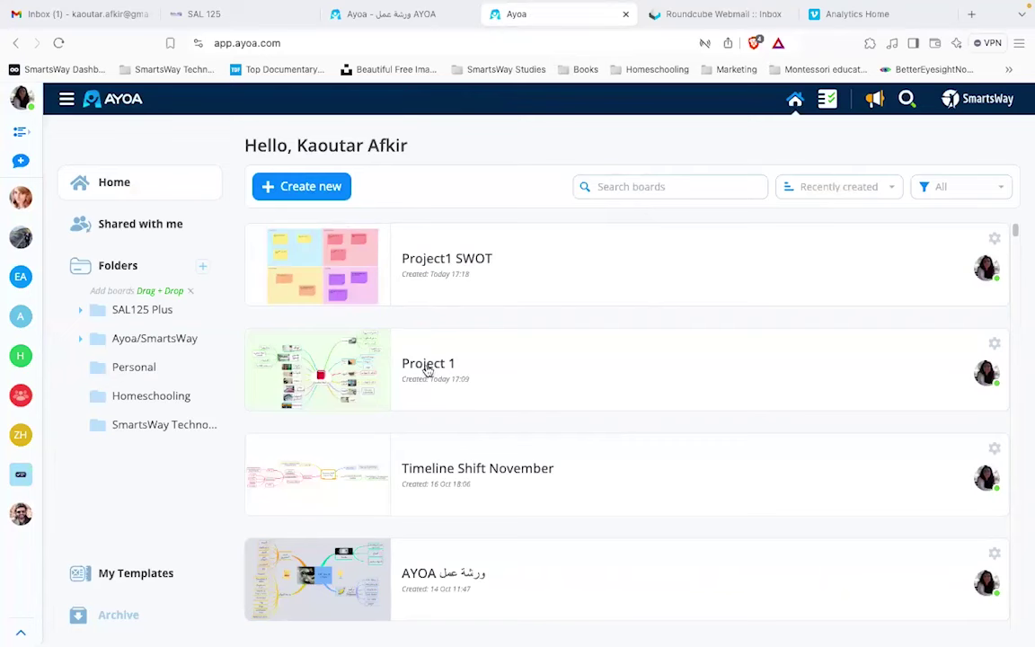
{"action": "left_click", "coordinate": [428, 365]}
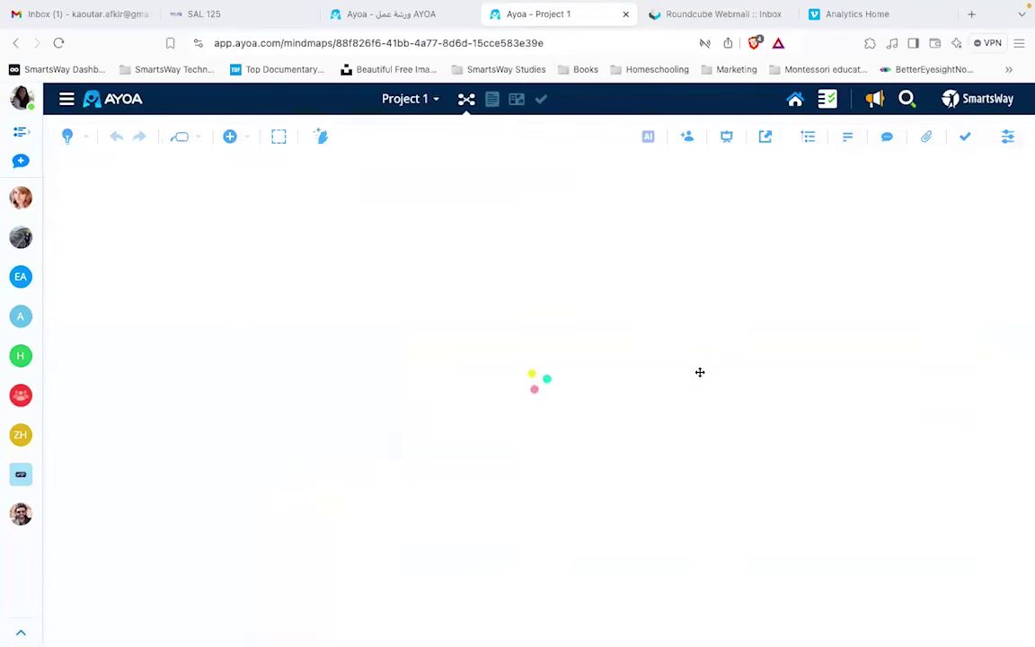
{"action": "left_click", "coordinate": [1007, 137]}
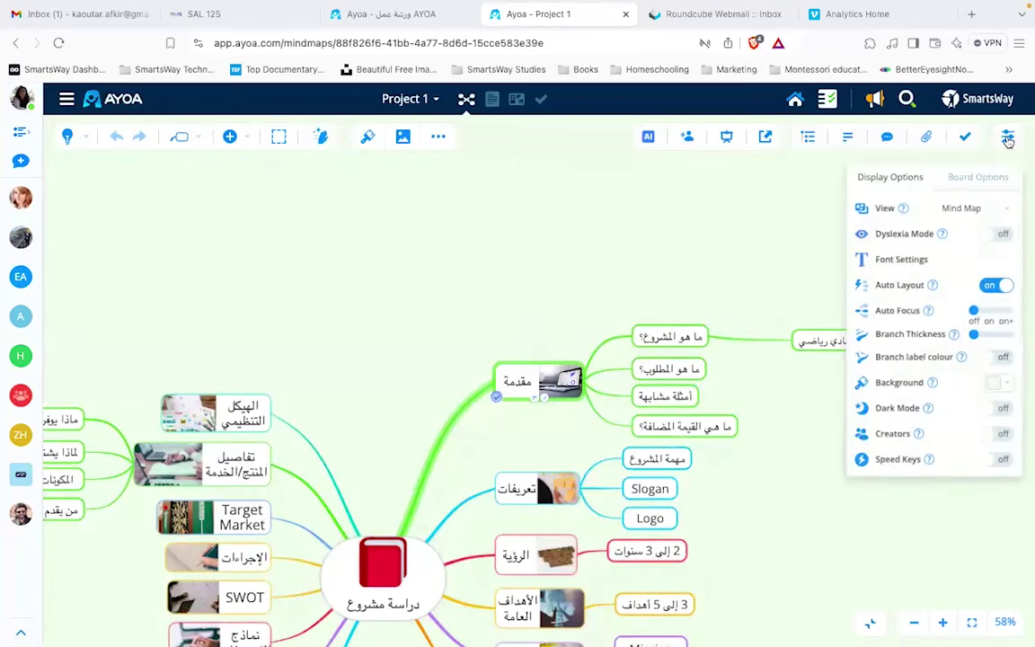
{"action": "left_click", "coordinate": [1006, 412]}
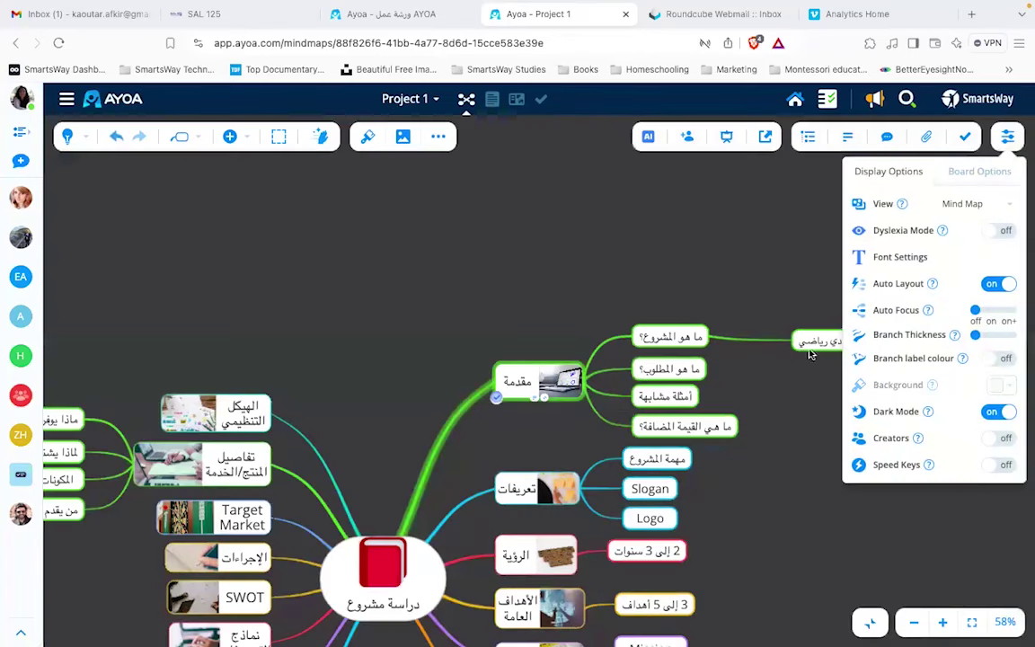
{"action": "left_click", "coordinate": [898, 131]}
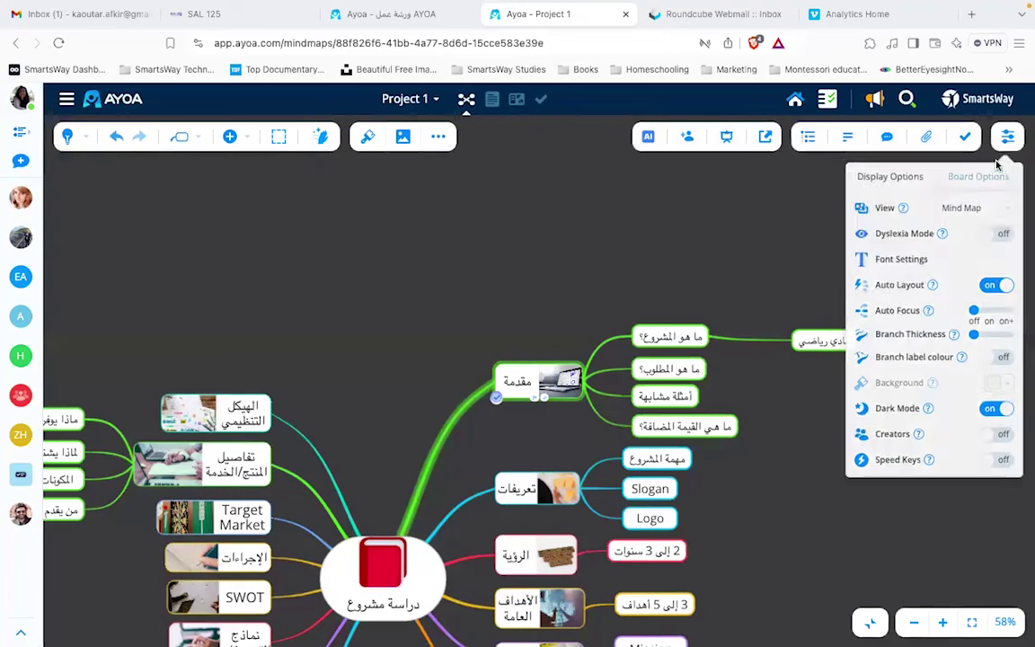
{"action": "left_click", "coordinate": [870, 621]}
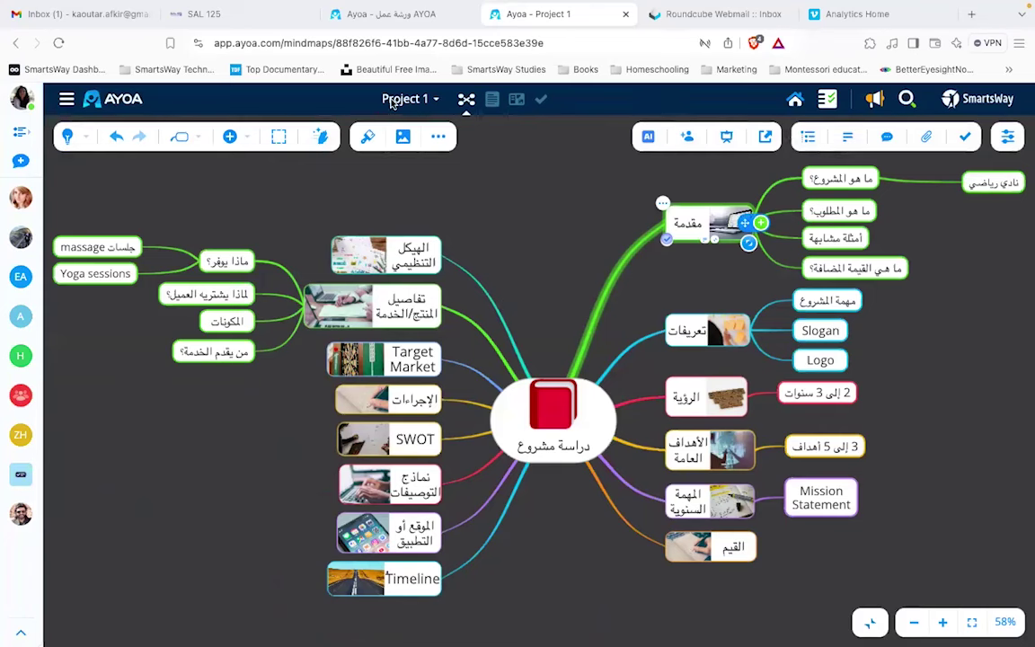
Step: Turn off Dark Mode for the Project 1 mind map and close the display options
{"action": "left_click", "coordinate": [1007, 139]}
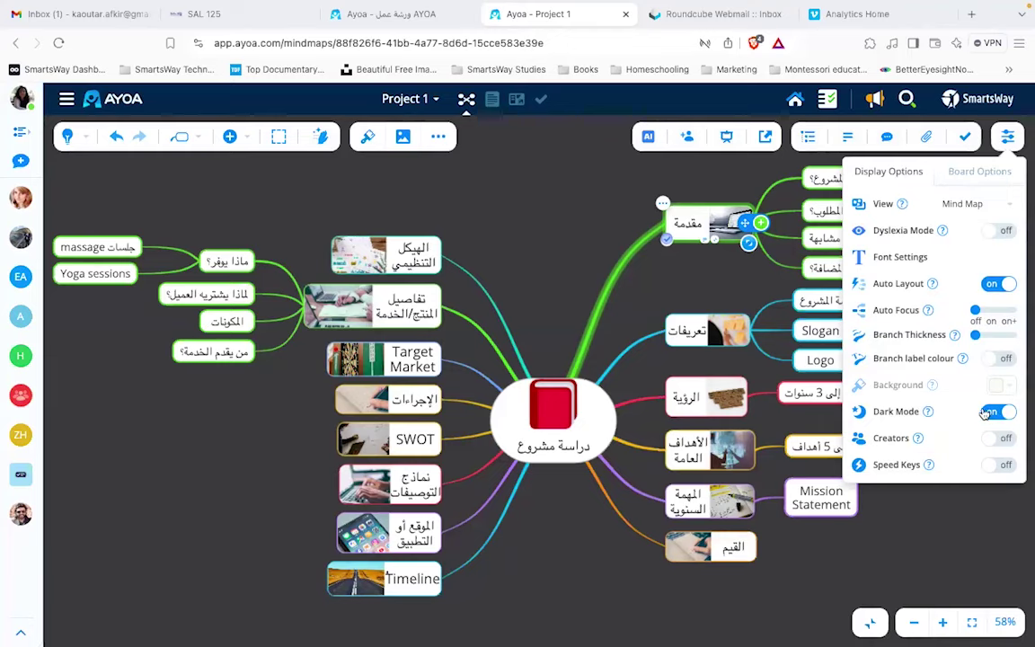
{"action": "left_click", "coordinate": [988, 412]}
{"action": "left_click", "coordinate": [1007, 137]}
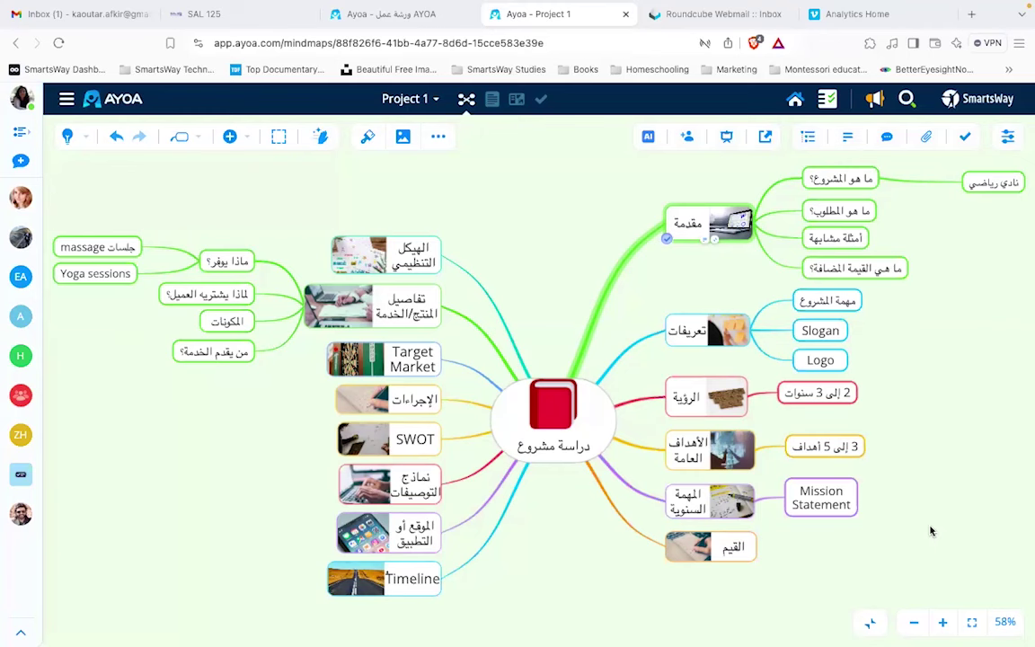
Step: View the AI assistant's Chat and Summary modes for the "مقدمة" topic, then close it
{"action": "left_click", "coordinate": [649, 138]}
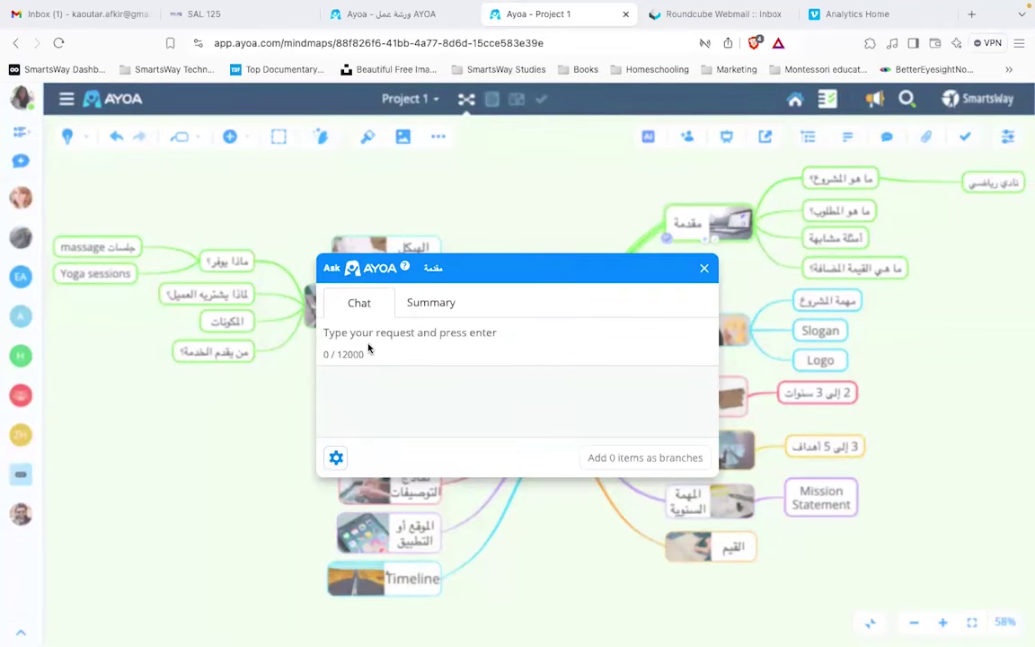
{"action": "left_click", "coordinate": [417, 314]}
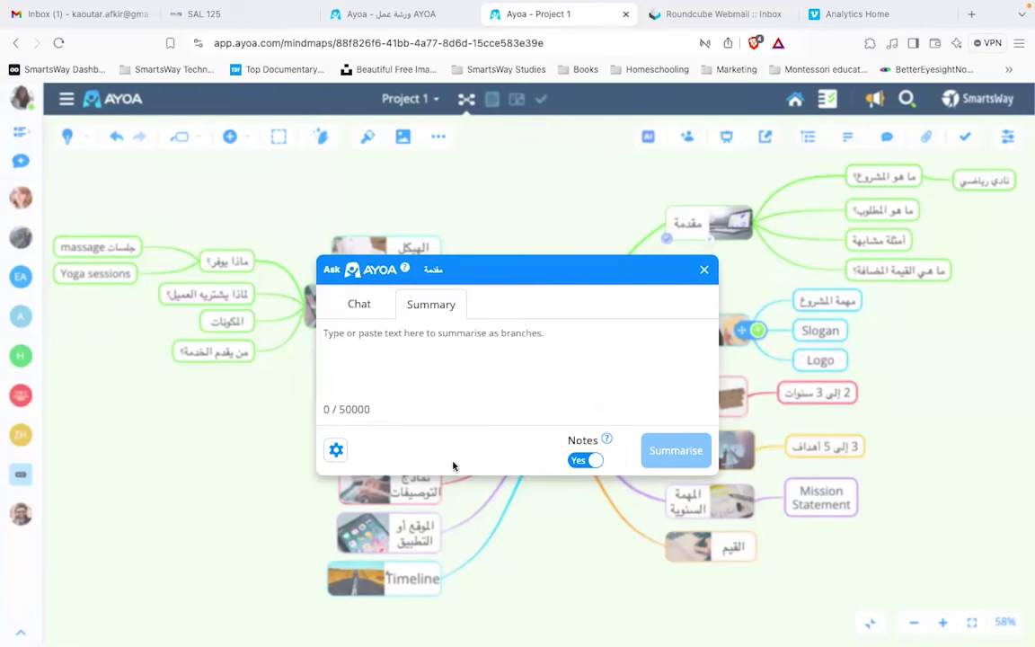
{"action": "left_click", "coordinate": [703, 270]}
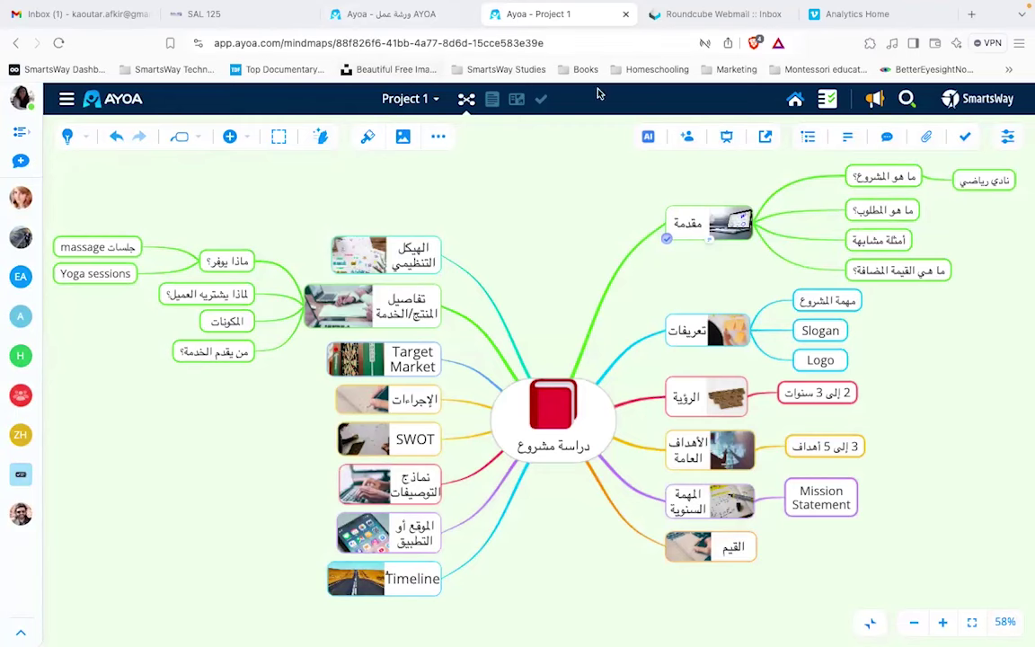
Step: Return to the home page and create a blank whiteboard named "Project1 Description"
{"action": "left_click", "coordinate": [795, 98]}
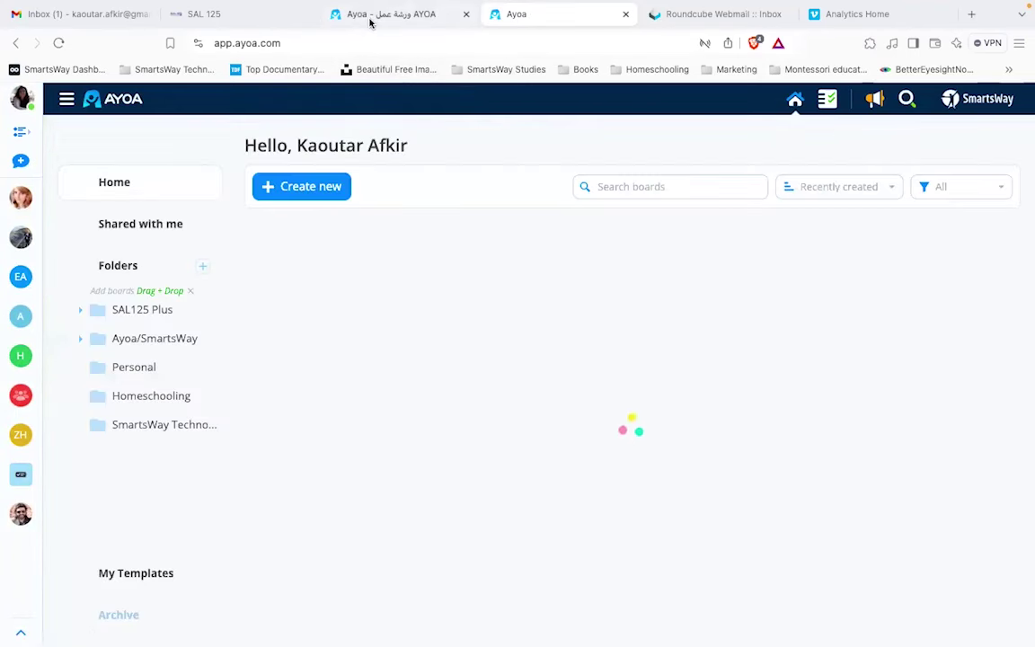
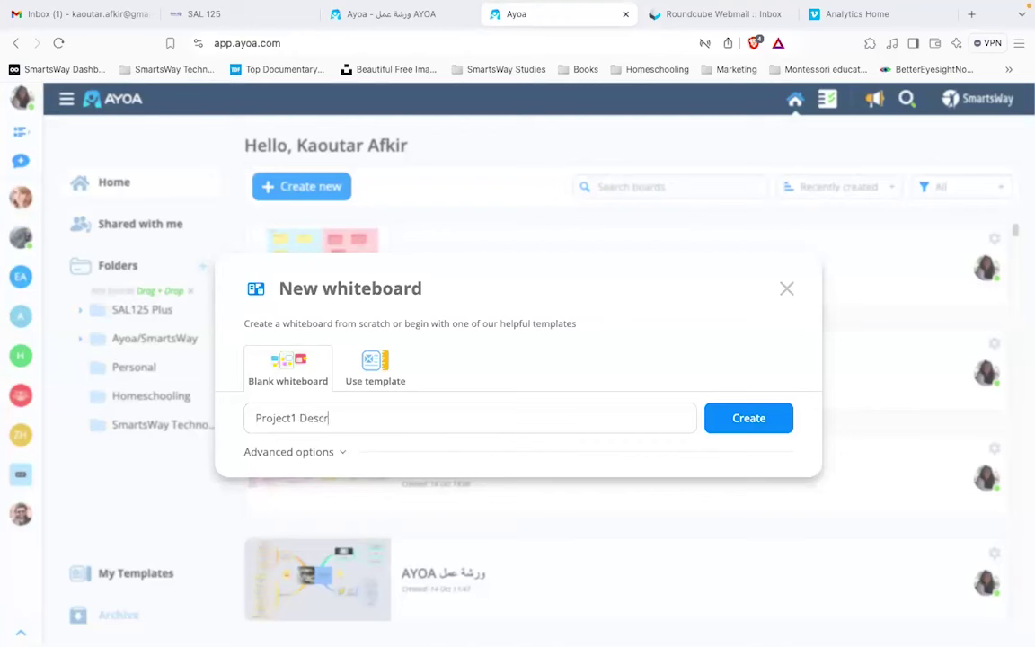
{"action": "type", "text": "ion"}
{"action": "left_click", "coordinate": [780, 422]}
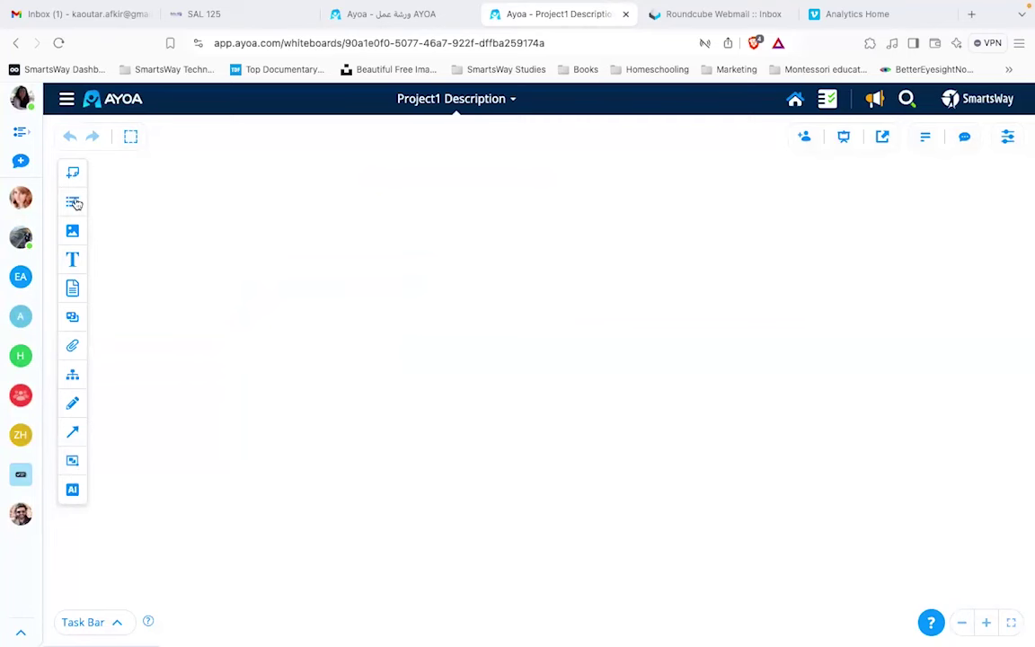
Step: Add a yellow section to the whiteboard and title it "المهمة"
{"action": "left_click", "coordinate": [73, 462]}
{"action": "left_click_drag", "start_coordinate": [166, 255], "coordinate": [324, 223]}
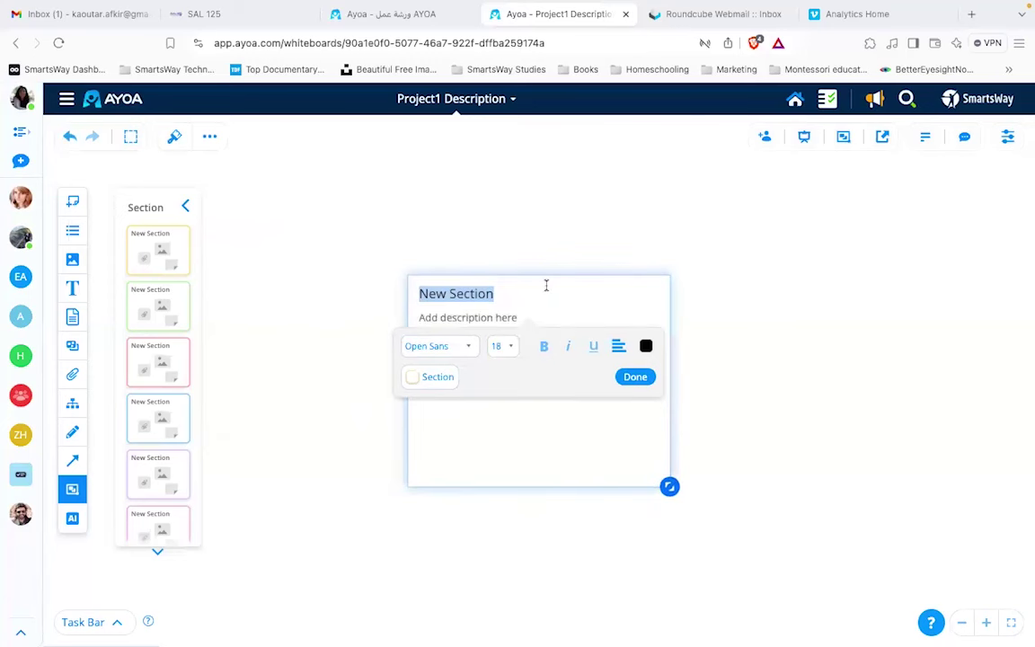
{"action": "type", "text": "h"}
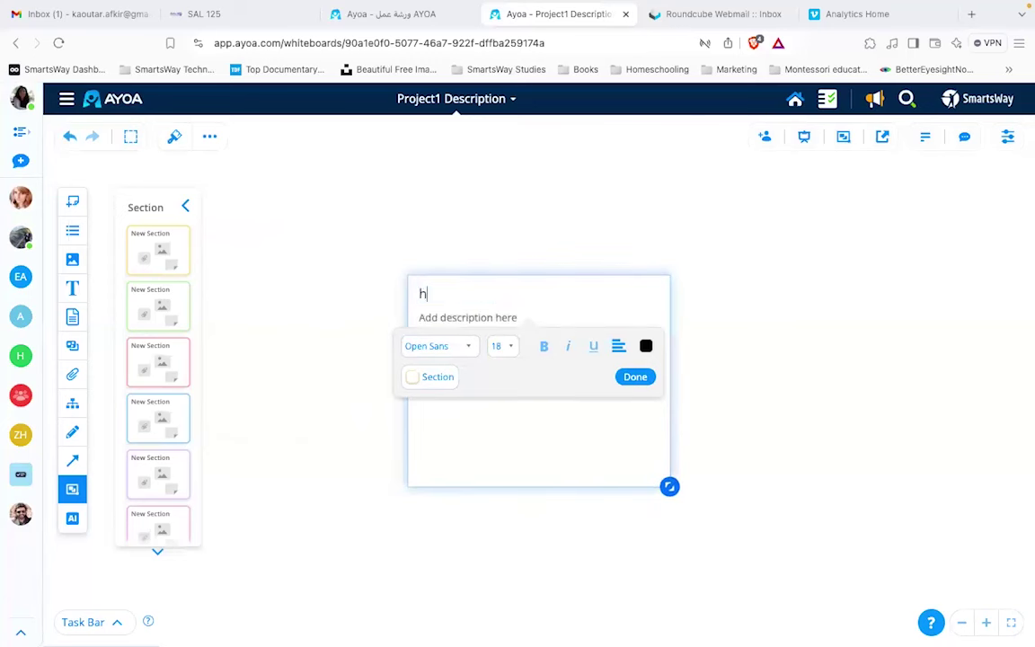
{"action": "key", "text": "BackSpace"}
{"action": "type", "text": "الهم"}
{"action": "type", "text": "مة"}
Step: Enter "تدريب ١٠٠ شخص للحصول على جسم ...." as the description of the "المهمة" section
{"action": "left_click", "coordinate": [511, 315]}
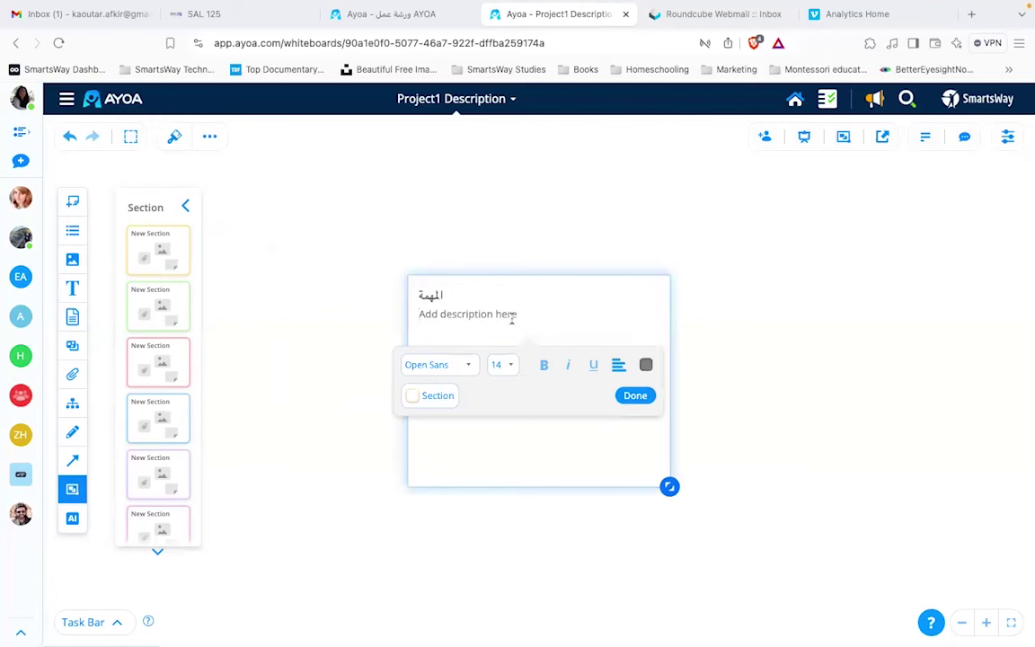
{"action": "type", "text": "ك"}
{"action": "type", "text": "دري"}
{"action": "type", "text": "ب"}
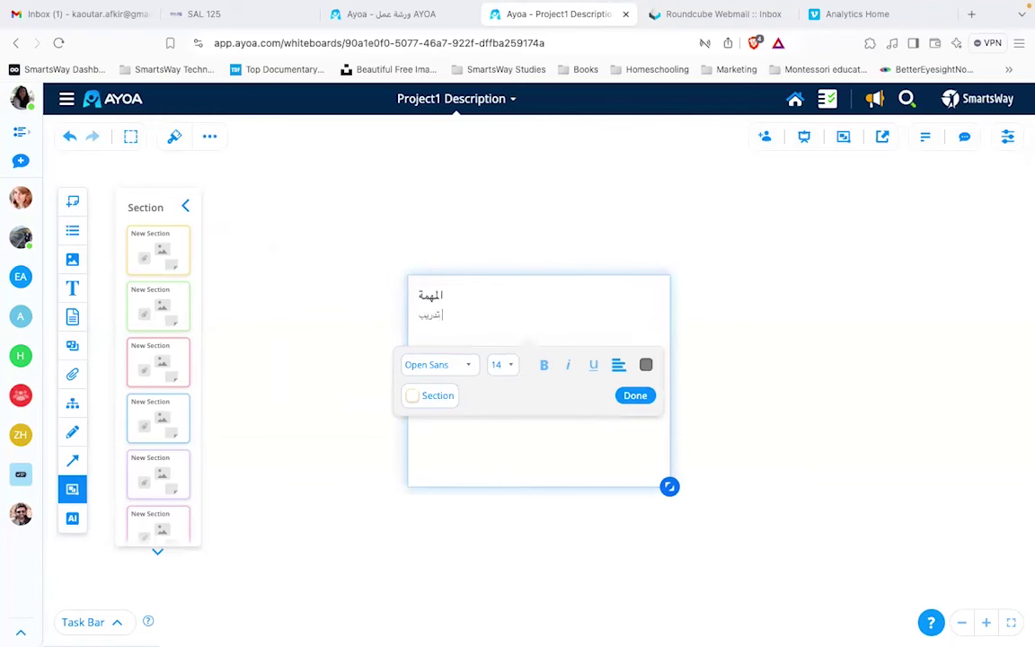
{"action": "type", "text": " ١٠٠ شخص للحصول على جسم"}
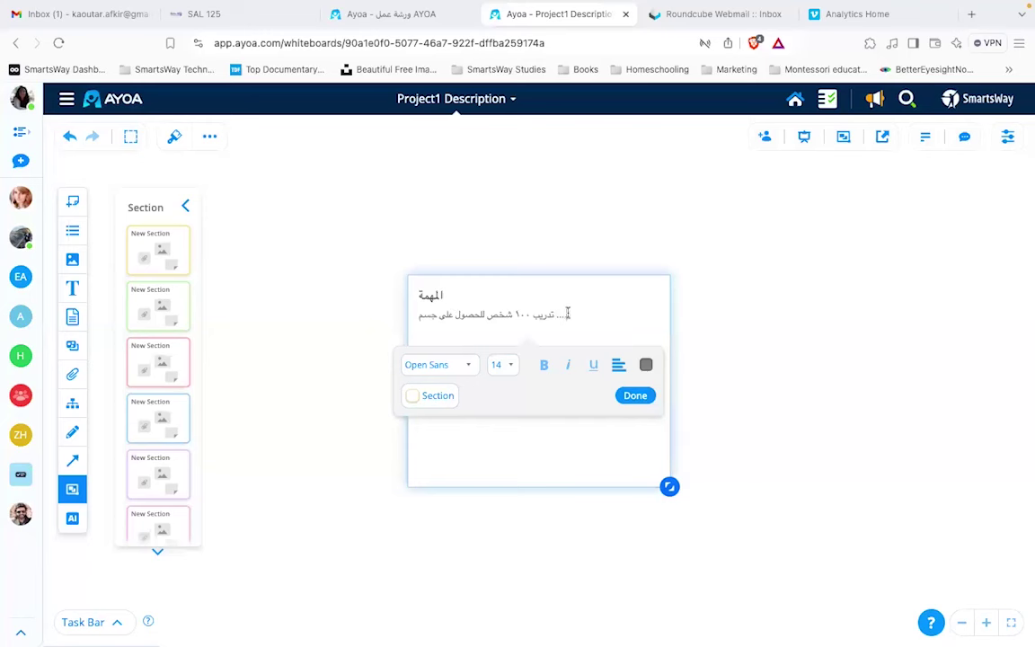
Step: Set the font size of the section's whole description text to 48
{"action": "mouse_move", "coordinate": [566, 312]}
{"action": "left_mouse_down"}
{"action": "mouse_move", "coordinate": [425, 316]}
{"action": "mouse_move", "coordinate": [550, 316]}
{"action": "left_mouse_up"}
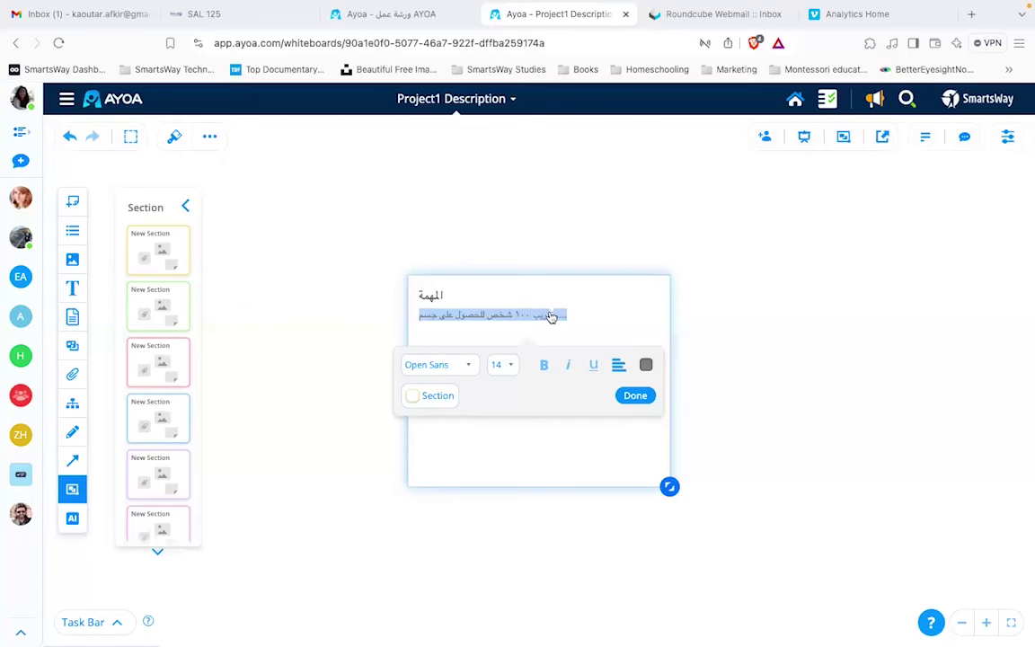
{"action": "left_click", "coordinate": [510, 367]}
{"action": "scroll", "coordinate": [511, 449], "scroll_direction": "down", "scroll_amount": 2}
{"action": "scroll", "coordinate": [508, 468], "scroll_direction": "down", "scroll_amount": 1}
{"action": "left_click", "coordinate": [503, 453]}
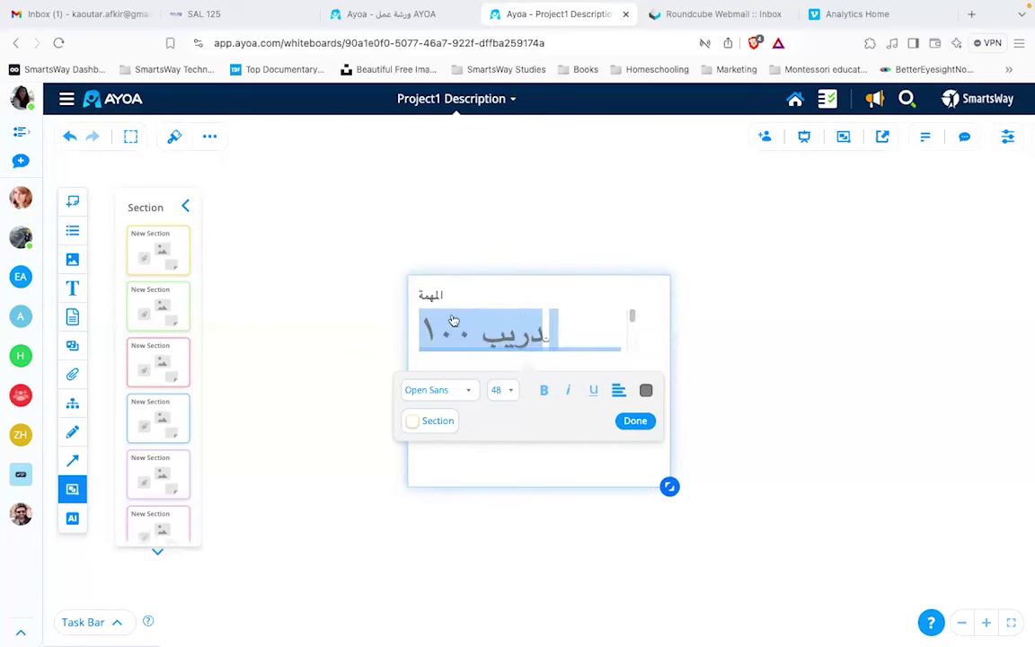
Step: Set the font size of the section title "المهمة" to 60 and finish the text editing
{"action": "left_click", "coordinate": [429, 295]}
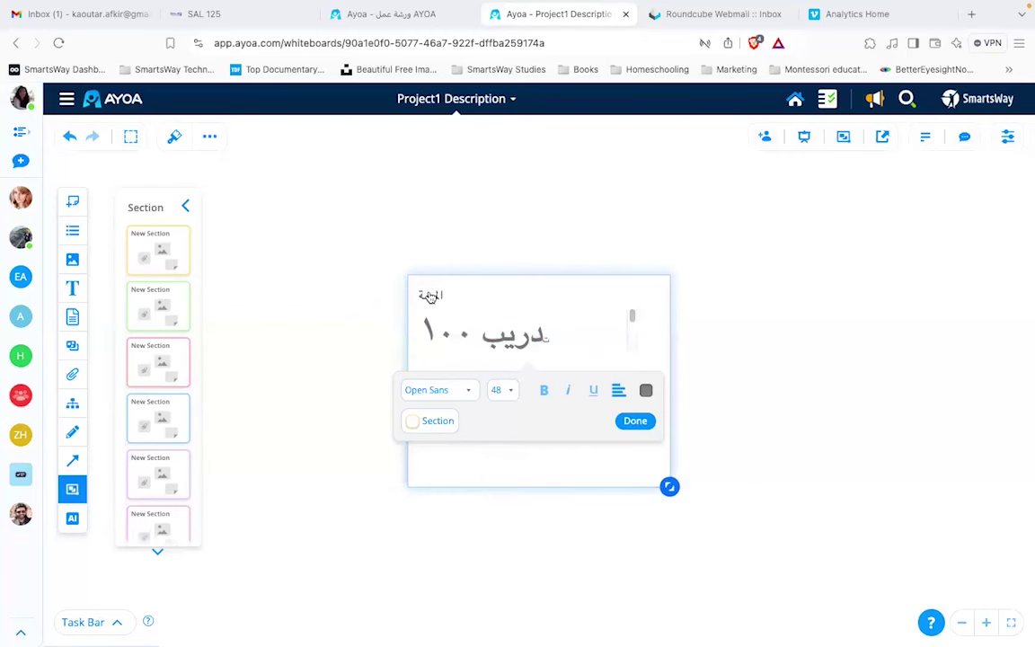
{"action": "double_click", "coordinate": [431, 295]}
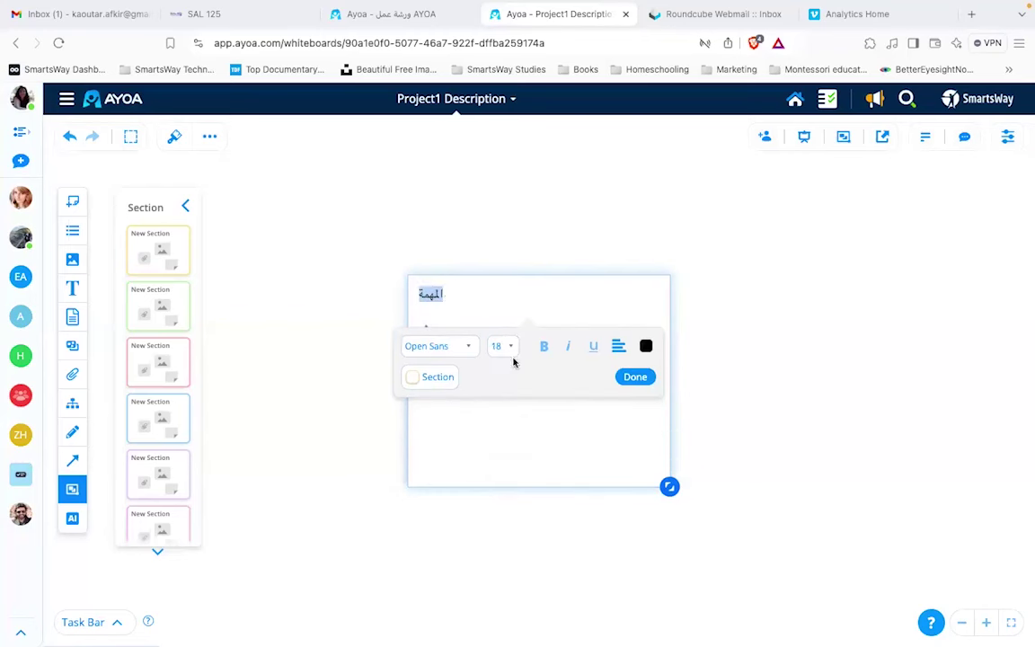
{"action": "left_click", "coordinate": [512, 346]}
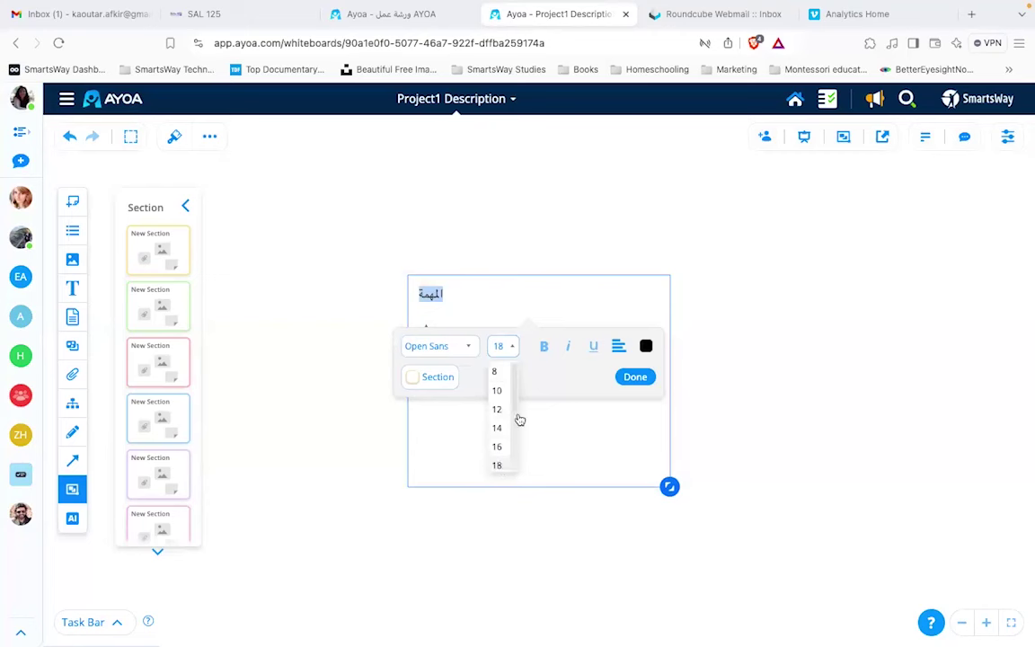
{"action": "scroll", "coordinate": [516, 410], "scroll_direction": "down", "scroll_amount": 3}
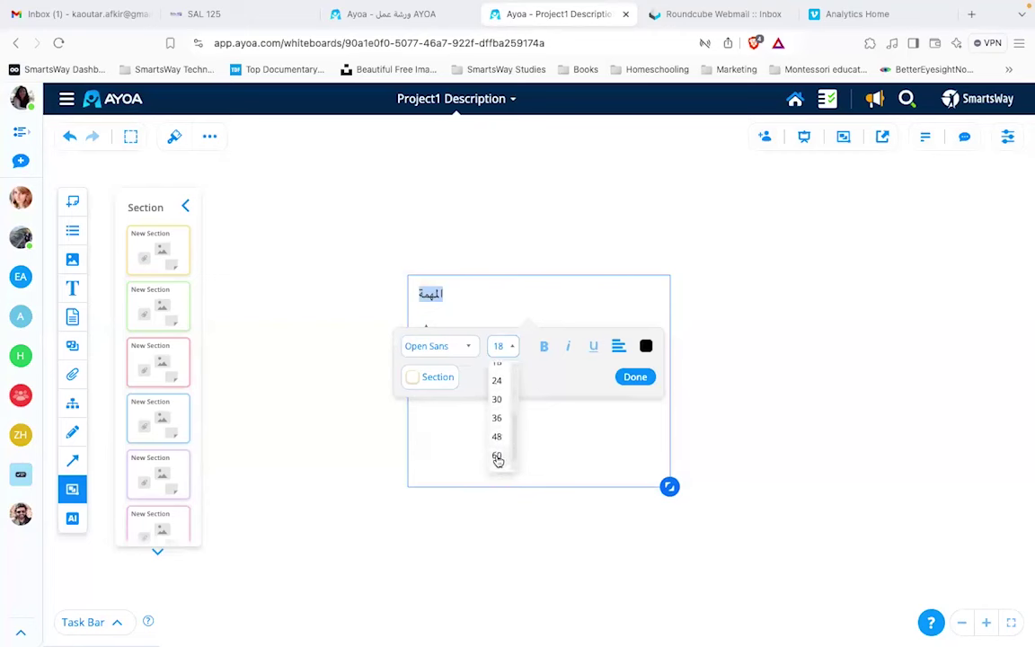
{"action": "left_click", "coordinate": [497, 457]}
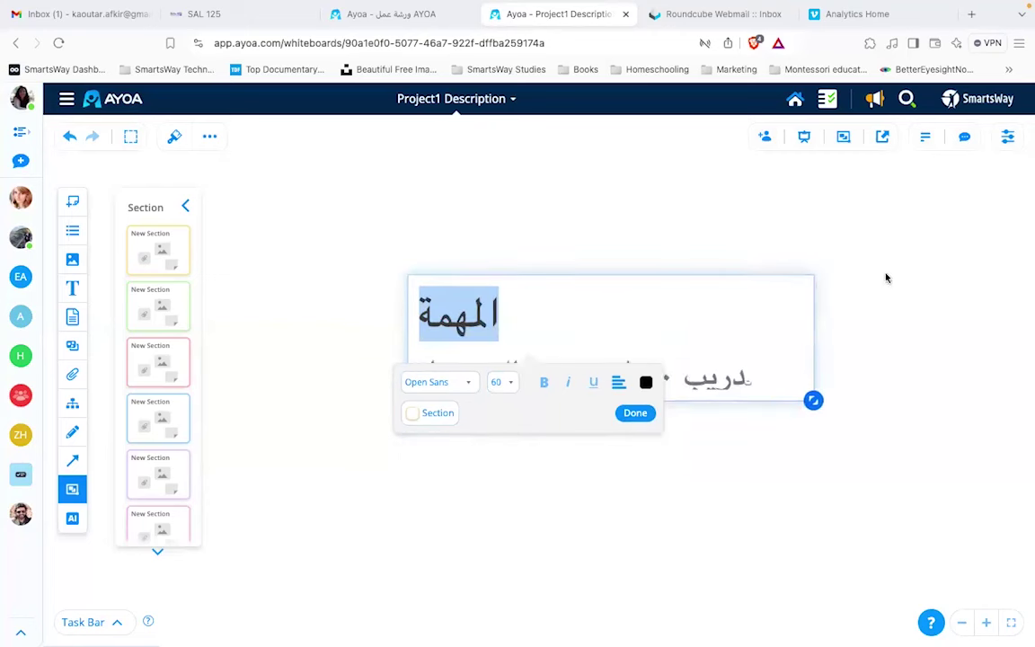
{"action": "left_click", "coordinate": [624, 415]}
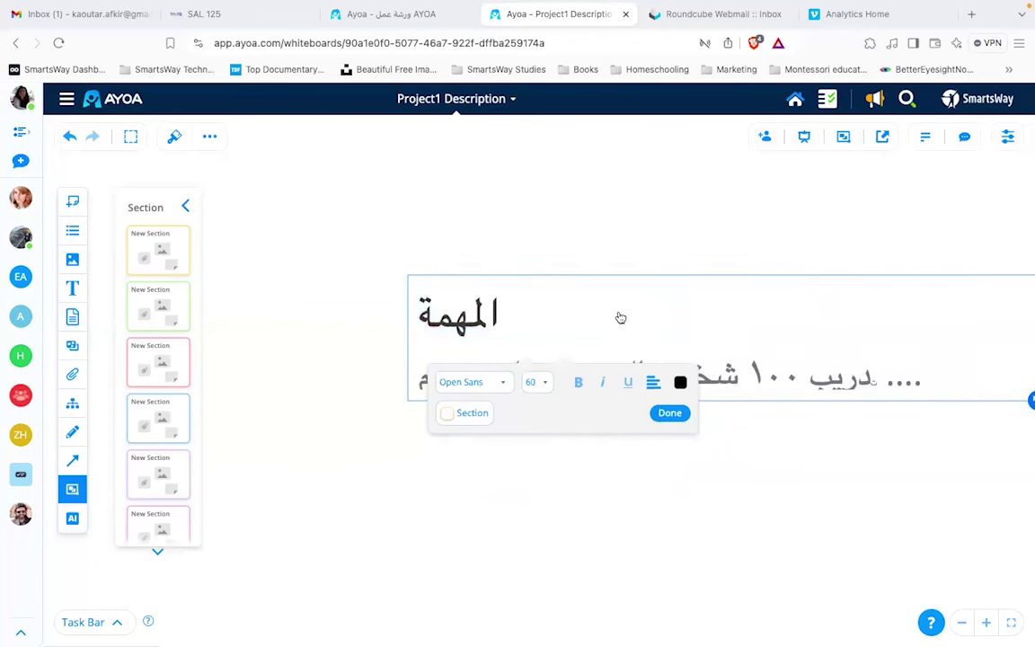
Step: Move the "المهمة" section toward the upper left of the board and enlarge it around its text
{"action": "left_click_drag", "start_coordinate": [604, 298], "coordinate": [416, 198]}
{"action": "left_click_drag", "start_coordinate": [838, 303], "coordinate": [1034, 328]}
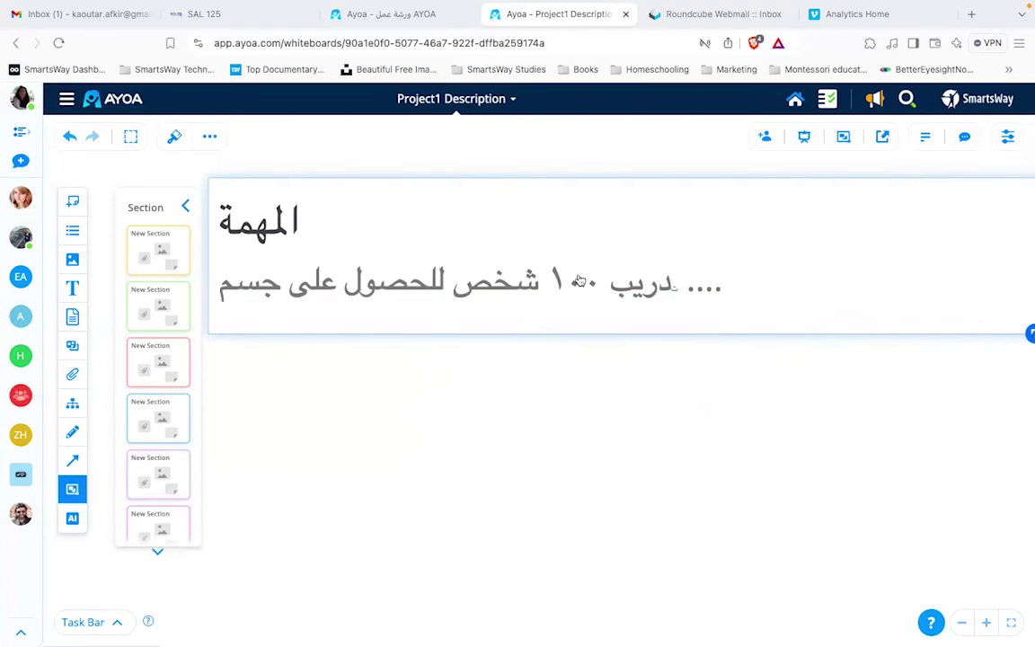
{"action": "left_click", "coordinate": [187, 207]}
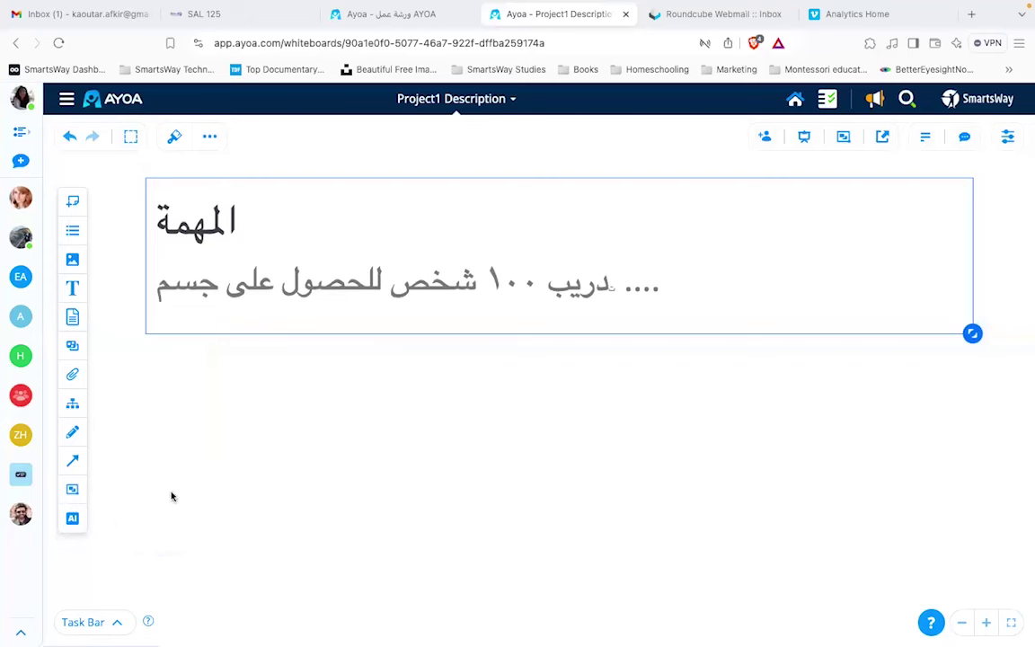
Step: Add a green list below the right end of the "المهمة" section and title it "الفريق"
{"action": "left_click", "coordinate": [72, 230]}
{"action": "left_click_drag", "start_coordinate": [164, 306], "coordinate": [824, 401]}
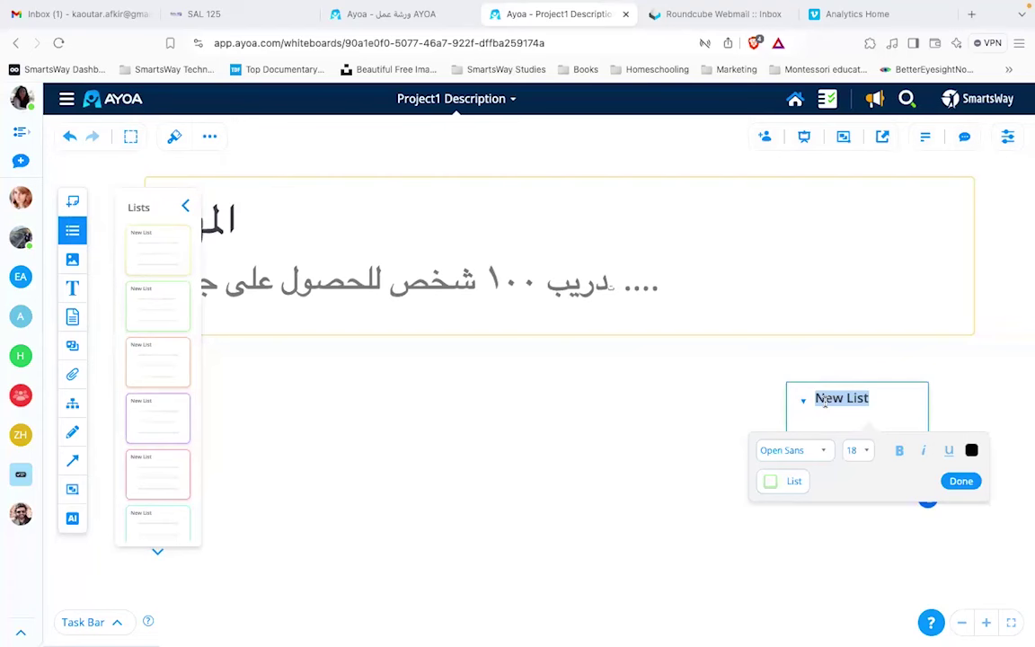
{"action": "type", "text": "الفريق"}
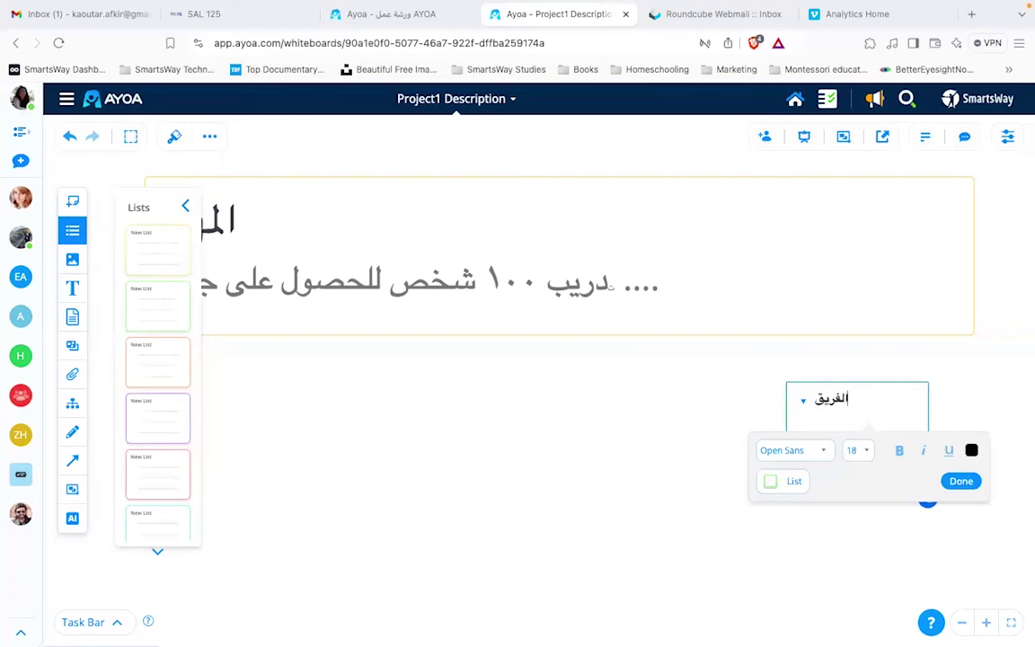
{"action": "key", "text": "Return"}
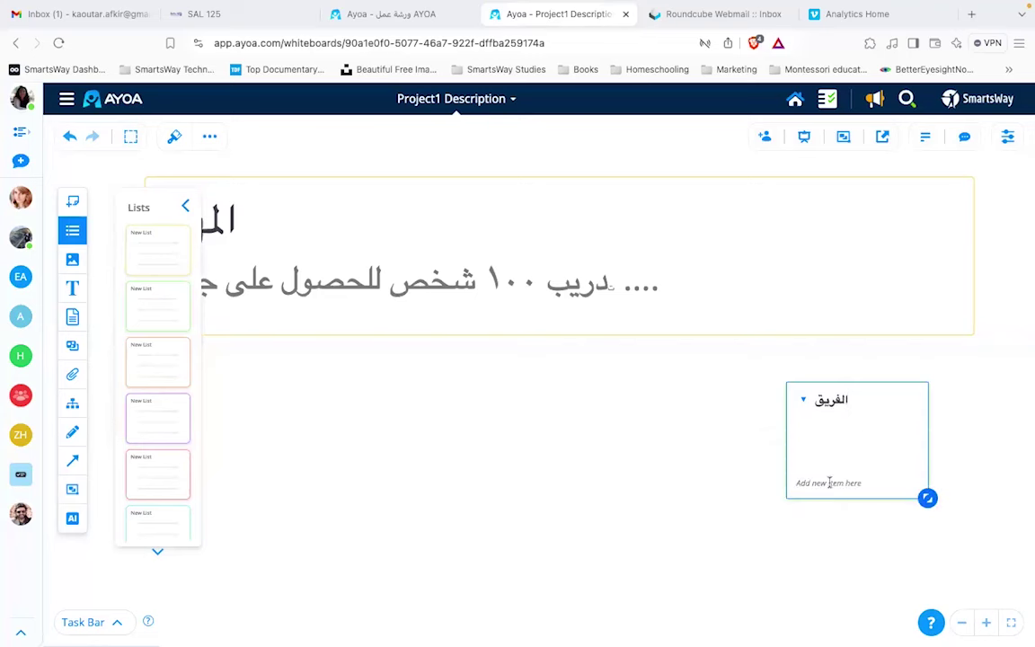
Step: Add two team members' first names as separate items in the "الفريق" list
{"action": "type", "text": "كوثر"}
{"action": "key", "text": "Return"}
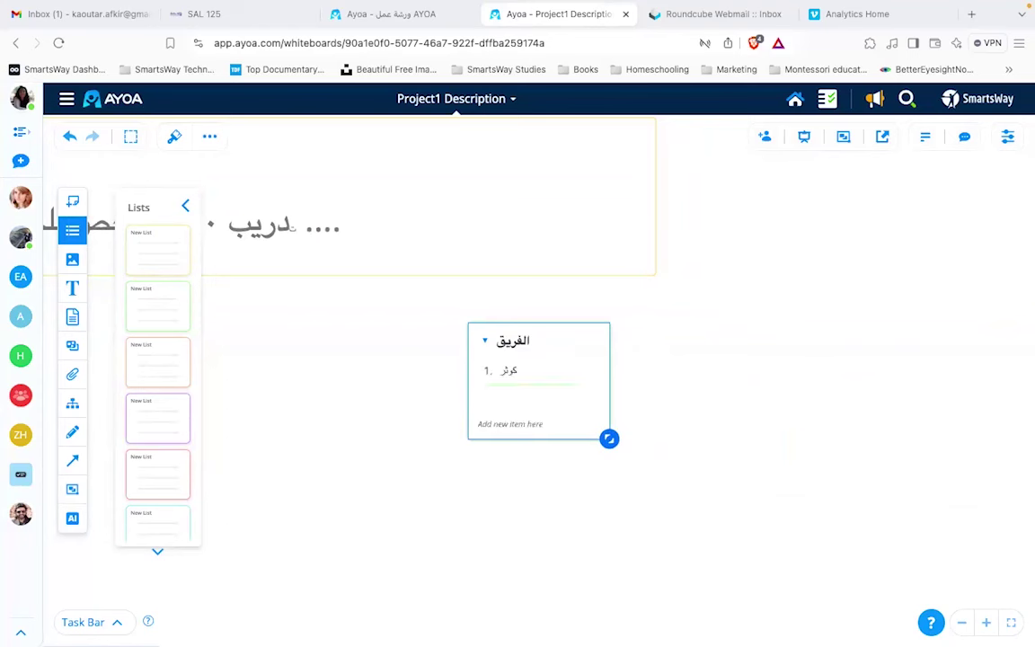
{"action": "type", "text": "إي"}
{"action": "type", "text": "نب"}
{"action": "key", "text": "Return"}
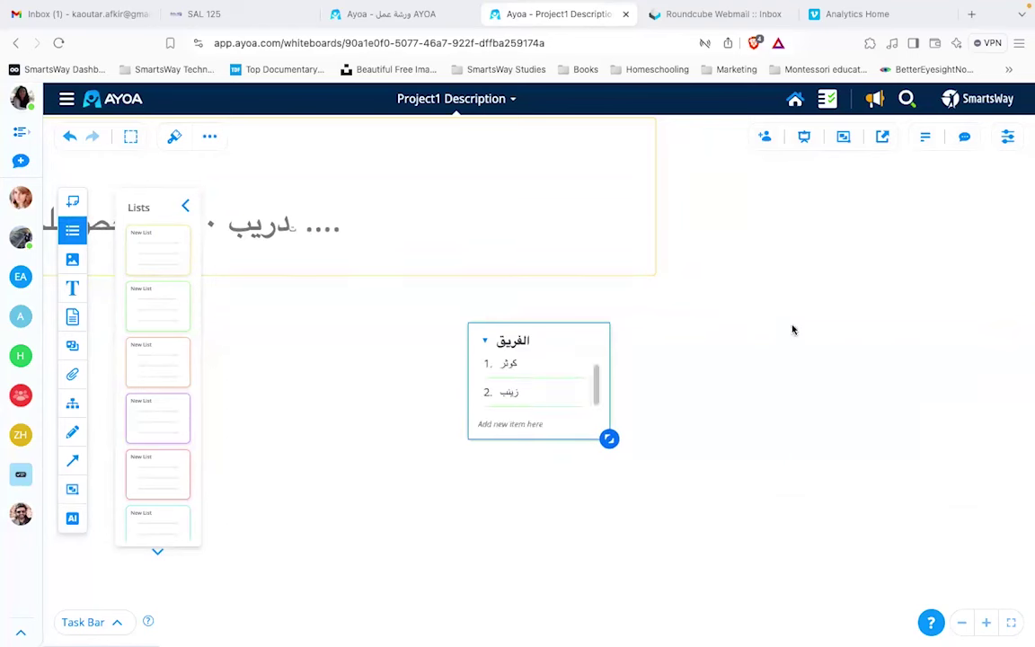
Step: Move the "الفريق" list slightly to the right beneath the "المهمة" section
{"action": "left_click_drag", "start_coordinate": [825, 547], "coordinate": [1026, 537]}
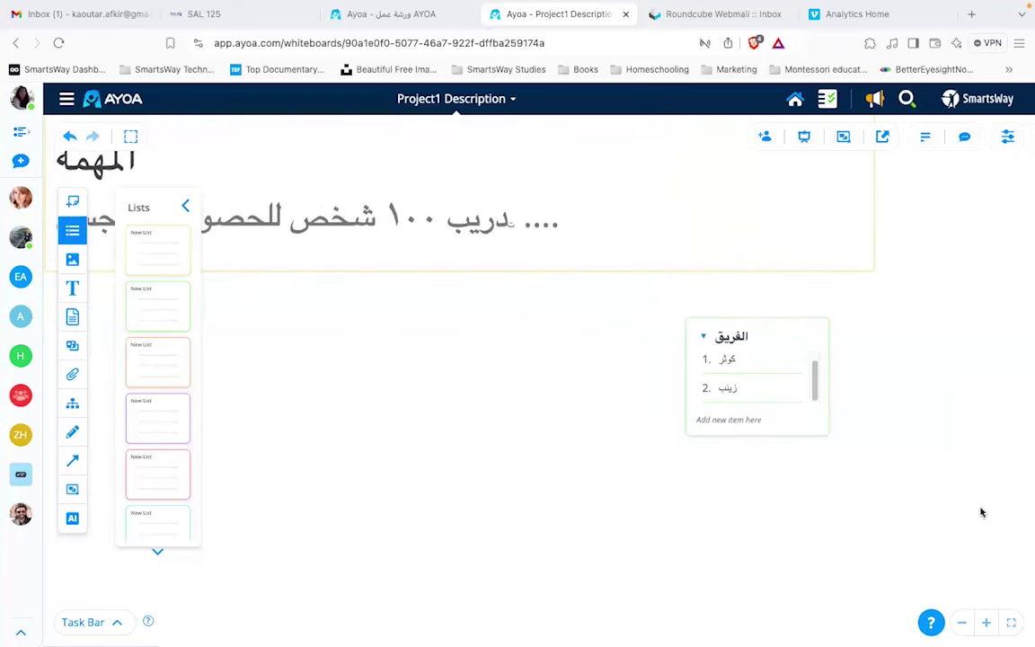
{"action": "left_click_drag", "start_coordinate": [818, 331], "coordinate": [840, 329]}
{"action": "left_click", "coordinate": [188, 206]}
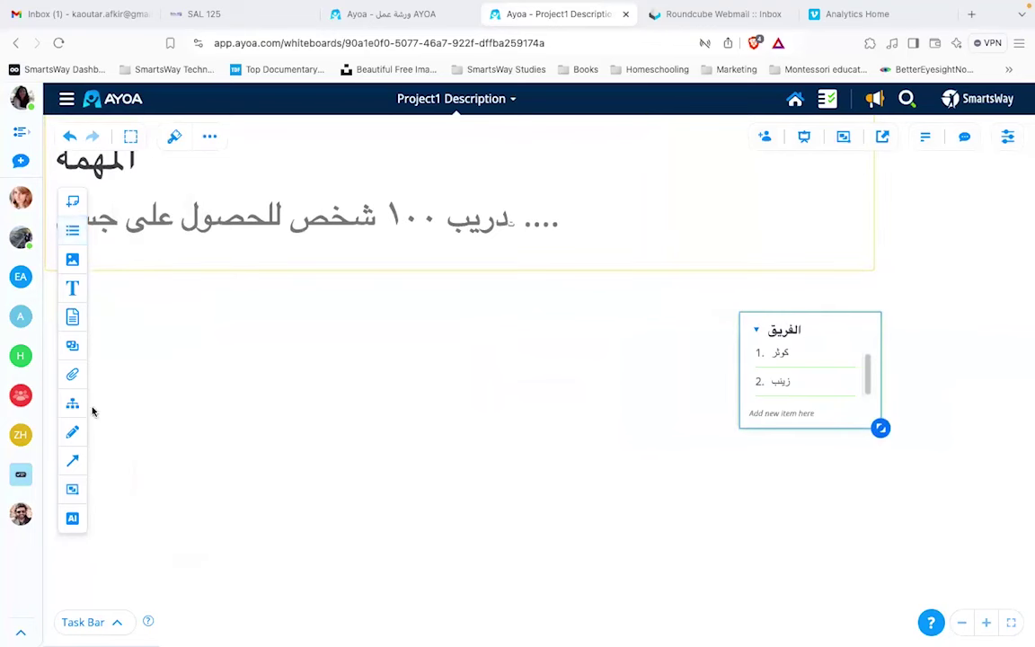
Step: Embed the Project 1 mind map and the Project1 SWOT whiteboard in a row left of the "الفريق" list
{"action": "left_click", "coordinate": [73, 346]}
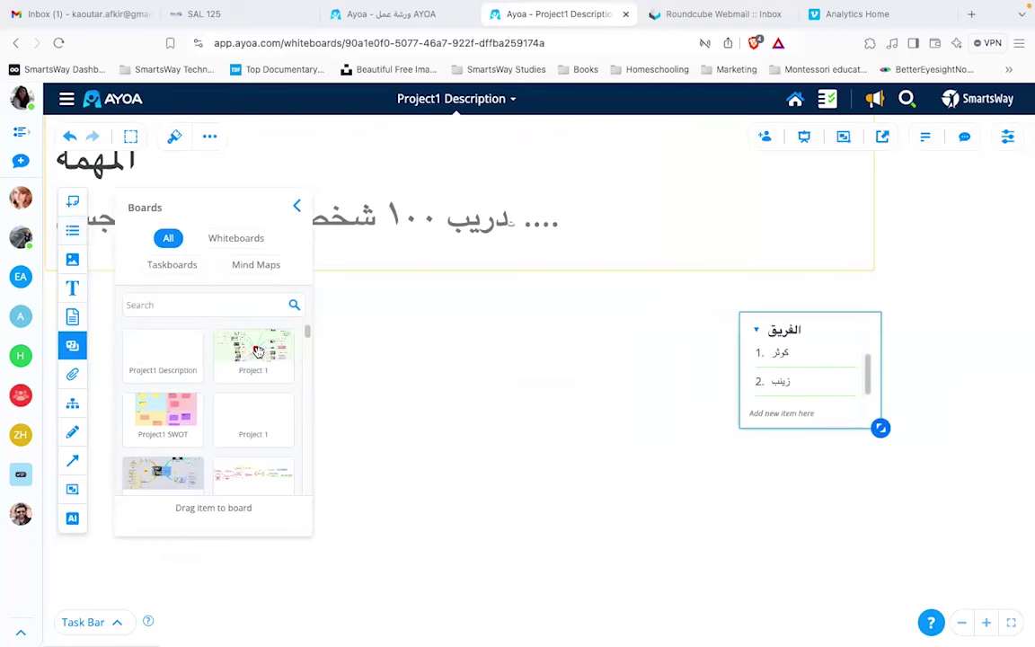
{"action": "left_click_drag", "start_coordinate": [289, 360], "coordinate": [553, 333]}
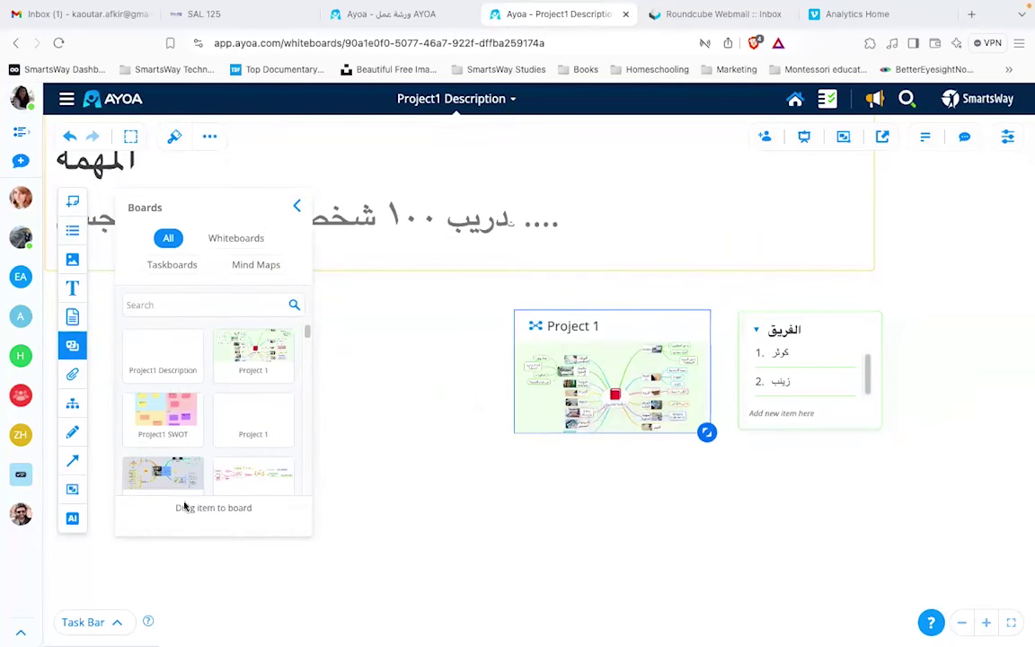
{"action": "left_click_drag", "start_coordinate": [293, 420], "coordinate": [335, 344]}
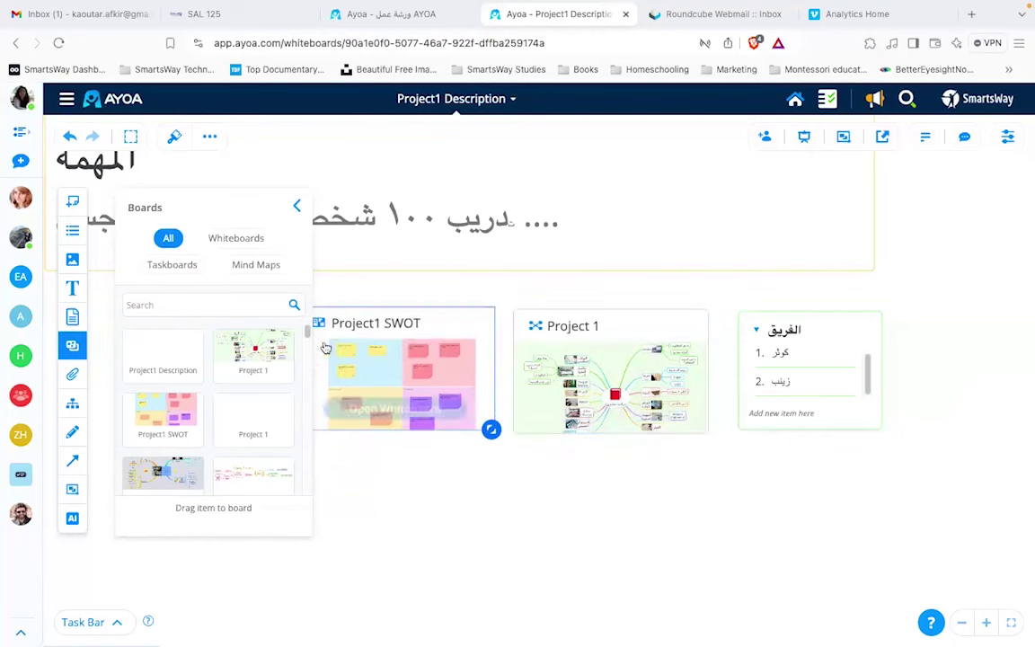
{"action": "left_click", "coordinate": [294, 210]}
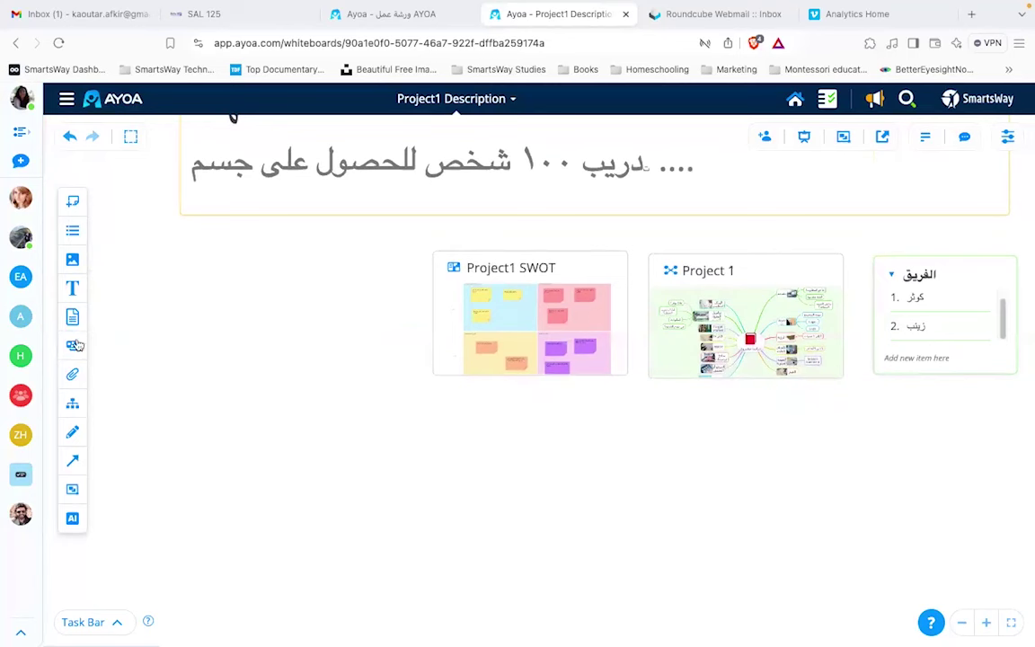
Step: Add a yellow note reading "أهم الأهداف" to the left of the Project1 SWOT board
{"action": "left_click", "coordinate": [72, 205]}
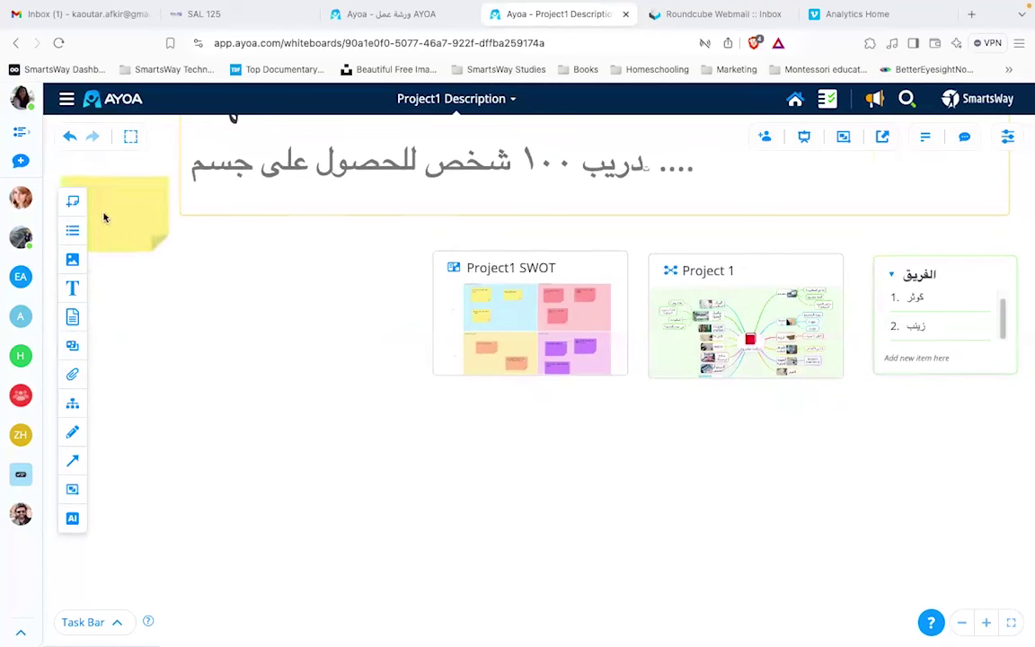
{"action": "left_click", "coordinate": [72, 200]}
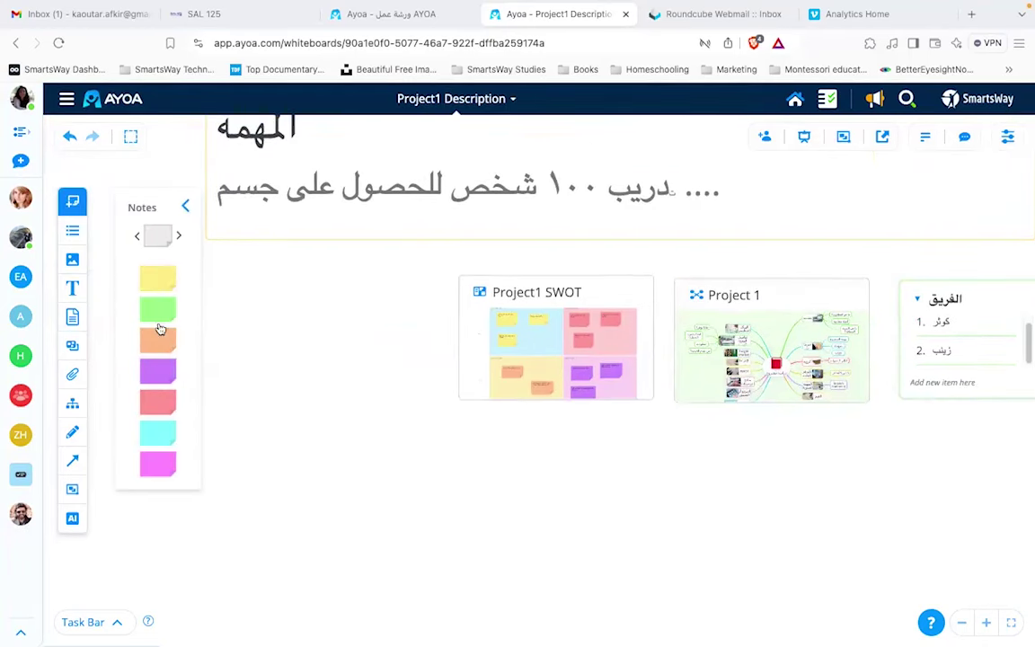
{"action": "left_click_drag", "start_coordinate": [155, 284], "coordinate": [335, 353]}
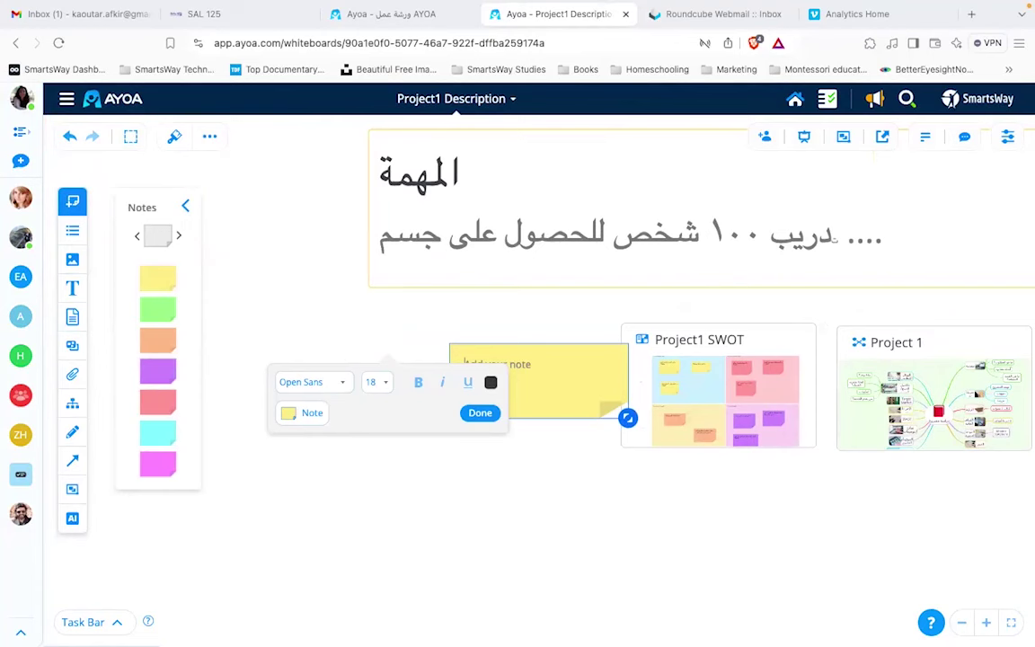
{"action": "type", "text": "أهم الا"}
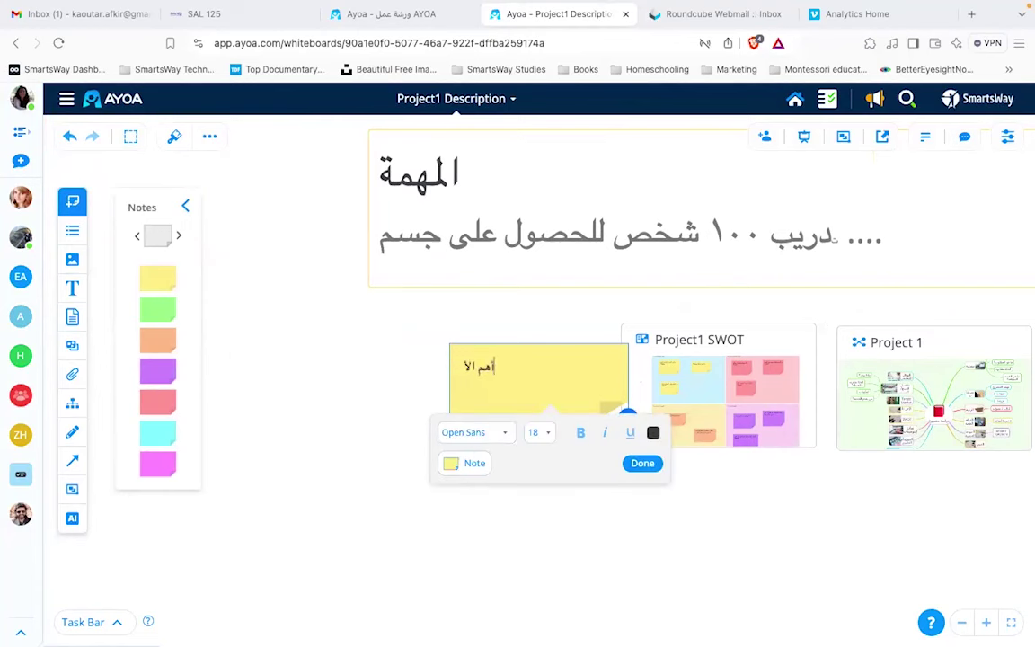
{"action": "type", "text": "هداف"}
{"action": "key", "text": "BackSpace"}
{"action": "type", "text": "ف"}
{"action": "left_click", "coordinate": [641, 462]}
{"action": "left_click", "coordinate": [731, 534]}
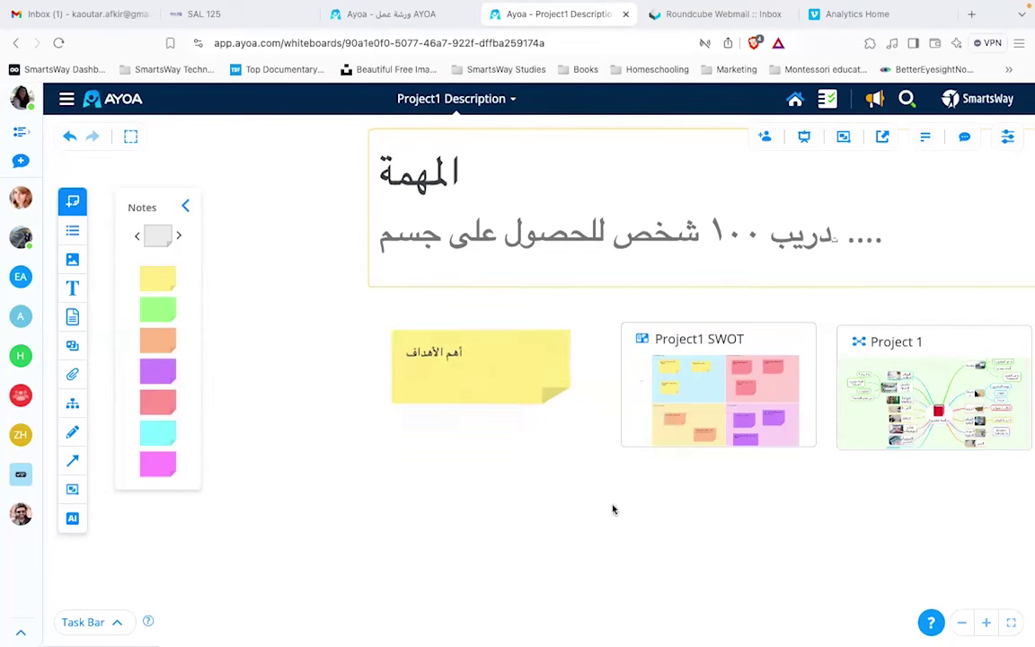
Step: Attach SAL Plan.pdf from the computer's Downloads folder and place it on the whiteboard below the "أهم الأهداف" note
{"action": "scroll", "coordinate": [614, 489], "scroll_direction": "right", "scroll_amount": 3}
{"action": "scroll", "coordinate": [614, 490], "scroll_direction": "down", "scroll_amount": 1}
{"action": "scroll", "coordinate": [617, 470], "scroll_direction": "right", "scroll_amount": 1}
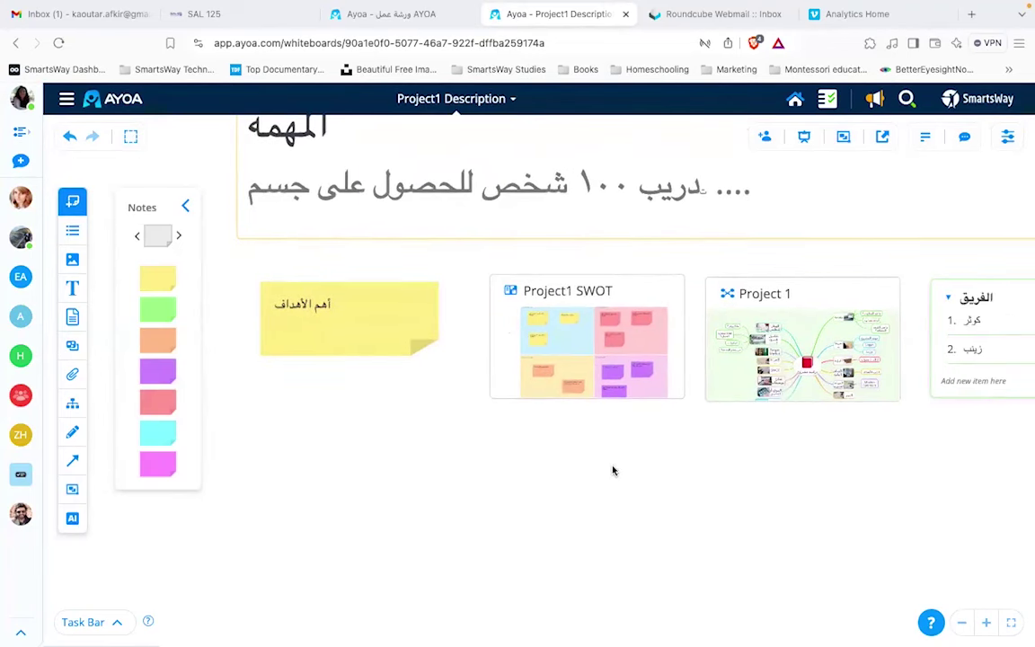
{"action": "scroll", "coordinate": [477, 464], "scroll_direction": "down", "scroll_amount": 1}
{"action": "scroll", "coordinate": [477, 463], "scroll_direction": "right", "scroll_amount": 1}
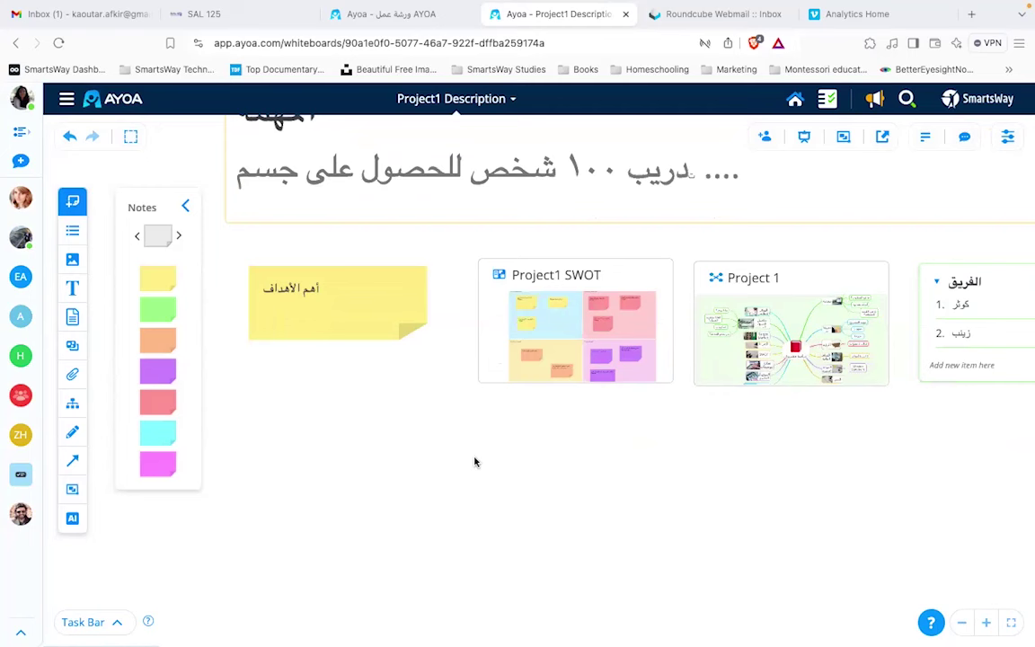
{"action": "left_click", "coordinate": [188, 207]}
{"action": "left_click", "coordinate": [73, 375]}
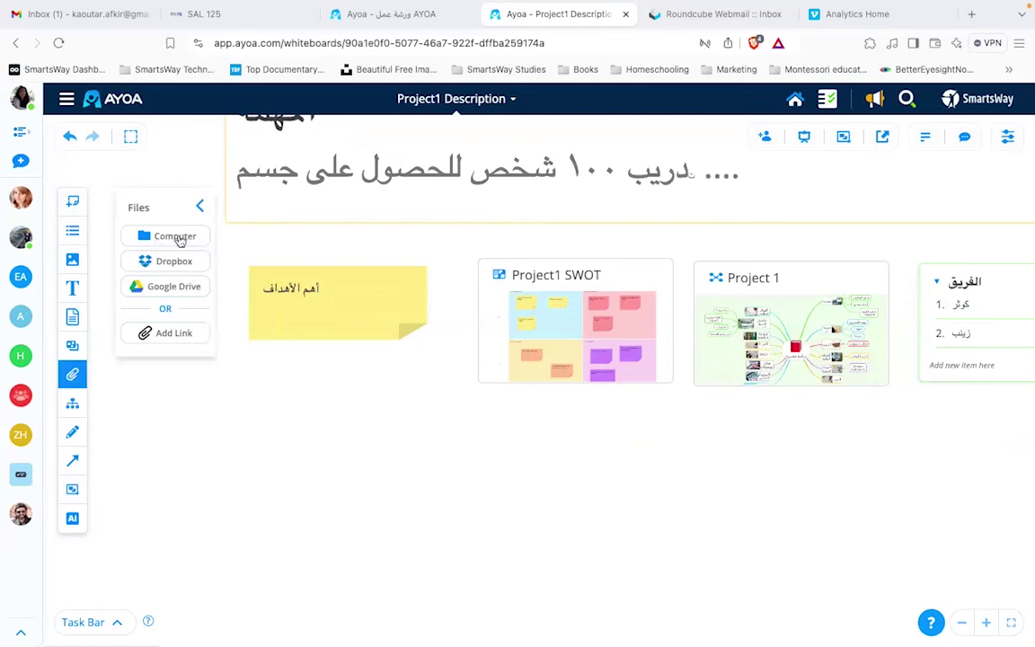
{"action": "left_click", "coordinate": [176, 237]}
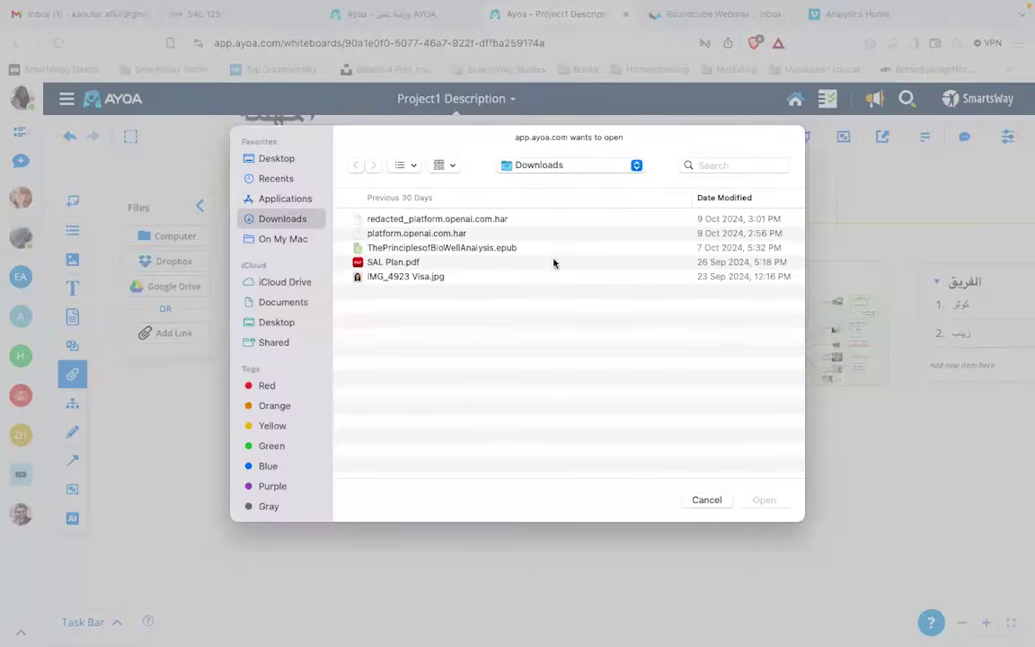
{"action": "double_click", "coordinate": [396, 262]}
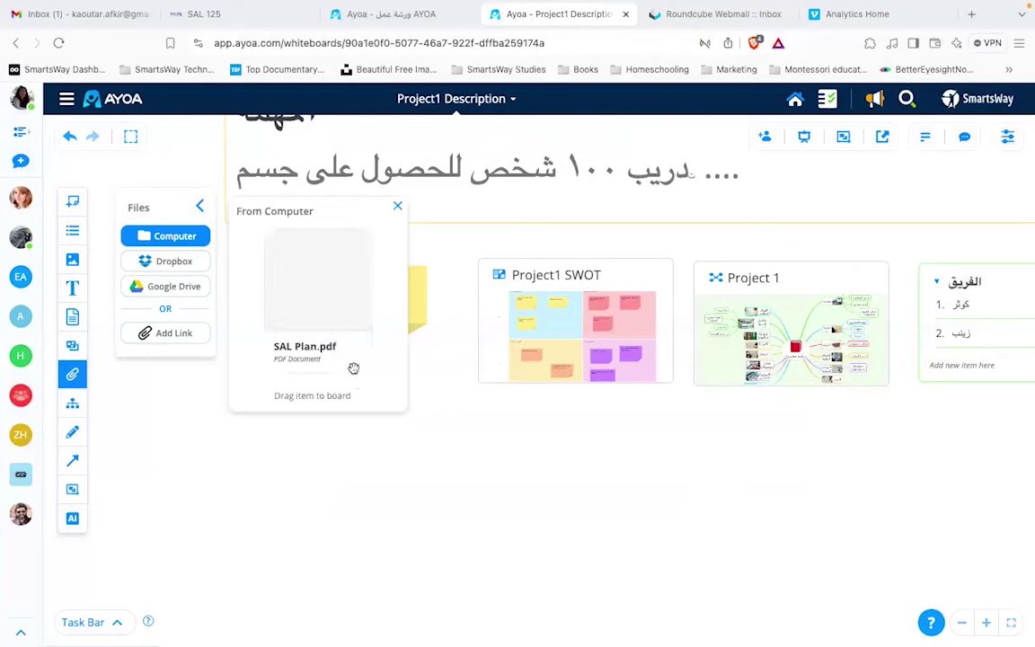
{"action": "left_click_drag", "start_coordinate": [349, 358], "coordinate": [405, 477]}
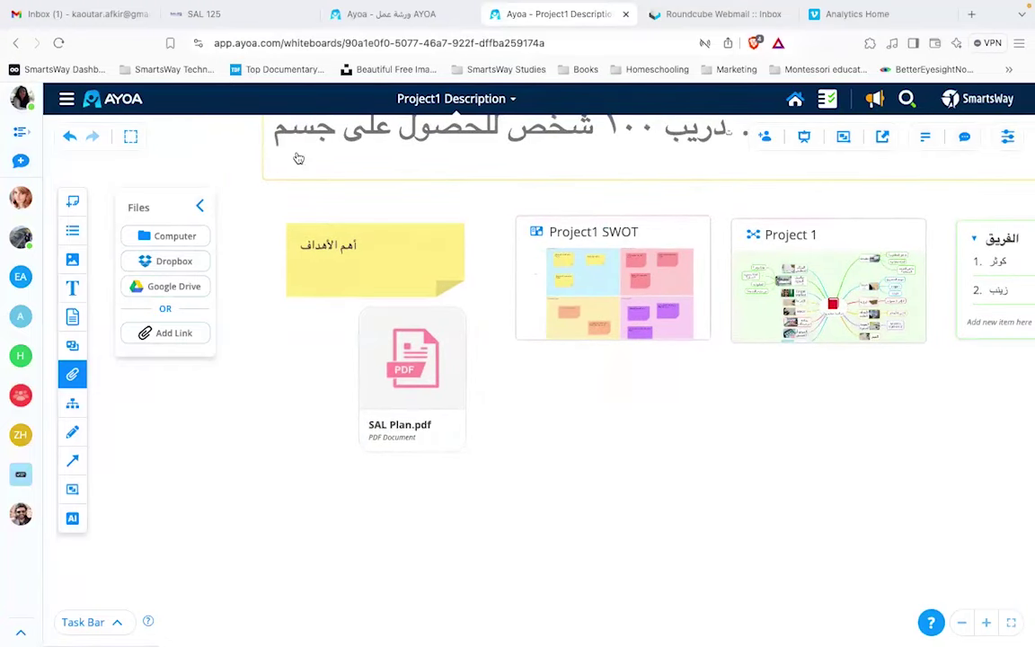
Step: Switch to SAL 125, open Homeschooling Plan 2024 in the Homeschooling folder of SAL Plan, and copy its page address
{"action": "left_click", "coordinate": [227, 13]}
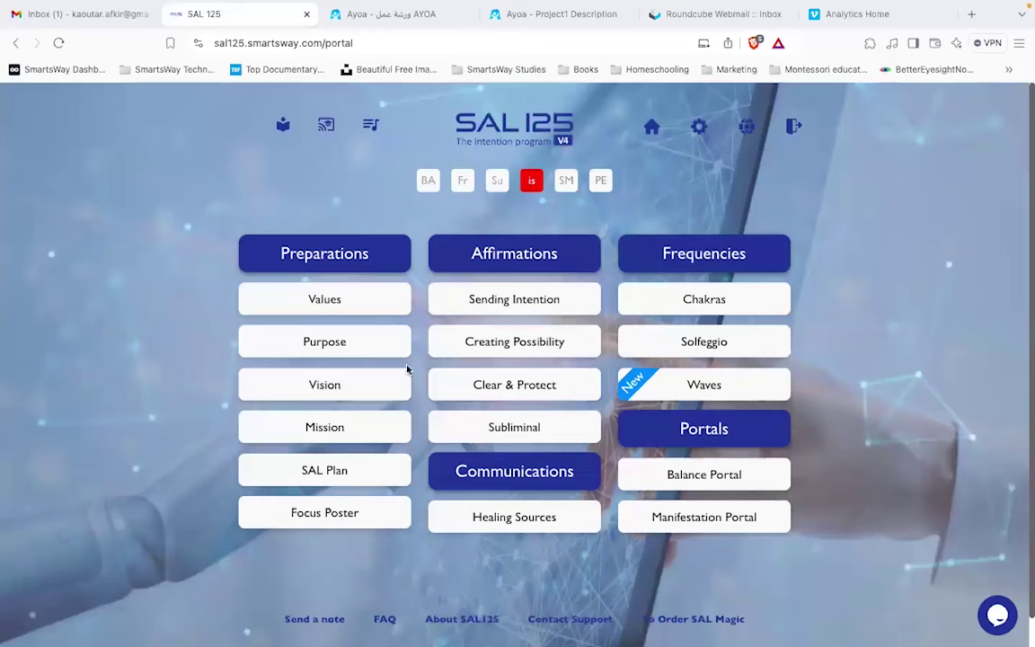
{"action": "left_click", "coordinate": [339, 478]}
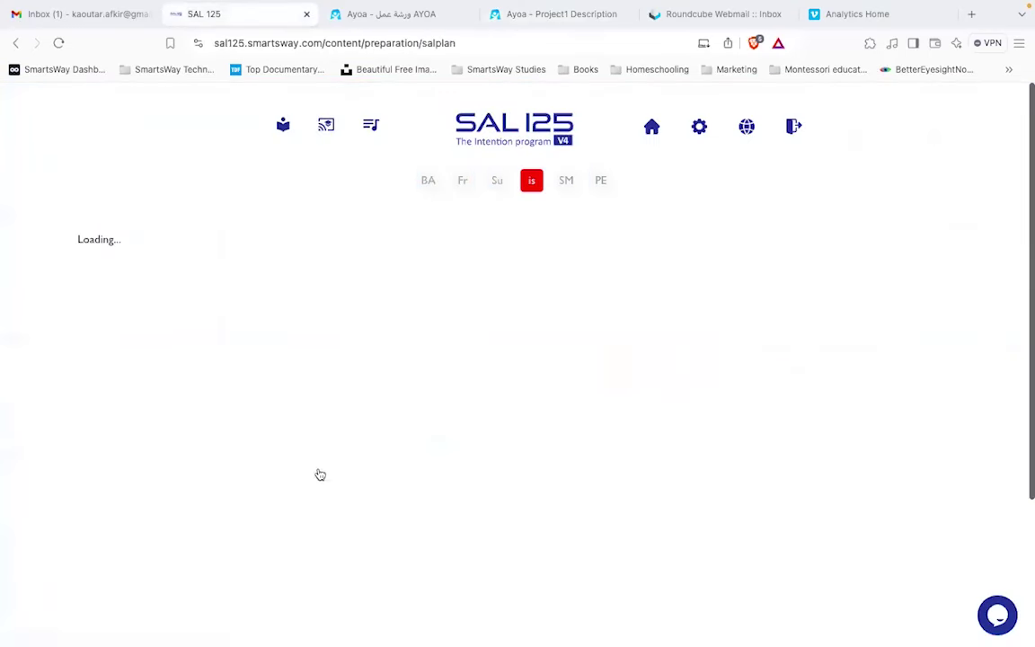
{"action": "left_click", "coordinate": [193, 405]}
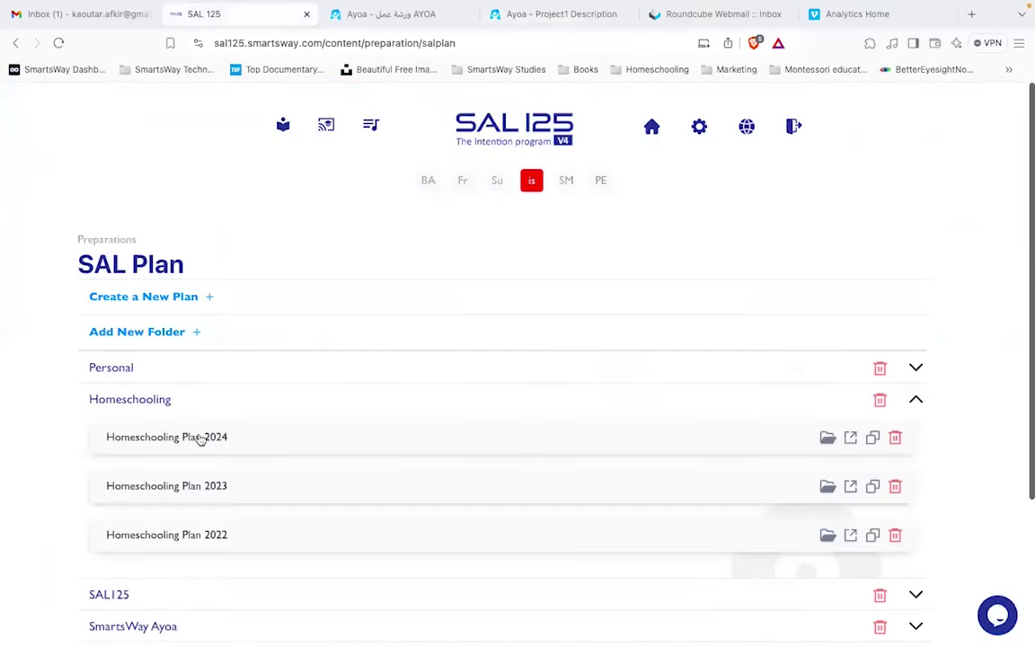
{"action": "left_click", "coordinate": [203, 437]}
{"action": "left_click", "coordinate": [311, 46]}
{"action": "key", "text": "ctrl+c"}
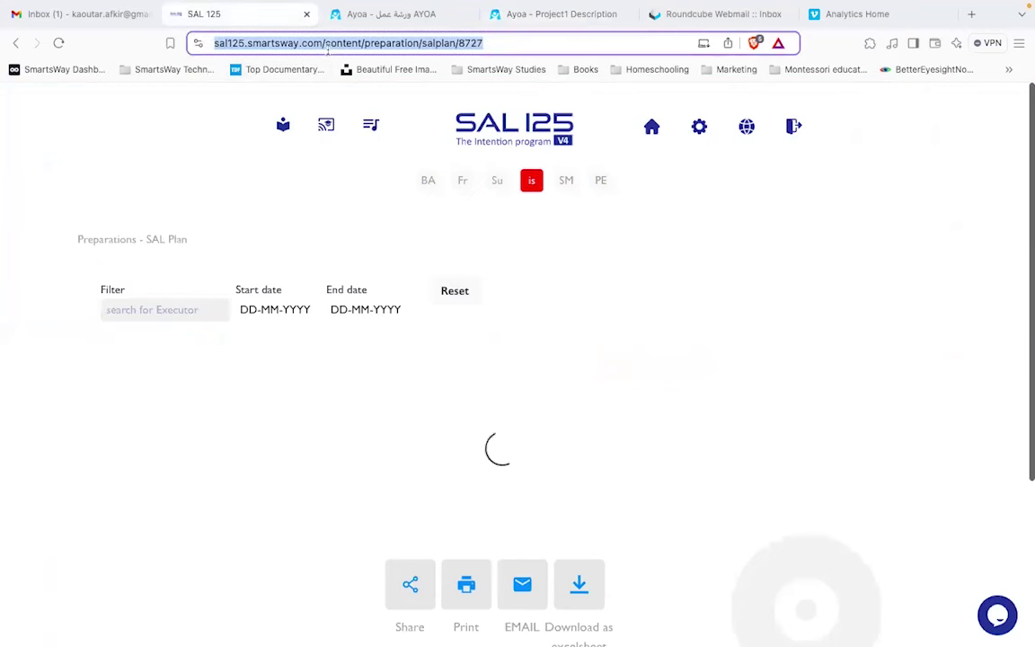
Step: Return to the Project1 Description whiteboard and save the copied plan address as a note on the SAL Plan.pdf attachment
{"action": "left_click", "coordinate": [415, 15]}
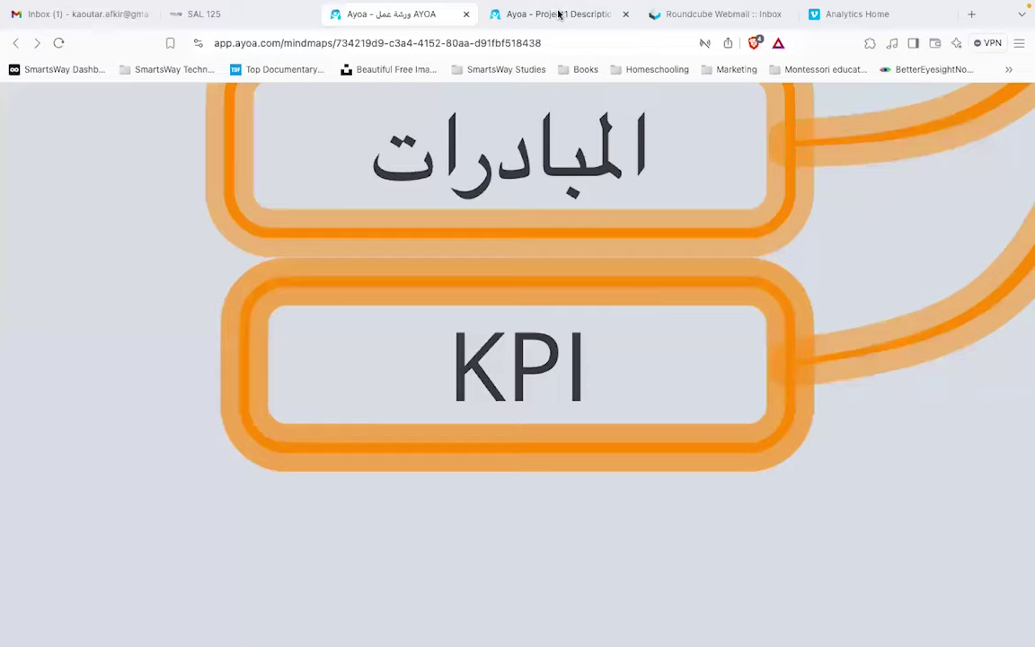
{"action": "left_click", "coordinate": [559, 15]}
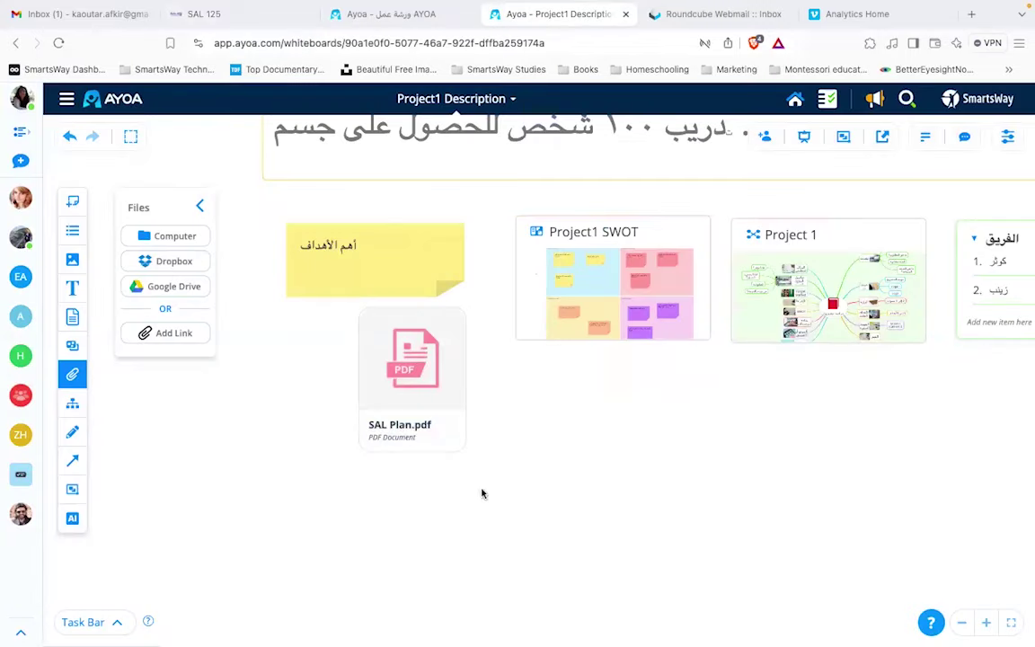
{"action": "left_click", "coordinate": [417, 451]}
{"action": "mouse_move", "coordinate": [551, 446]}
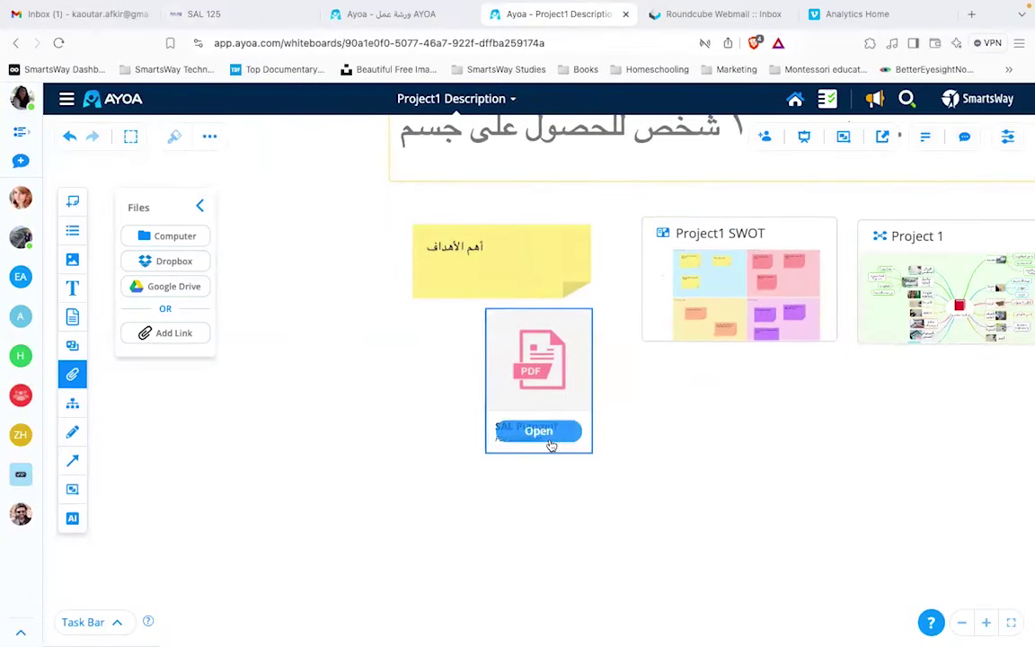
{"action": "left_click", "coordinate": [925, 137]}
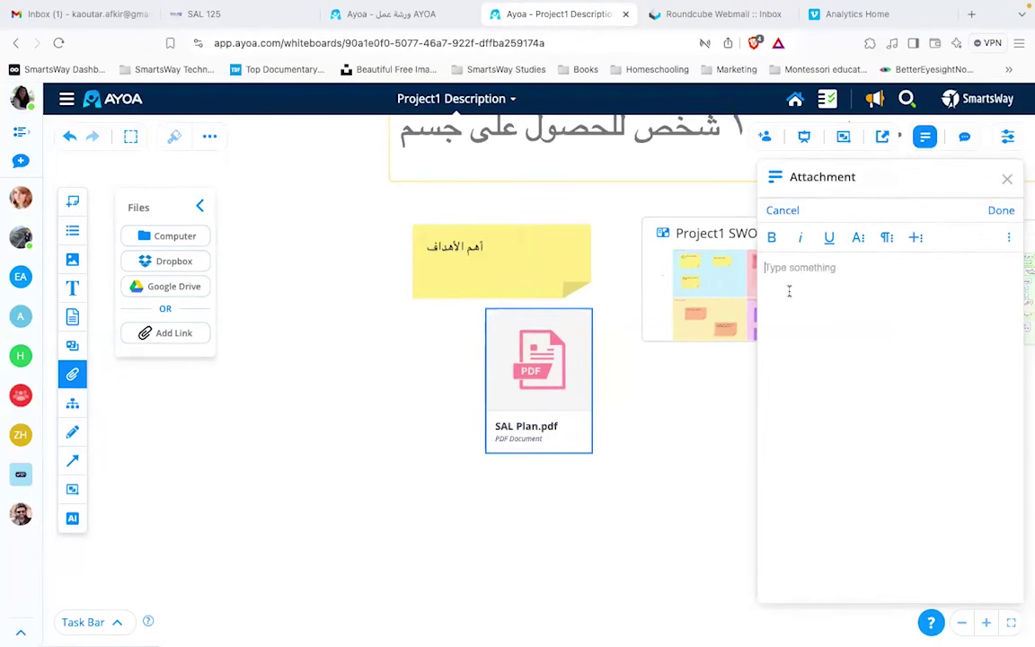
{"action": "key", "text": "ctrl+v"}
{"action": "left_click", "coordinate": [1000, 211]}
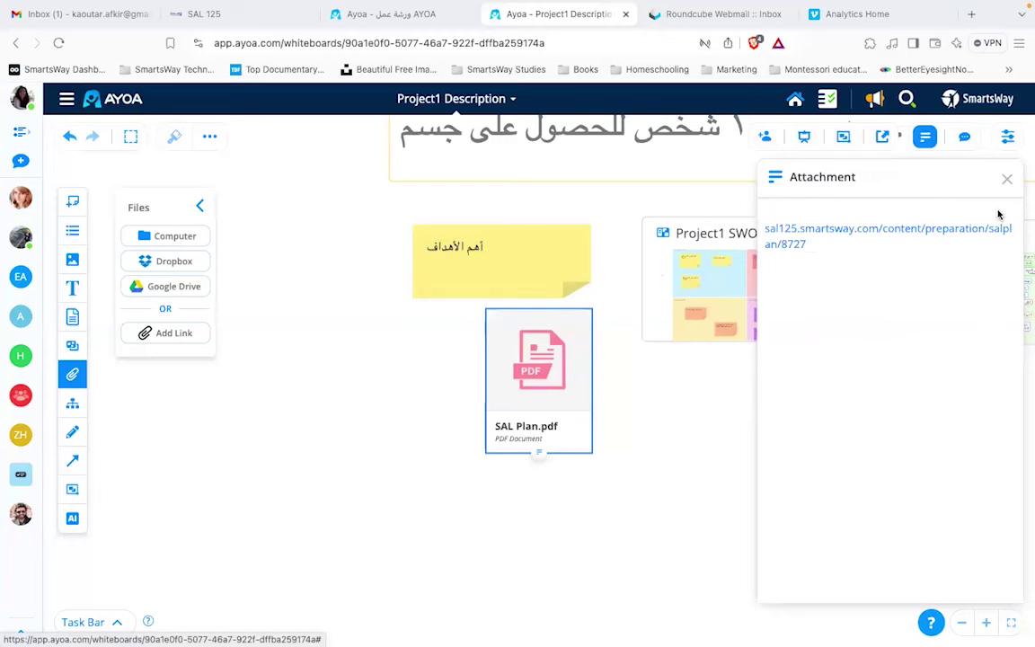
{"action": "left_click", "coordinate": [1010, 181]}
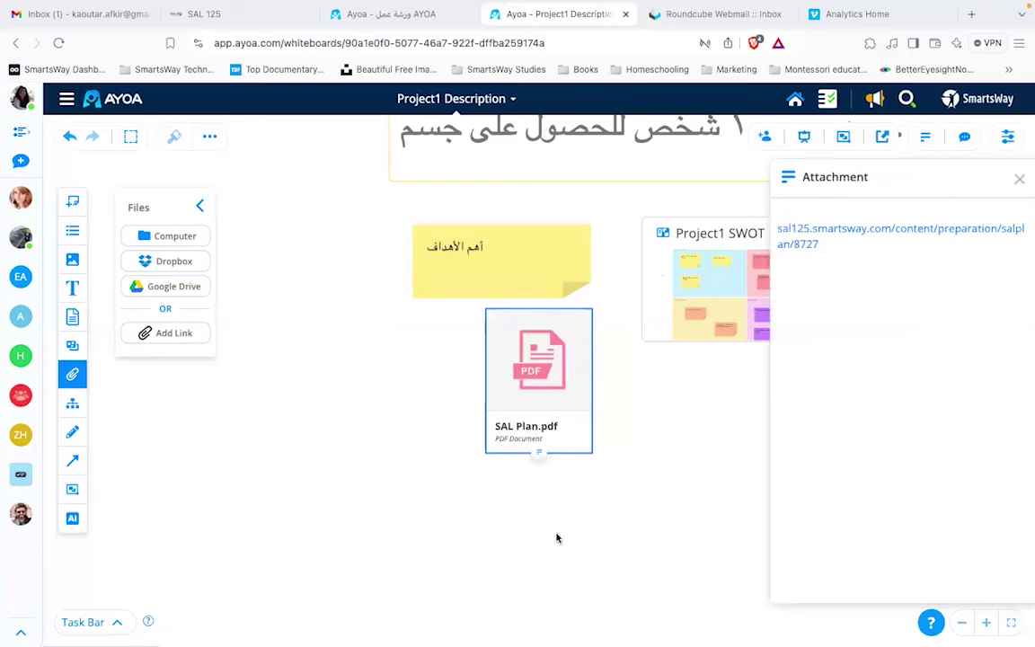
Step: Reopen the note on SAL Plan.pdf and follow its link to check the plan page, then close both
{"action": "left_click", "coordinate": [541, 456]}
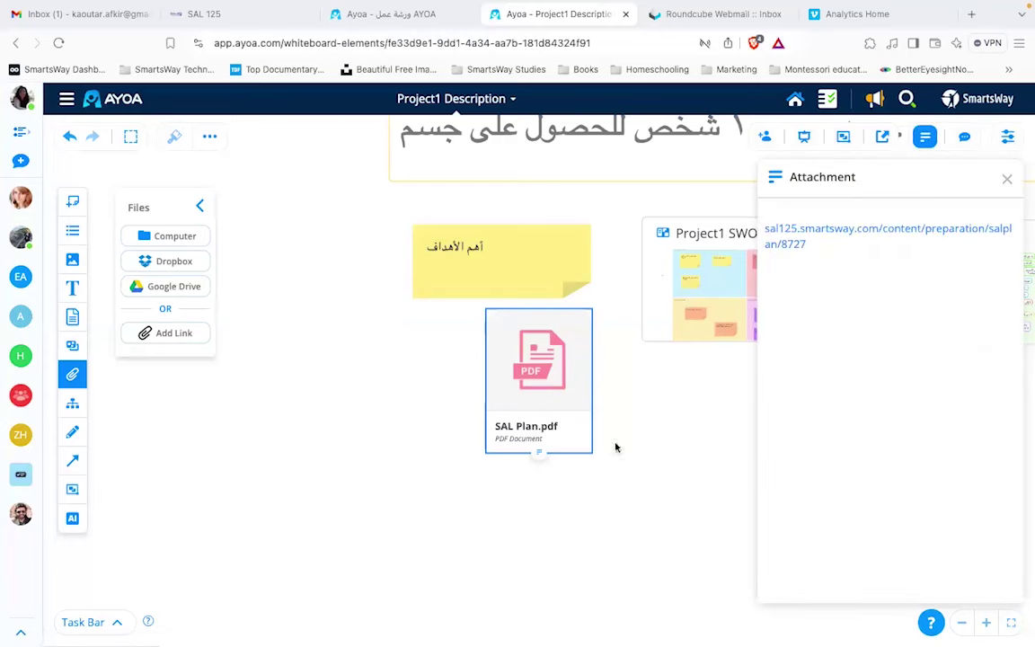
{"action": "left_click", "coordinate": [790, 244]}
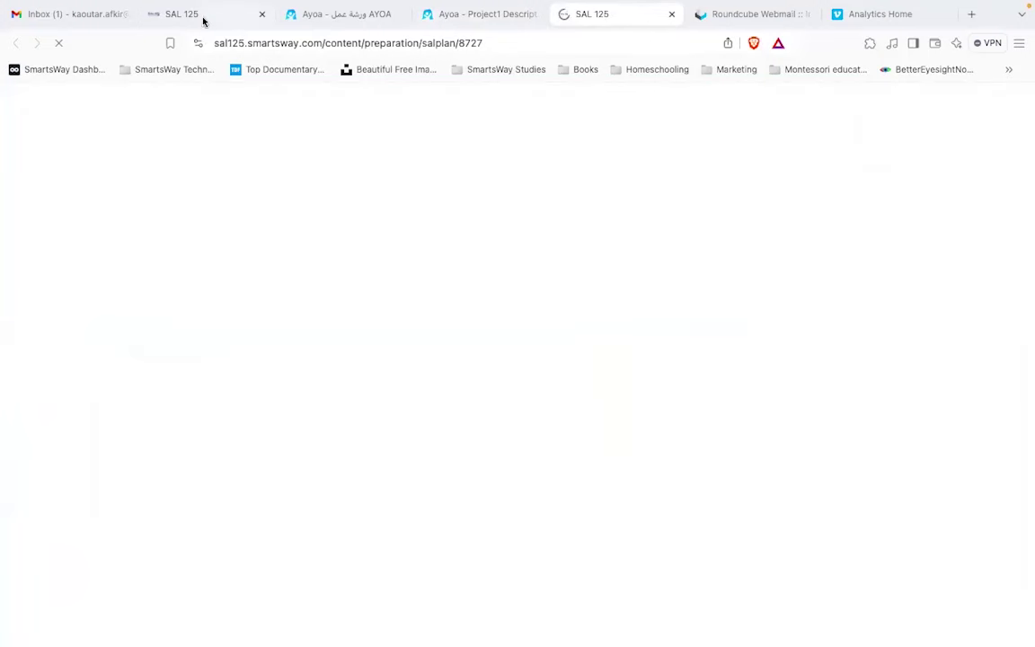
{"action": "left_click", "coordinate": [671, 13]}
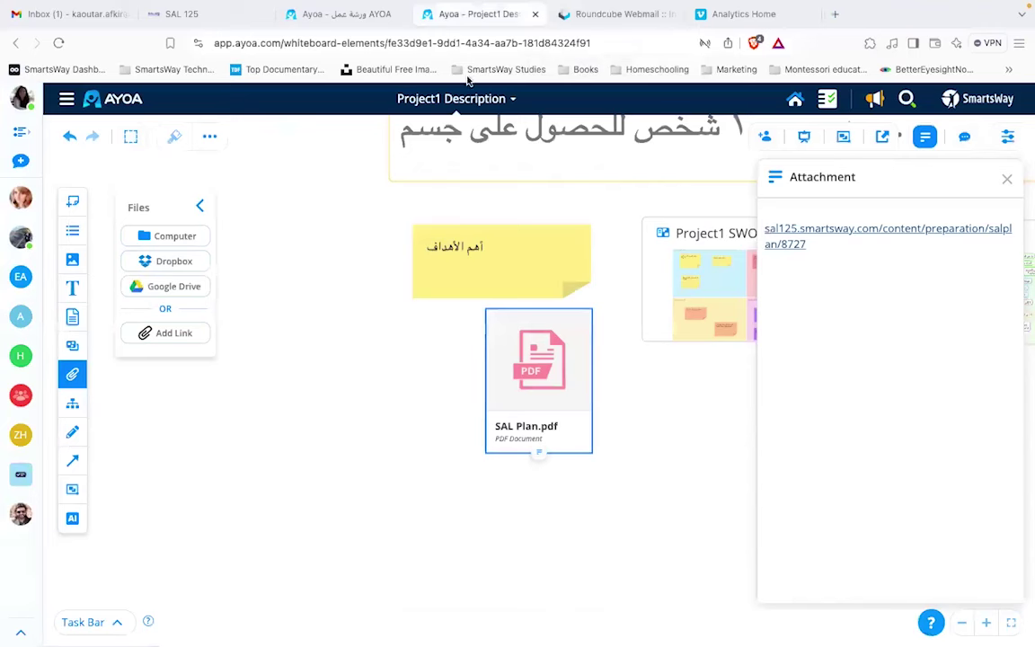
{"action": "left_click", "coordinate": [1008, 182]}
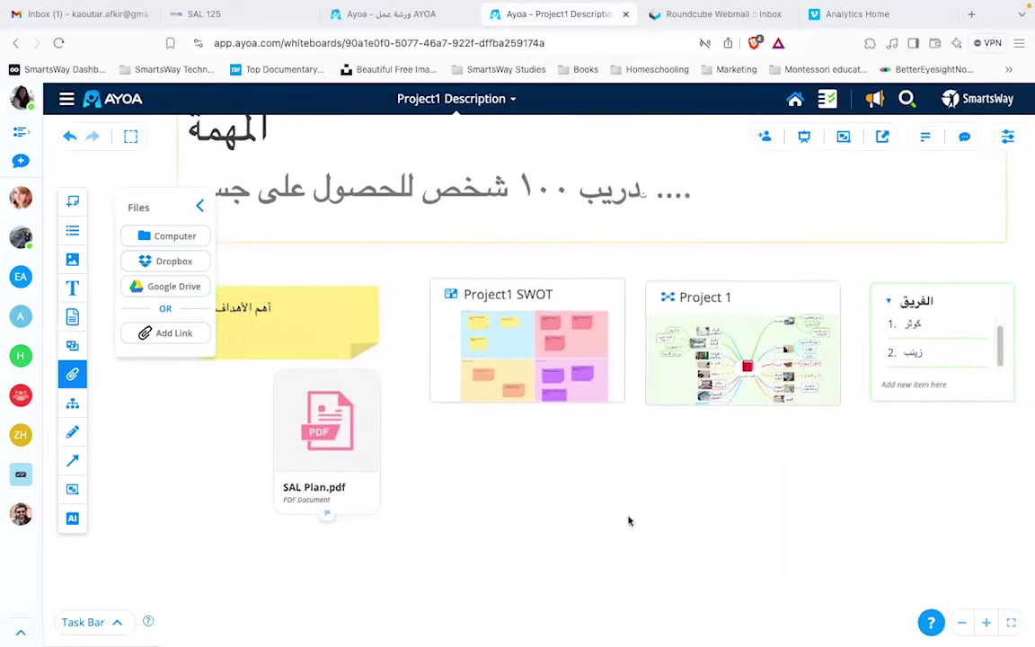
Step: Add a section beneath "المهمة" and resize it to enclose the yellow note, SAL Plan.pdf, both embedded boards and the "الفريق" list
{"action": "left_click", "coordinate": [200, 205]}
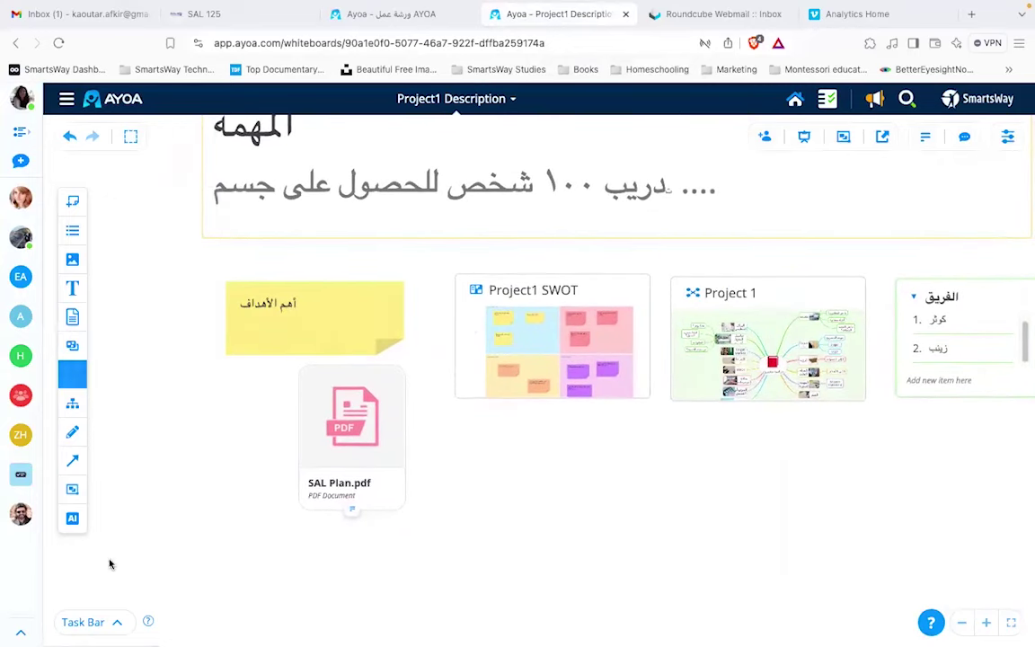
{"action": "left_click_drag", "start_coordinate": [73, 493], "coordinate": [218, 277]}
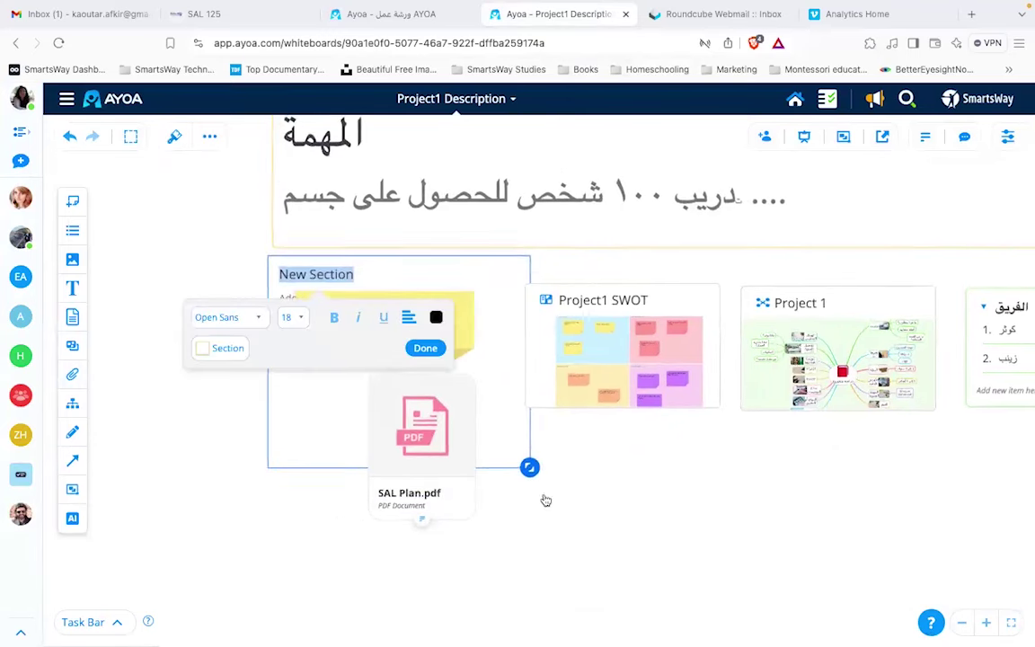
{"action": "left_click_drag", "start_coordinate": [667, 486], "coordinate": [1030, 575]}
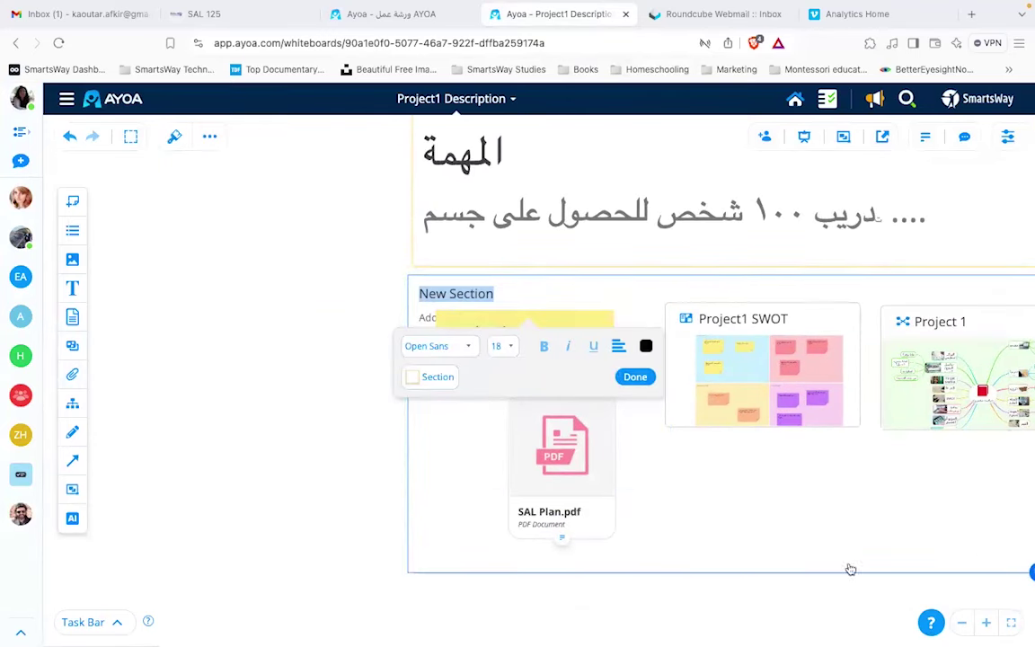
{"action": "left_click", "coordinate": [308, 526]}
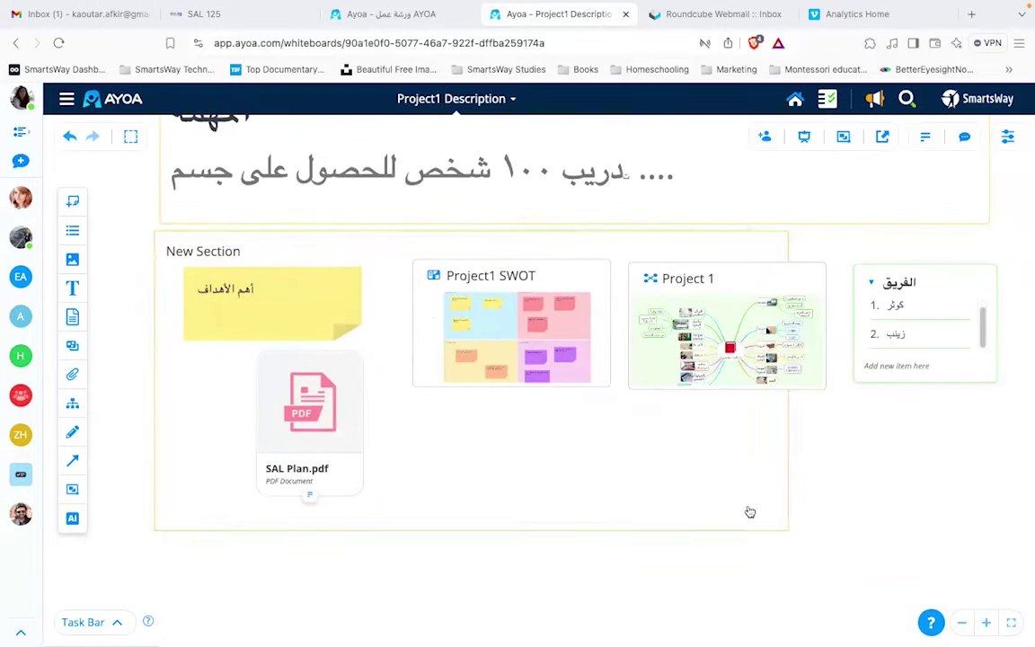
{"action": "left_click_drag", "start_coordinate": [786, 528], "coordinate": [1014, 504]}
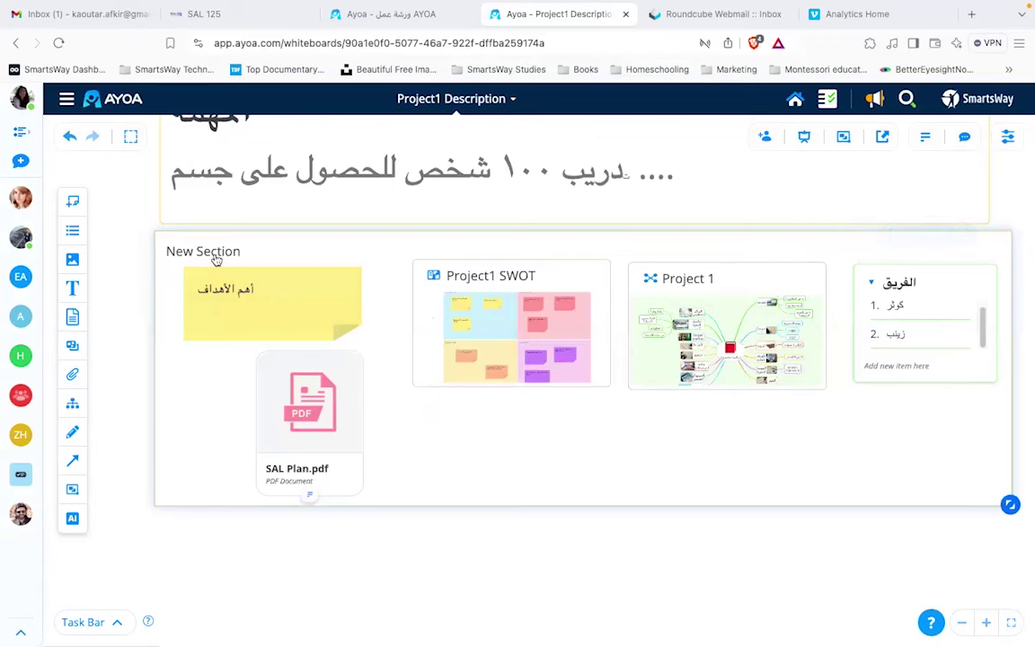
Step: Retitle the new section around the notes and boards as "اهم معلومات المشروع"
{"action": "left_click", "coordinate": [180, 253]}
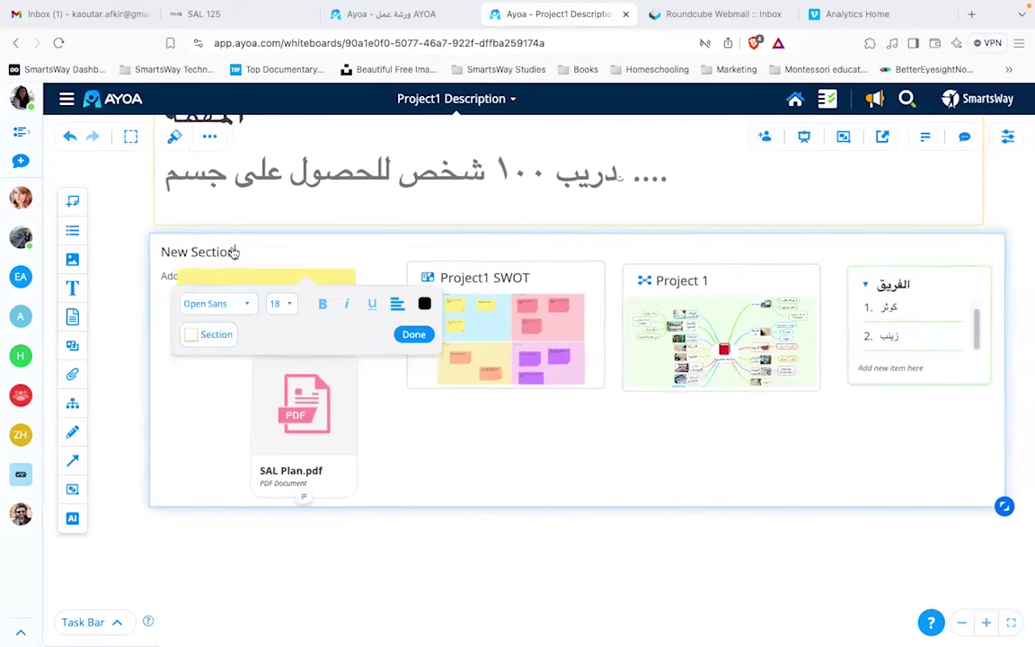
{"action": "scroll", "coordinate": [216, 256], "scroll_direction": "right", "scroll_amount": 2}
{"action": "triple_click", "coordinate": [213, 264]}
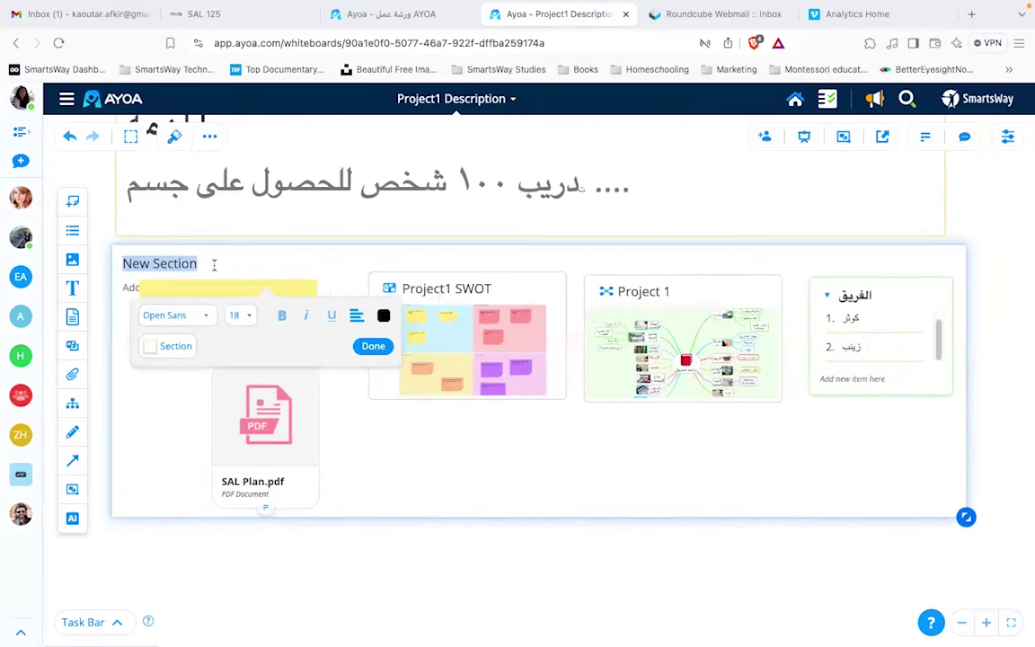
{"action": "key", "text": "BackSpace"}
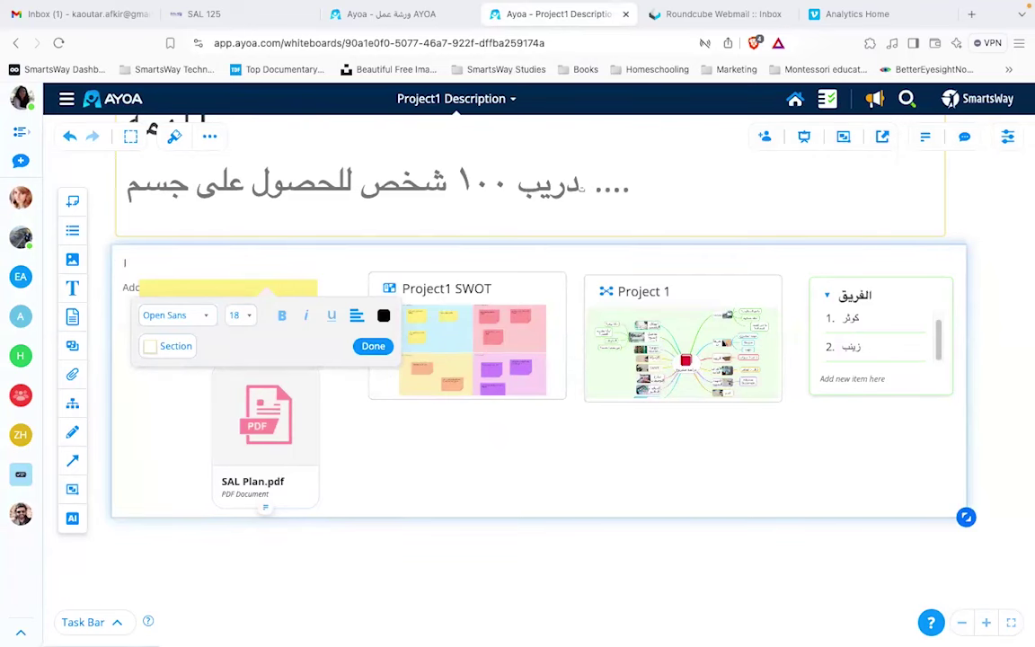
{"action": "type", "text": "اهم معلومات الم"}
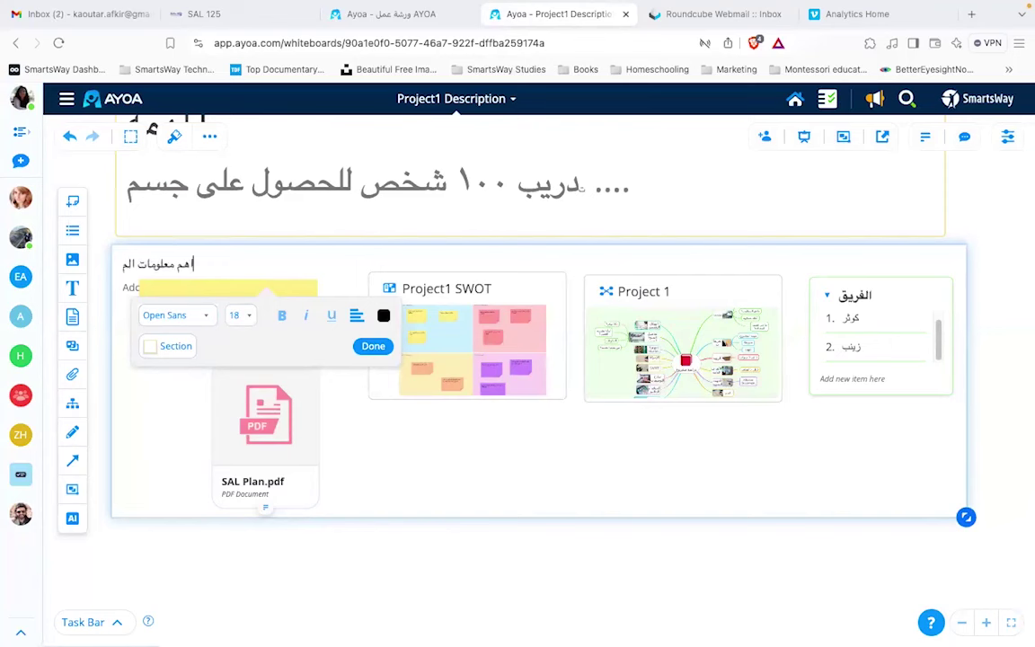
{"action": "type", "text": "شروع"}
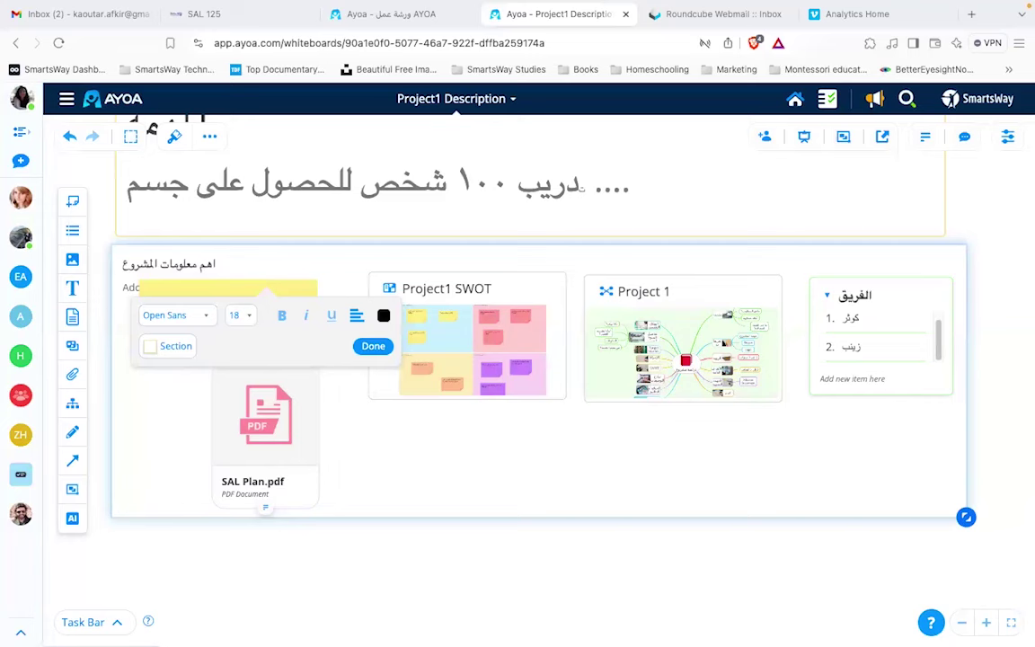
{"action": "left_click", "coordinate": [373, 347]}
{"action": "scroll", "coordinate": [496, 605], "scroll_direction": "left", "scroll_amount": 2}
{"action": "scroll", "coordinate": [497, 605], "scroll_direction": "up", "scroll_amount": 1}
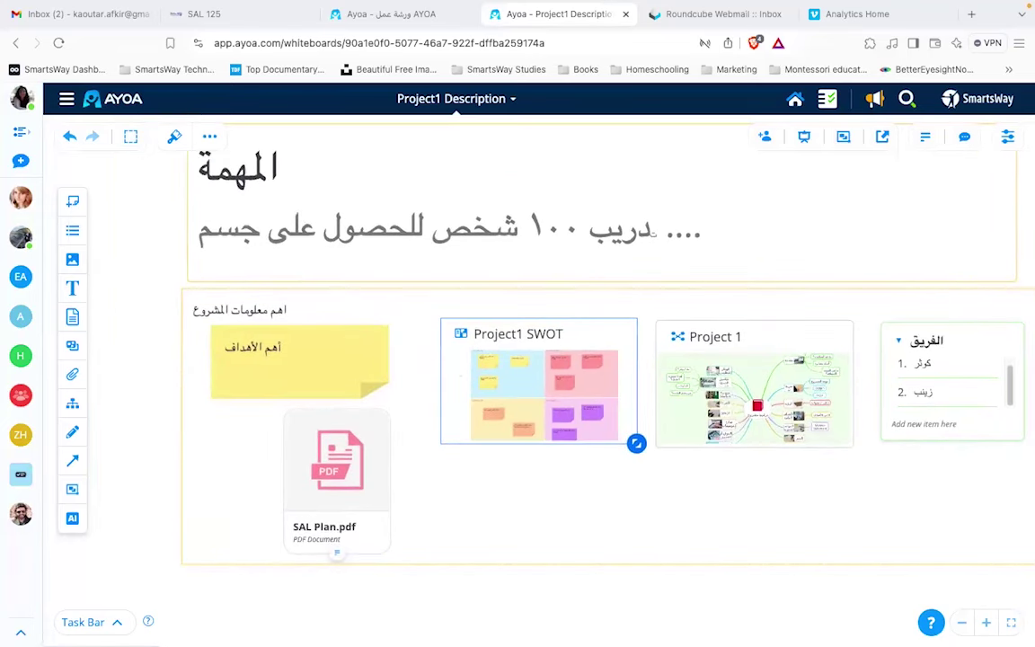
Step: Add another section below "اهم معلومات المشروع" and resize it into a wide, shallow box
{"action": "left_click_drag", "start_coordinate": [870, 586], "coordinate": [826, 430]}
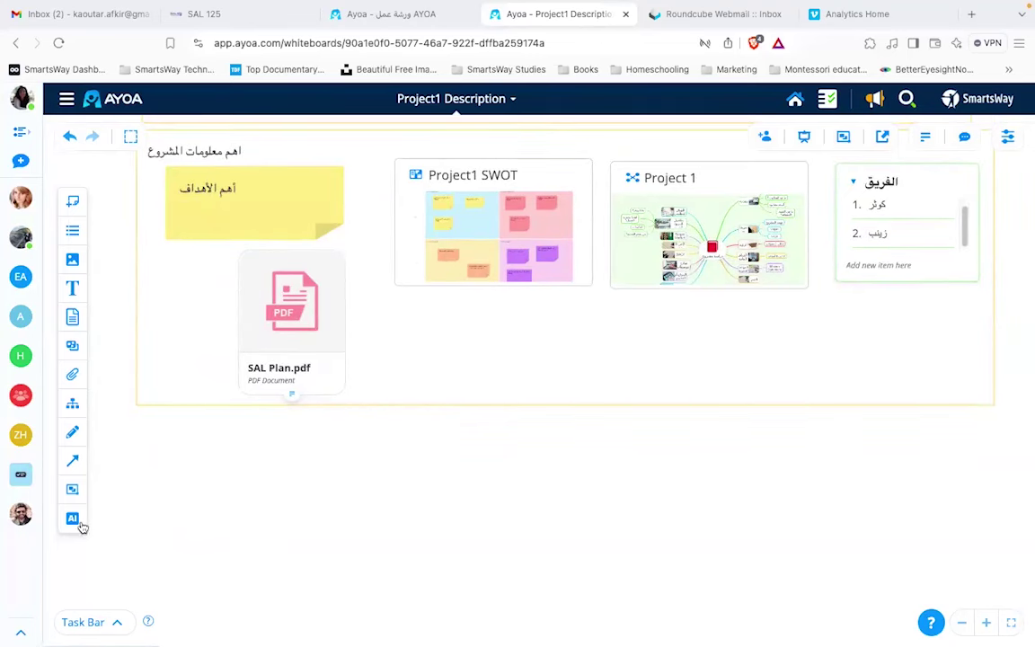
{"action": "left_click", "coordinate": [73, 490]}
{"action": "left_click_drag", "start_coordinate": [143, 428], "coordinate": [356, 477]}
{"action": "left_click_drag", "start_coordinate": [248, 475], "coordinate": [279, 421]}
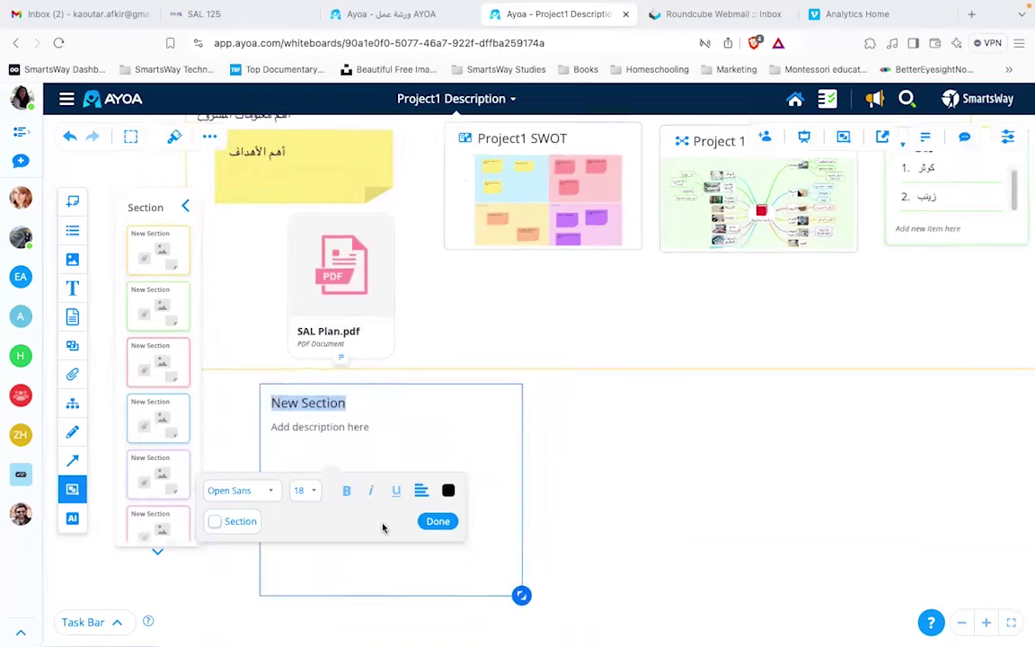
{"action": "left_click_drag", "start_coordinate": [669, 487], "coordinate": [1029, 443]}
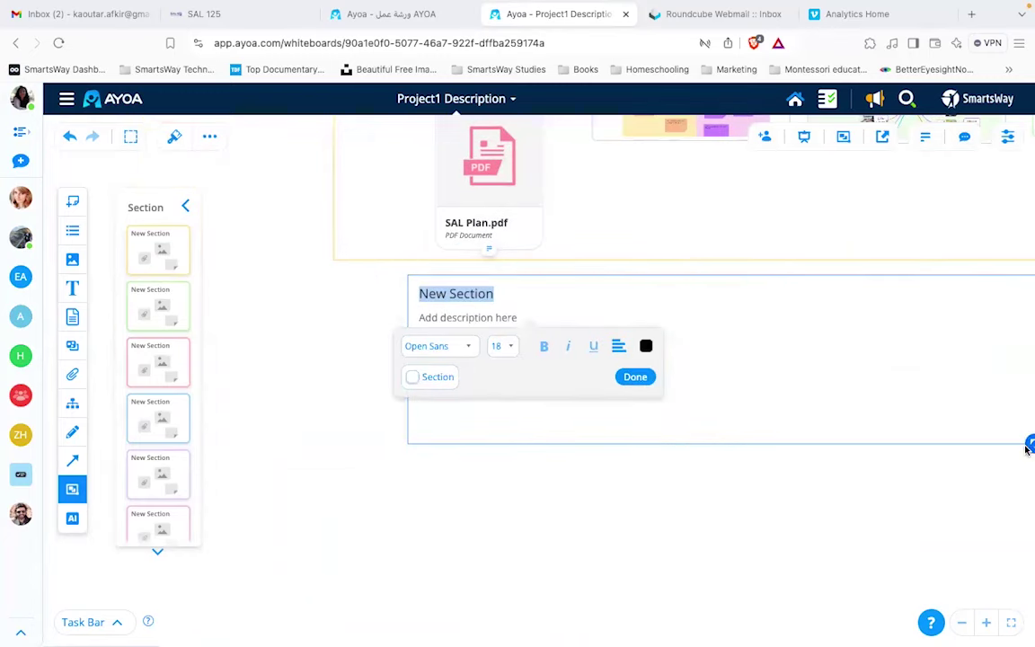
{"action": "left_click", "coordinate": [549, 296]}
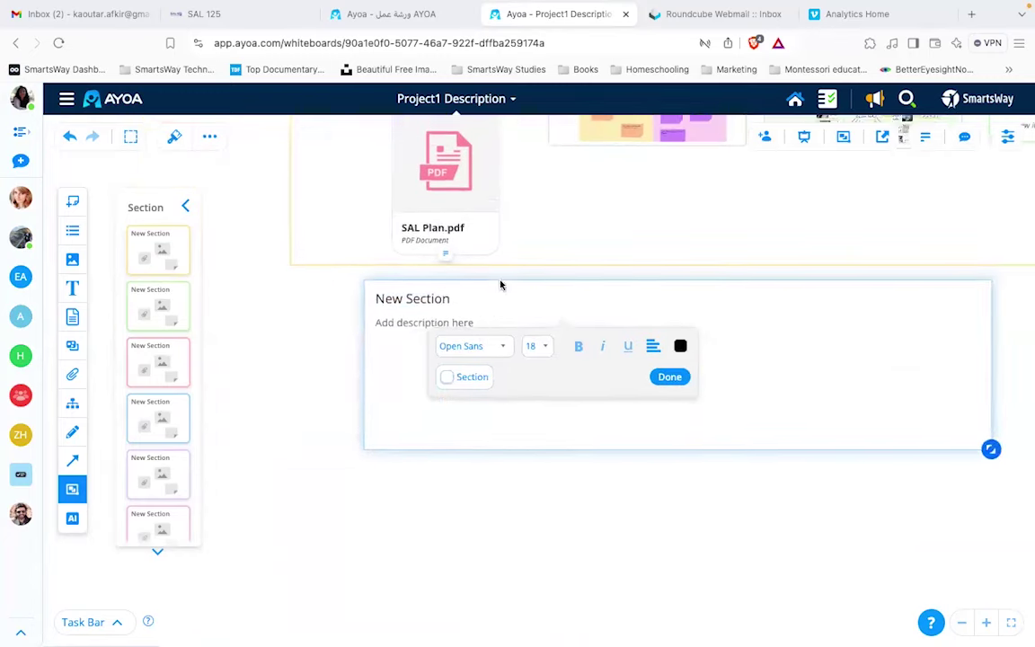
Step: Fit the whole whiteboard on screen and check its sharing options, closing them without inviting anyone
{"action": "left_click", "coordinate": [401, 317]}
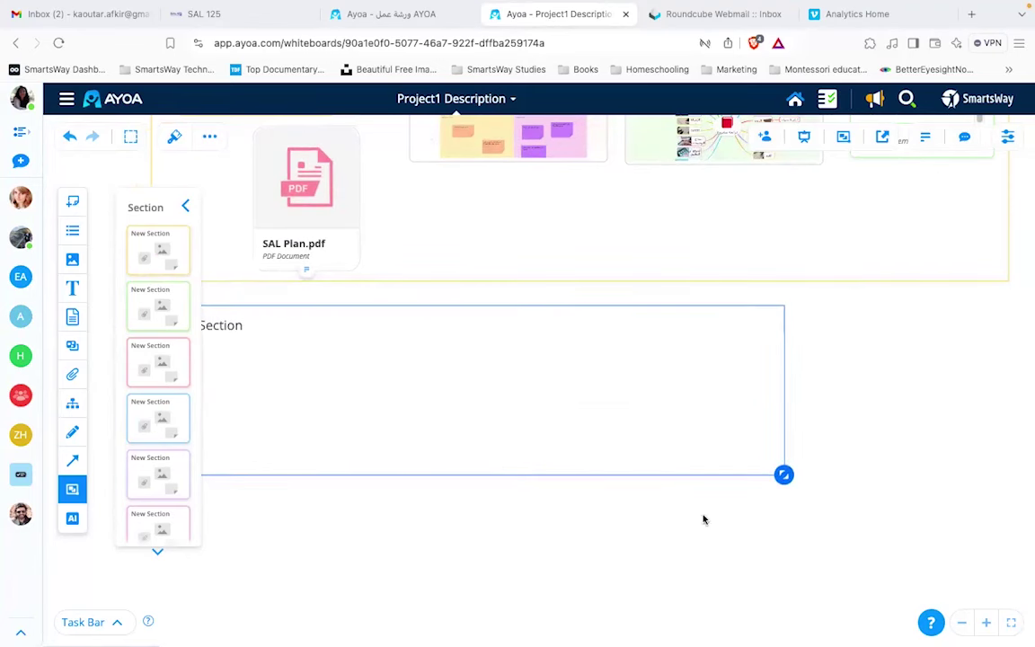
{"action": "scroll", "coordinate": [961, 518], "scroll_direction": "up", "scroll_amount": 5}
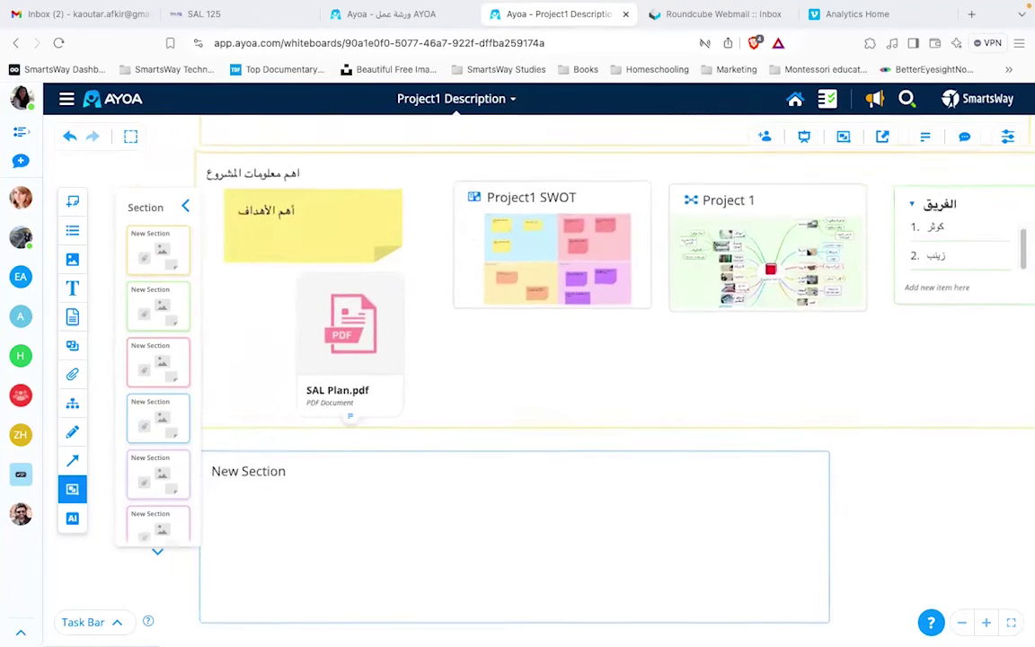
{"action": "scroll", "coordinate": [575, 377], "scroll_direction": "down", "scroll_amount": 2}
{"action": "scroll", "coordinate": [575, 377], "scroll_direction": "up", "scroll_amount": 2}
{"action": "scroll", "coordinate": [575, 377], "scroll_direction": "left", "scroll_amount": 1}
{"action": "mouse_move", "coordinate": [1025, 622]}
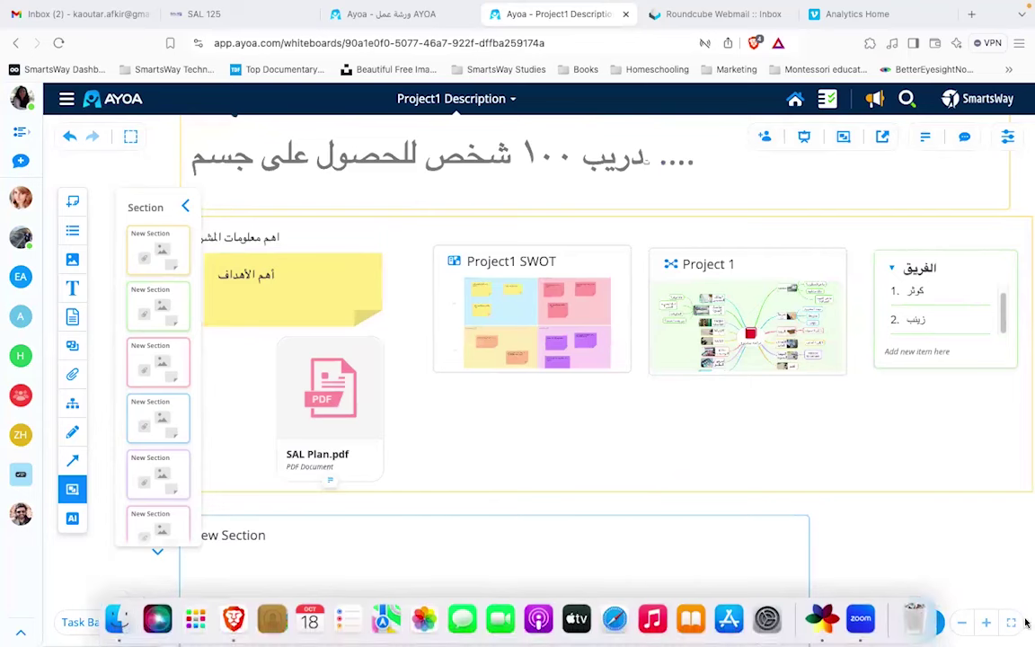
{"action": "left_click", "coordinate": [1010, 623]}
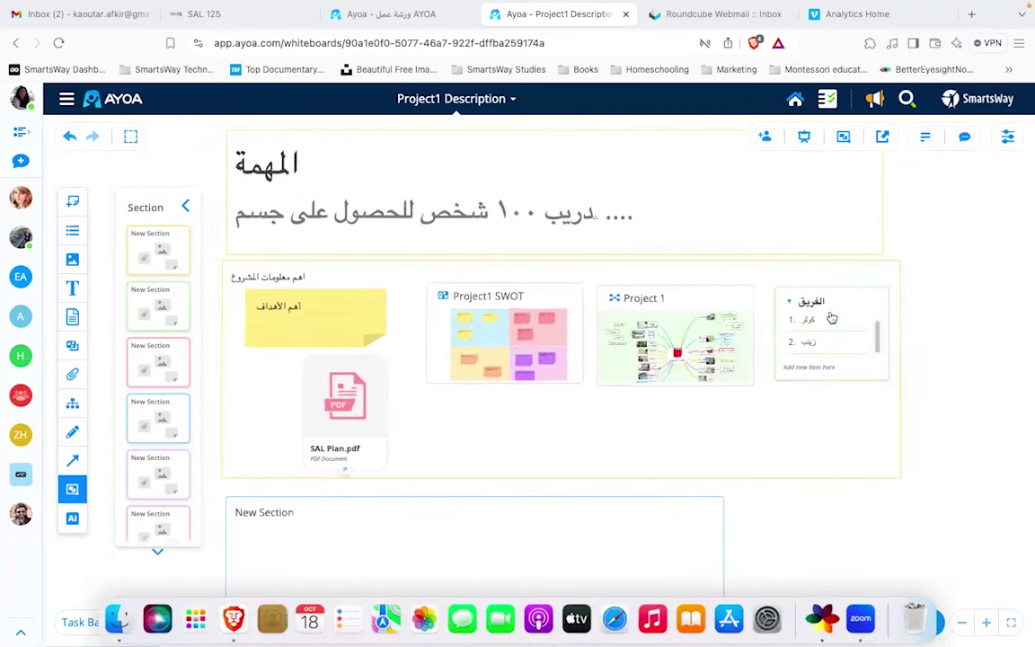
{"action": "left_click", "coordinate": [765, 137]}
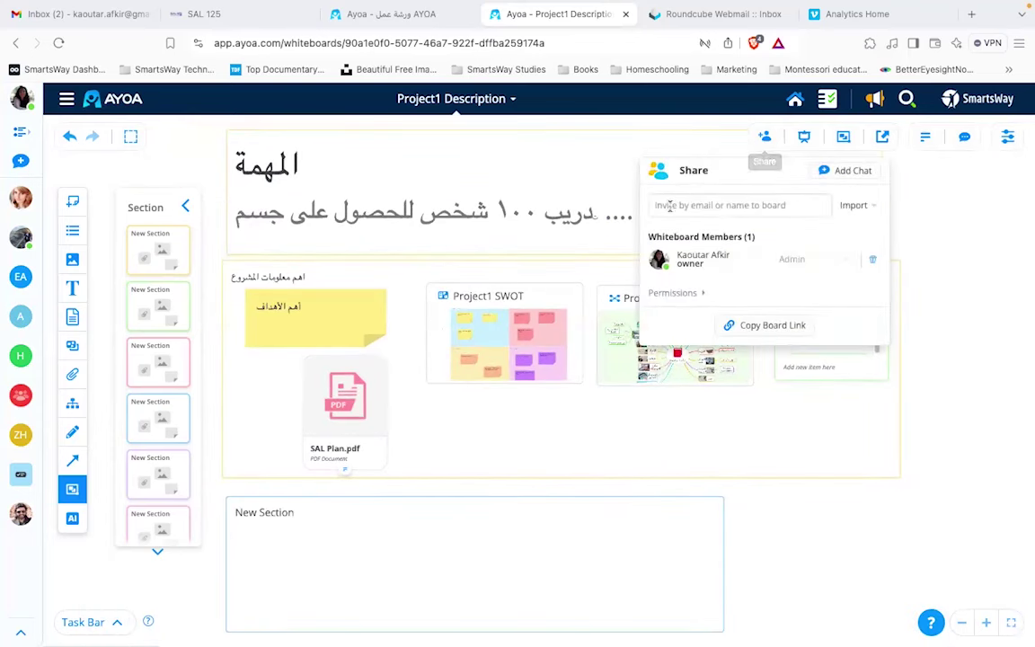
{"action": "left_click", "coordinate": [765, 138]}
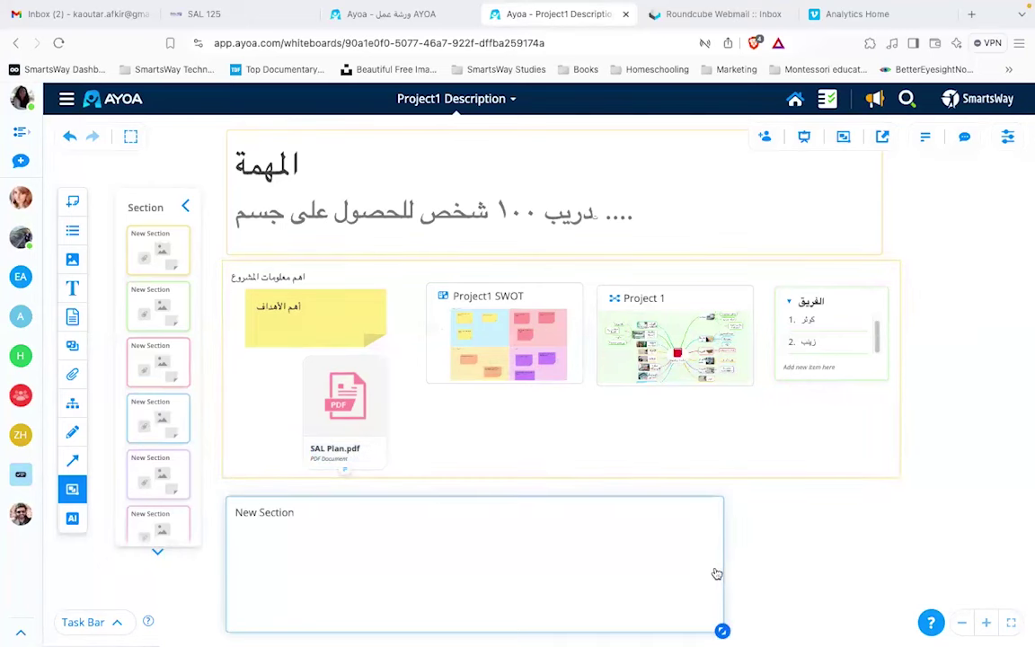
{"action": "mouse_move", "coordinate": [314, 415]}
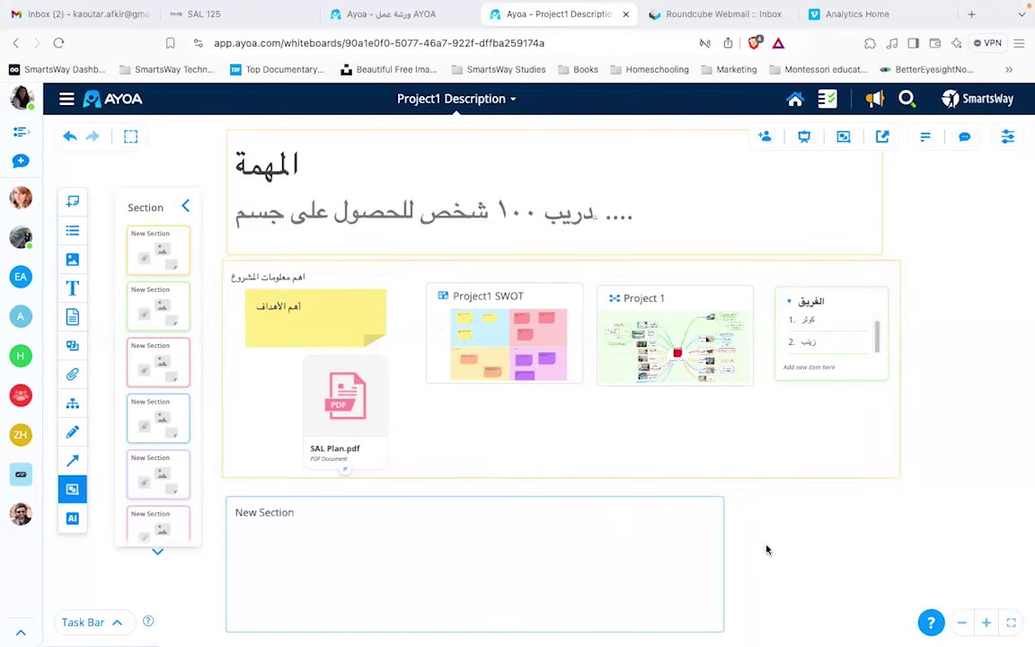
Step: Advance the workshop mind map presentation to the "متابعة المهام" topic, then return to the Project1 Description whiteboard
{"action": "left_click", "coordinate": [364, 16]}
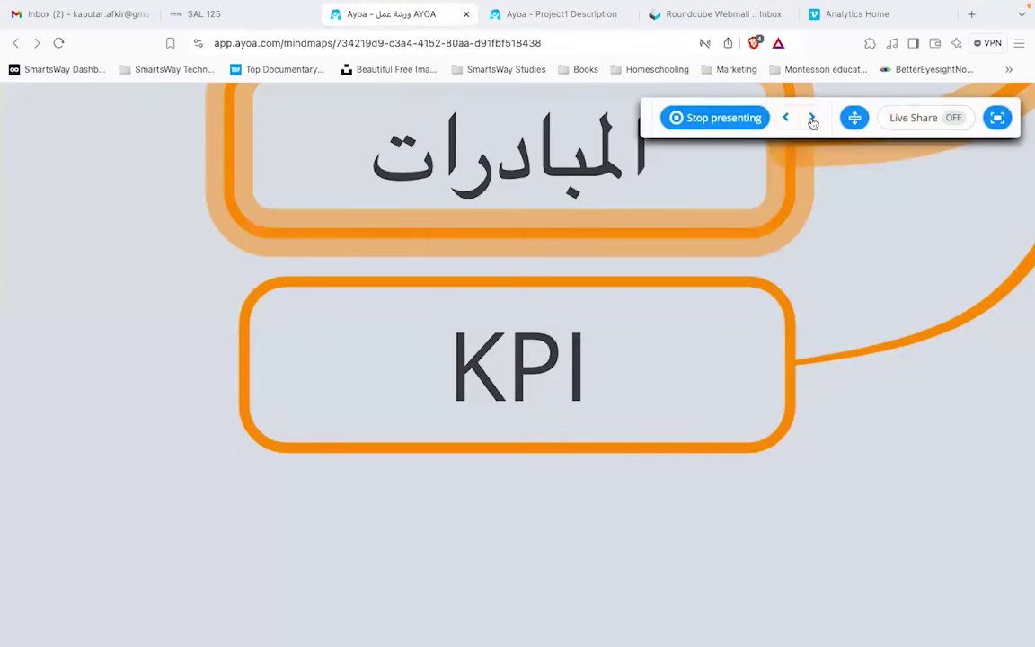
{"action": "left_click", "coordinate": [812, 120]}
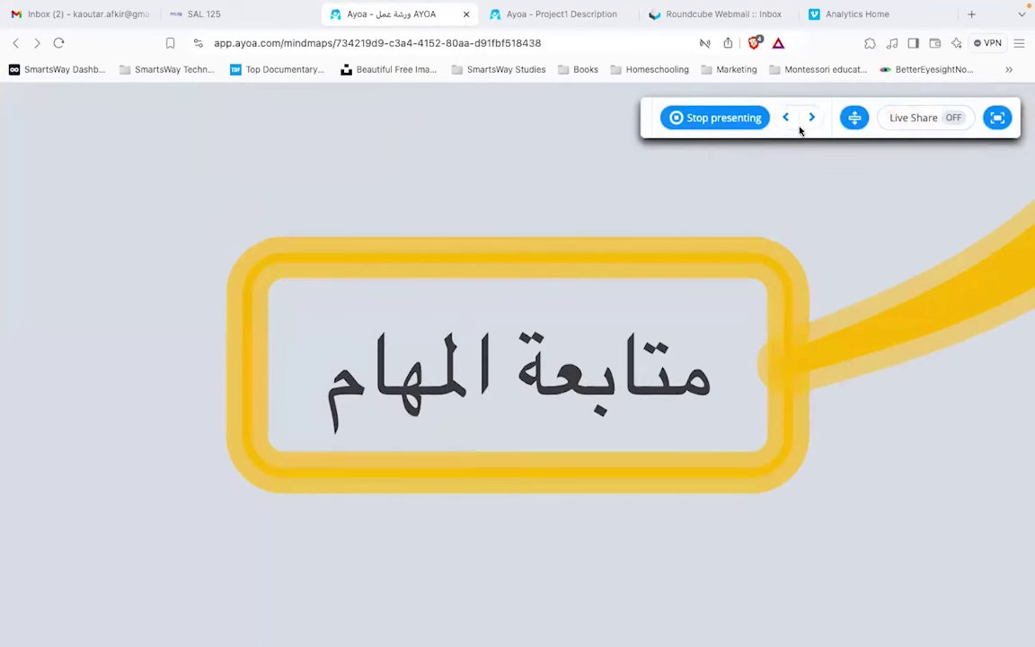
{"action": "left_click", "coordinate": [516, 19]}
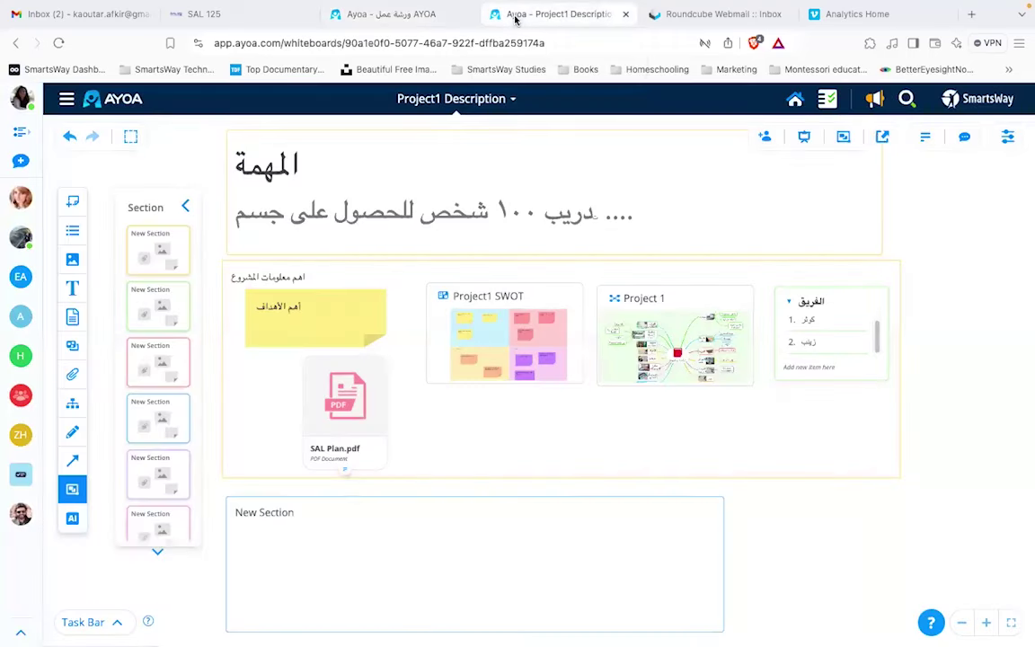
Step: Leave the whiteboard, look at the Project 1 mind map, and return to the home list of boards
{"action": "left_click", "coordinate": [753, 227]}
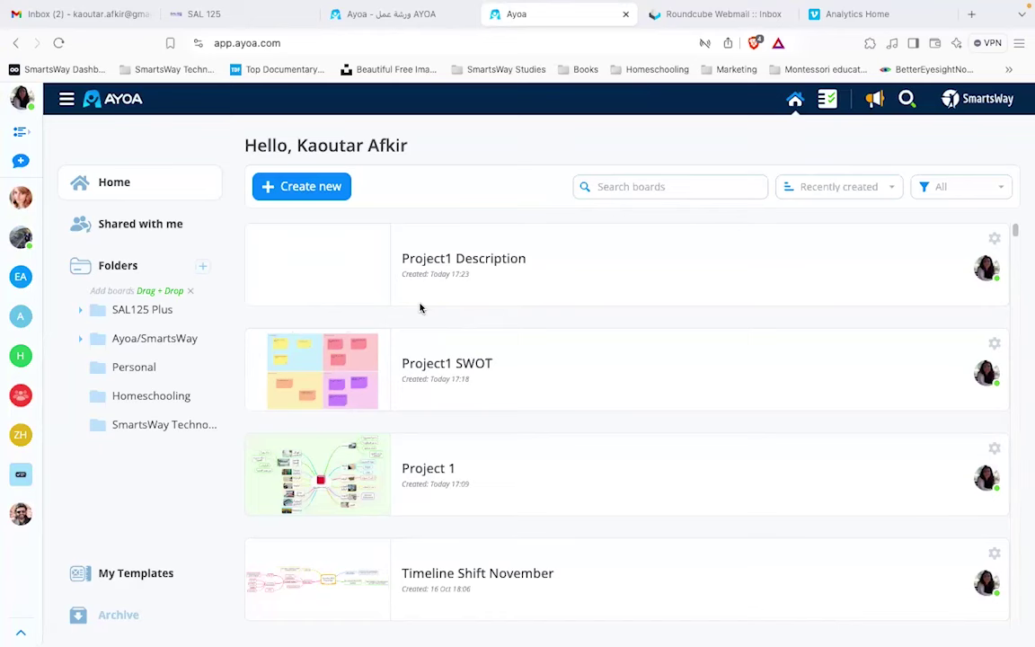
{"action": "left_click", "coordinate": [335, 448]}
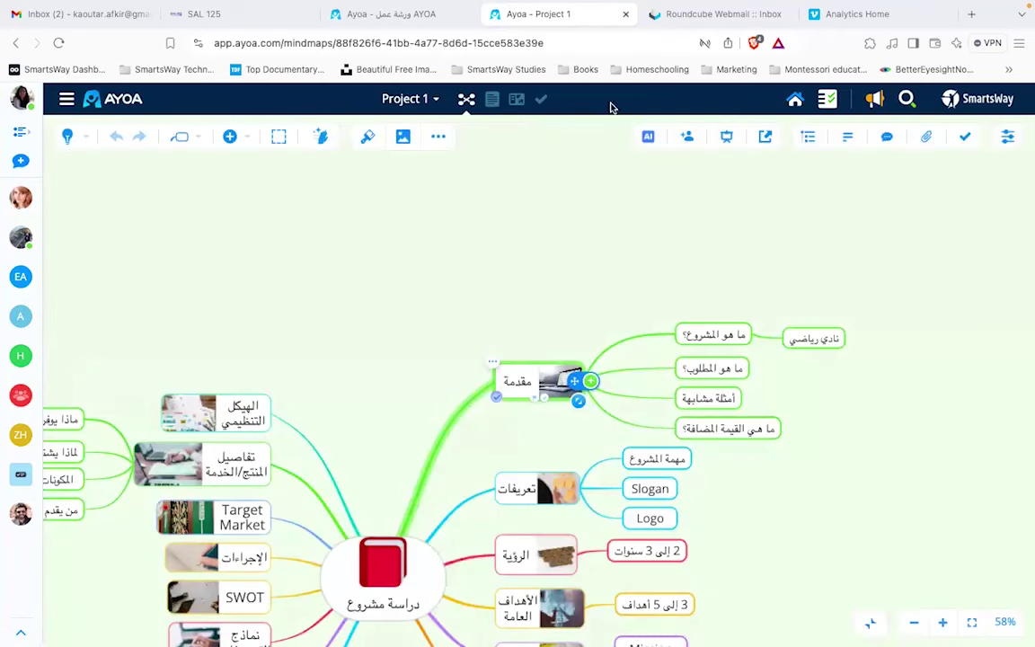
{"action": "left_click", "coordinate": [795, 100]}
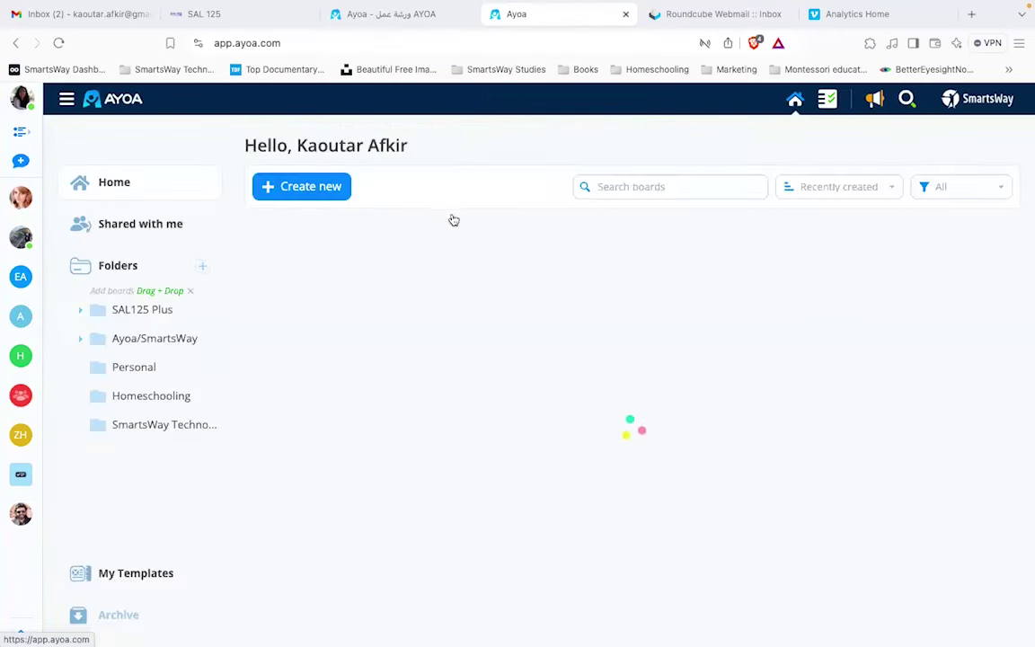
Step: Create a blank task board named "Project1 Tasks"
{"action": "left_click", "coordinate": [321, 192]}
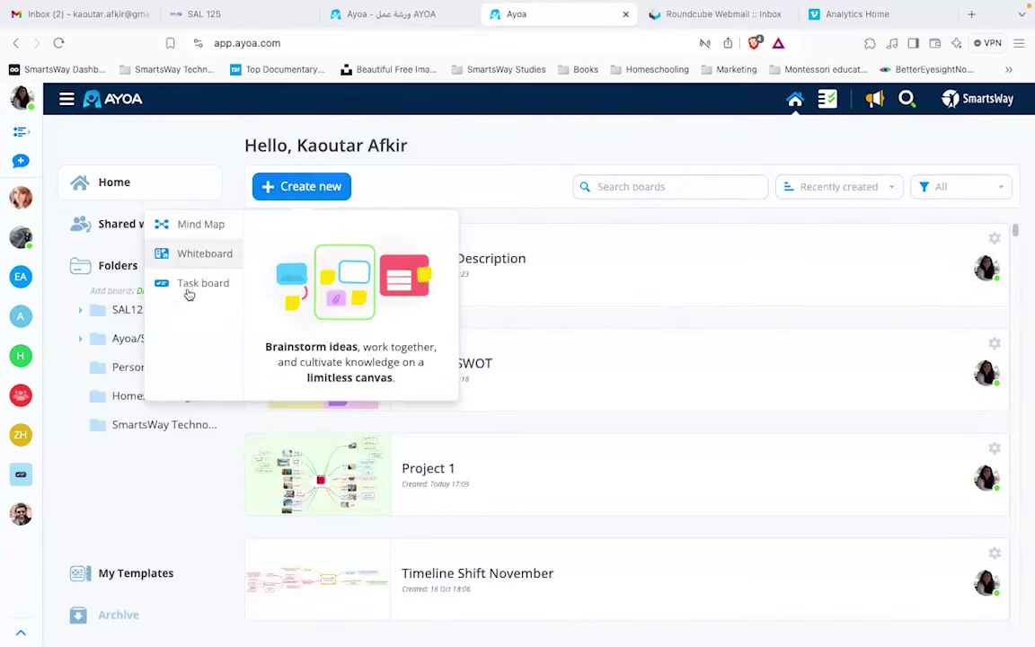
{"action": "left_click", "coordinate": [191, 285]}
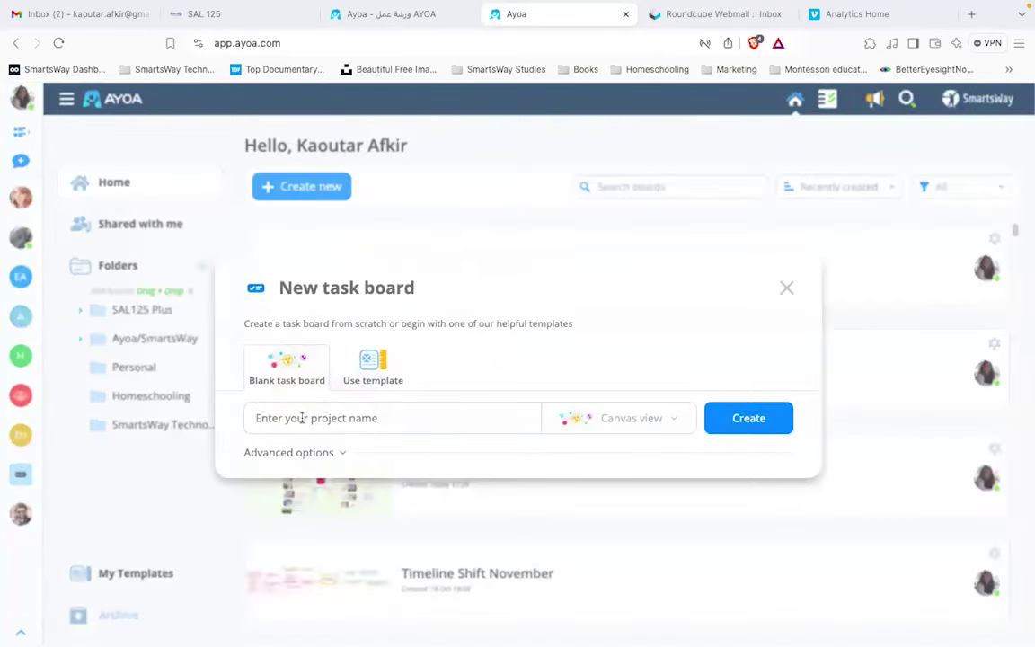
{"action": "type", "text": "("}
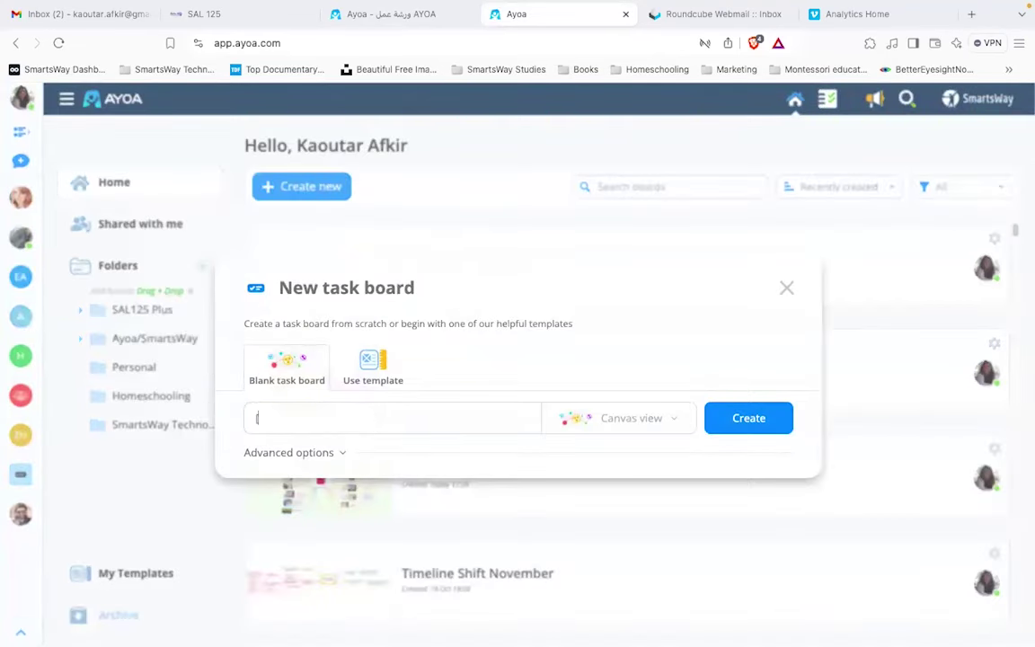
{"action": "key", "text": "BackSpace"}
{"action": "type", "text": "Project1"}
{"action": "type", "text": "Tasks"}
{"action": "key", "text": "Return"}
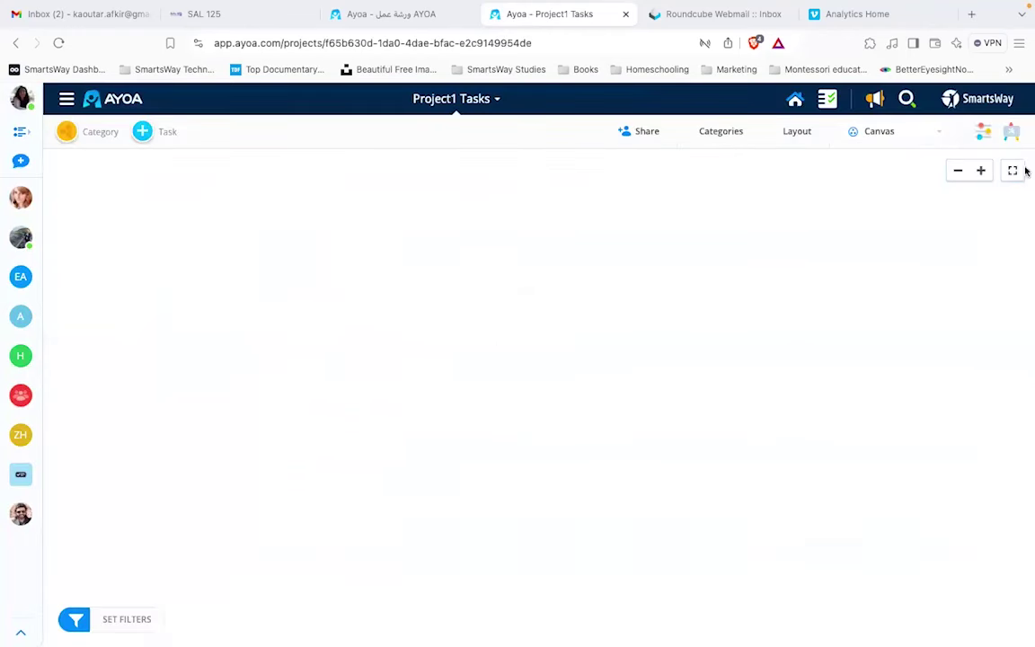
Step: Switch the task board to Workflow view and add a yellow category named "التسويق" without a parent category
{"action": "left_click", "coordinate": [938, 141]}
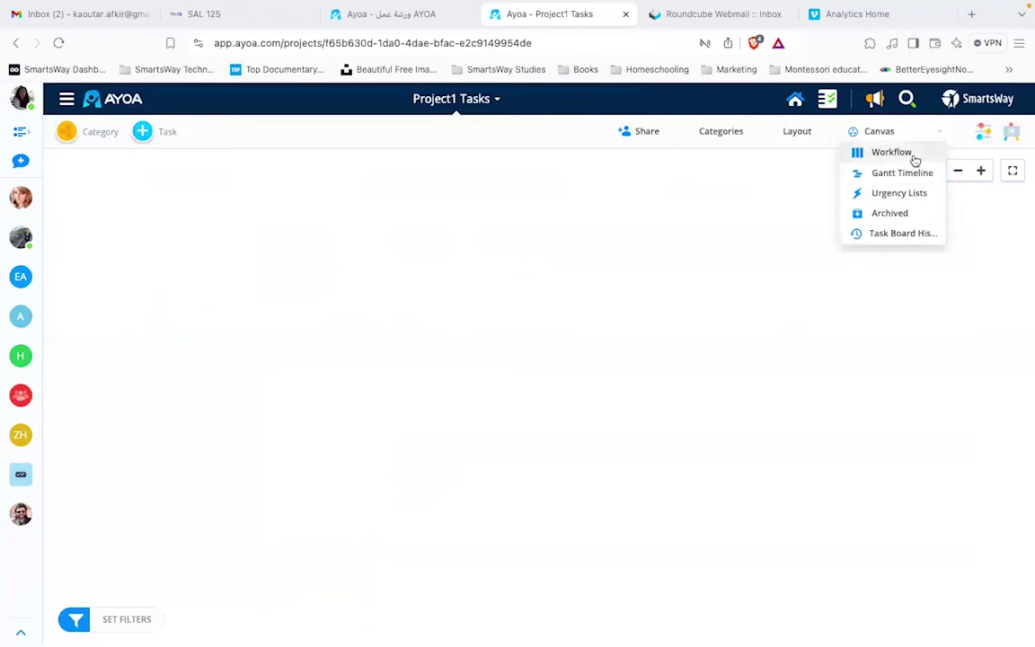
{"action": "left_click", "coordinate": [908, 156]}
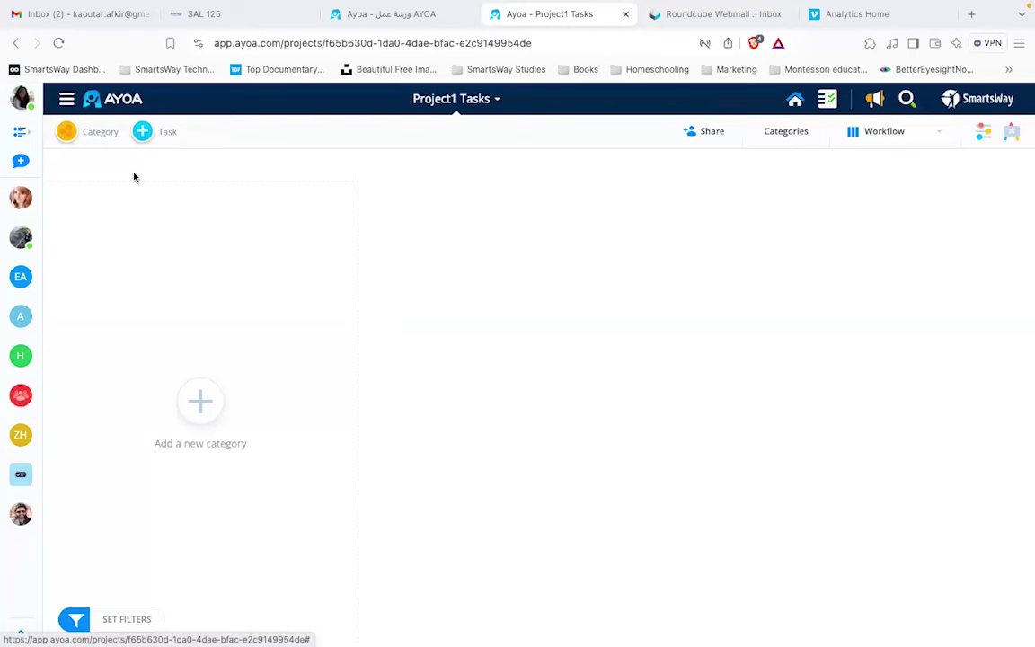
{"action": "left_click", "coordinate": [72, 133]}
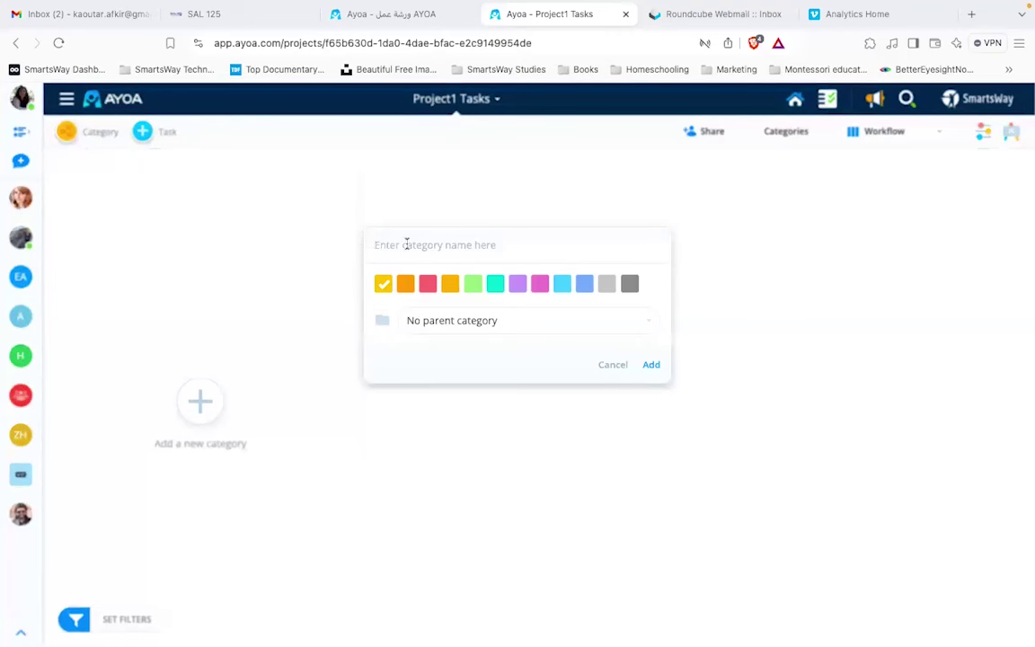
{"action": "type", "text": "hg"}
{"action": "key", "text": "BackSpace"}
{"action": "key", "text": "BackSpace"}
{"action": "type", "text": "ال"}
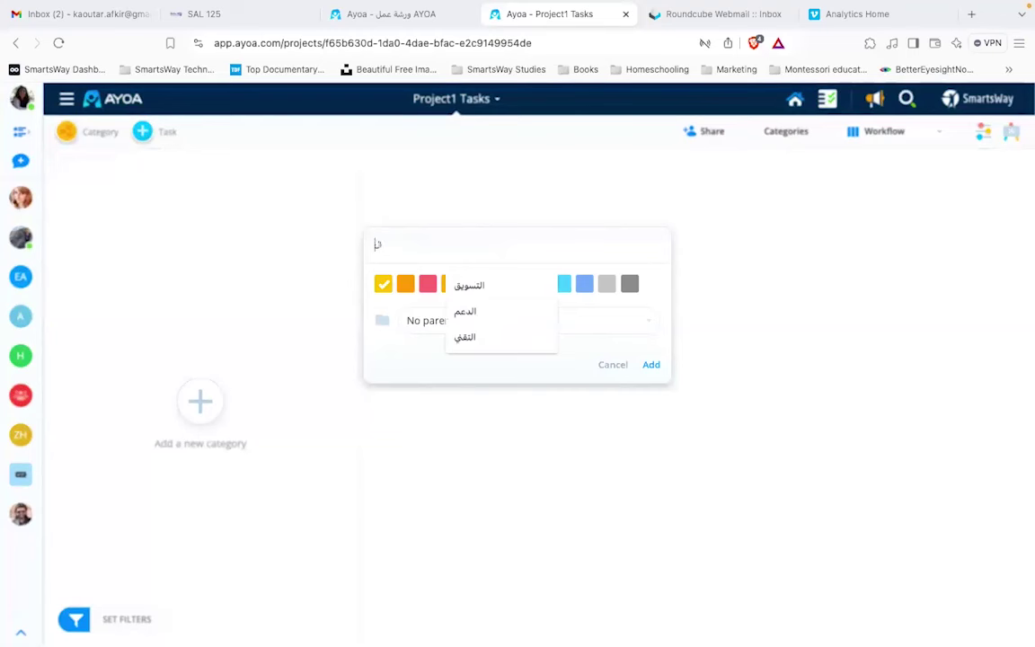
{"action": "type", "text": "تسويق"}
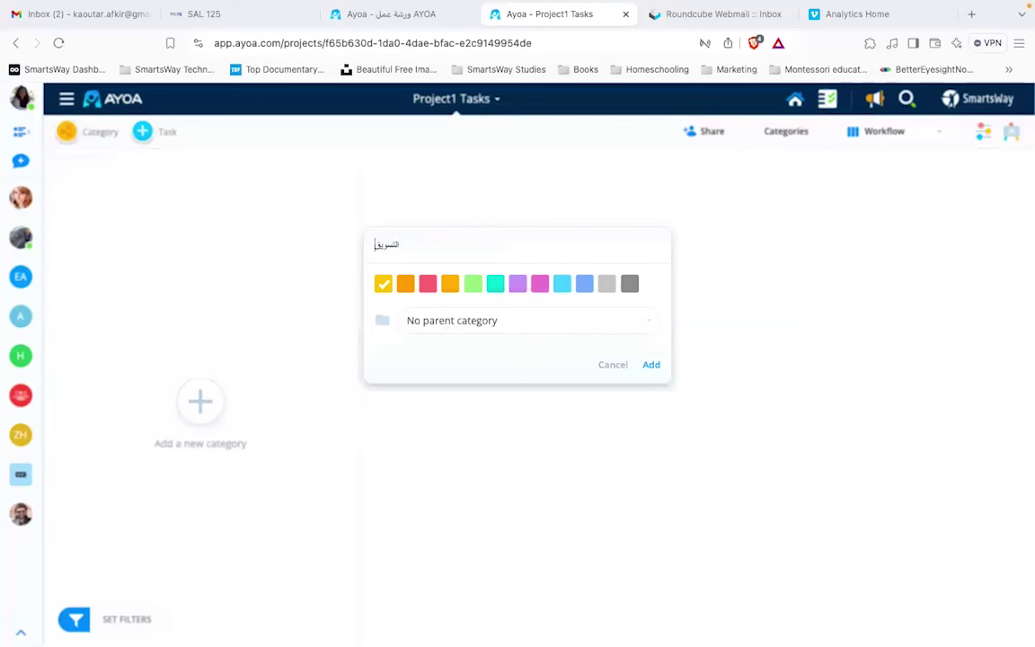
{"action": "left_click", "coordinate": [649, 365]}
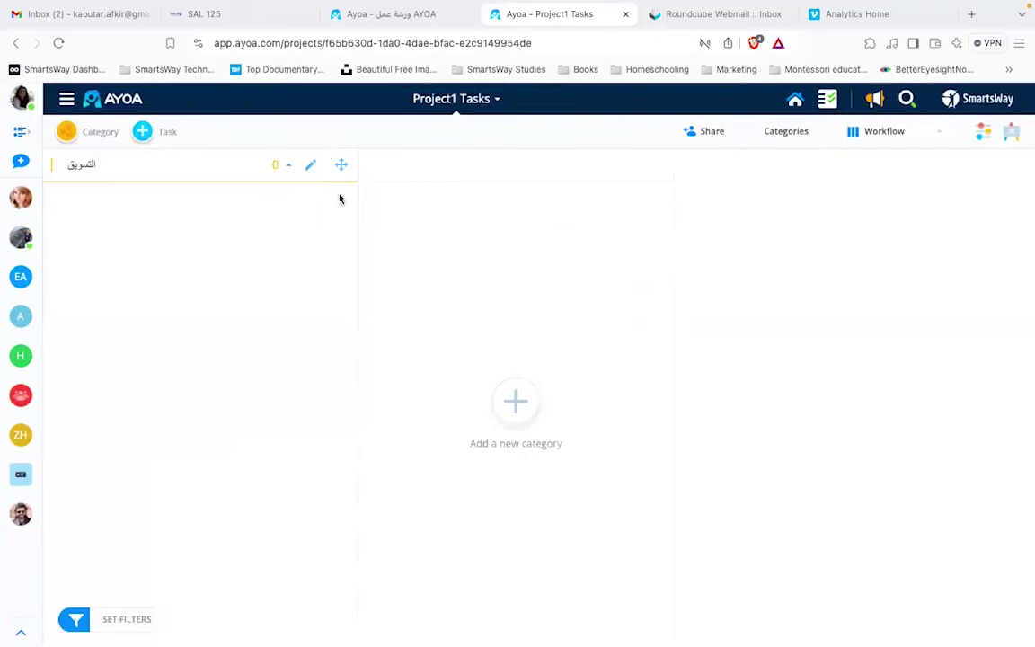
Step: Add a second category named "الدعم" in red, without a parent category
{"action": "left_click", "coordinate": [102, 140]}
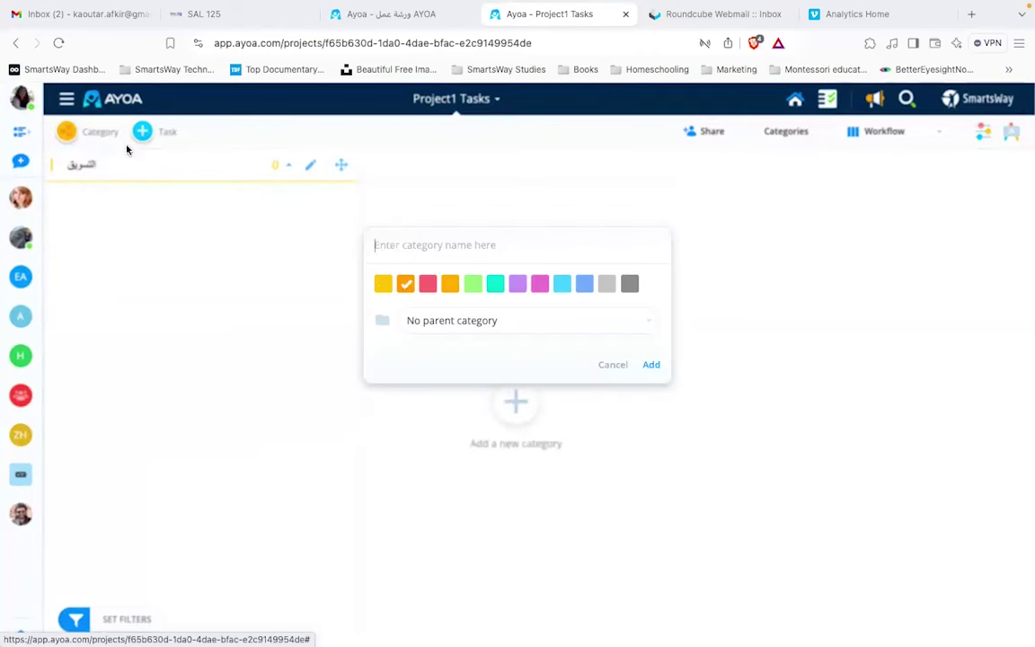
{"action": "left_click", "coordinate": [427, 284]}
{"action": "left_click", "coordinate": [432, 248]}
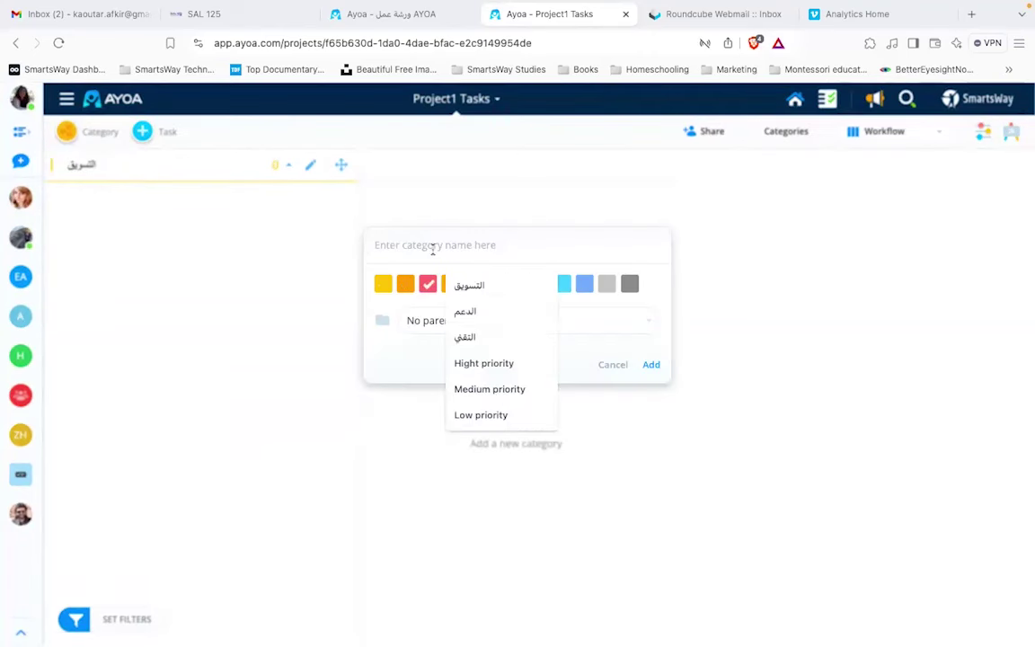
{"action": "left_click", "coordinate": [466, 285]}
{"action": "left_click", "coordinate": [470, 315]}
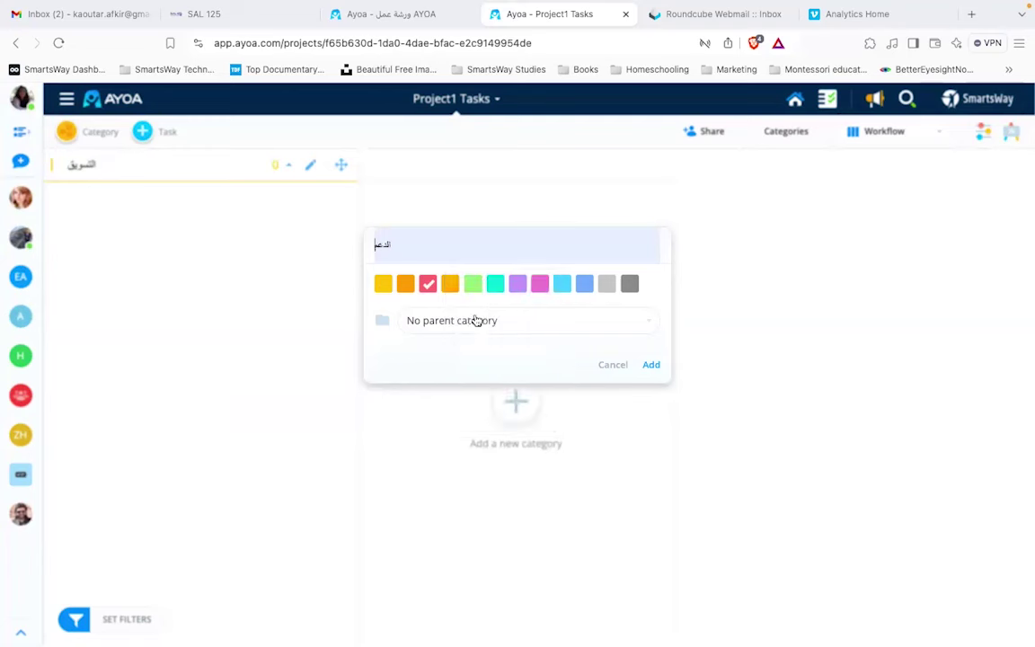
{"action": "left_click", "coordinate": [657, 365]}
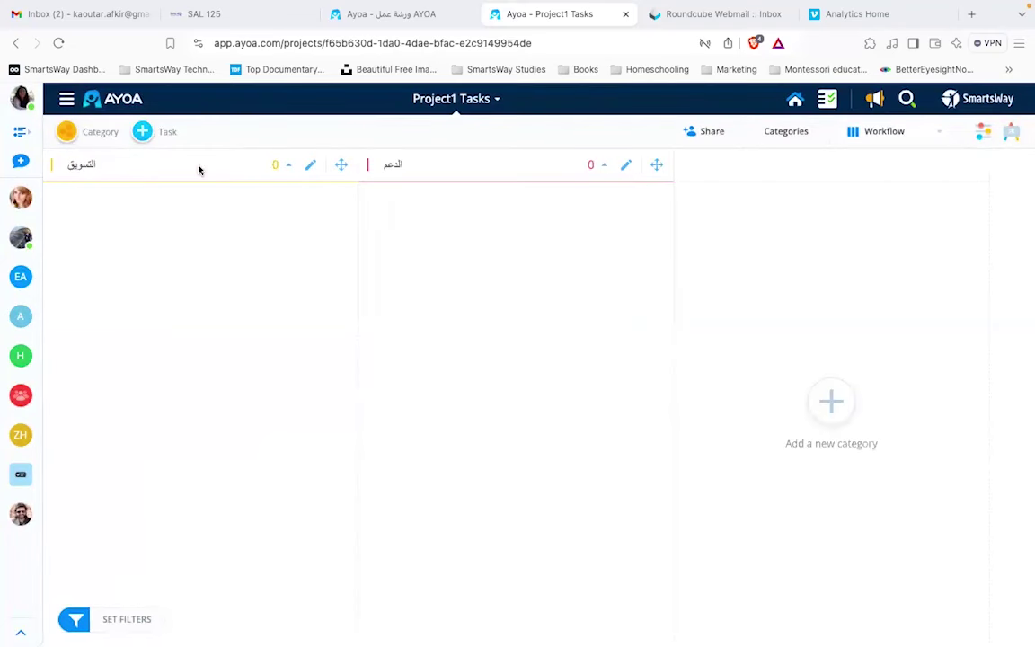
Step: Add a third category named "التقني" in turquoise, without a parent category
{"action": "left_click", "coordinate": [104, 133]}
{"action": "left_click", "coordinate": [471, 247]}
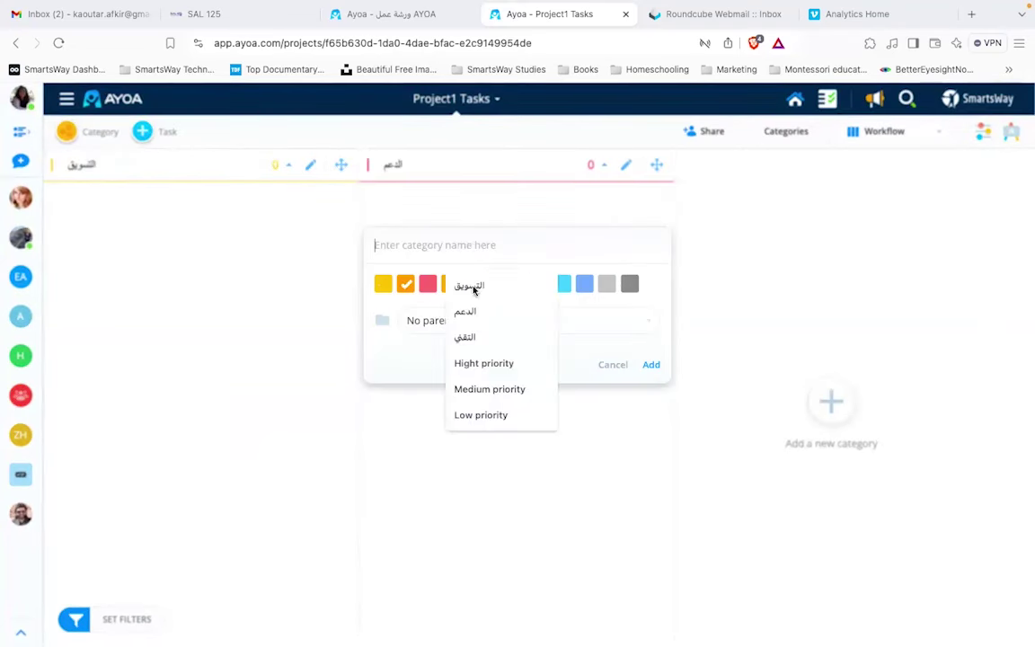
{"action": "left_click", "coordinate": [474, 337]}
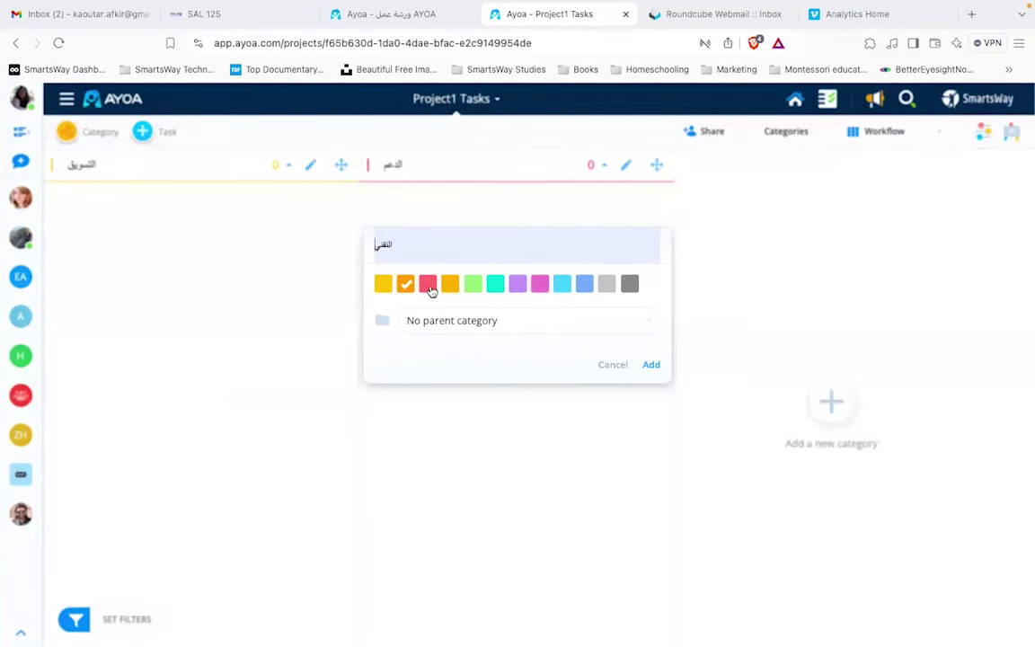
{"action": "left_click", "coordinate": [495, 284]}
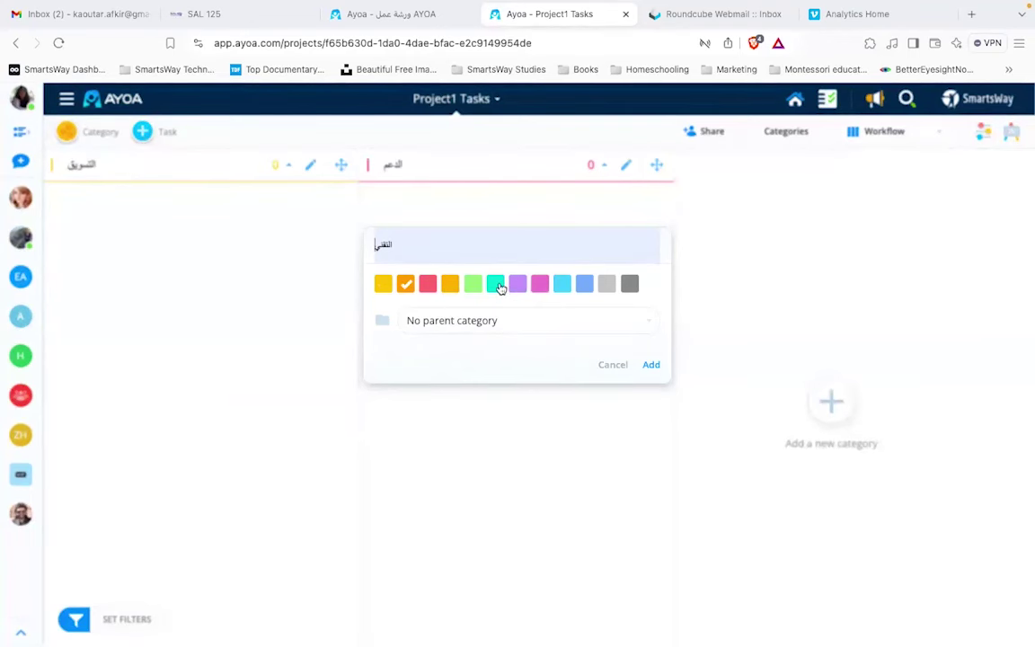
{"action": "left_click", "coordinate": [652, 365]}
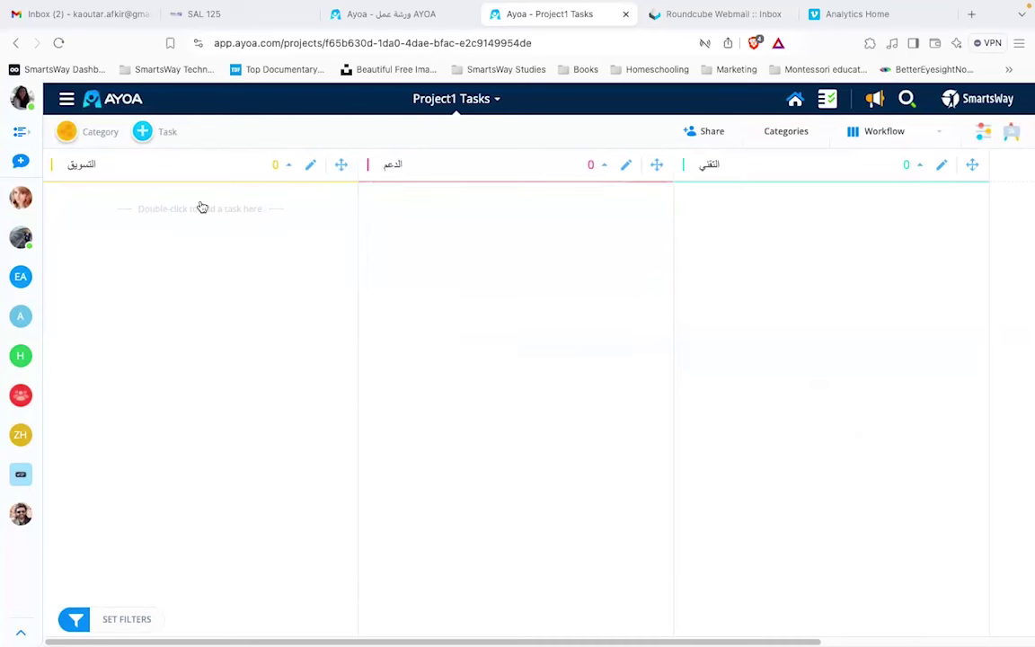
Step: Add a task named "شن حملة إعلانية" to the التسويق category
{"action": "left_click", "coordinate": [145, 134]}
{"action": "left_click", "coordinate": [575, 301]}
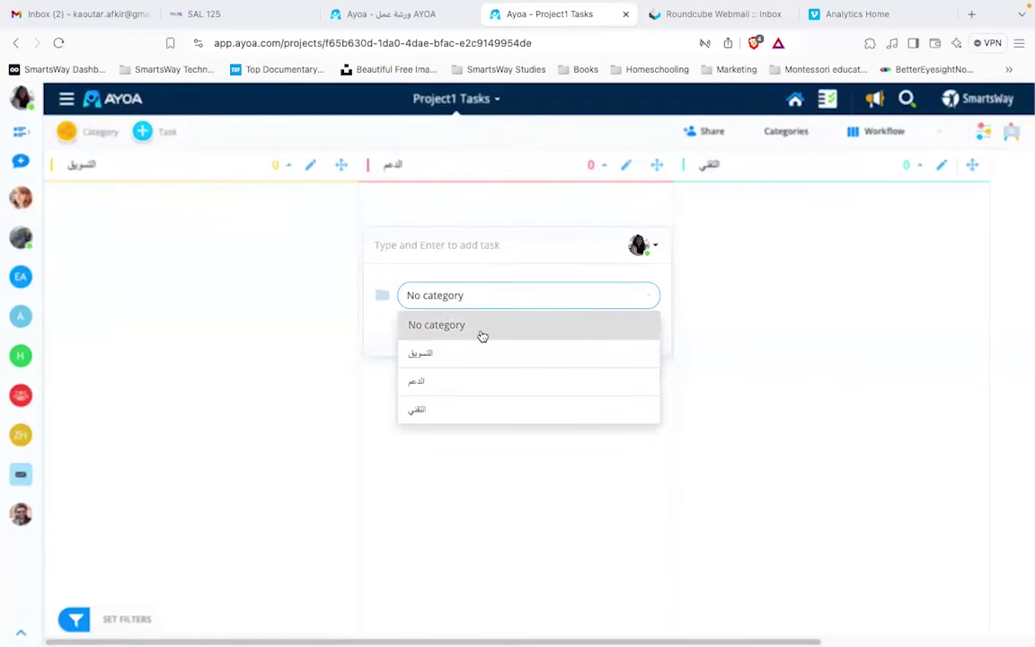
{"action": "left_click", "coordinate": [471, 354]}
{"action": "left_click", "coordinate": [444, 247]}
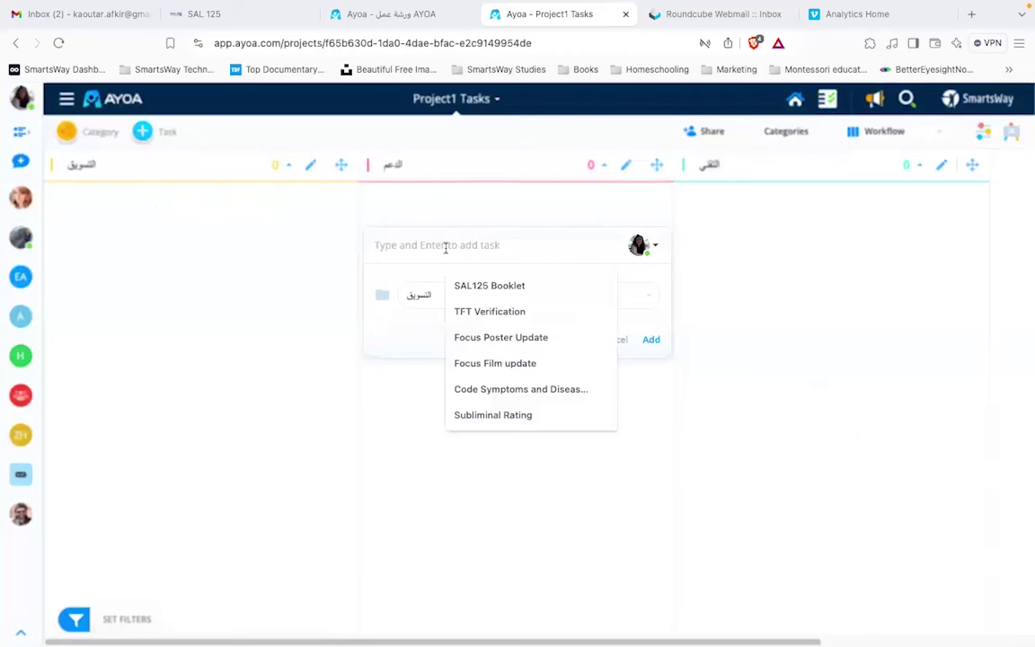
{"action": "type", "text": "ش"}
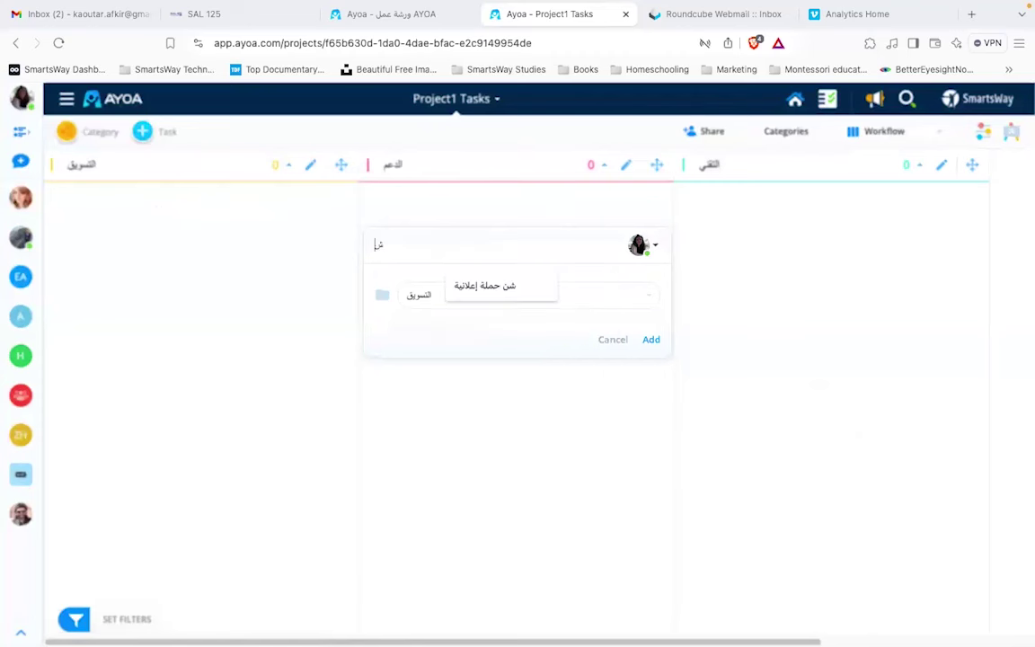
{"action": "left_click", "coordinate": [445, 289]}
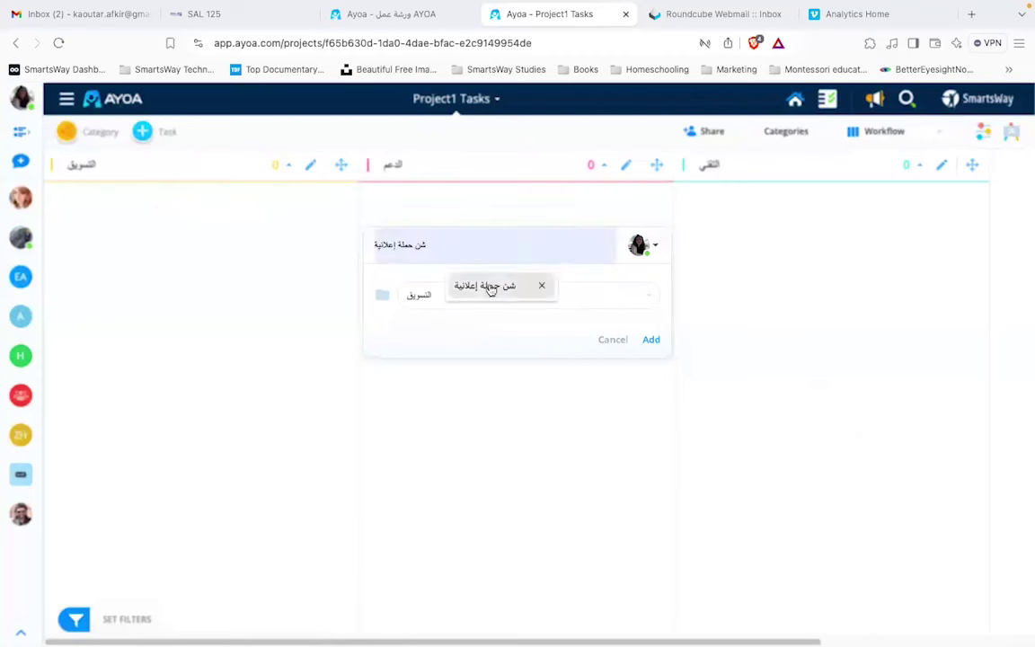
{"action": "left_click", "coordinate": [651, 340]}
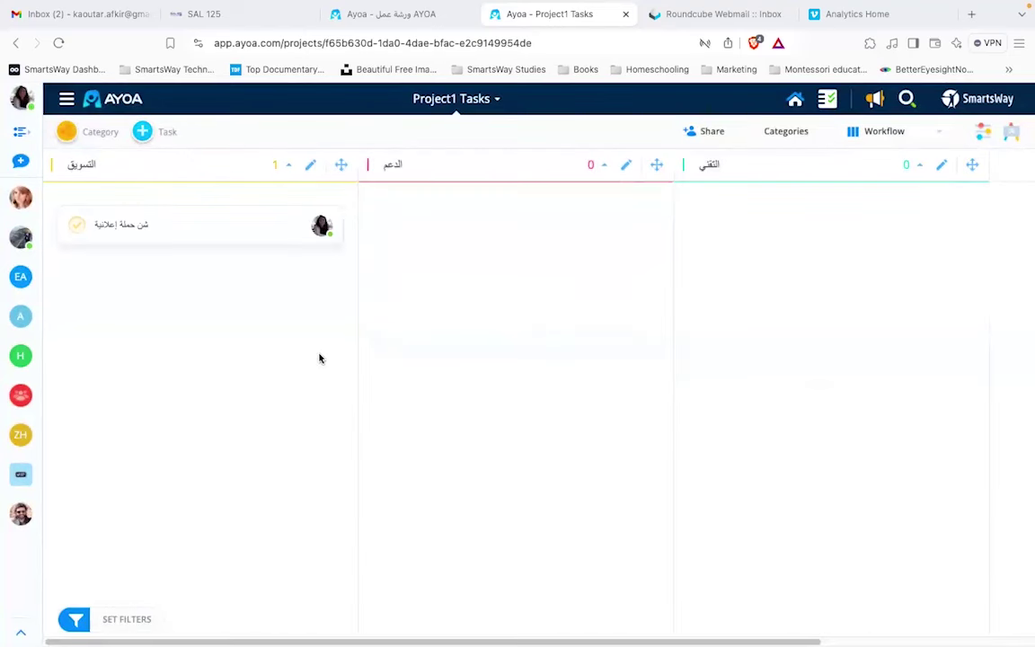
{"action": "left_click", "coordinate": [508, 215]}
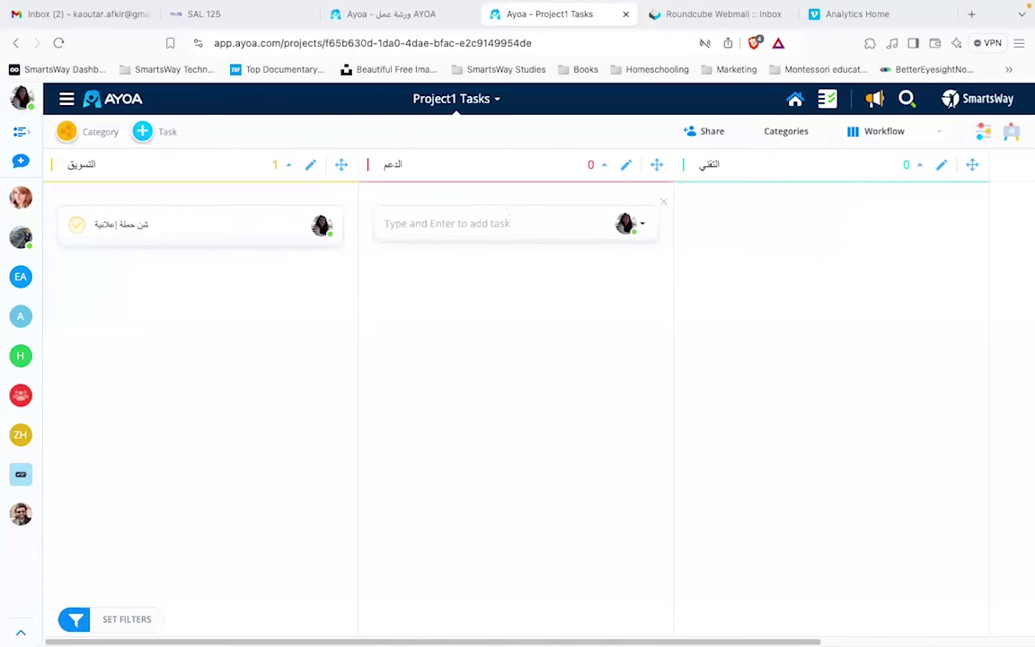
{"action": "type", "text": "تح"}
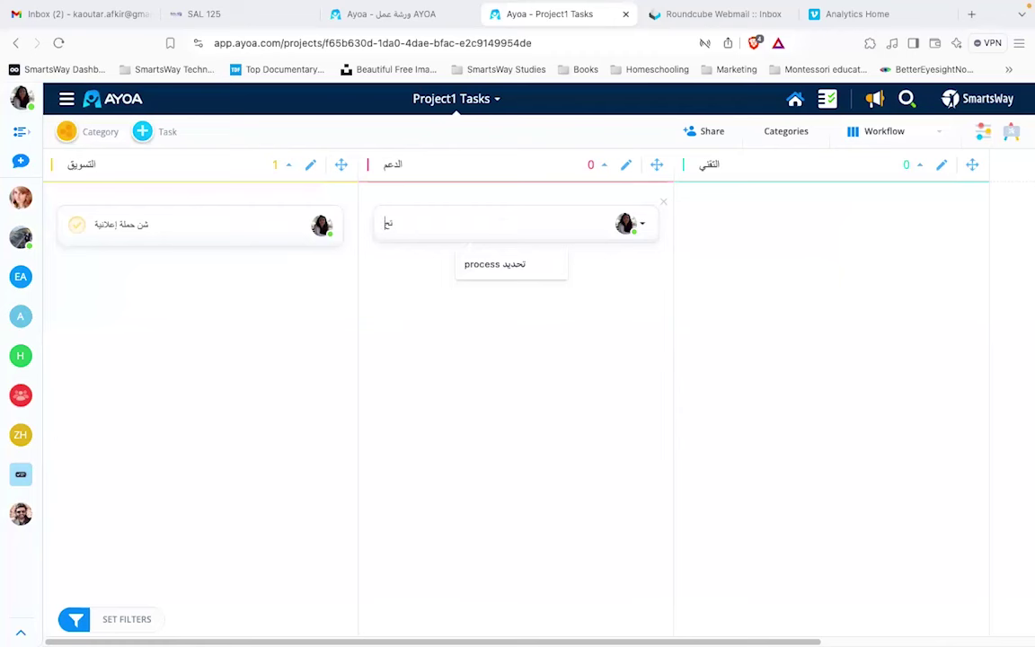
{"action": "left_click", "coordinate": [534, 268]}
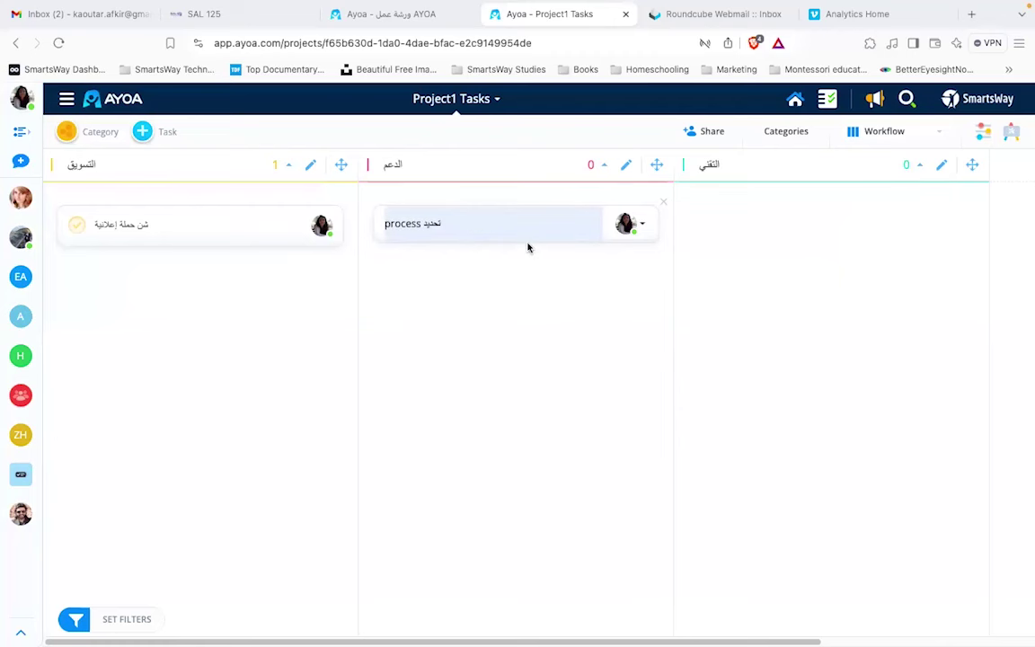
{"action": "key", "text": "Return"}
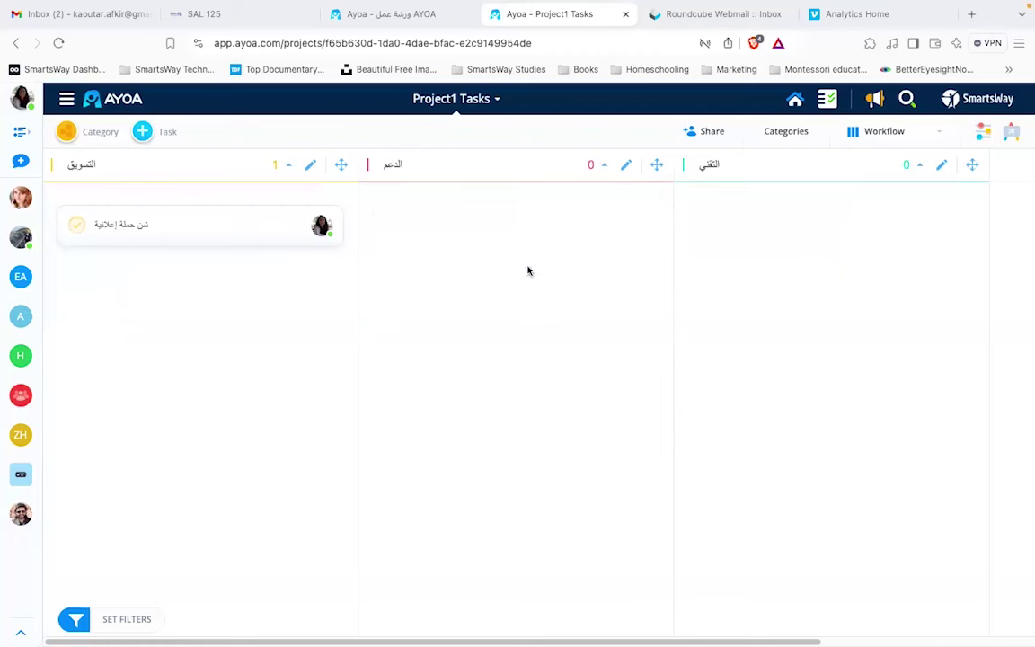
Step: Add a task named "تحديد process" to the الدعم category
{"action": "left_click", "coordinate": [481, 223]}
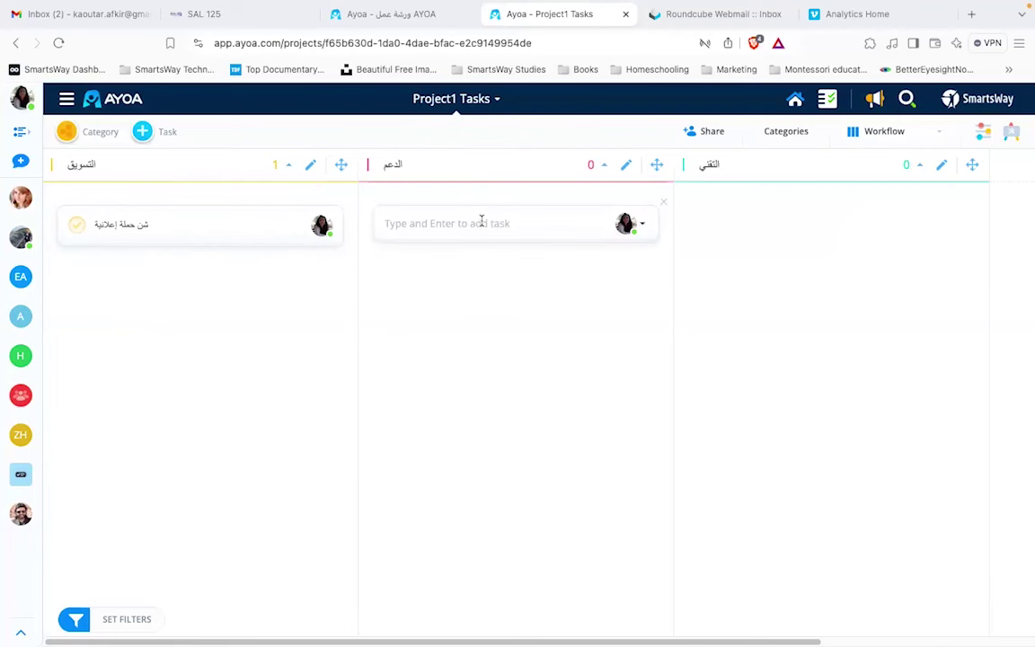
{"action": "type", "text": "ت"}
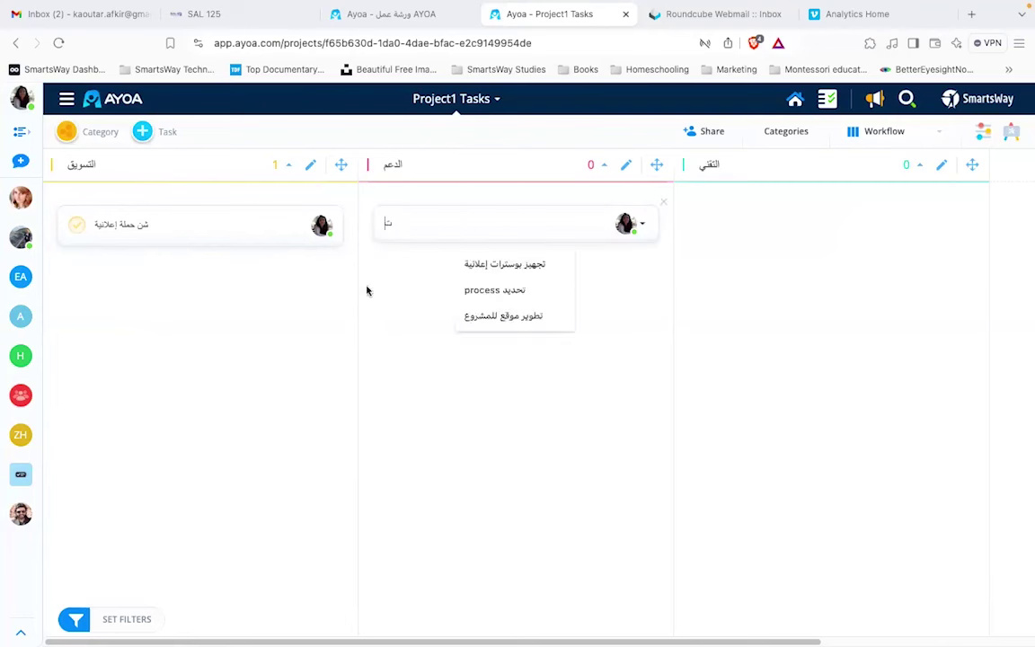
{"action": "left_click", "coordinate": [460, 290]}
{"action": "key", "text": "Return"}
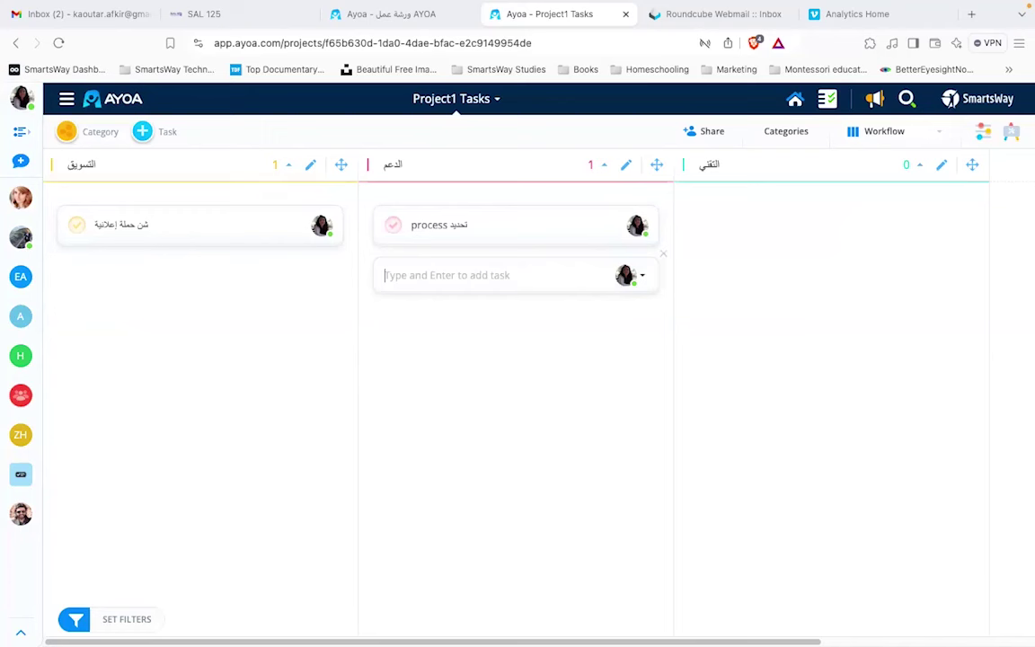
Step: Add a second task named "عمل دليل للاسئلة المتكررة" to the الدعم category and end task entry there
{"action": "type", "text": "عمل دليل للاسئلة المتكررة"}
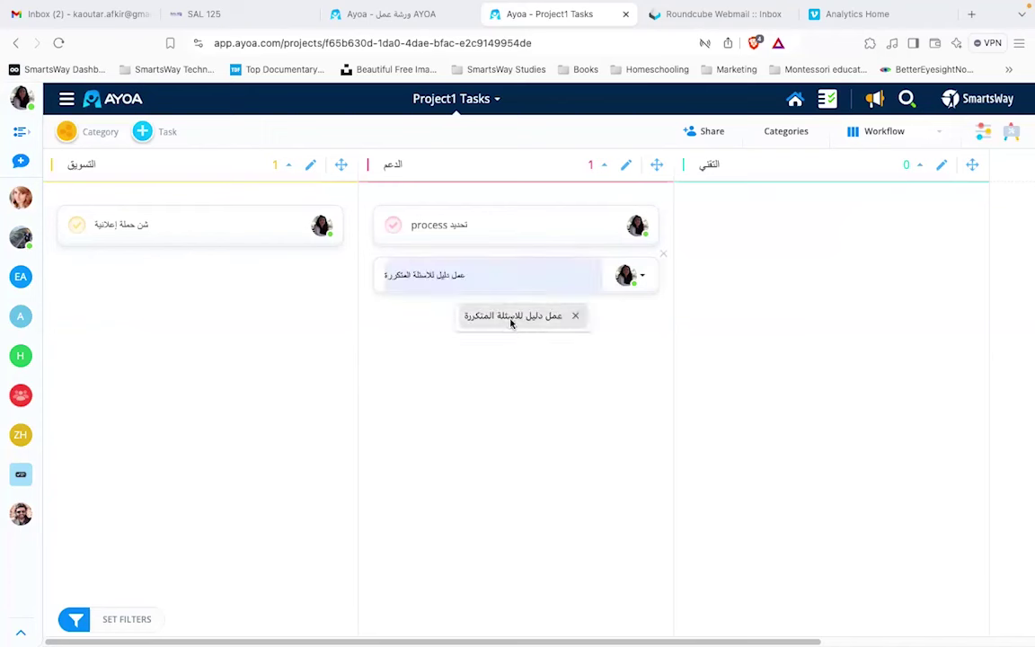
{"action": "left_click", "coordinate": [511, 316]}
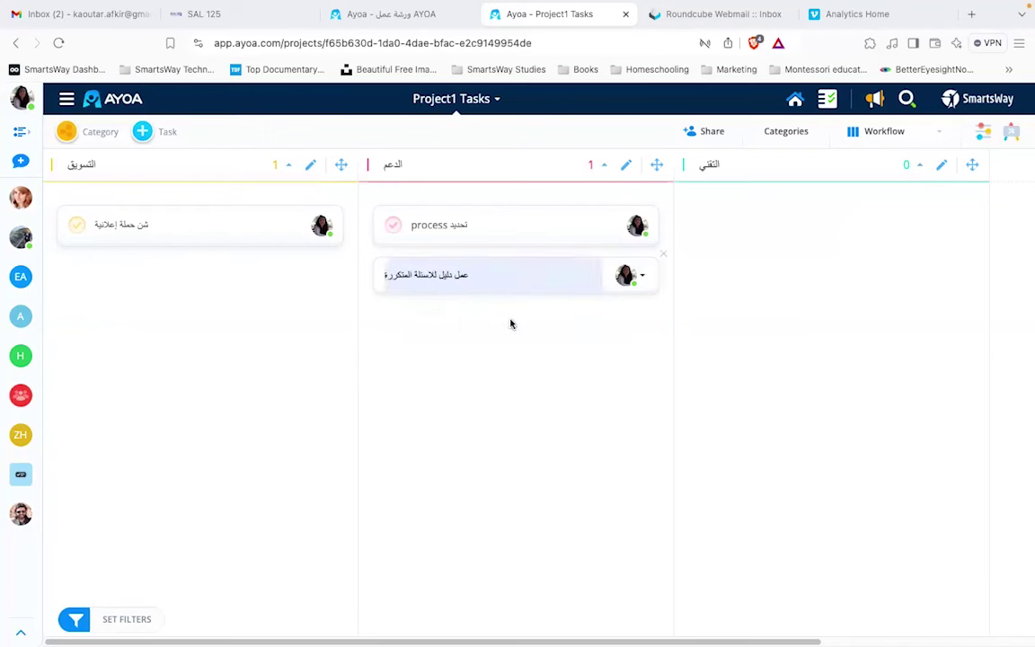
{"action": "key", "text": "Return"}
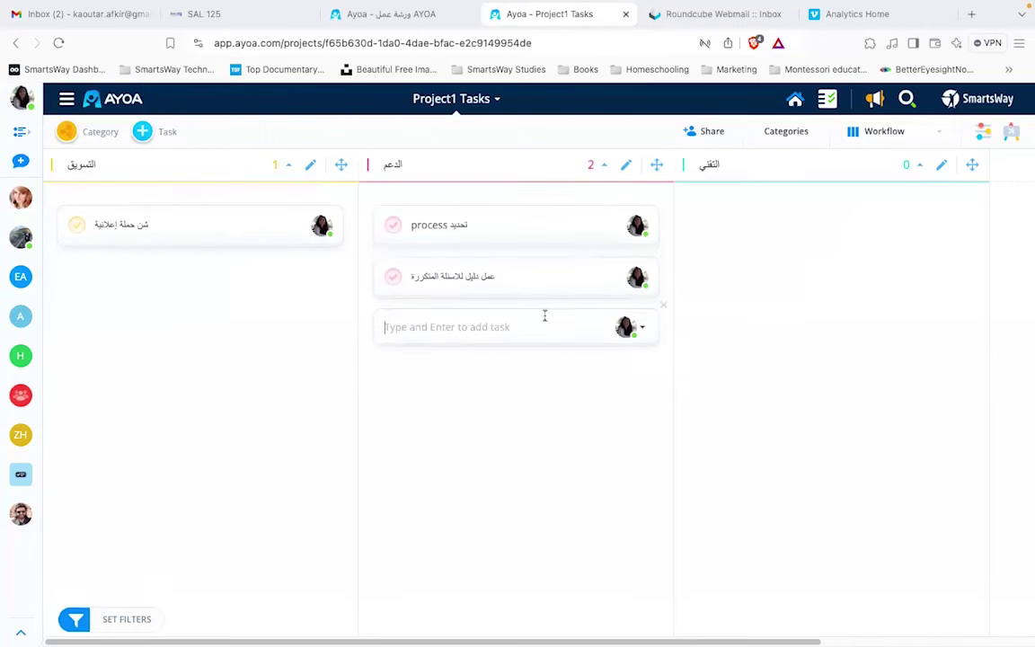
{"action": "left_click", "coordinate": [667, 310]}
{"action": "left_click", "coordinate": [799, 224]}
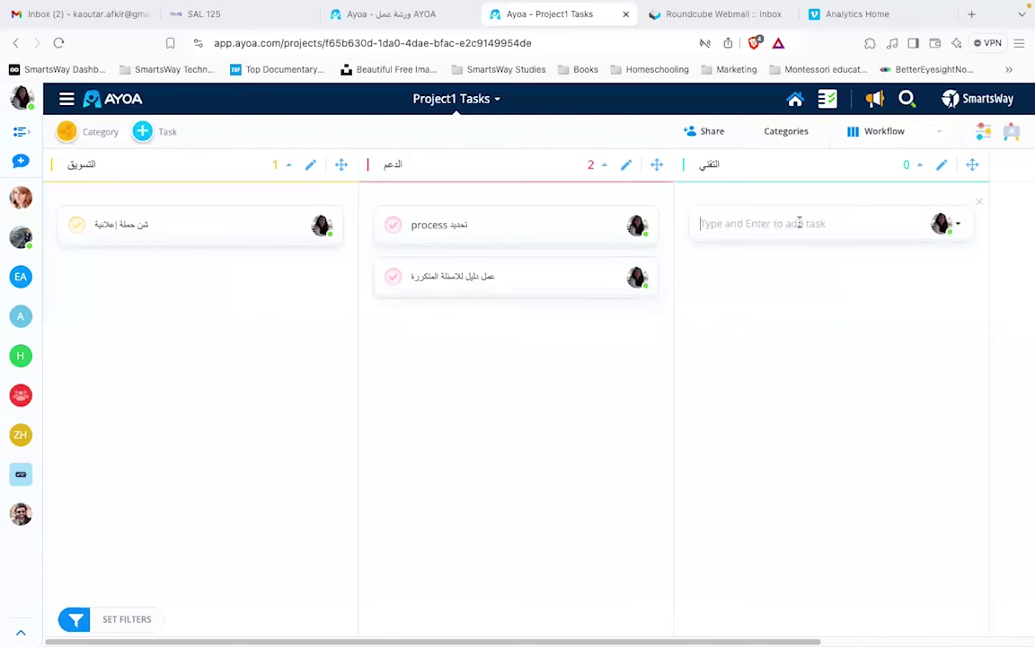
{"action": "type", "text": "تجهيز بوسترات إعلانية"}
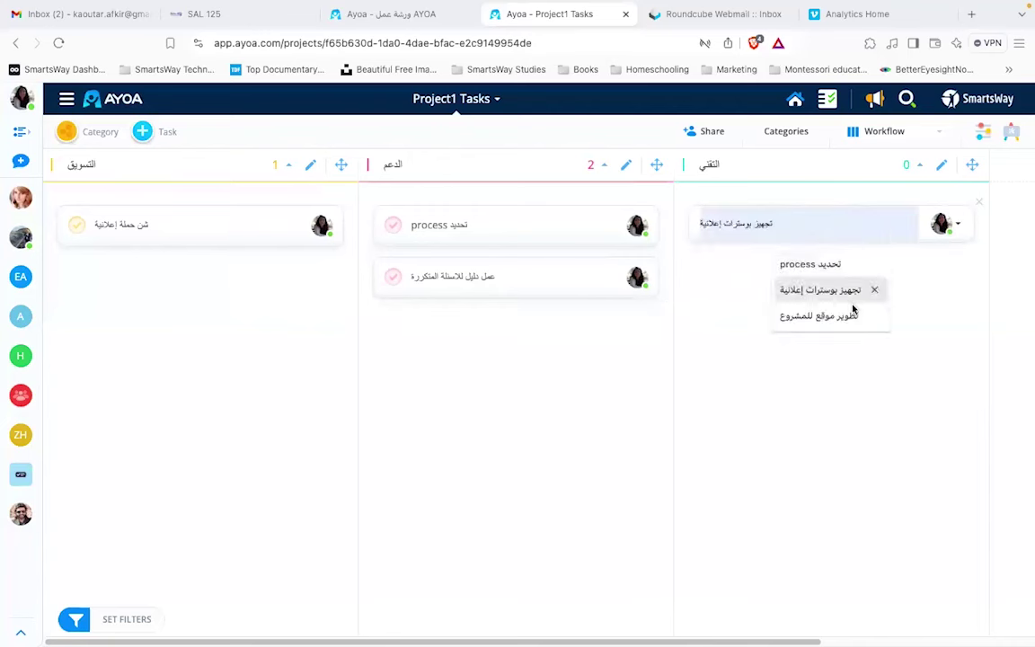
{"action": "left_click", "coordinate": [852, 313]}
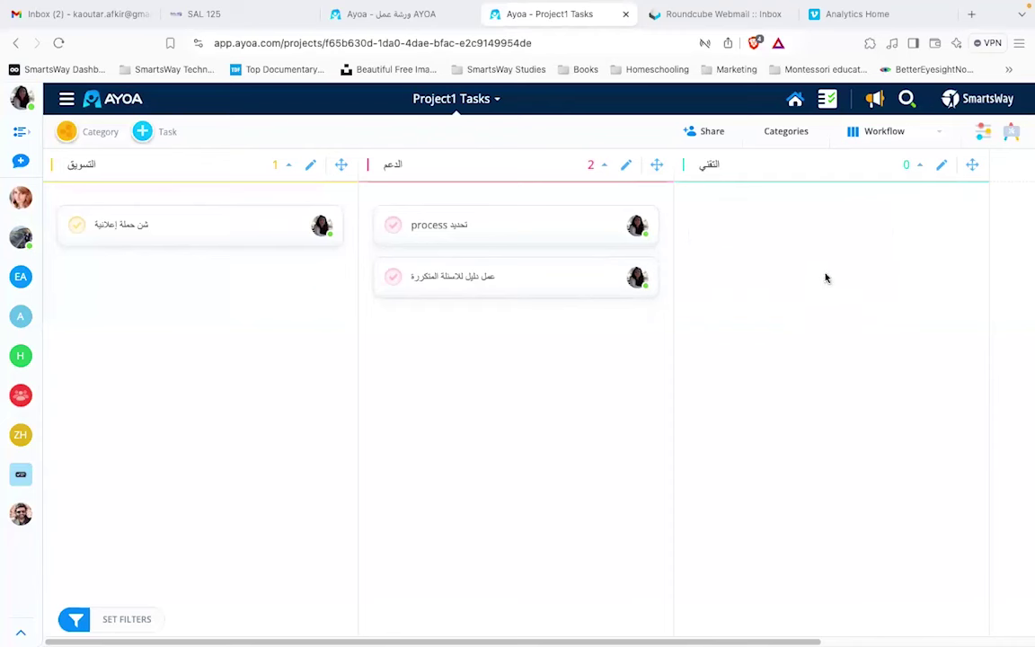
Step: Add a task named "تط" to the التقني category and end task entry there
{"action": "left_click", "coordinate": [773, 221]}
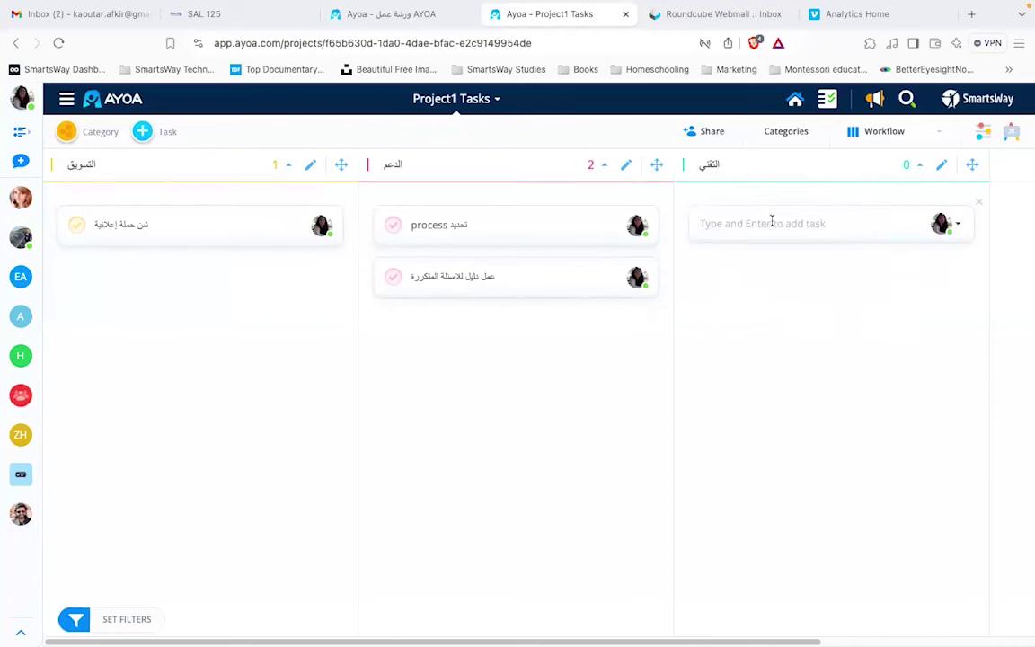
{"action": "type", "text": "تط"}
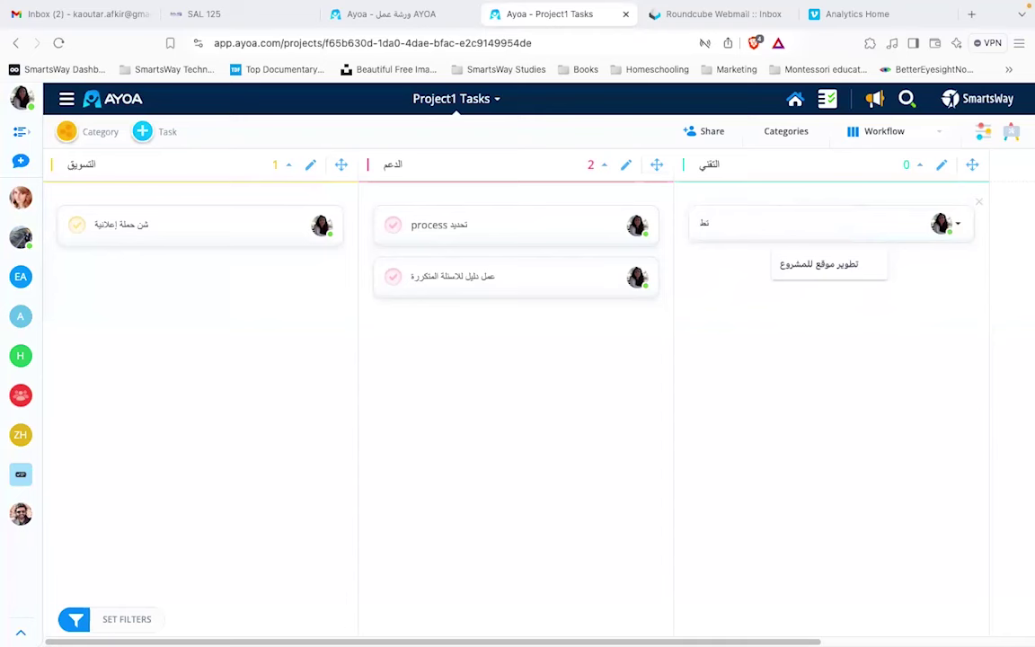
{"action": "key", "text": "Return"}
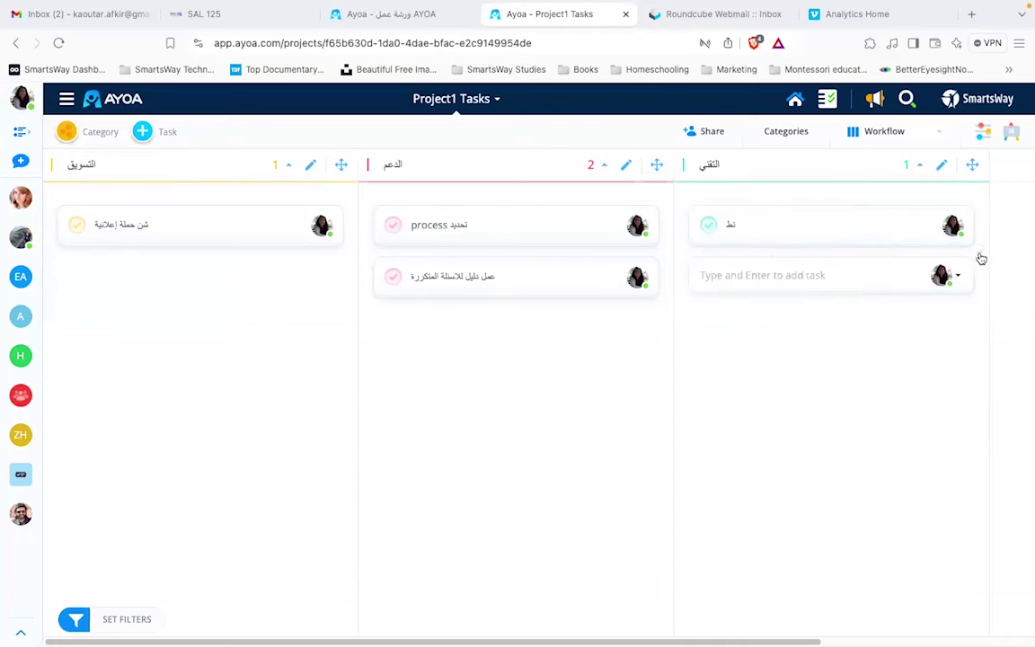
{"action": "left_click", "coordinate": [820, 257]}
Step: Rename the task in the التقني category as "تطوير موقع للمشروع" and close its details
{"action": "left_click", "coordinate": [728, 225]}
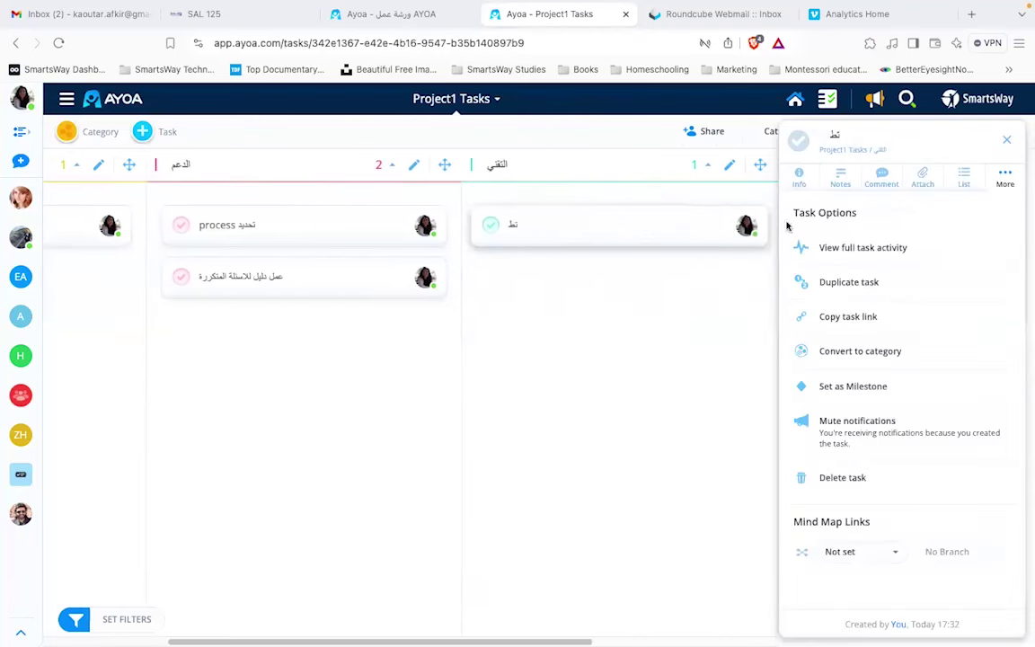
{"action": "left_click", "coordinate": [831, 141]}
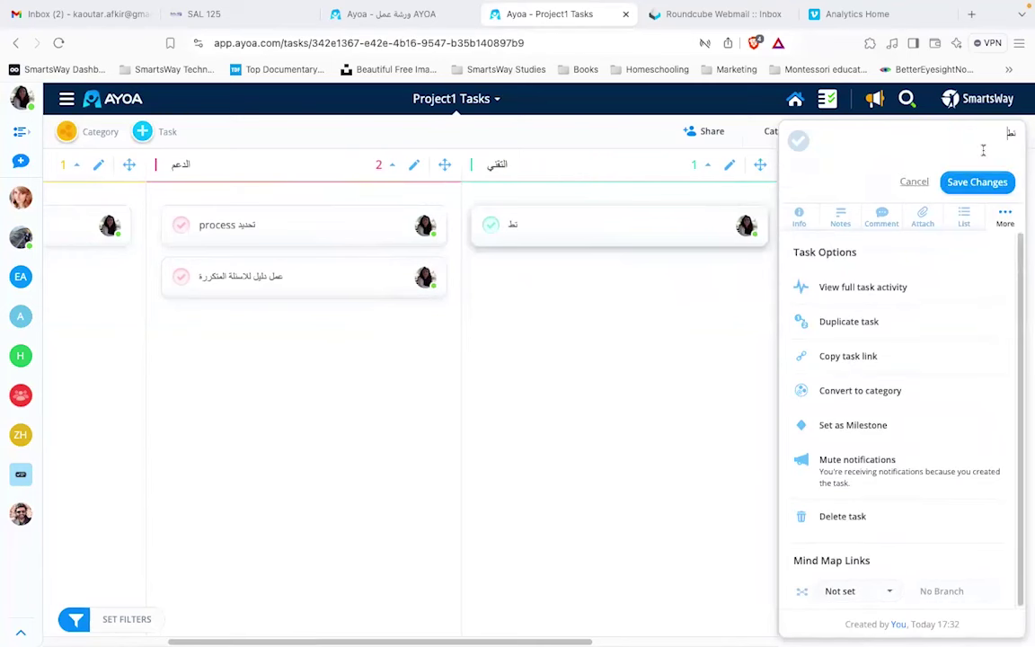
{"action": "type", "text": "وير موقع للمشروع"}
{"action": "left_click", "coordinate": [991, 189]}
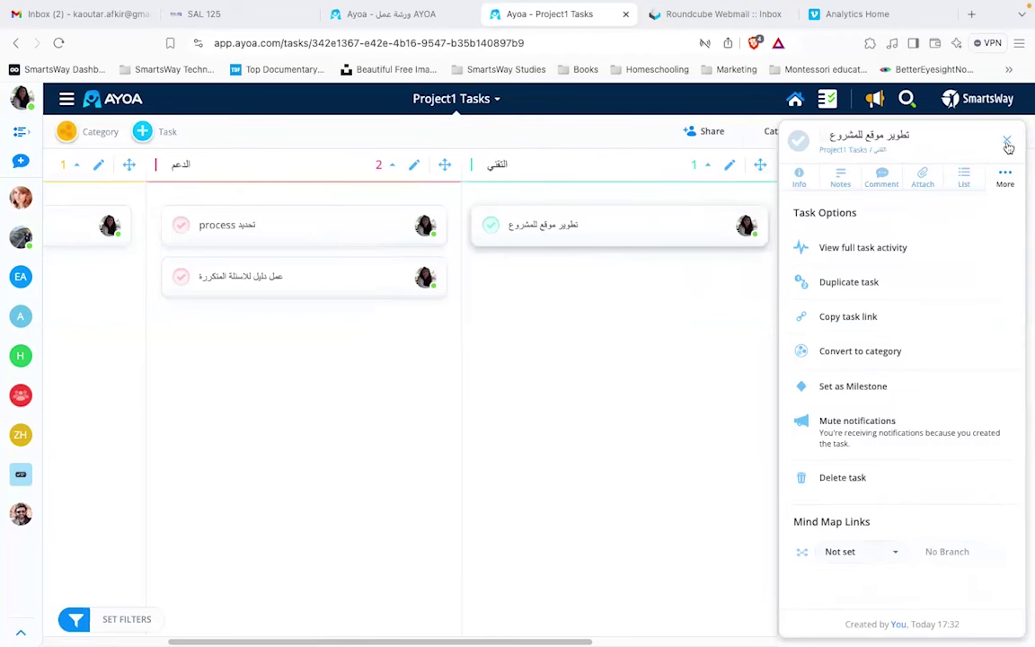
{"action": "left_click", "coordinate": [1007, 144]}
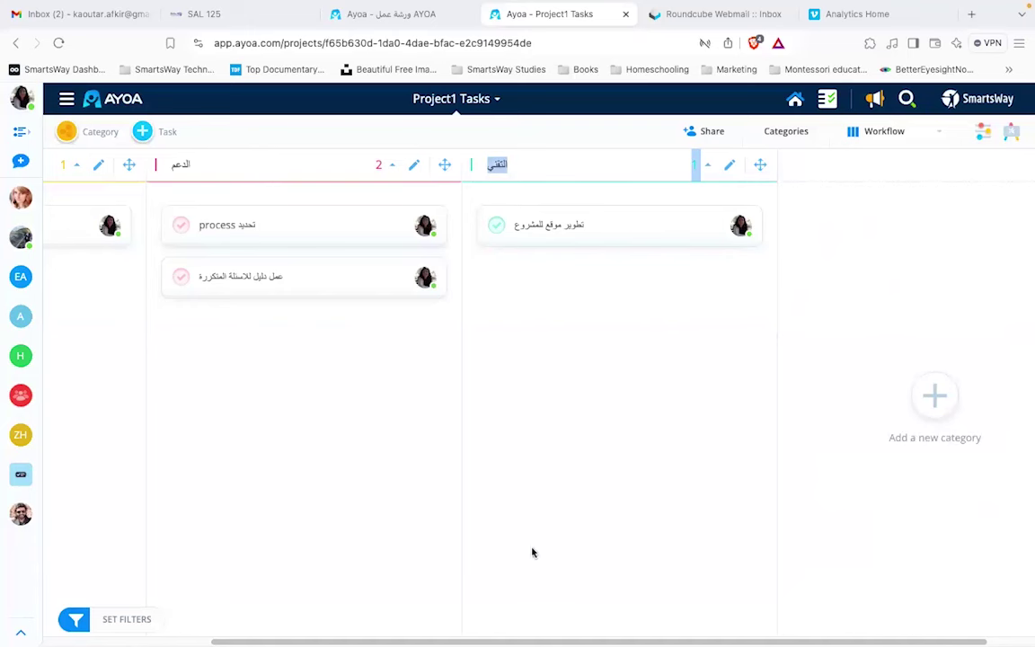
Step: Set the start date of the task "شن حملة إعلانية" to today, 18 October 2024
{"action": "scroll", "coordinate": [532, 552], "scroll_direction": "left", "scroll_amount": 5}
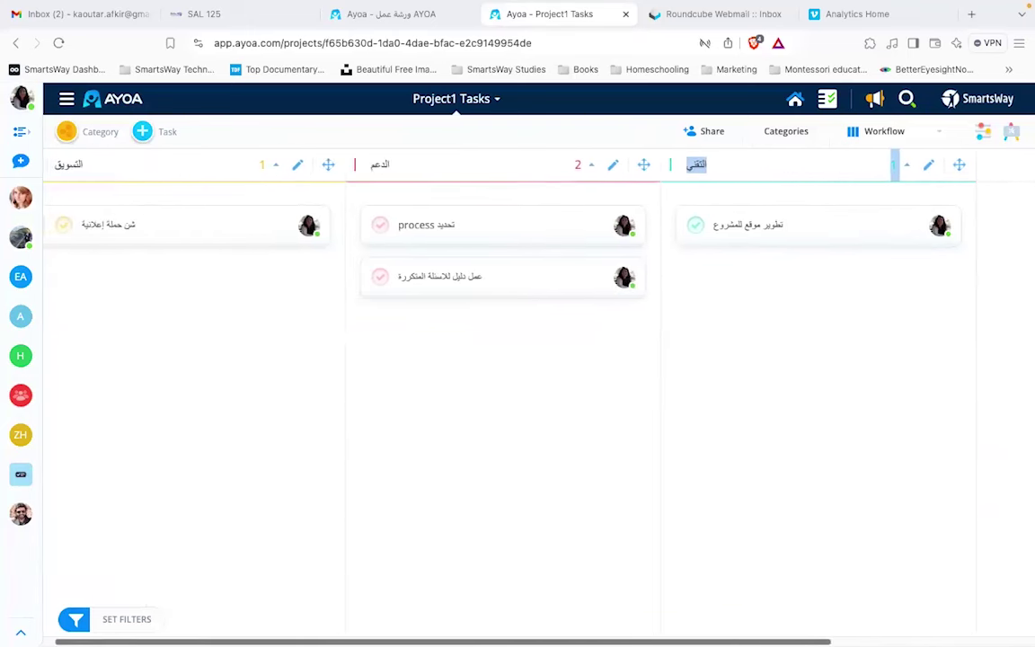
{"action": "left_click", "coordinate": [300, 368]}
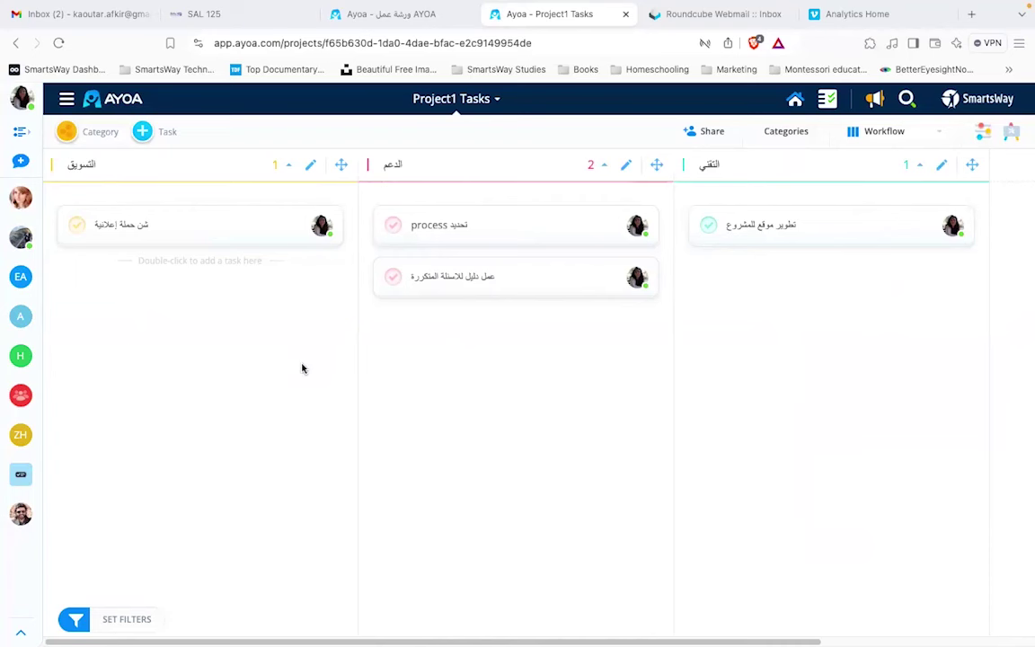
{"action": "left_click", "coordinate": [184, 231]}
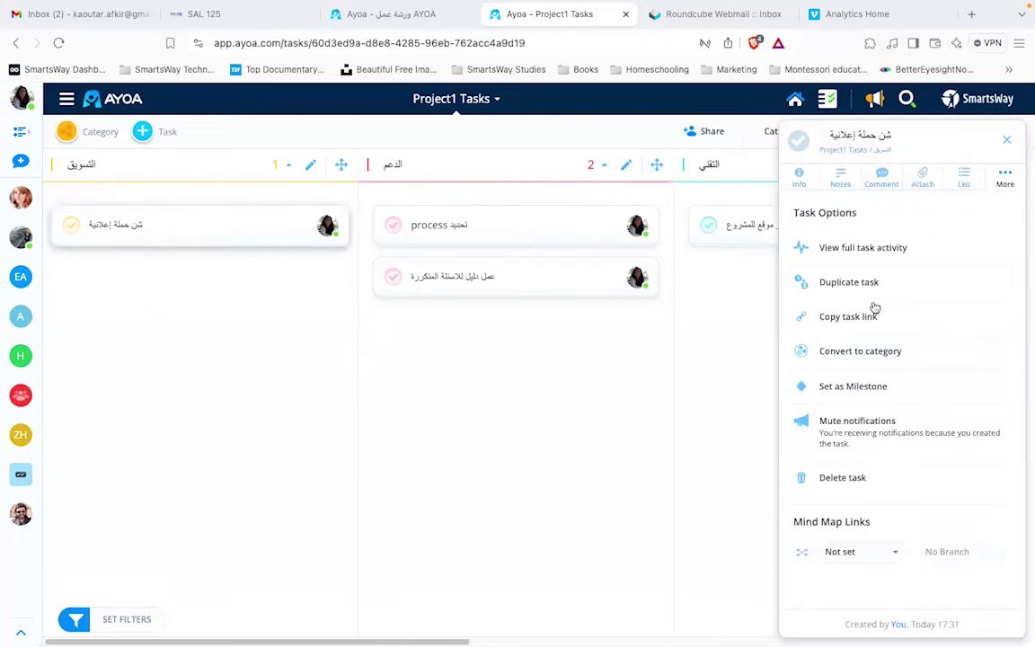
{"action": "left_click", "coordinate": [801, 177]}
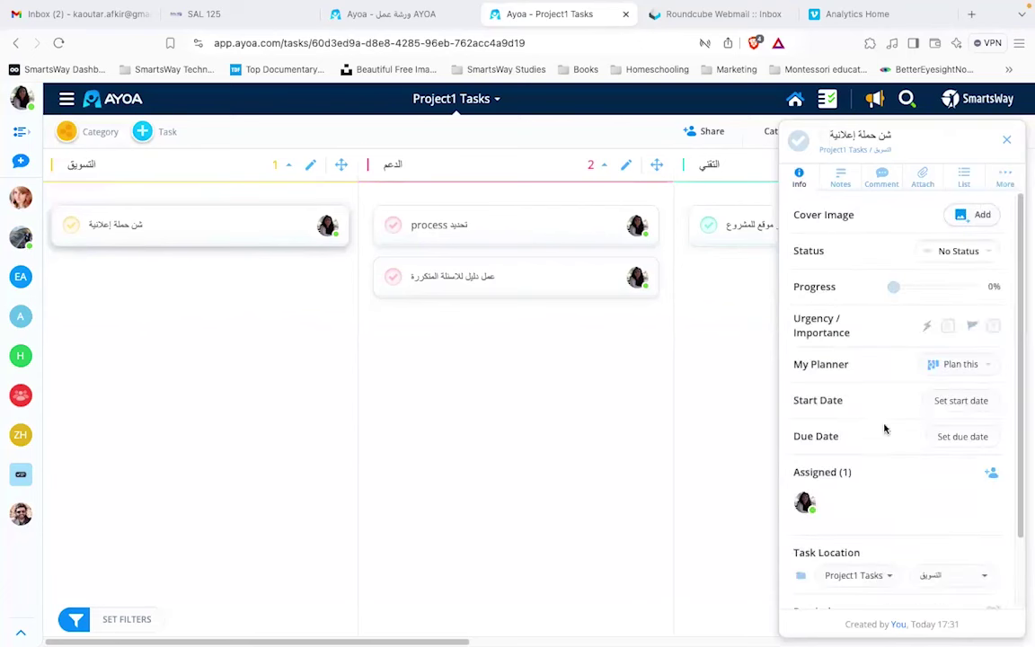
{"action": "left_click", "coordinate": [987, 406]}
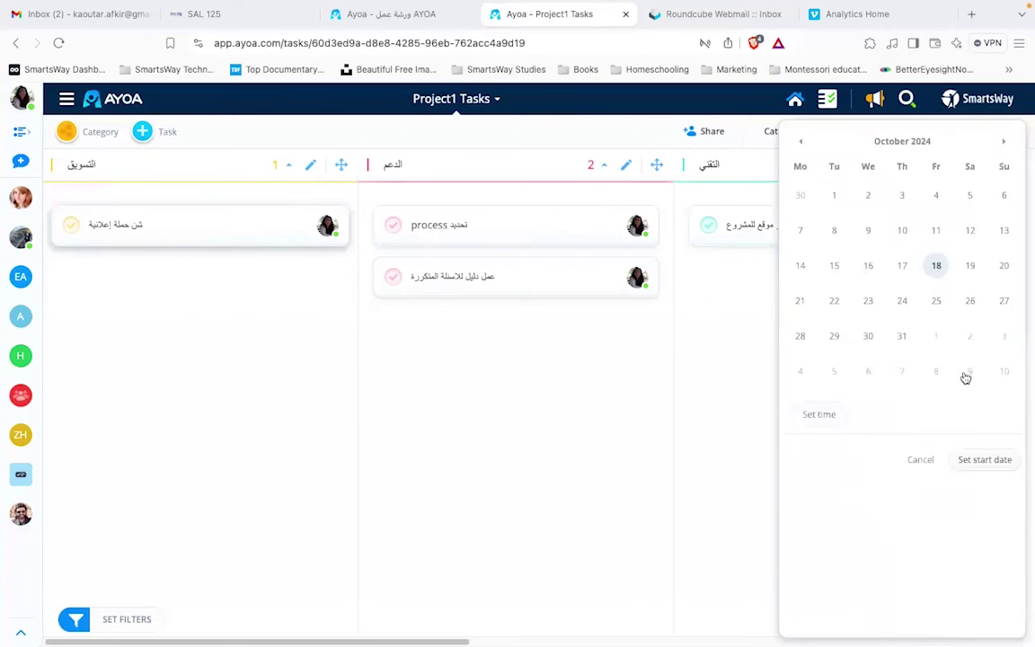
{"action": "left_click", "coordinate": [1003, 460]}
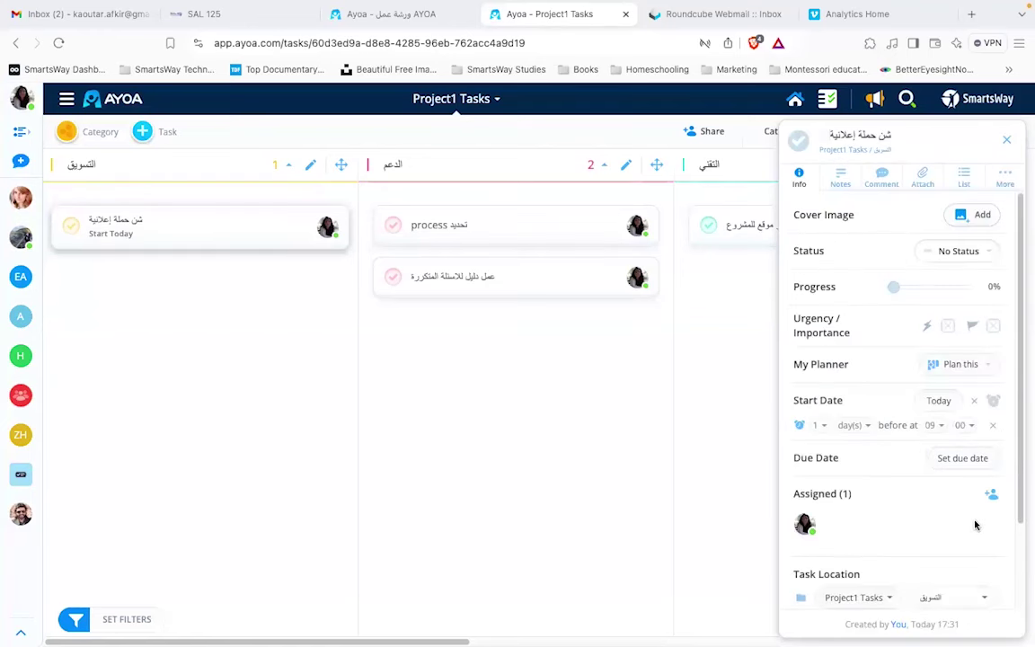
Step: Set the due date of the task "شن حملة إعلانية" to 26 December and close its details
{"action": "left_click", "coordinate": [979, 459]}
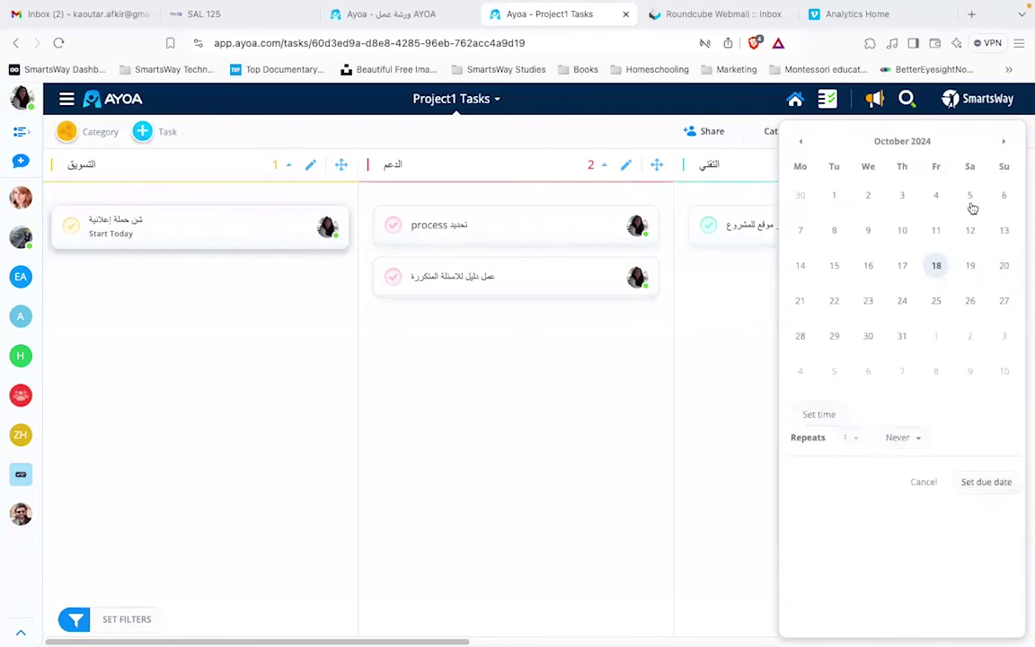
{"action": "left_click", "coordinate": [1003, 141]}
{"action": "left_click", "coordinate": [1003, 141]}
{"action": "left_click", "coordinate": [903, 337]}
{"action": "left_click", "coordinate": [979, 482]}
{"action": "left_click", "coordinate": [1005, 139]}
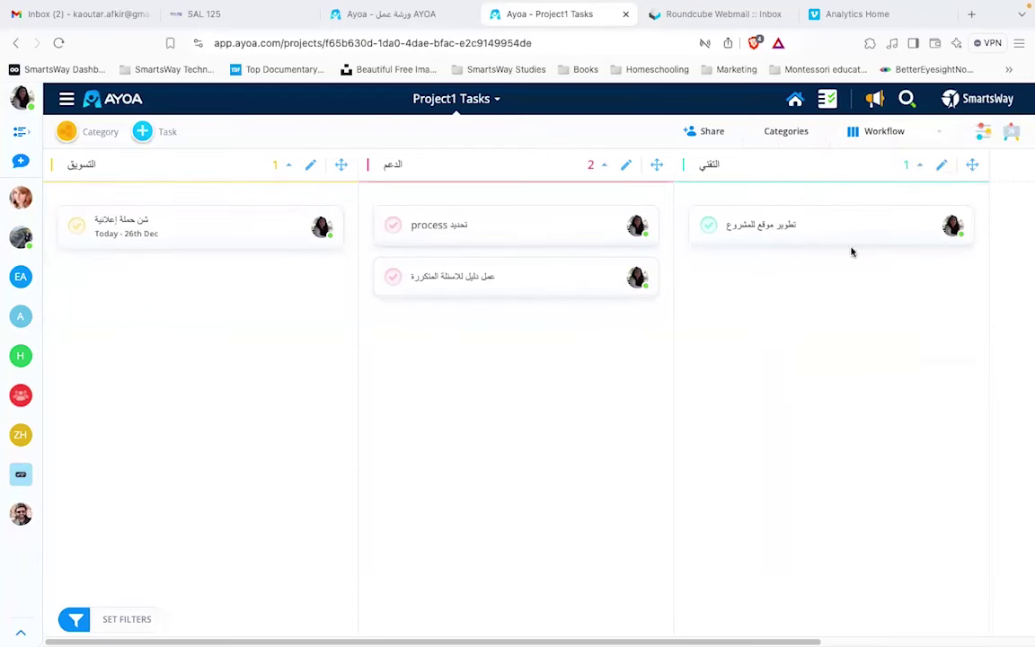
Step: Set the start date of the task "تحديد process" in the الدعم category to 1 October 2024
{"action": "left_click", "coordinate": [534, 230]}
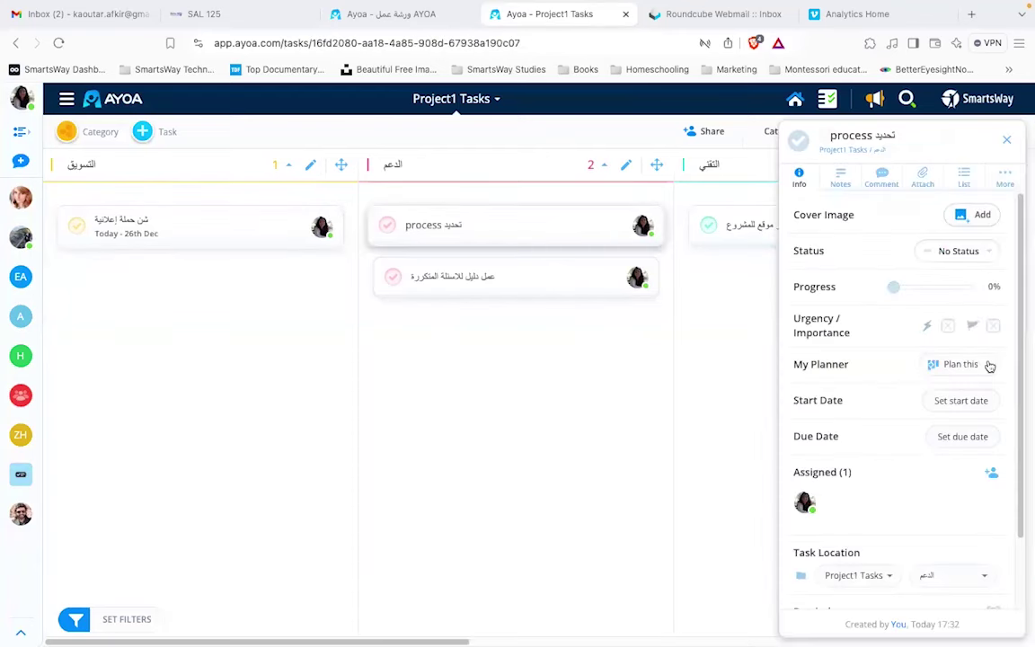
{"action": "left_click", "coordinate": [986, 404]}
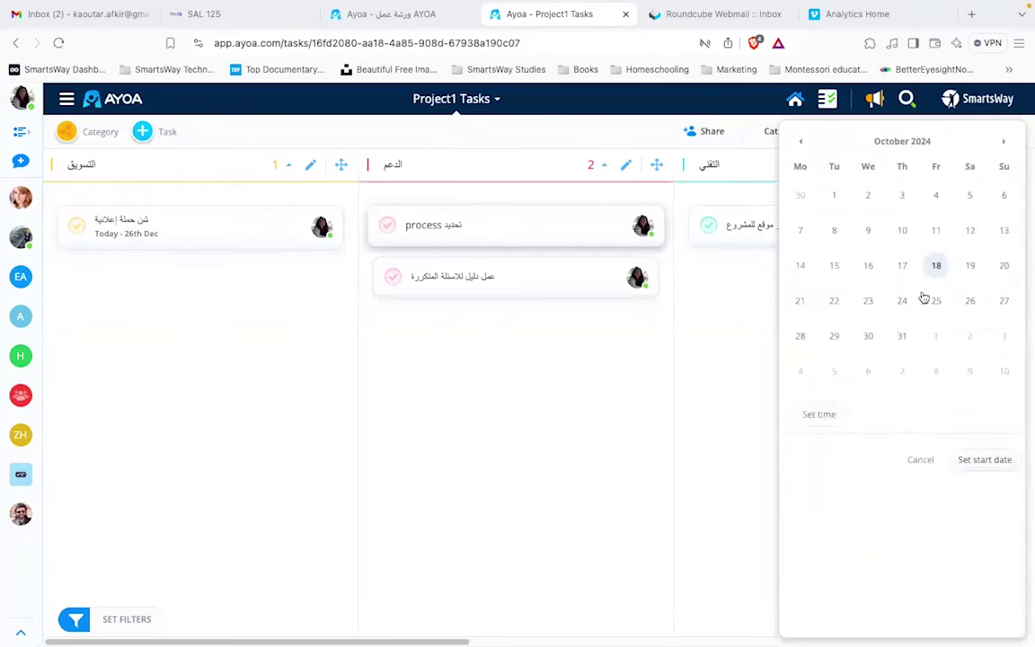
{"action": "left_click", "coordinate": [834, 194]}
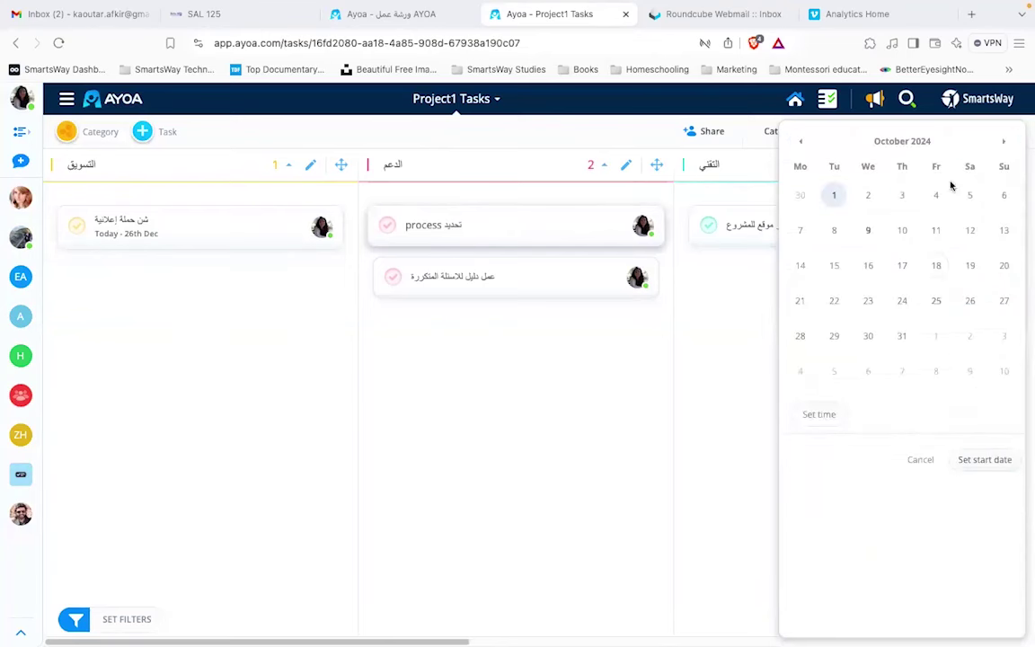
{"action": "left_click", "coordinate": [984, 459]}
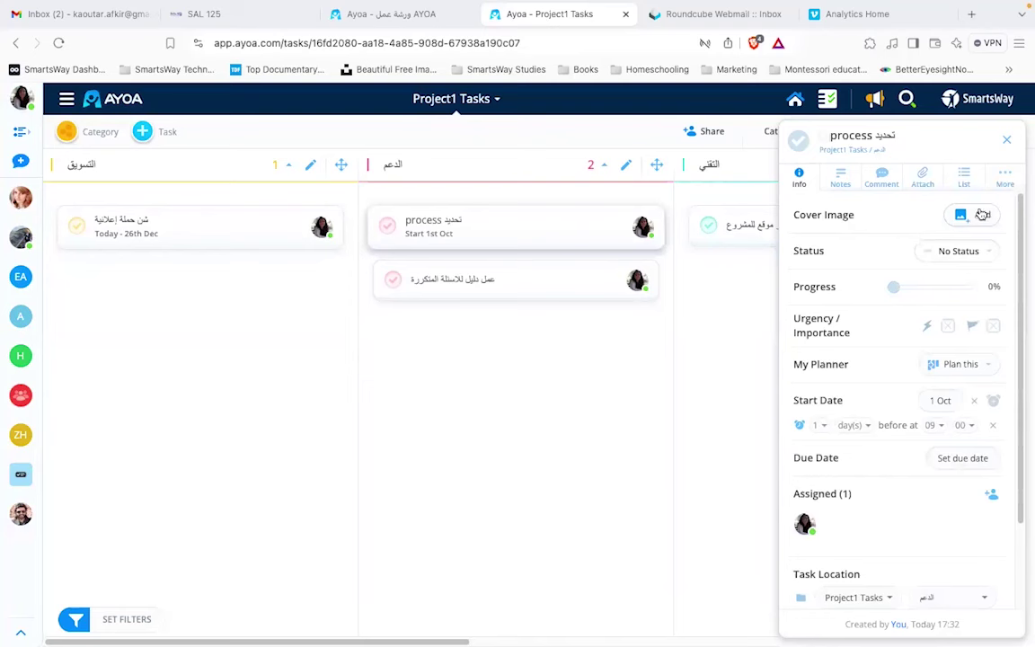
Step: Set the due date of the task "تحديد process" to 29 November 2024
{"action": "left_click", "coordinate": [952, 458]}
{"action": "left_click", "coordinate": [1008, 142]}
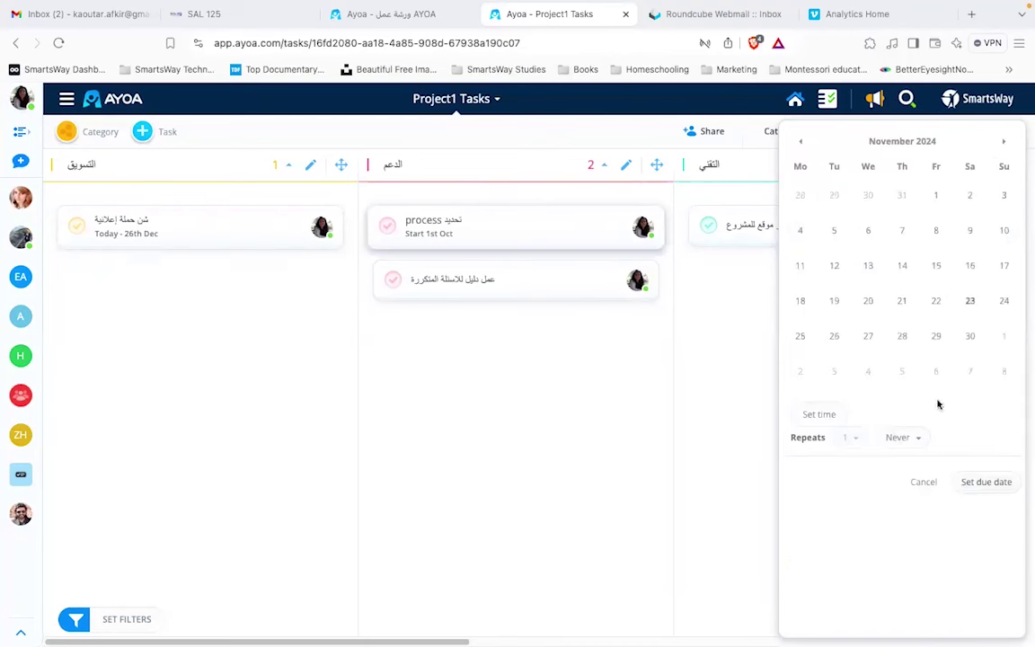
{"action": "left_click", "coordinate": [934, 337]}
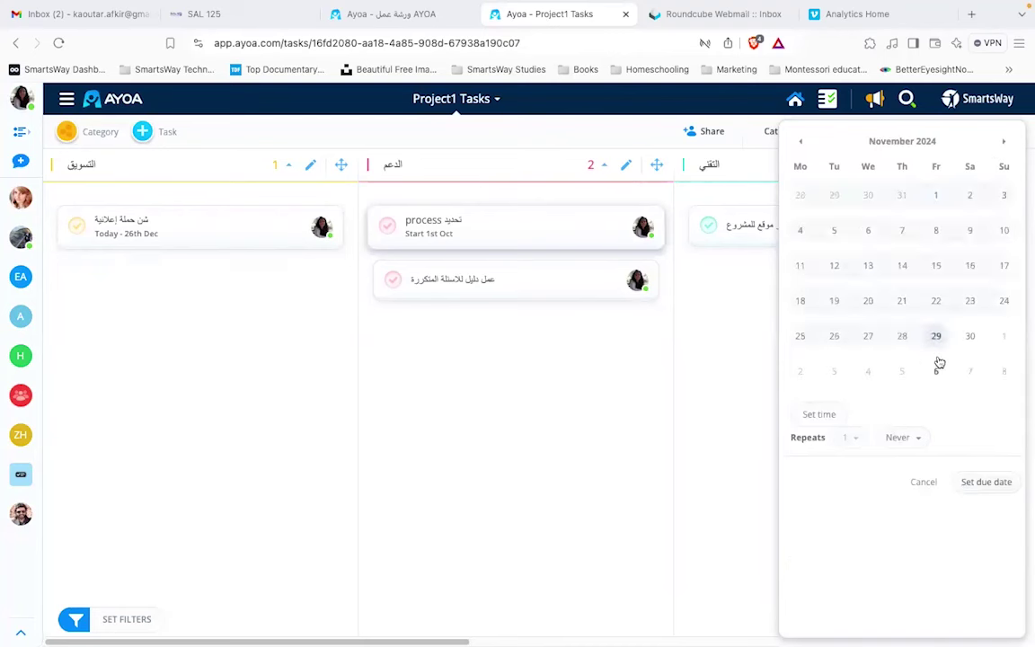
{"action": "left_click", "coordinate": [975, 482]}
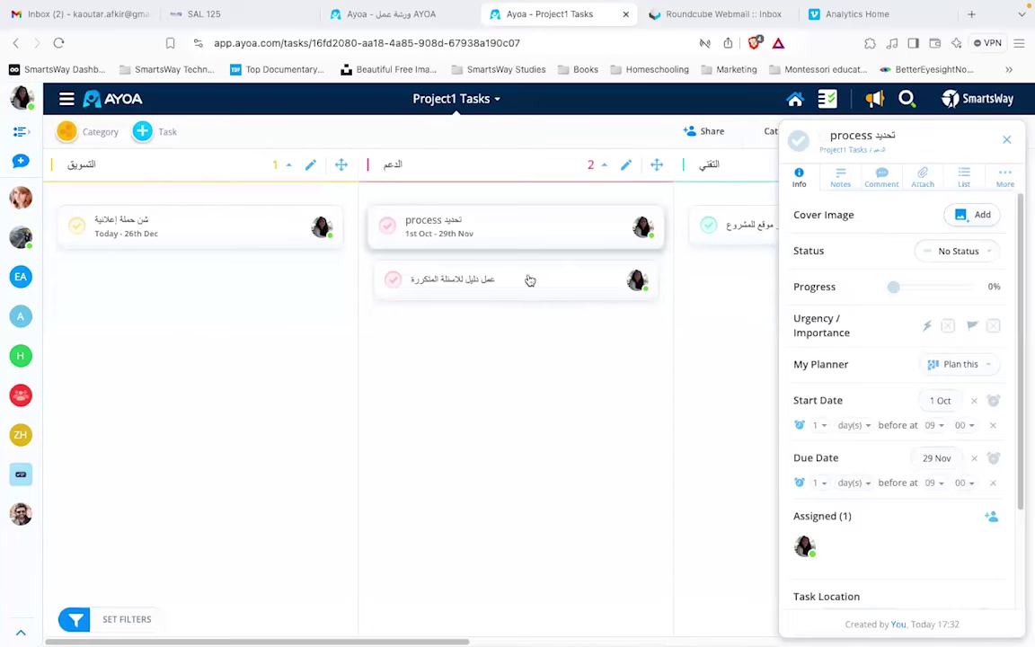
Step: Set the start date of the task "عمل دليل للاسئلة المتكررة" in the الدعم category to 1 September 2024
{"action": "left_click", "coordinate": [567, 287]}
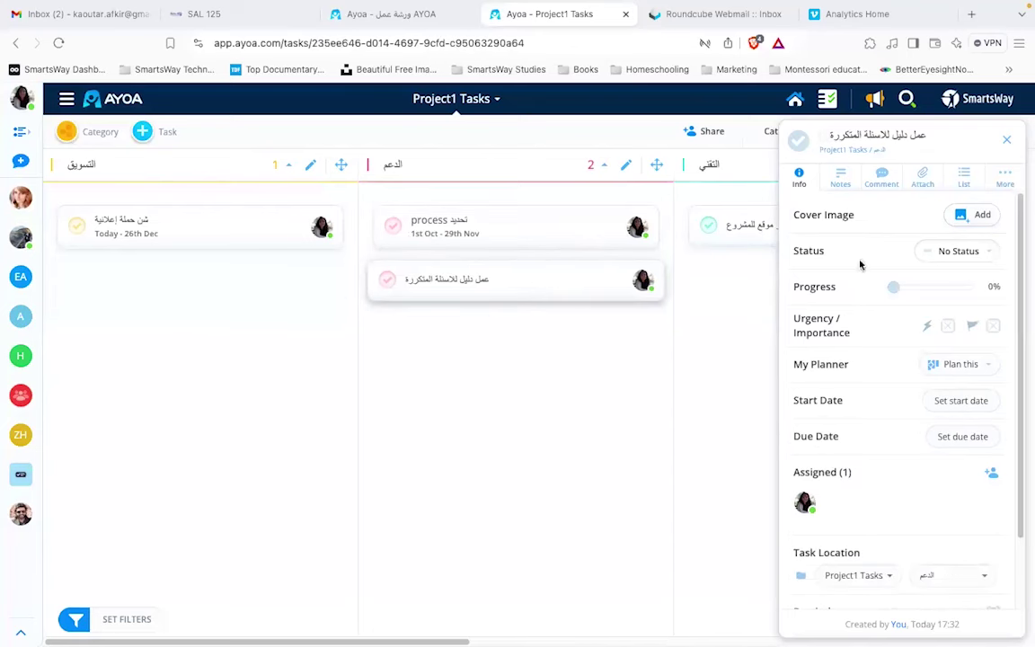
{"action": "left_click", "coordinate": [981, 404]}
{"action": "left_click", "coordinate": [800, 141]}
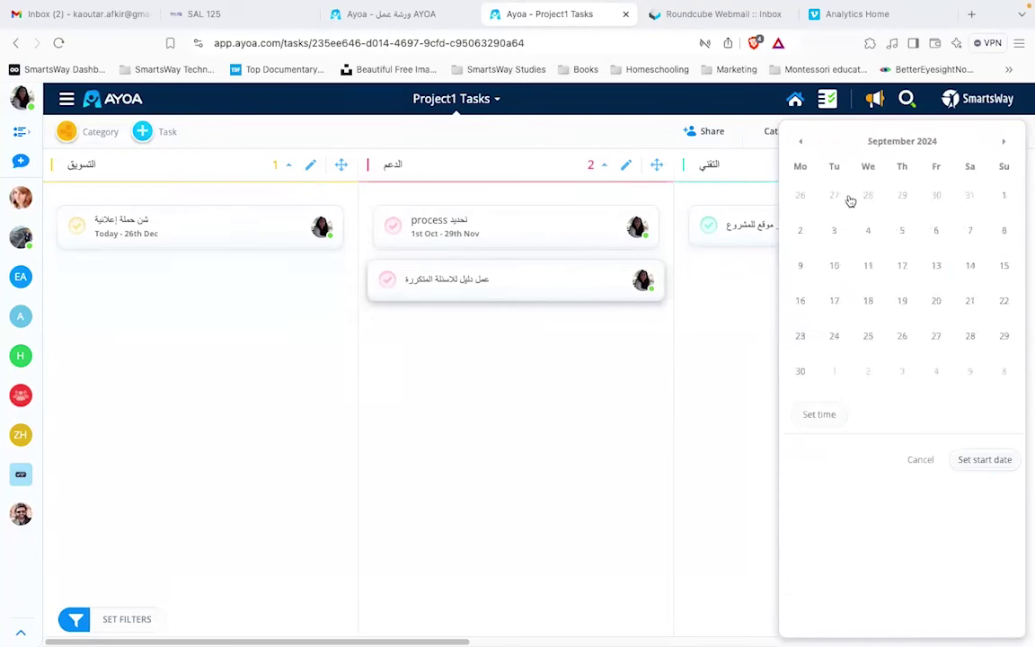
{"action": "left_click", "coordinate": [800, 231]}
{"action": "left_click", "coordinate": [981, 459]}
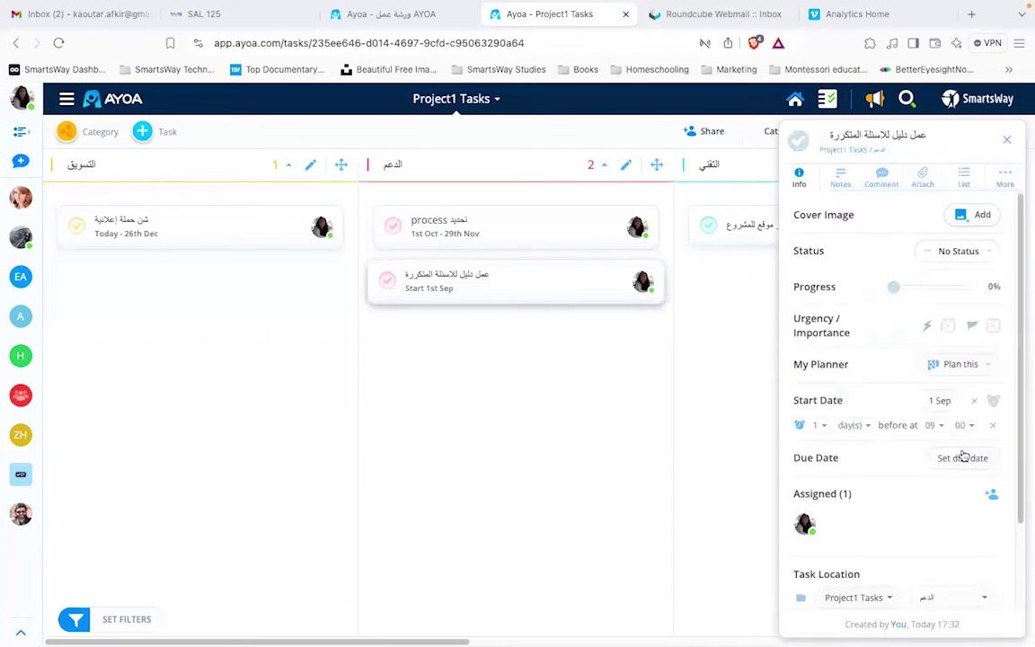
Step: Set the due date of the task "عمل دليل للاسئلة المتكررة" to 1 October 2024
{"action": "left_click", "coordinate": [963, 459]}
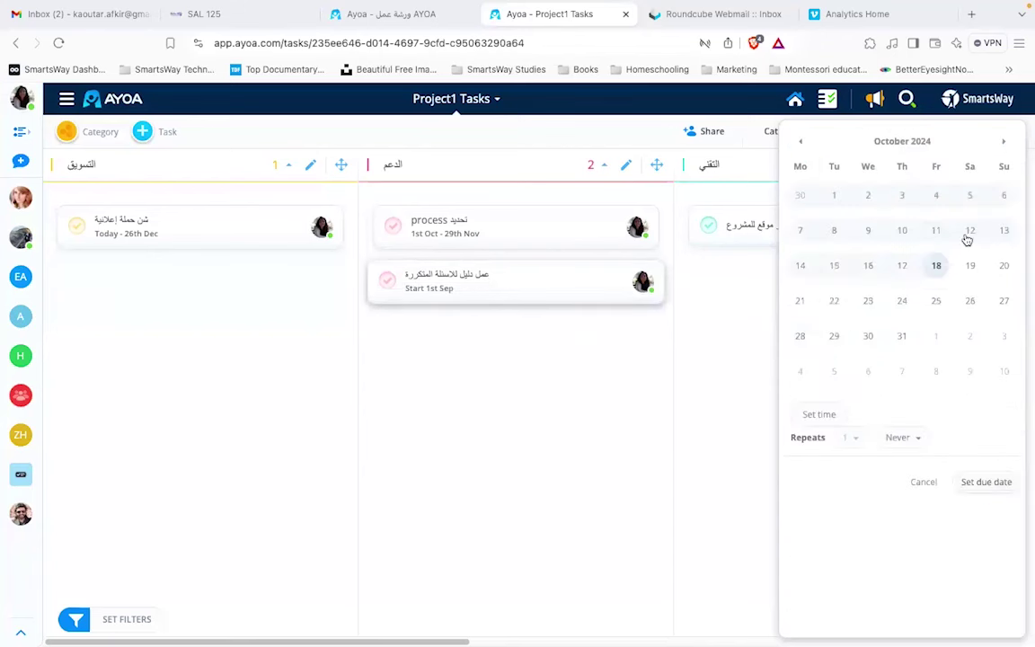
{"action": "left_click", "coordinate": [831, 196]}
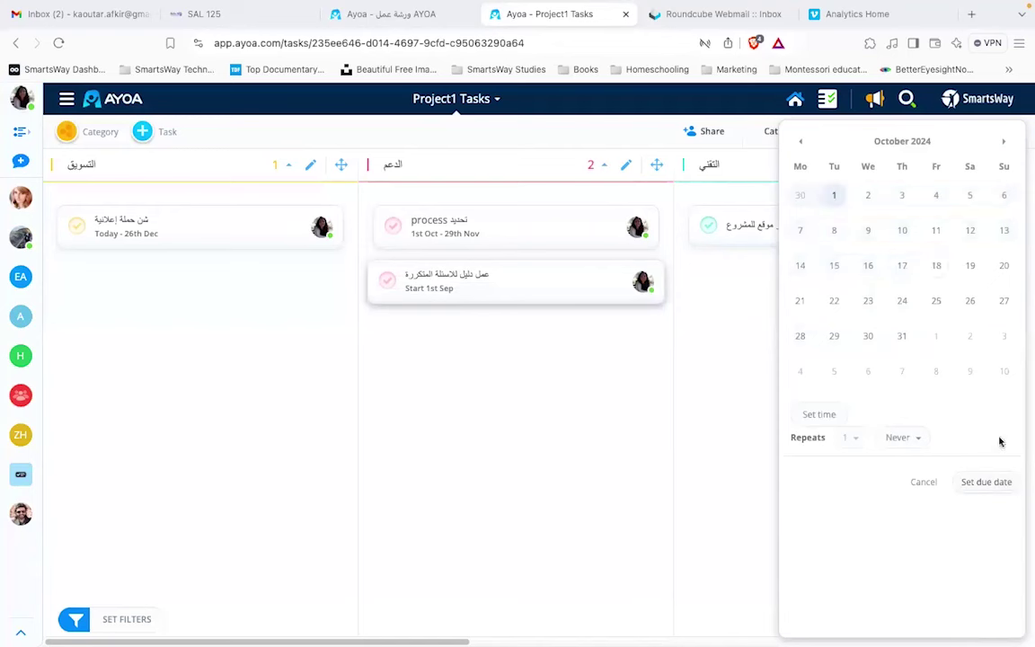
{"action": "left_click", "coordinate": [1001, 490]}
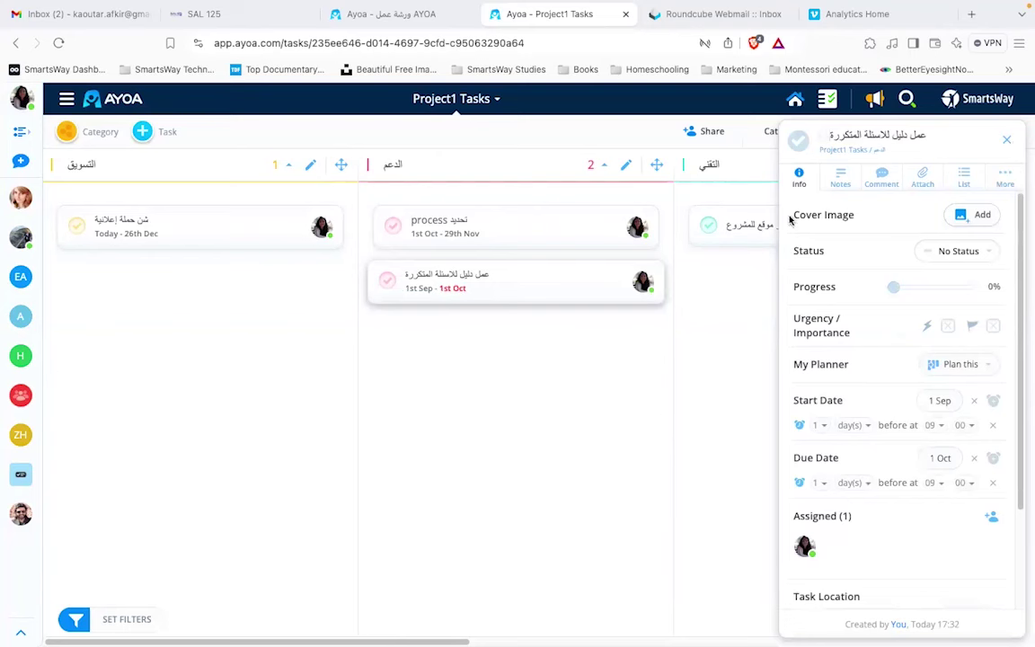
Step: Set the start date of the task "تطوير موقع للمشروع" in the التقني category to 17 October 2024
{"action": "left_click", "coordinate": [730, 235]}
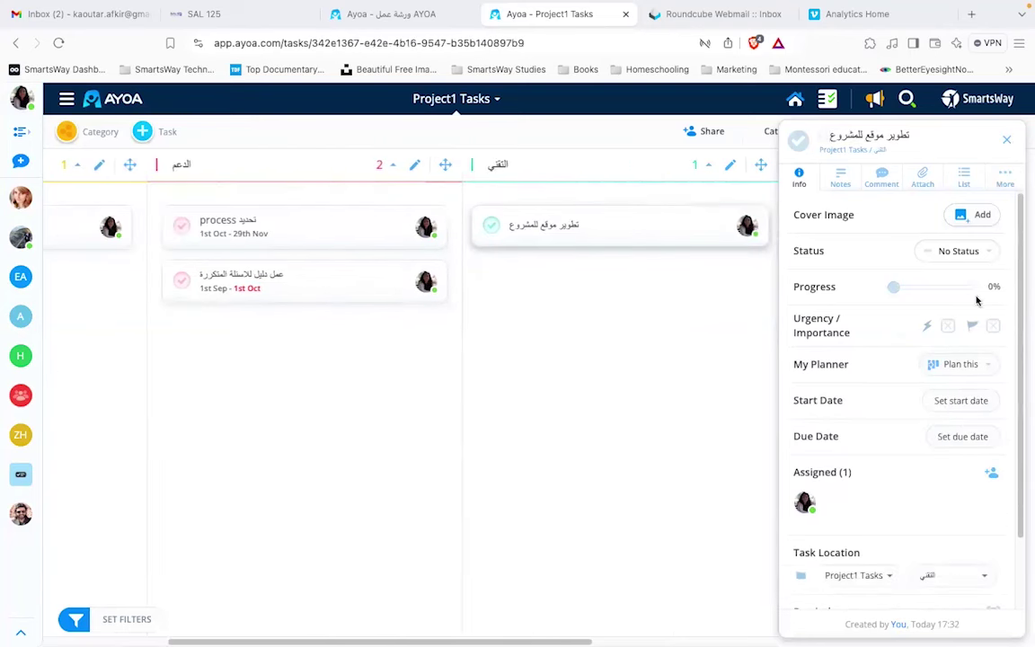
{"action": "left_click", "coordinate": [988, 402]}
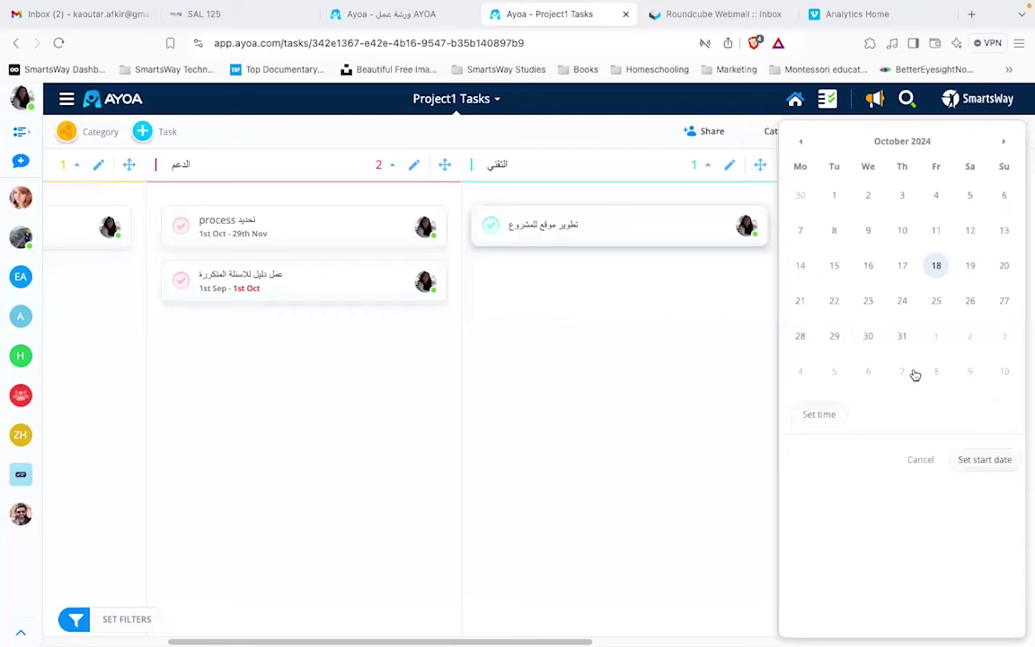
{"action": "left_click", "coordinate": [901, 267]}
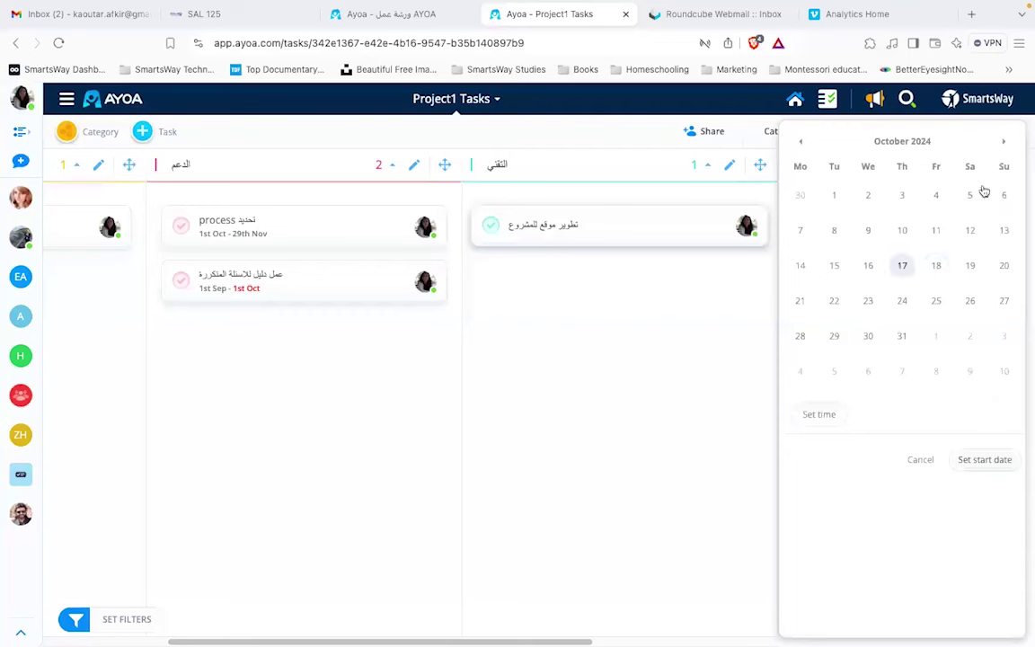
{"action": "left_click", "coordinate": [987, 460]}
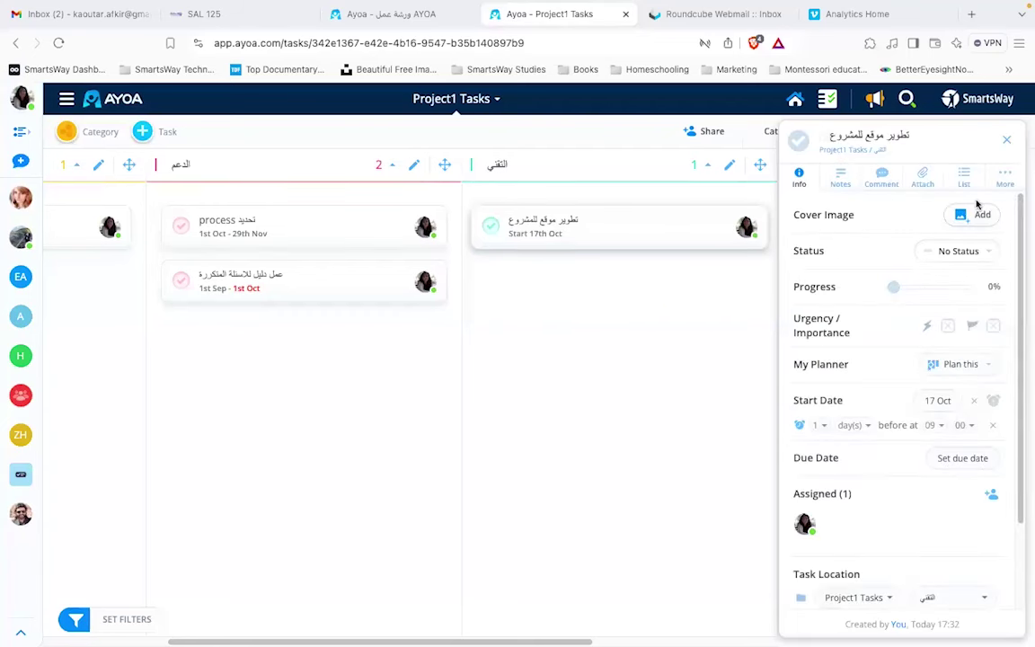
Step: Set the due date of the task "تطوير موقع للمشروع" to 31 December 2024 and close its details
{"action": "left_click", "coordinate": [960, 459]}
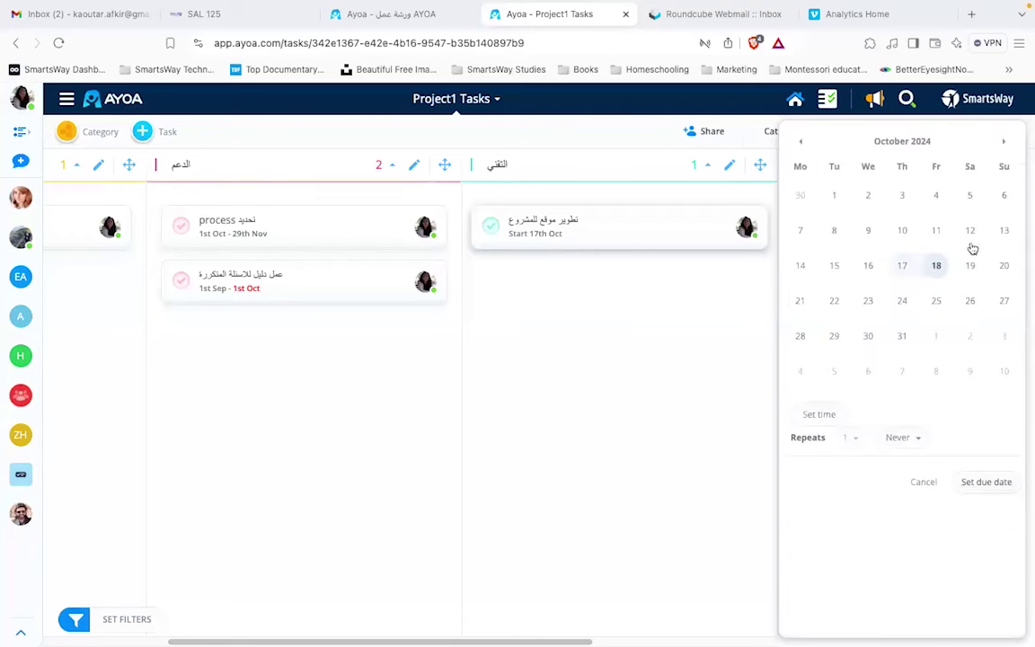
{"action": "left_click", "coordinate": [1004, 146]}
{"action": "left_click", "coordinate": [1003, 145]}
{"action": "left_click", "coordinate": [1003, 145]}
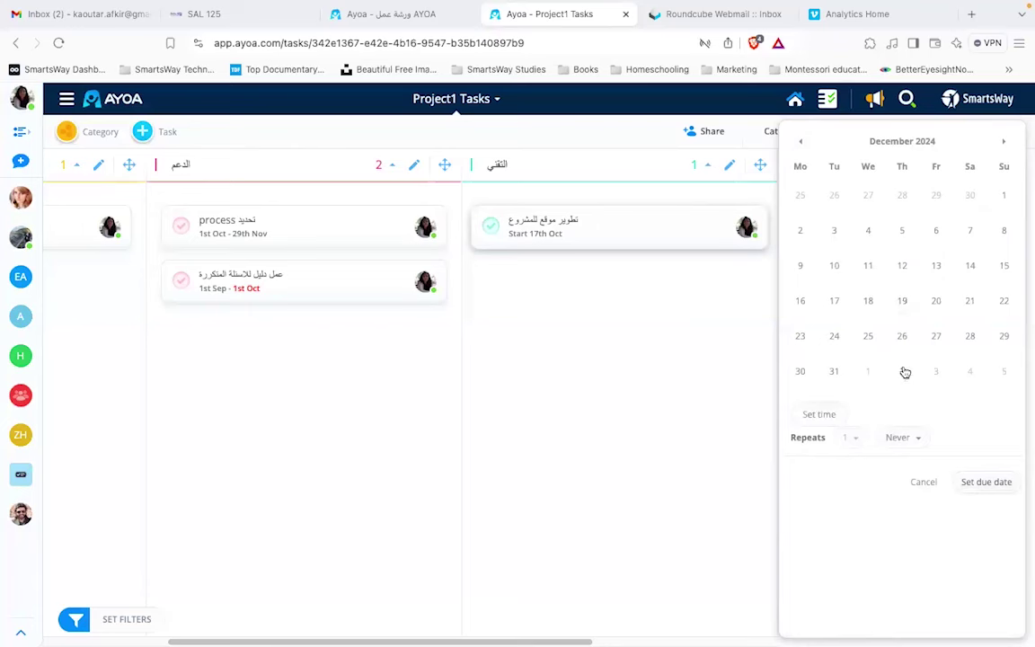
{"action": "left_click", "coordinate": [833, 371]}
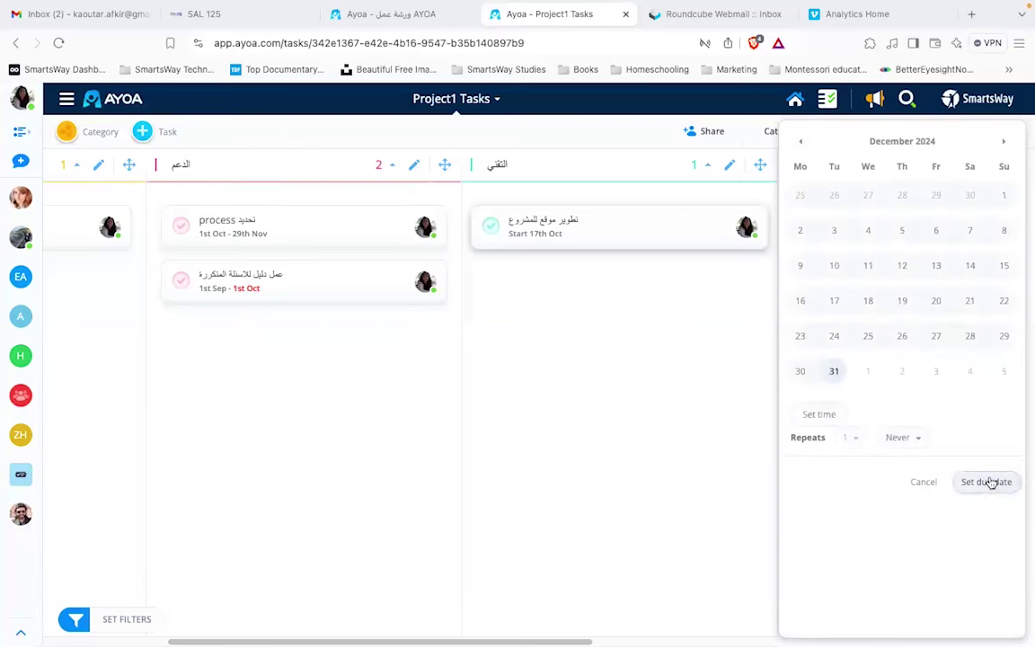
{"action": "left_click", "coordinate": [988, 482]}
{"action": "key", "text": "Escape"}
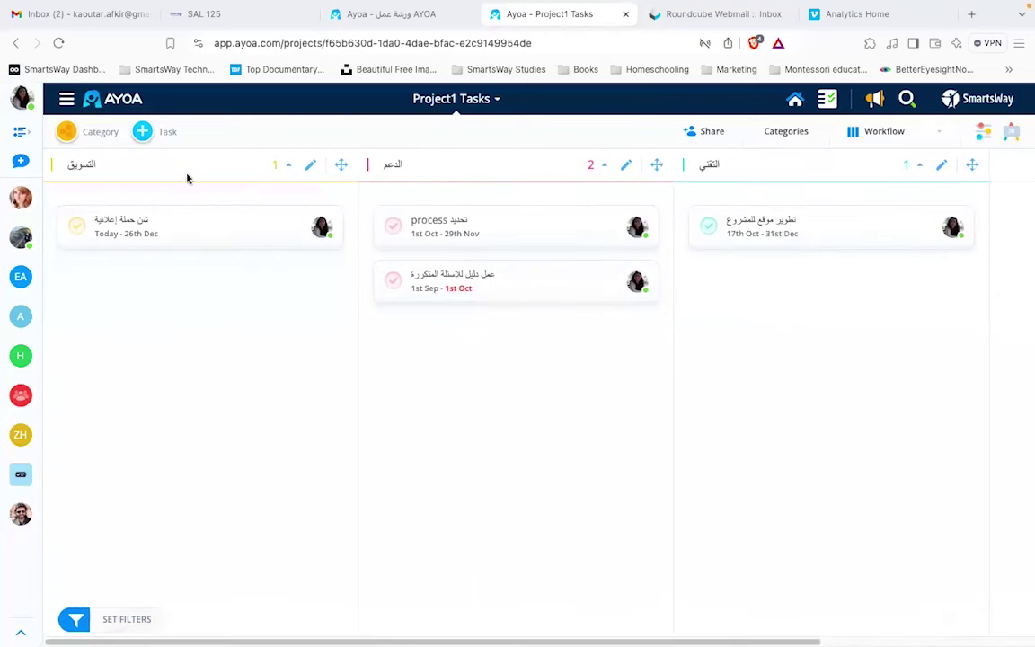
Step: Advance the mind map presentation from متابعة المهام to the Progress topic and return to the Project1 Tasks board
{"action": "left_click", "coordinate": [393, 15]}
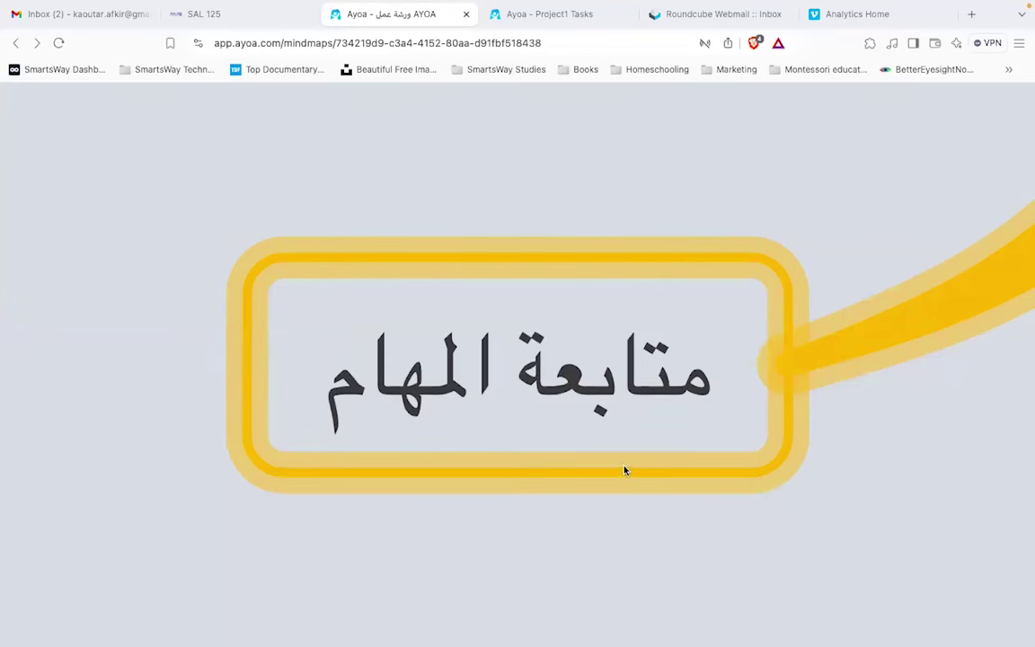
{"action": "mouse_move", "coordinate": [834, 141]}
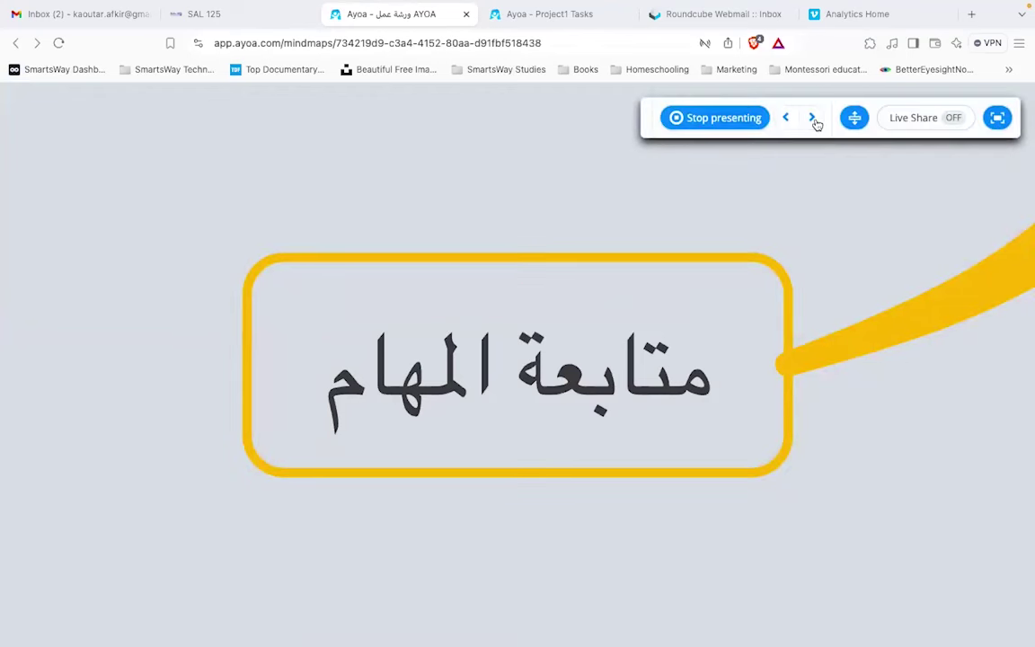
{"action": "left_click", "coordinate": [813, 118]}
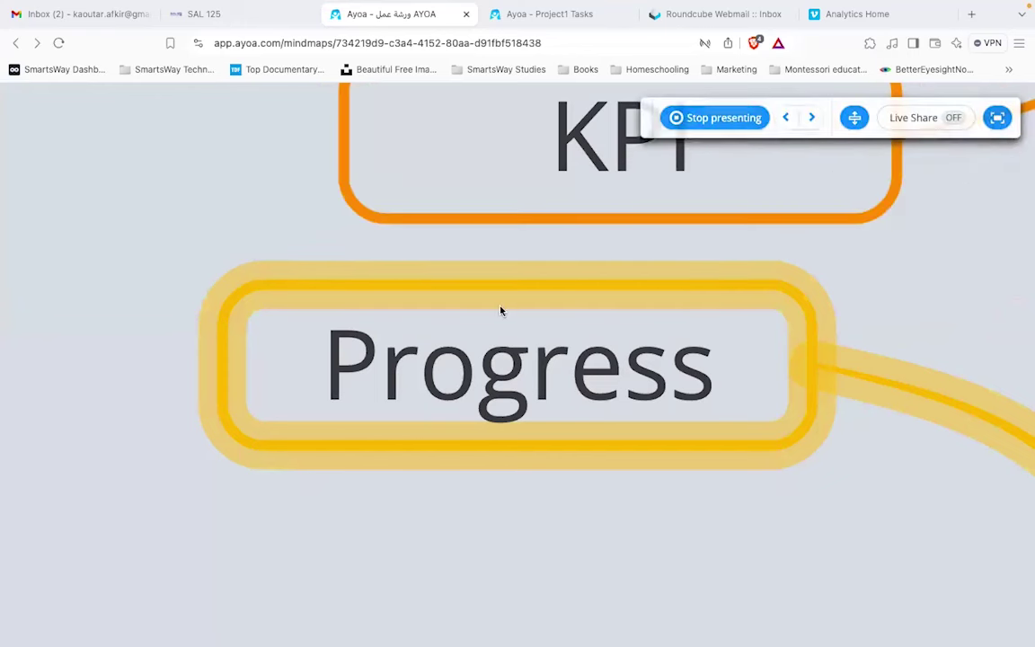
{"action": "left_click", "coordinate": [563, 16]}
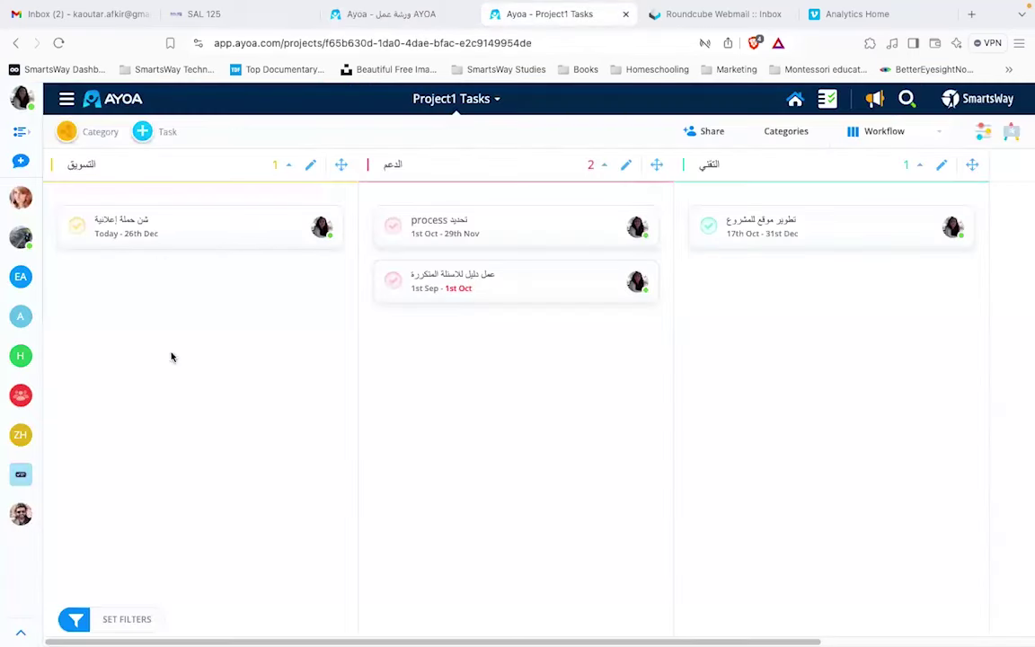
Step: Set the progress of the task "شن حملة إعلانية" to about one third and close its details
{"action": "left_click", "coordinate": [189, 244]}
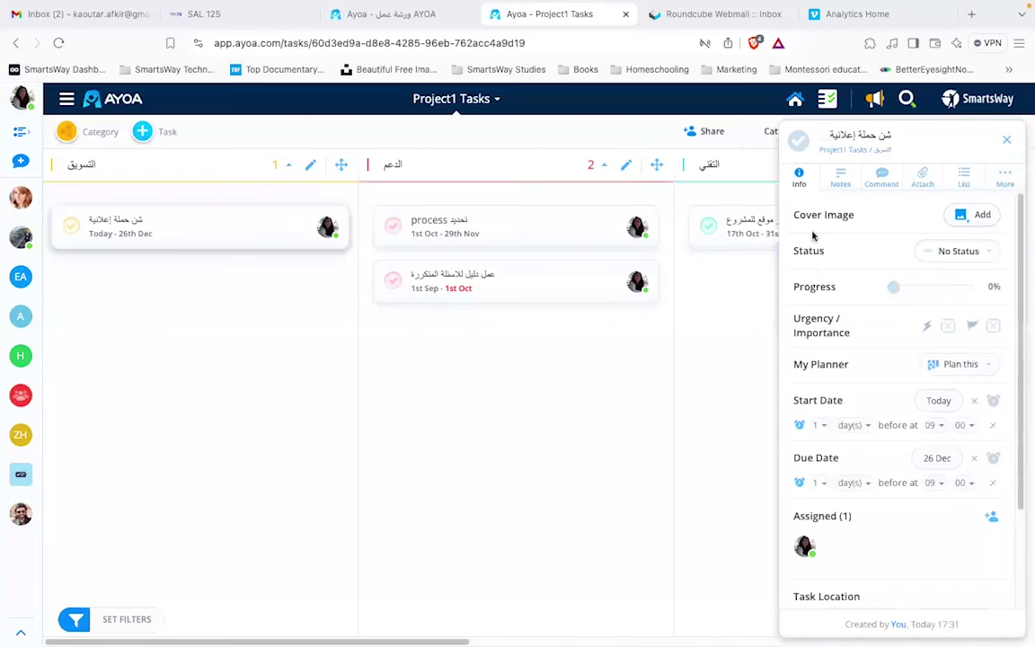
{"action": "left_click_drag", "start_coordinate": [893, 292], "coordinate": [917, 293]}
{"action": "left_click", "coordinate": [1009, 143]}
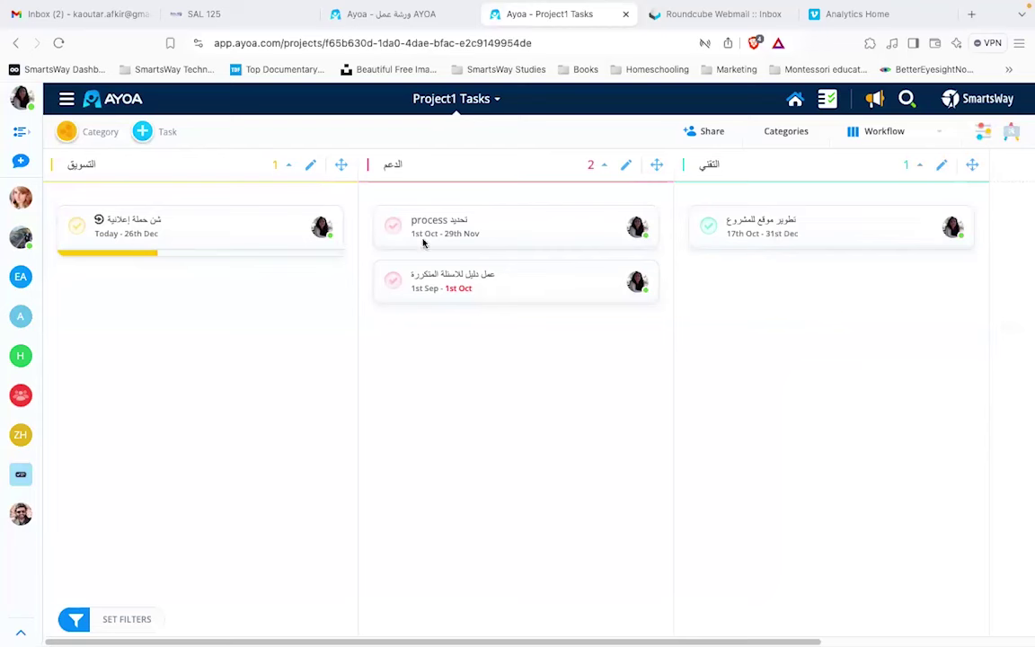
Step: Set the progress of the task "تحديد process" to 70% and close its details
{"action": "left_click", "coordinate": [515, 232]}
{"action": "left_click_drag", "start_coordinate": [892, 294], "coordinate": [945, 286]}
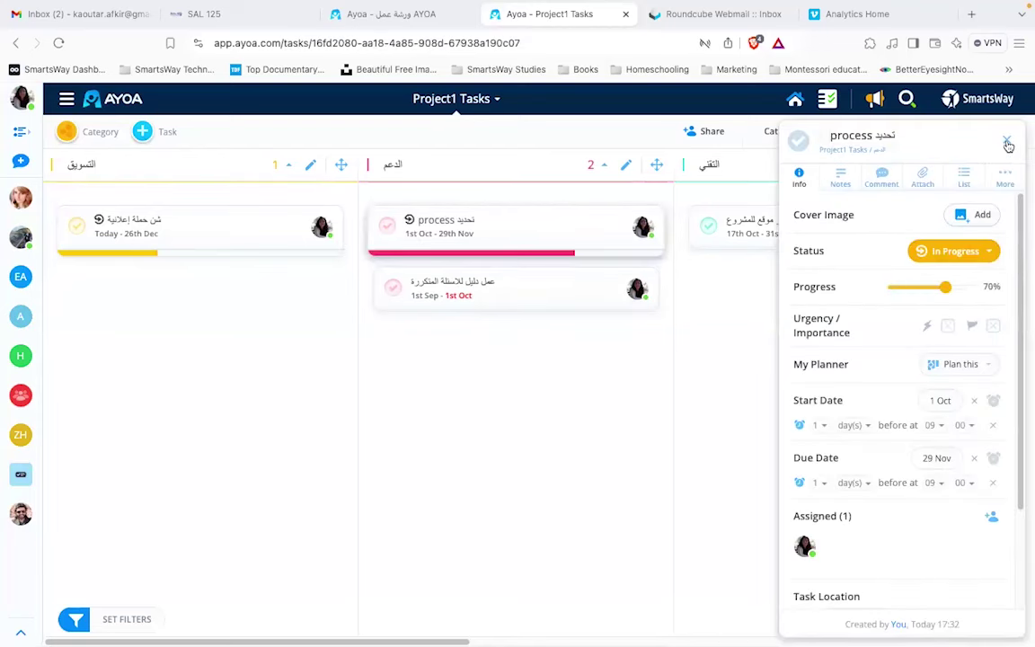
{"action": "left_click", "coordinate": [1009, 143]}
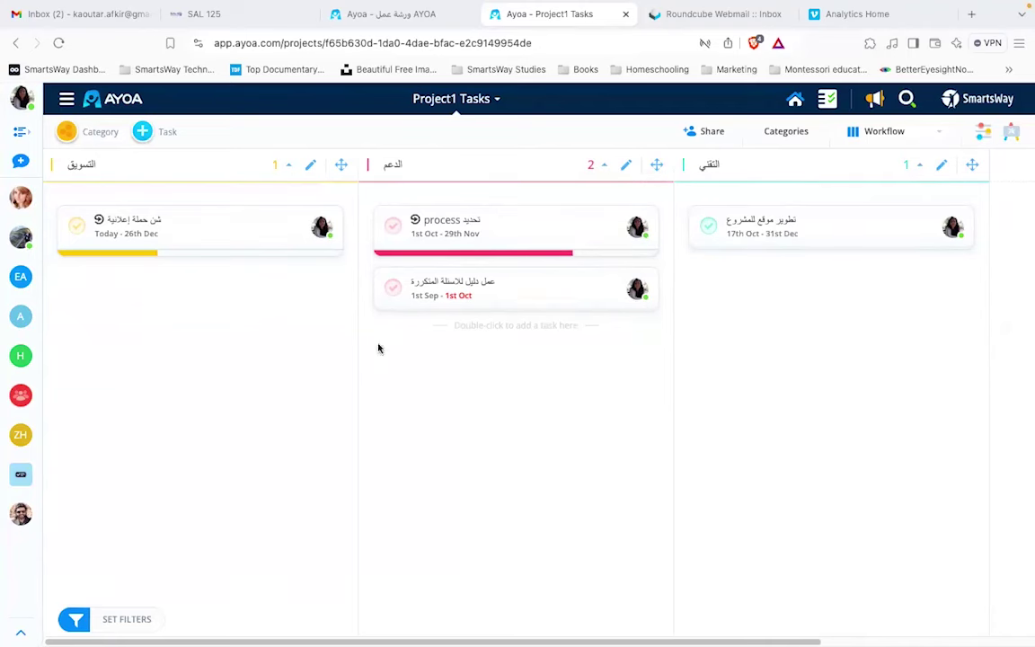
Step: Advance the mind map presentation to the Completed topic and return to the Project1 Tasks board
{"action": "left_click", "coordinate": [413, 16]}
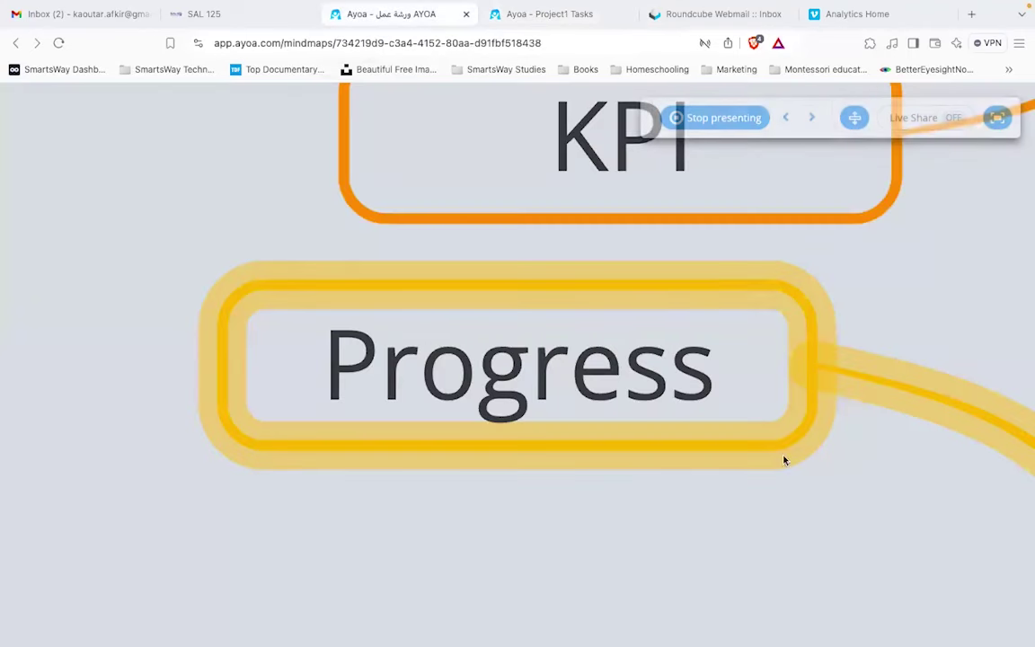
{"action": "left_click", "coordinate": [811, 118]}
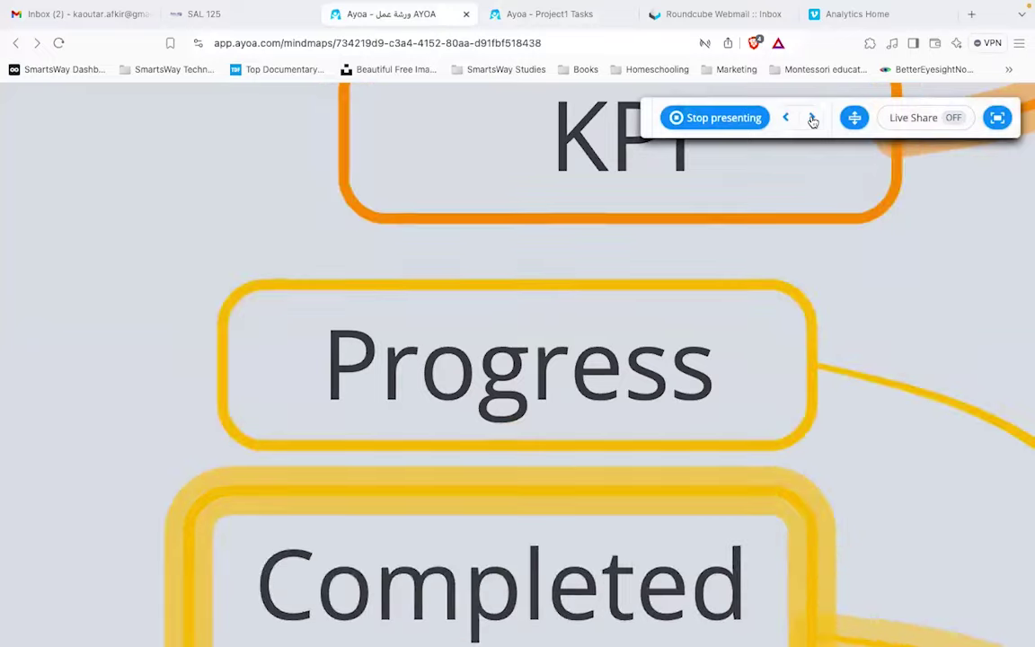
{"action": "left_click", "coordinate": [516, 16]}
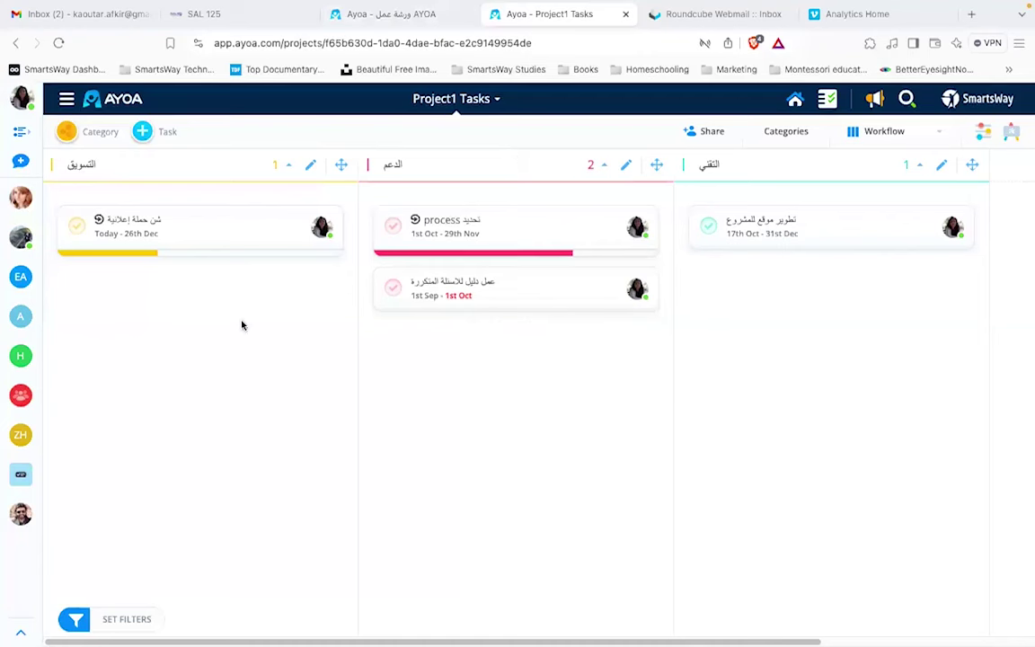
Step: Set the status of the task "عمل دليل للاسئلة المتكررة" in the الدعم category to Completed
{"action": "left_click", "coordinate": [499, 300]}
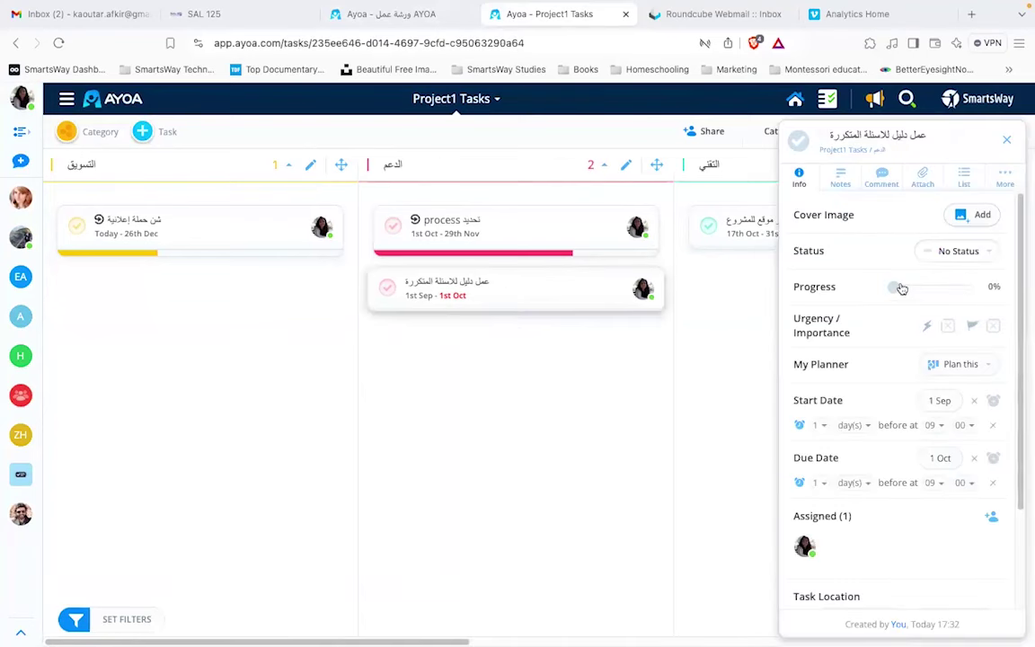
{"action": "left_click", "coordinate": [993, 254]}
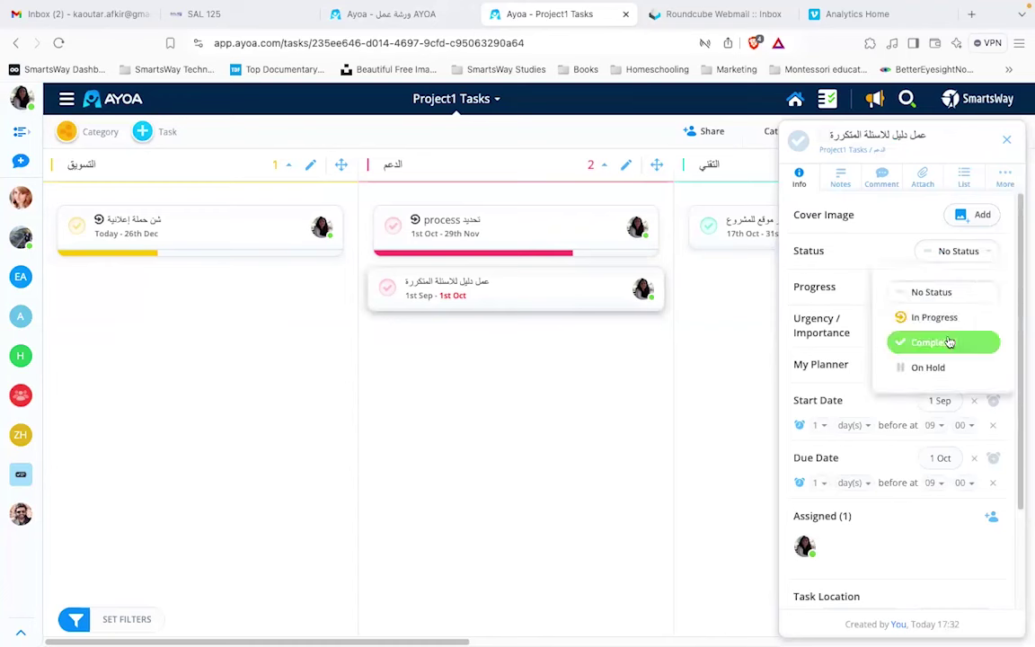
{"action": "left_click", "coordinate": [948, 342]}
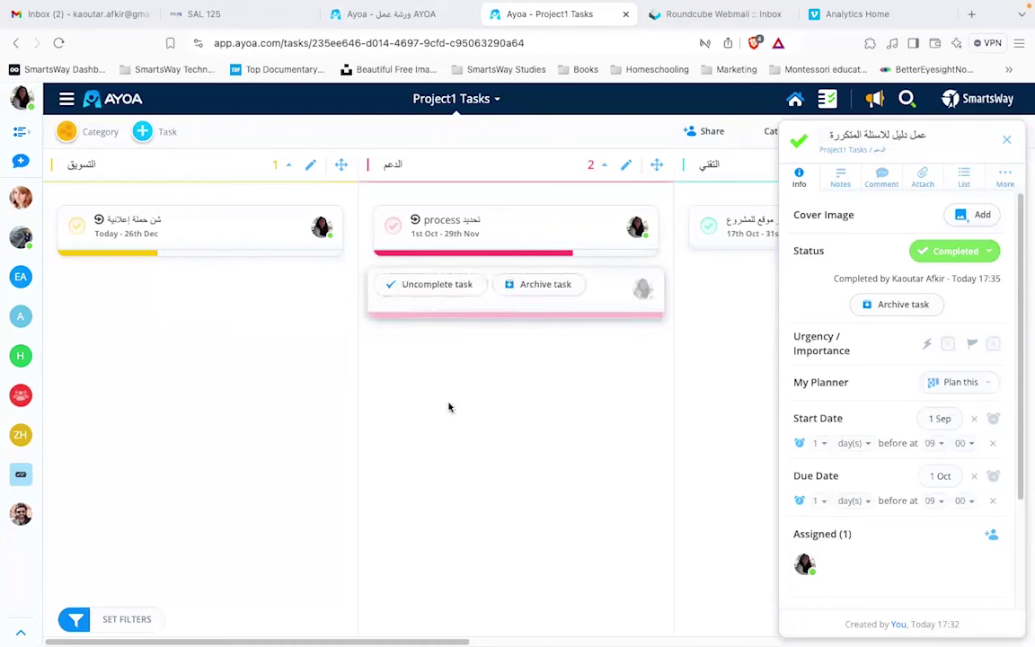
Step: Archive the completed task "عمل دليل للاسئلة المتكررة" and close its details
{"action": "mouse_move", "coordinate": [596, 303]}
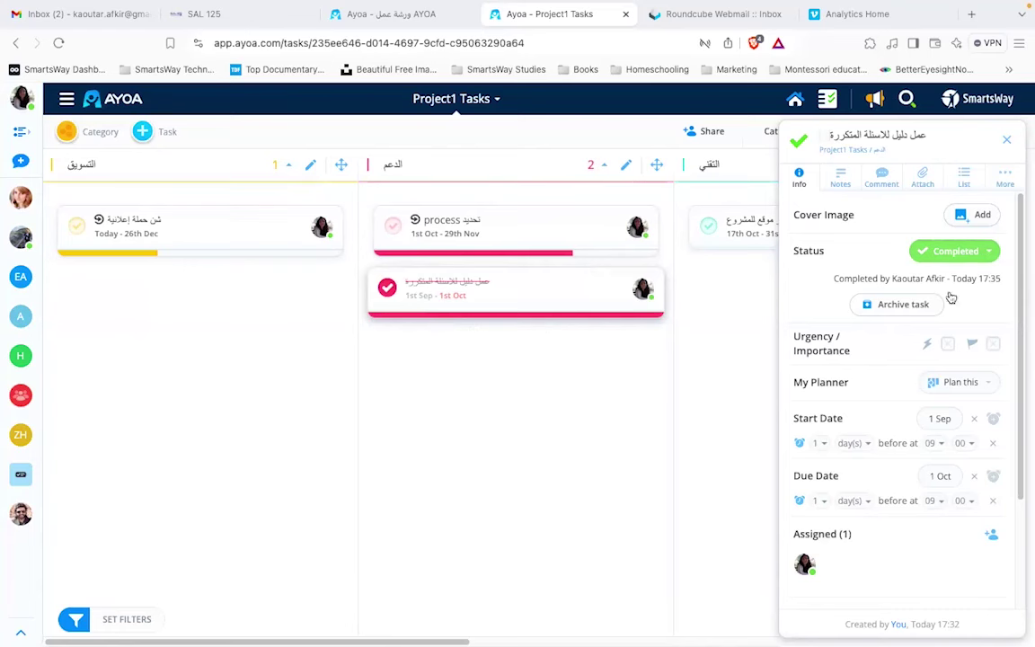
{"action": "left_click", "coordinate": [903, 305]}
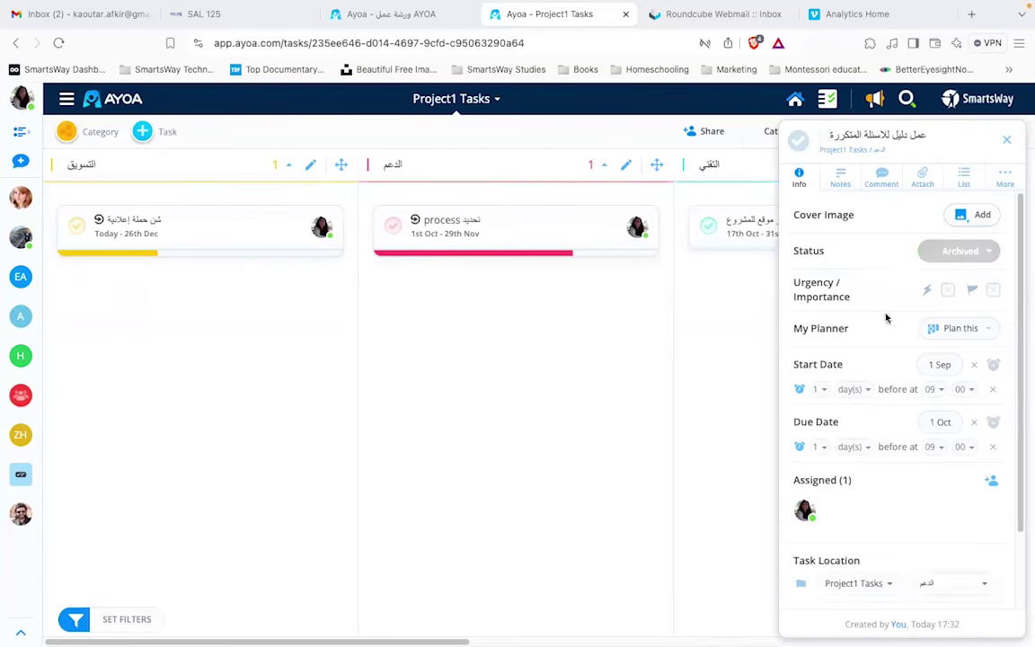
{"action": "left_click", "coordinate": [1008, 140]}
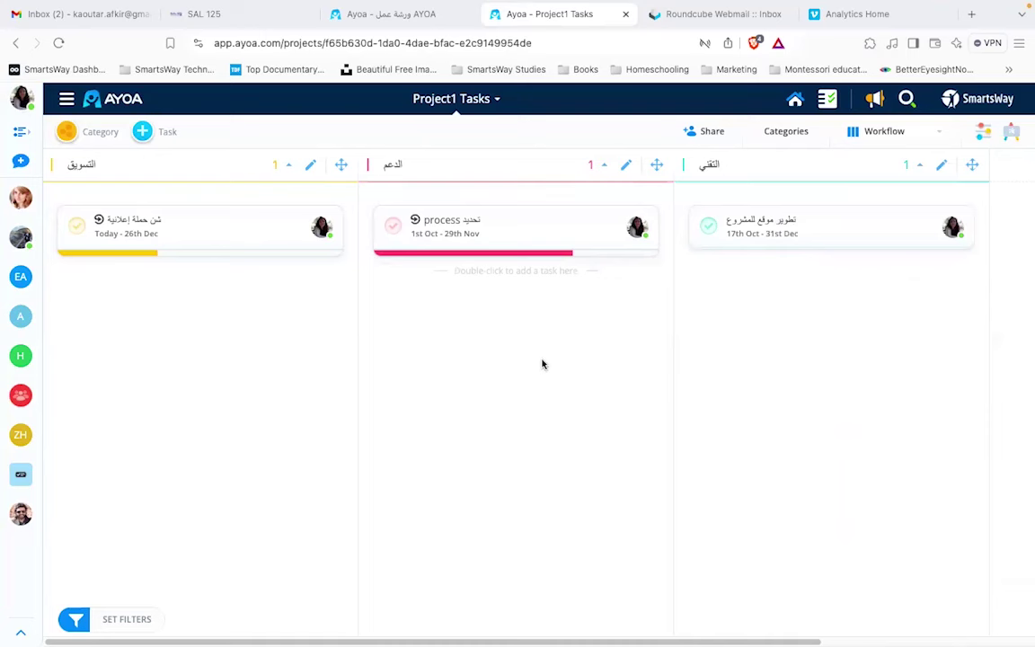
Step: View the board's archived tasks and return to the Workflow view
{"action": "left_click", "coordinate": [939, 133]}
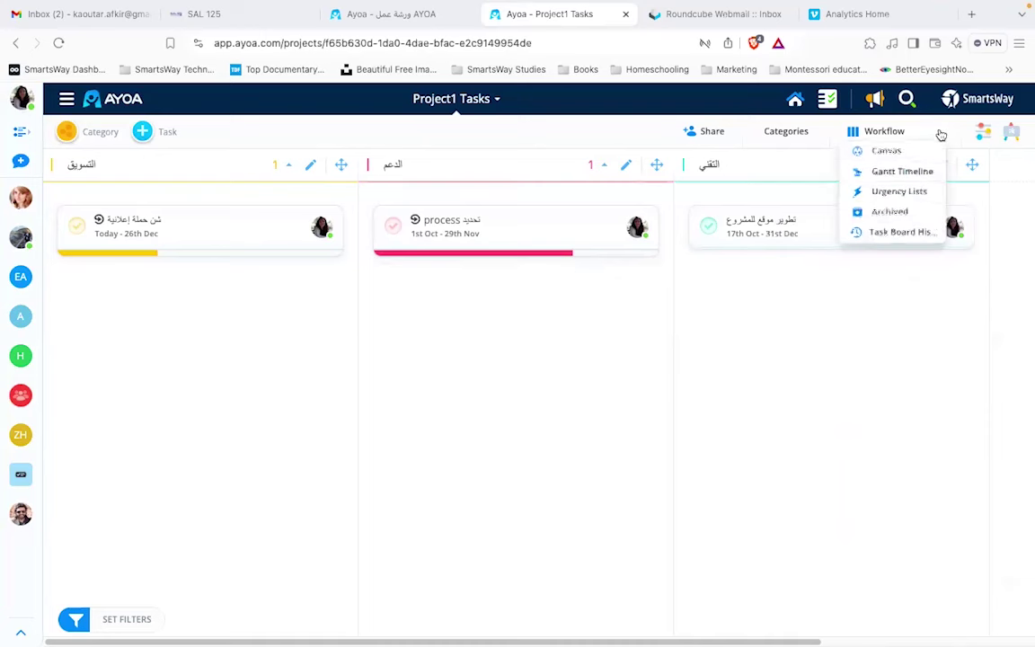
{"action": "left_click", "coordinate": [888, 214]}
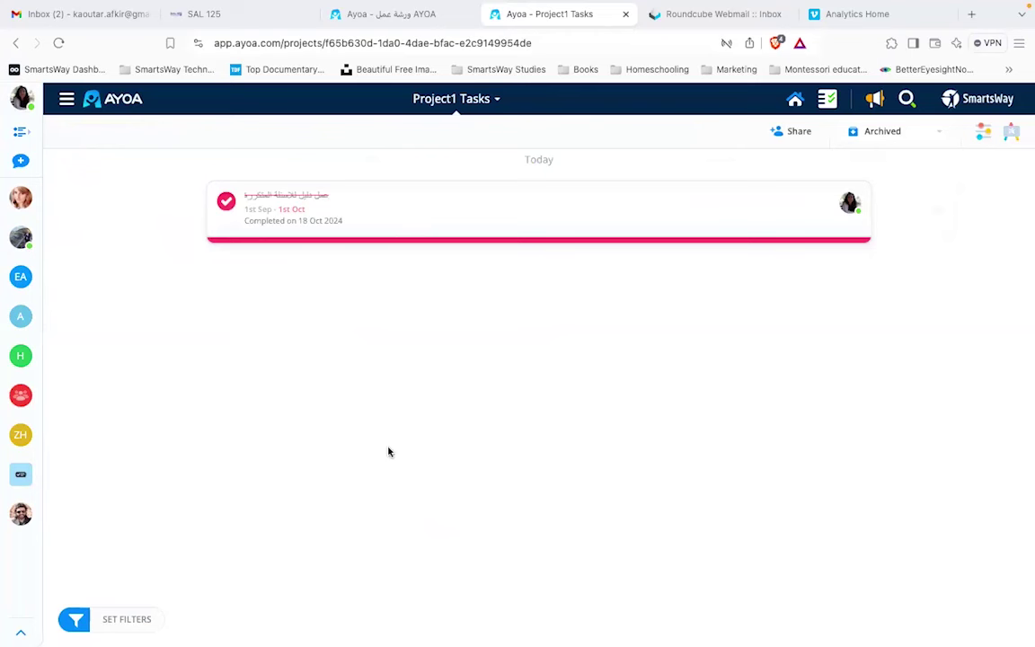
{"action": "left_click", "coordinate": [939, 136]}
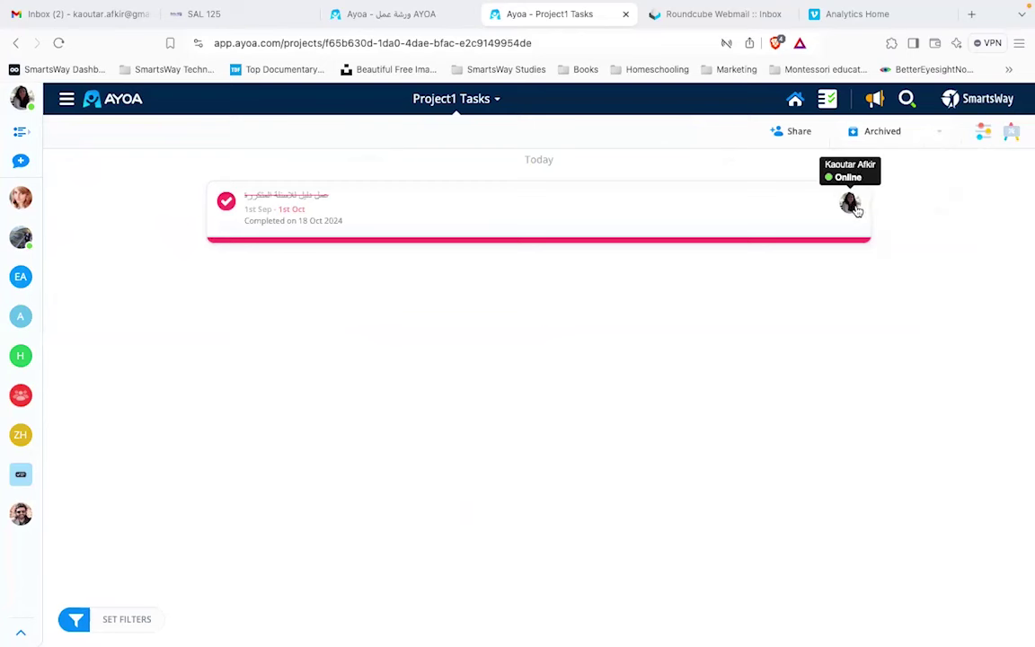
{"action": "left_click", "coordinate": [940, 137]}
{"action": "left_click", "coordinate": [903, 174]}
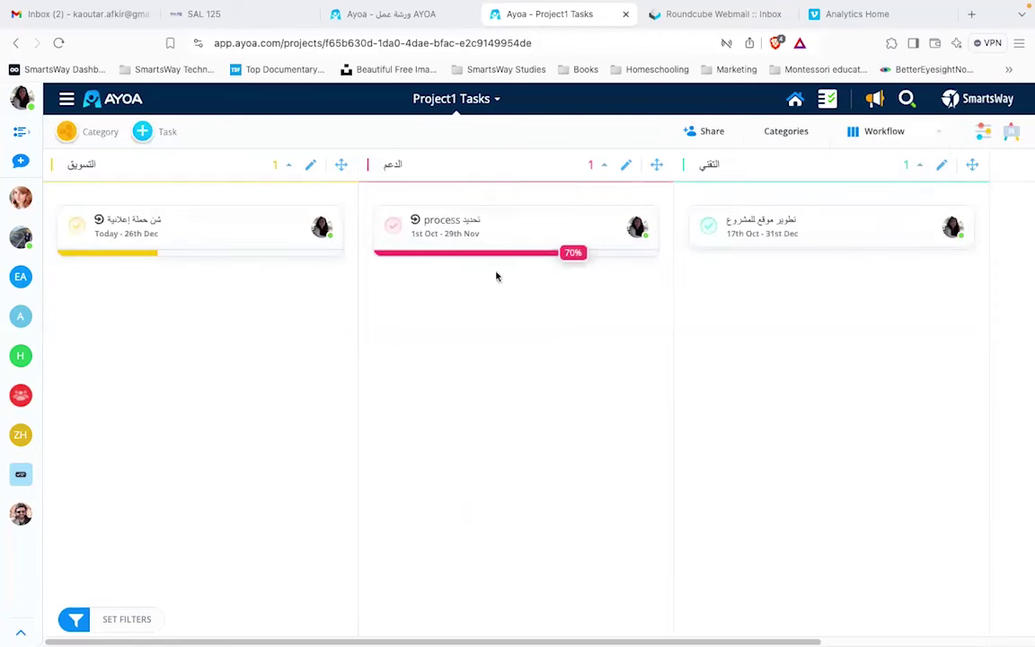
Step: Advance the mind map presentation to the Duplicate task topic and return to the Project1 Tasks board
{"action": "left_click", "coordinate": [382, 13]}
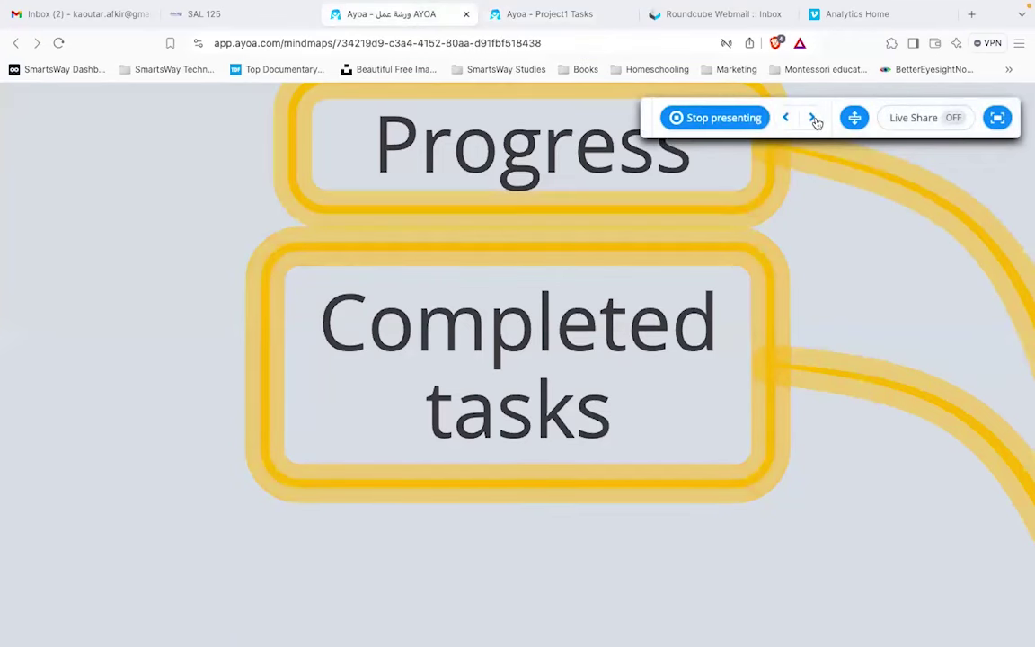
{"action": "left_click", "coordinate": [811, 118]}
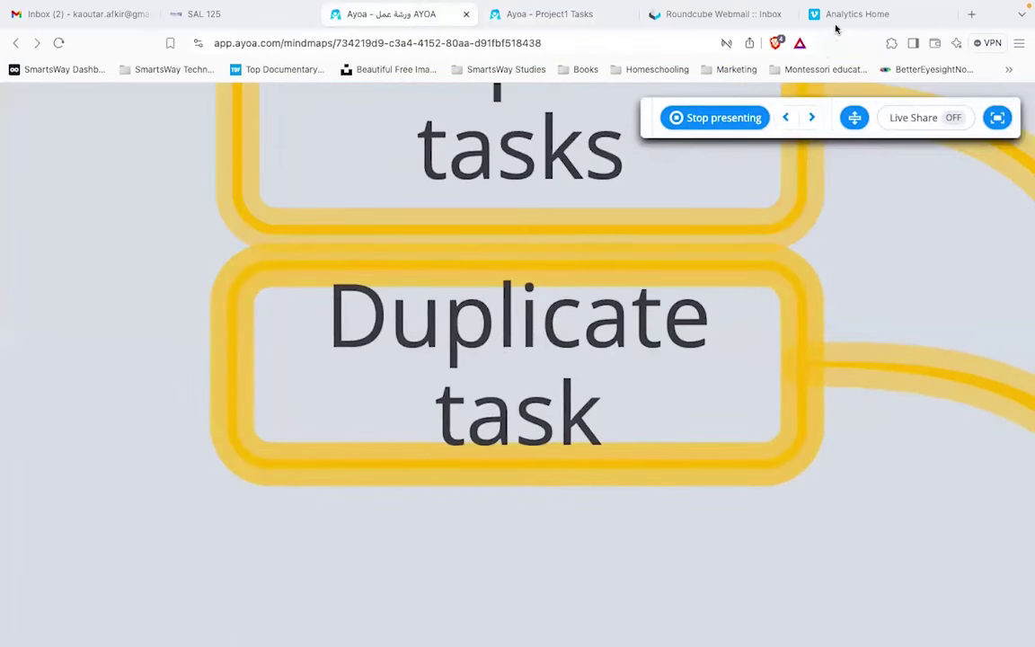
{"action": "left_click", "coordinate": [543, 16]}
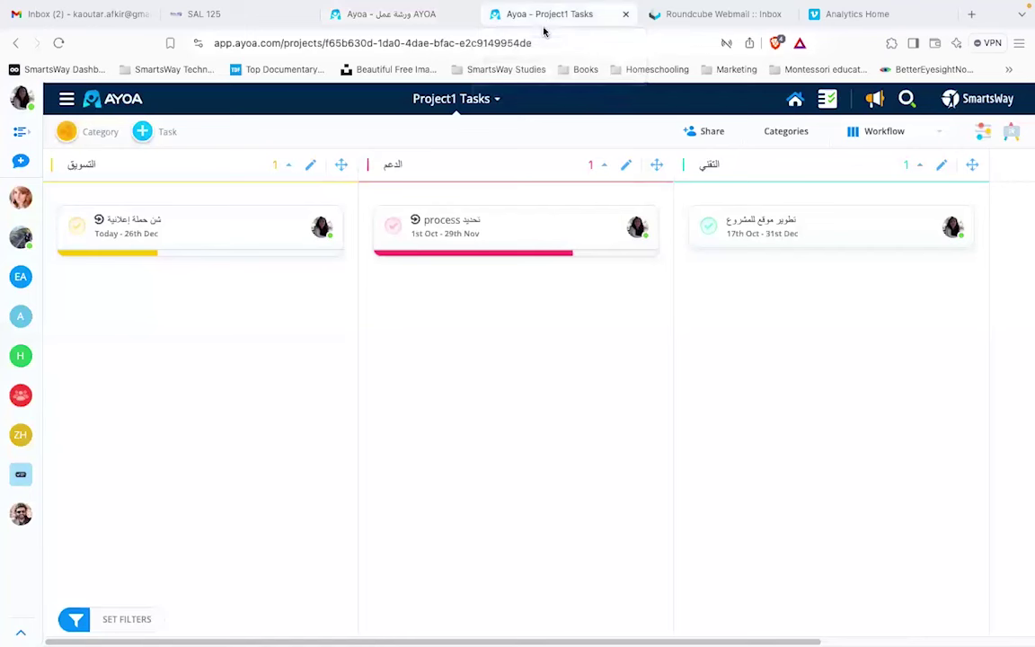
Step: Duplicate the task "شن حملة إعلانية" into the التسويق category of Project1 Tasks and close its details
{"action": "left_click", "coordinate": [196, 243]}
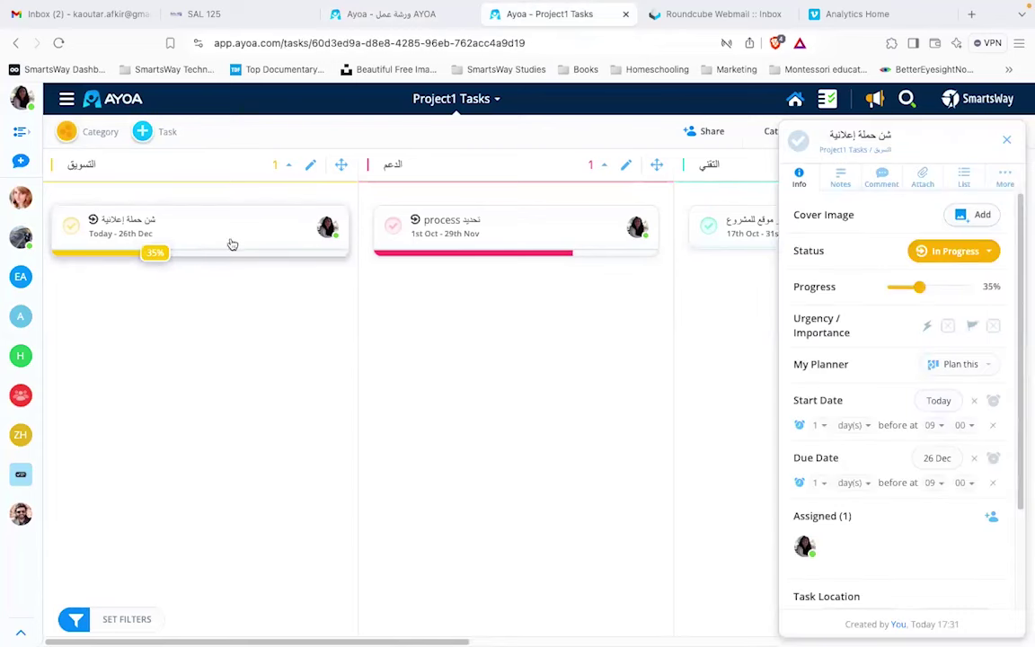
{"action": "left_click", "coordinate": [999, 179]}
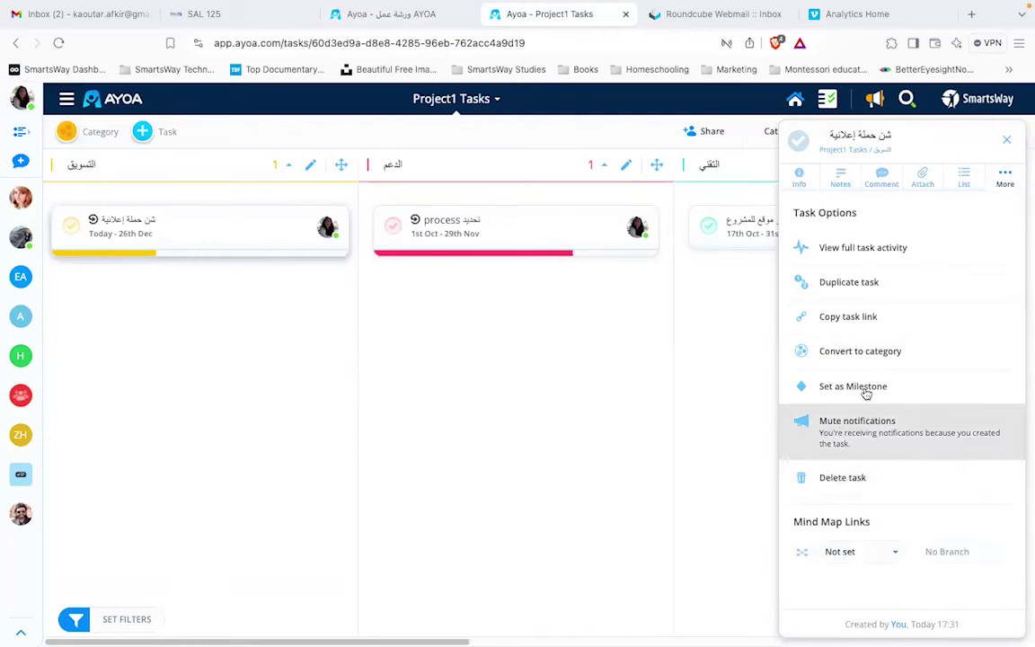
{"action": "left_click", "coordinate": [850, 282]}
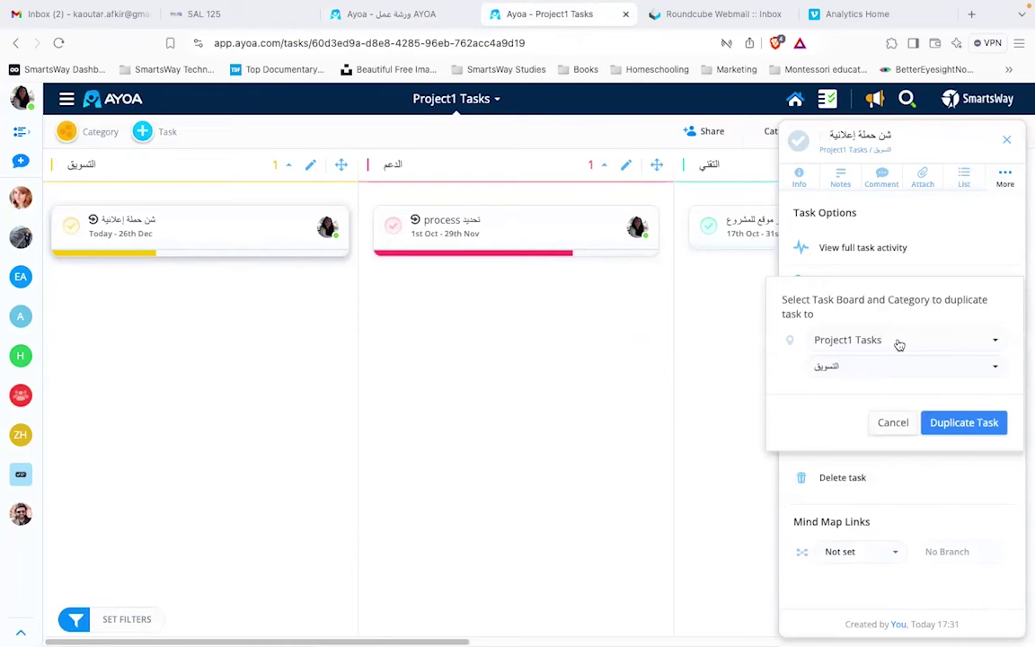
{"action": "left_click", "coordinate": [984, 367]}
{"action": "left_click", "coordinate": [982, 369]}
{"action": "left_click", "coordinate": [955, 429]}
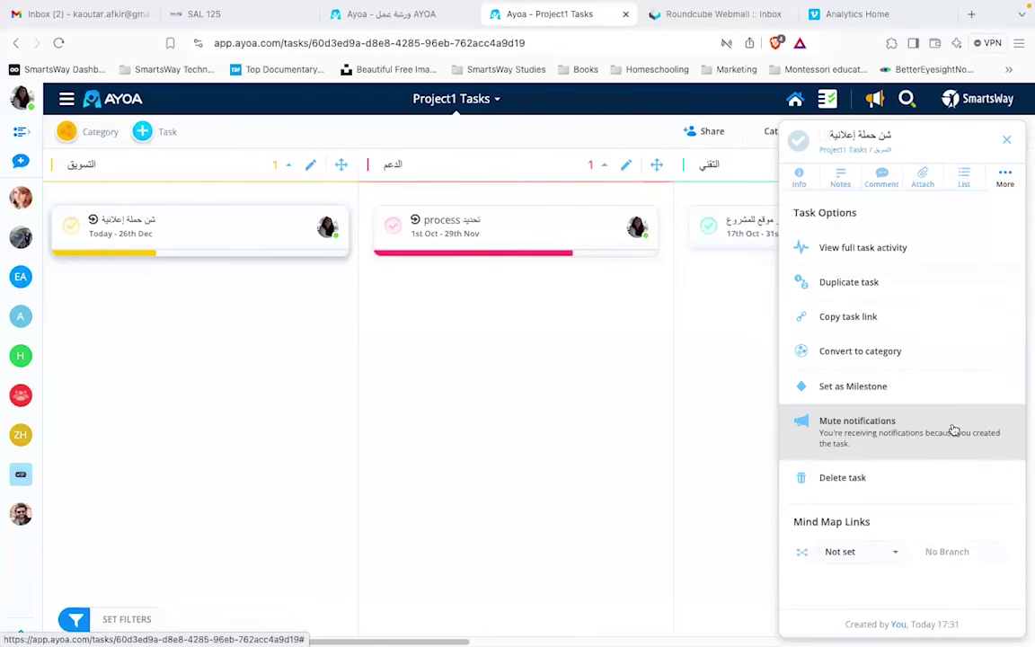
{"action": "left_click", "coordinate": [1007, 144]}
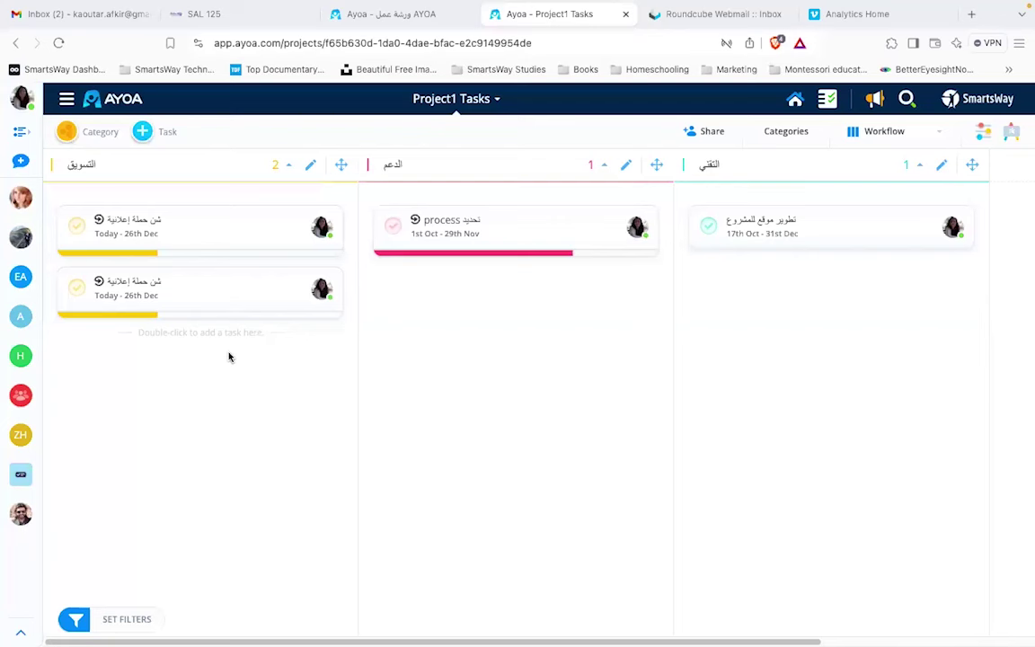
Step: Reset the progress of the duplicated task "شن حملة إعلانية" to 0% and set its start date to 22 April 2025
{"action": "left_click", "coordinate": [162, 293]}
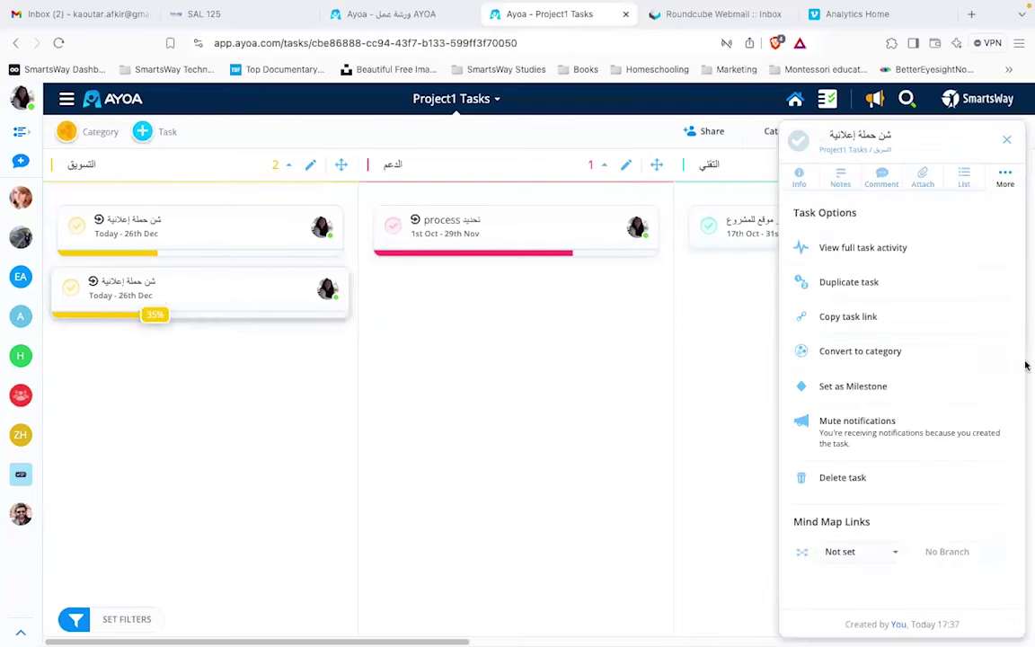
{"action": "left_click", "coordinate": [801, 179]}
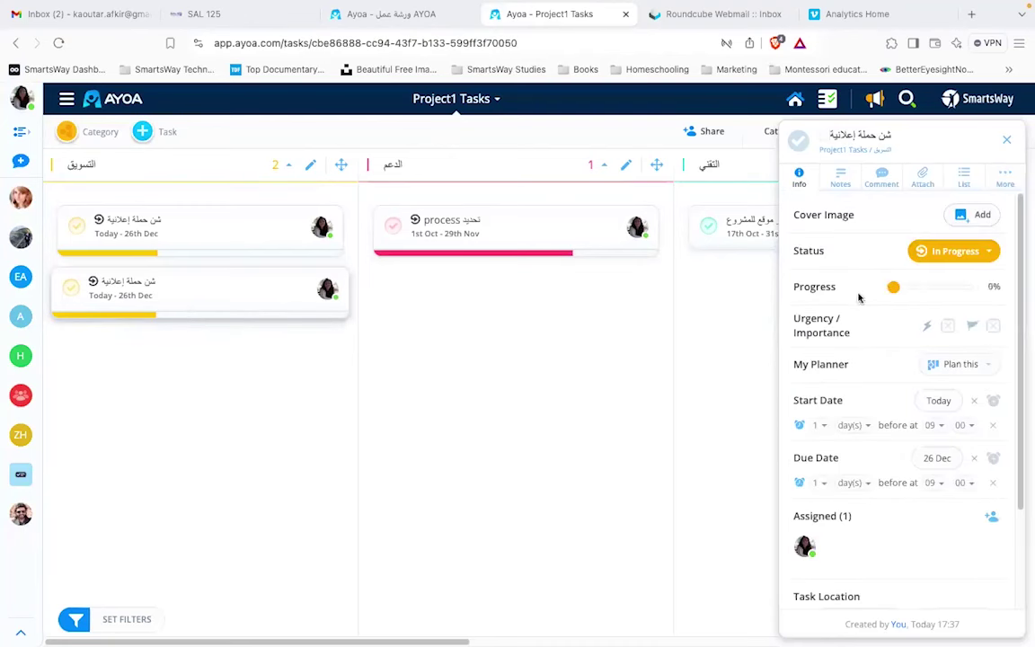
{"action": "left_click", "coordinate": [936, 399]}
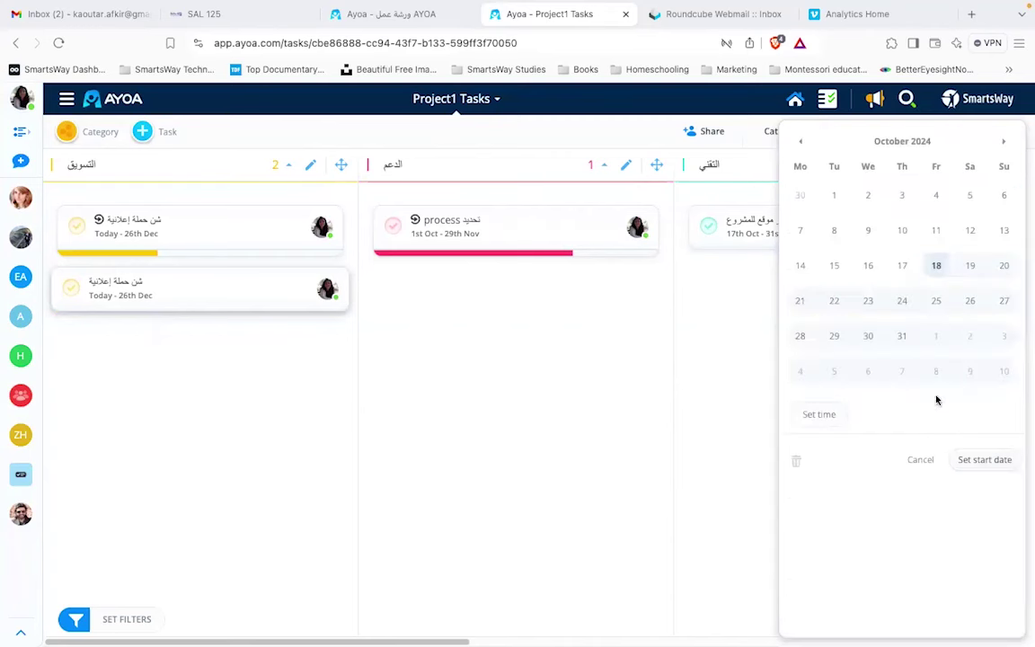
{"action": "left_click", "coordinate": [1006, 143]}
{"action": "left_click", "coordinate": [1006, 143]}
{"action": "left_click", "coordinate": [1007, 144]}
{"action": "left_click", "coordinate": [1007, 144]}
{"action": "left_click", "coordinate": [1006, 143]}
{"action": "left_click", "coordinate": [1006, 143]}
{"action": "left_click", "coordinate": [835, 300]}
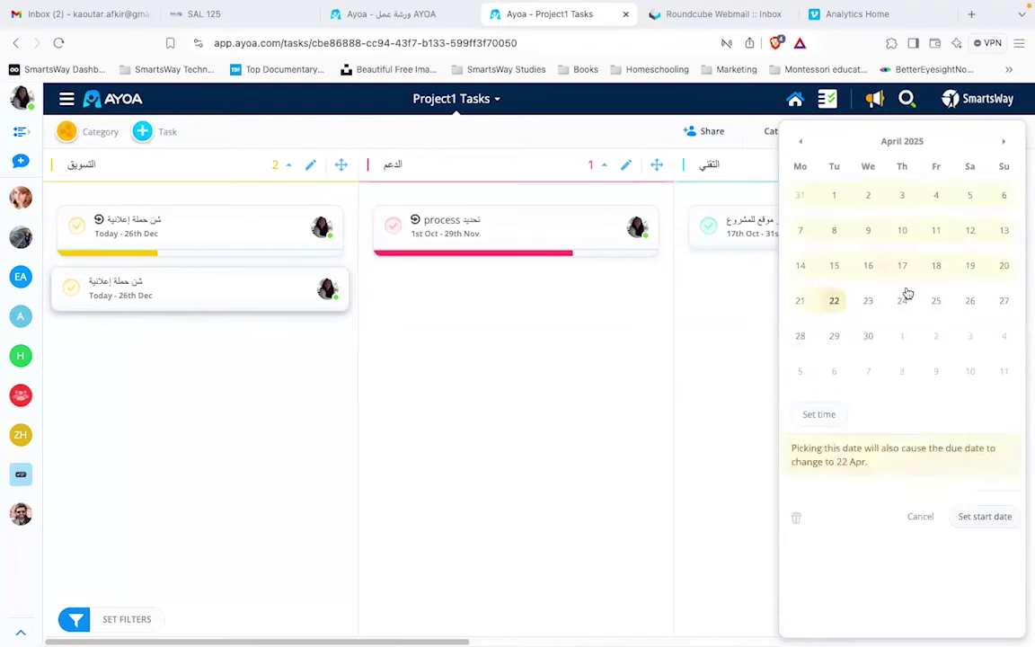
{"action": "left_click", "coordinate": [986, 518]}
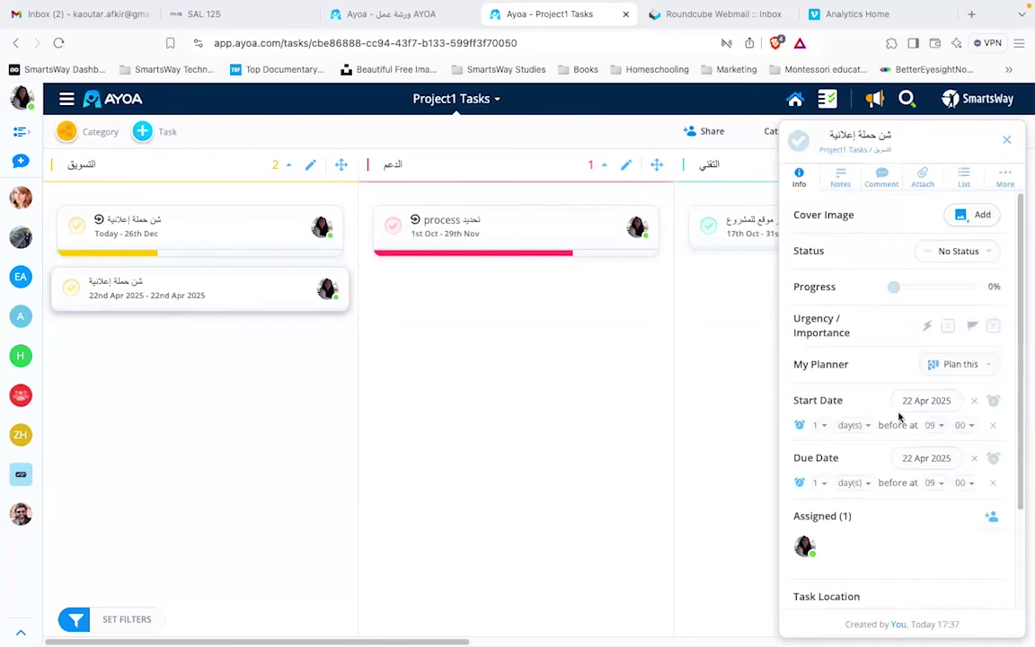
Step: Set the duplicated task's due date to 30 April 2025 and close its details
{"action": "left_click", "coordinate": [934, 459]}
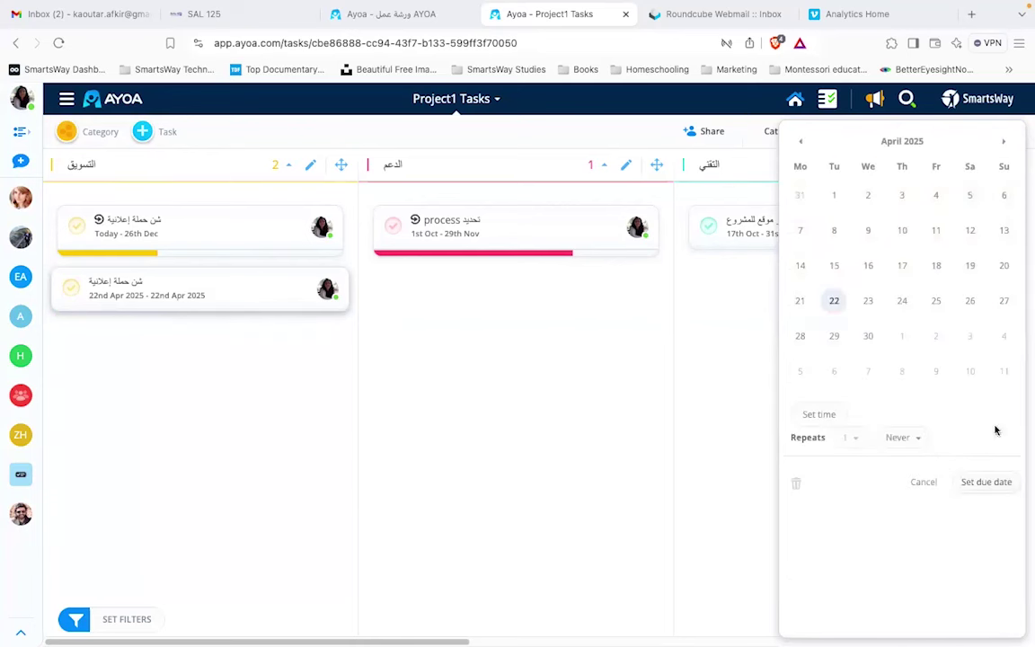
{"action": "left_click", "coordinate": [868, 337]}
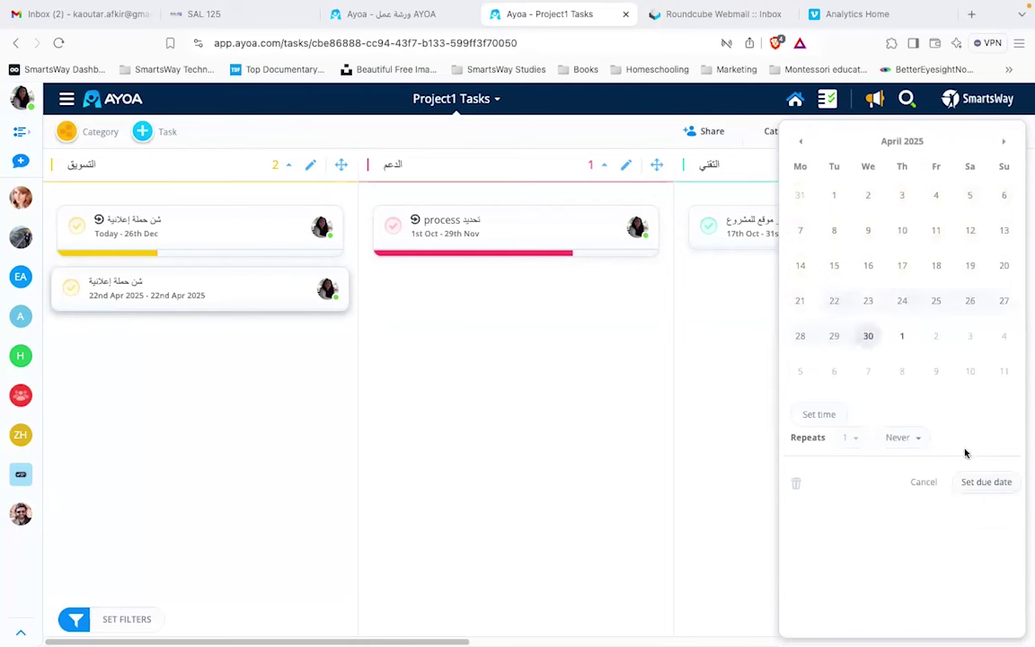
{"action": "left_click", "coordinate": [981, 483]}
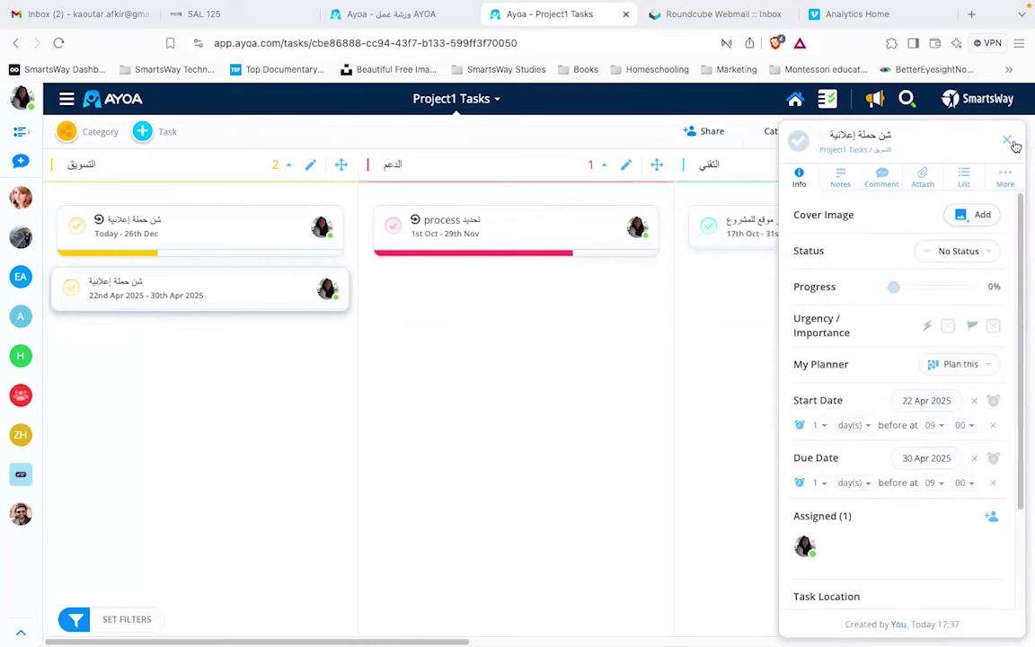
{"action": "left_click", "coordinate": [1007, 140]}
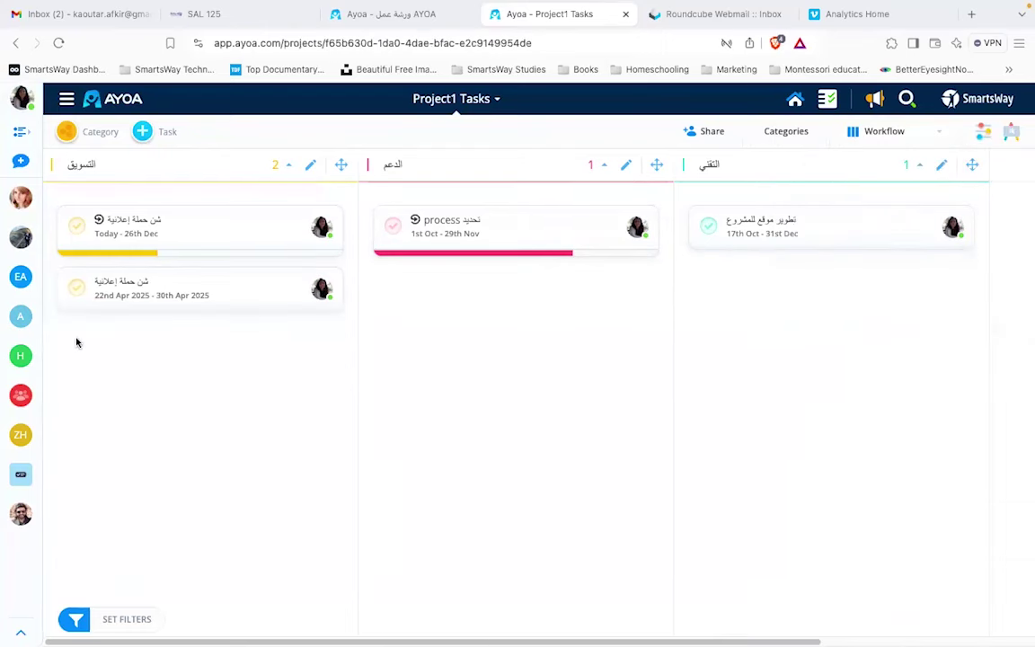
Step: Advance the mind map presentation to the Urgency/Importance topic and return to the Project1 Tasks board
{"action": "left_click", "coordinate": [385, 16]}
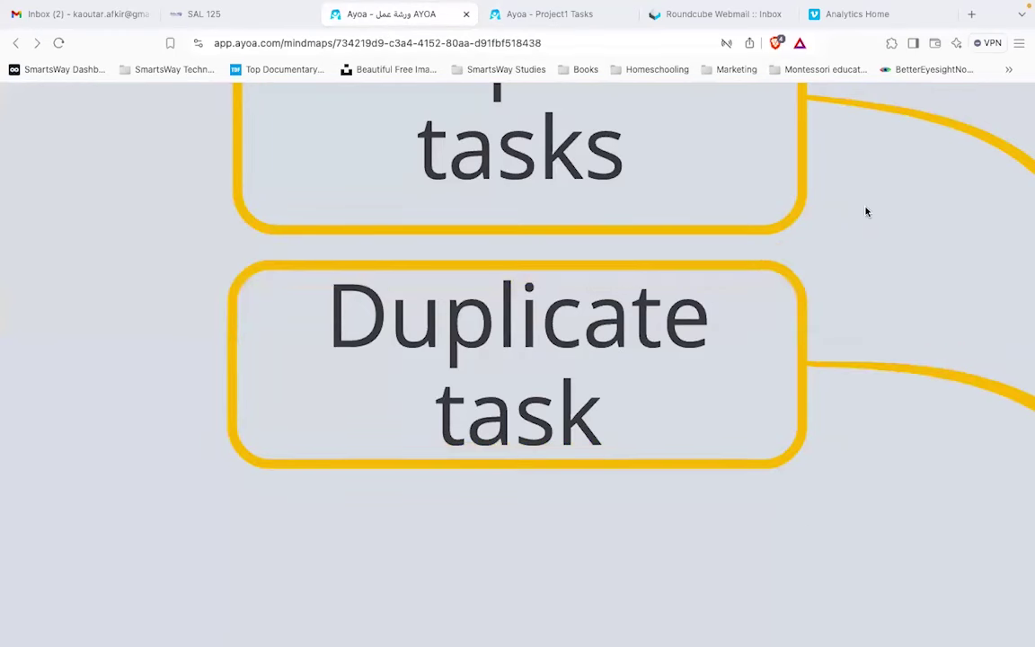
{"action": "mouse_move", "coordinate": [796, 196]}
{"action": "left_click", "coordinate": [811, 117]}
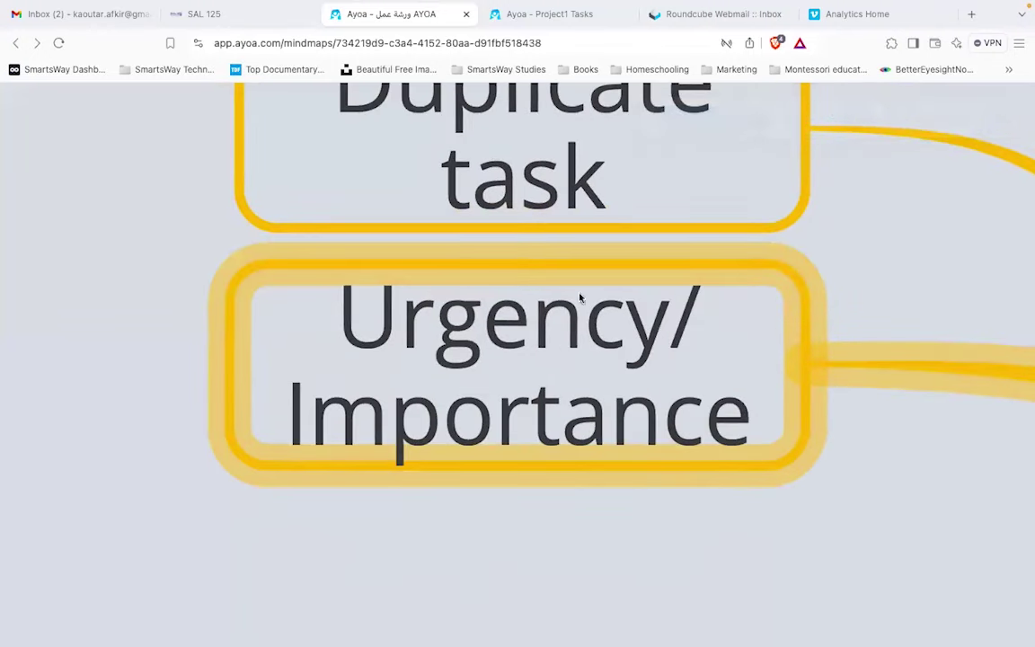
{"action": "left_click", "coordinate": [543, 15]}
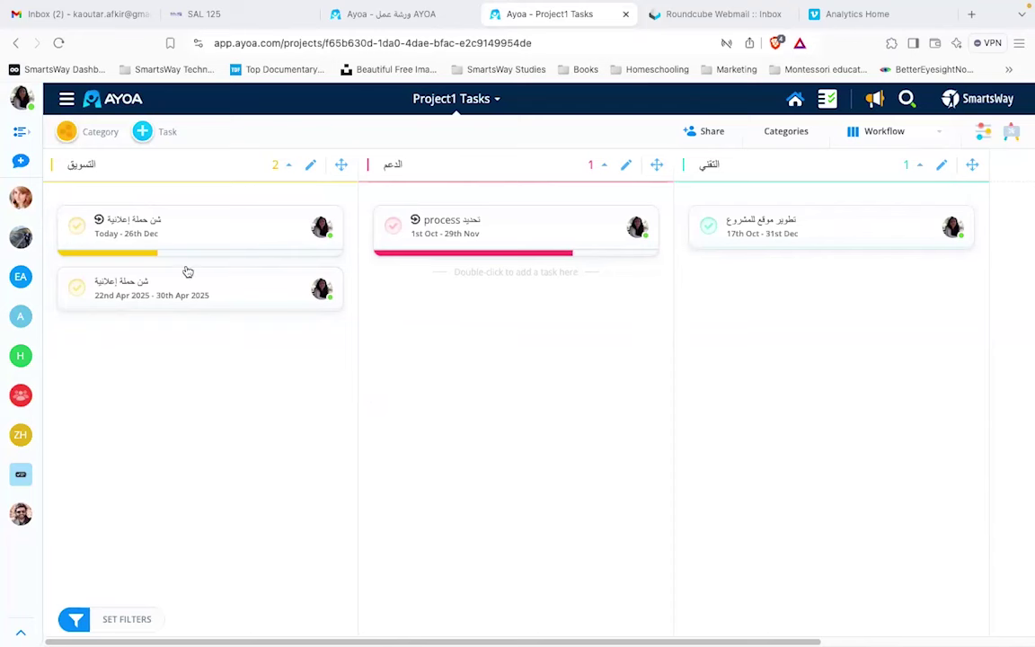
Step: Set the original task "شن حملة إعلانية" to red urgency and orange importance, and close its details
{"action": "left_click", "coordinate": [198, 238]}
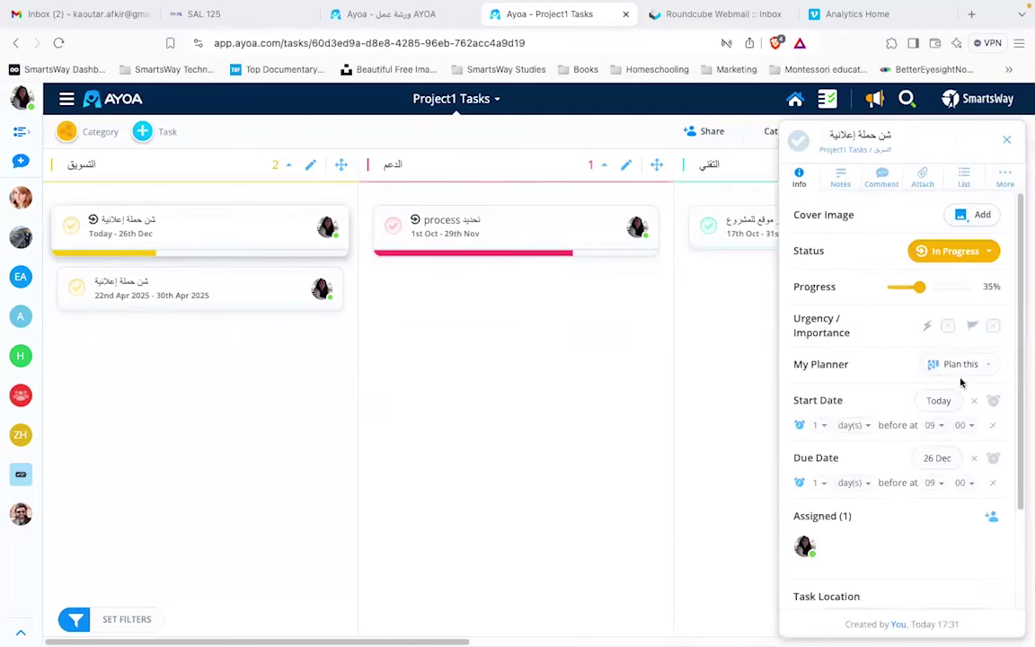
{"action": "left_click", "coordinate": [947, 329]}
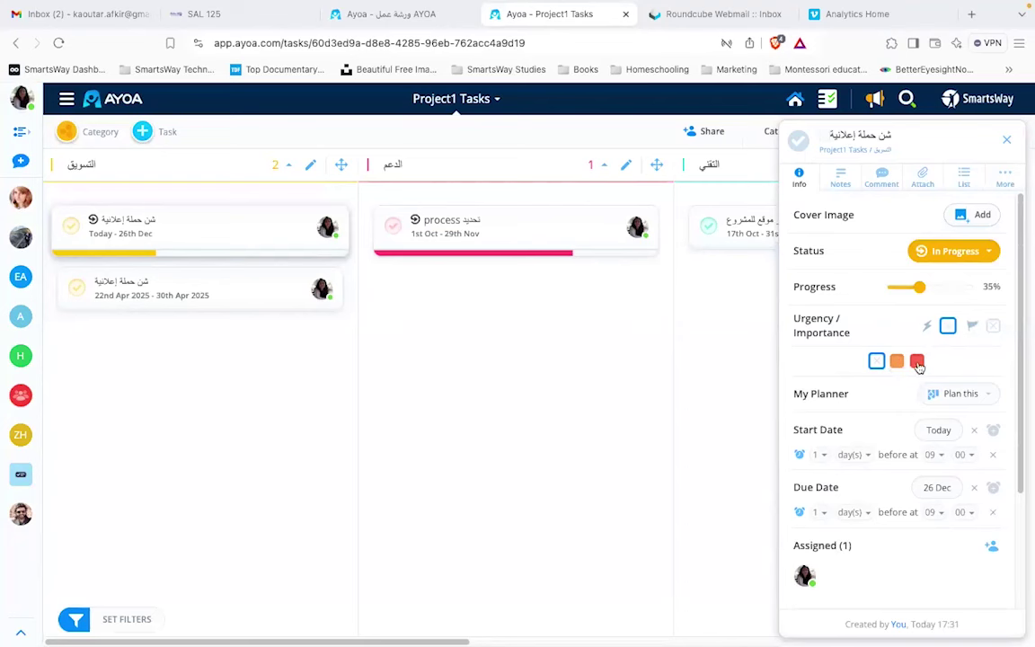
{"action": "left_click", "coordinate": [917, 362]}
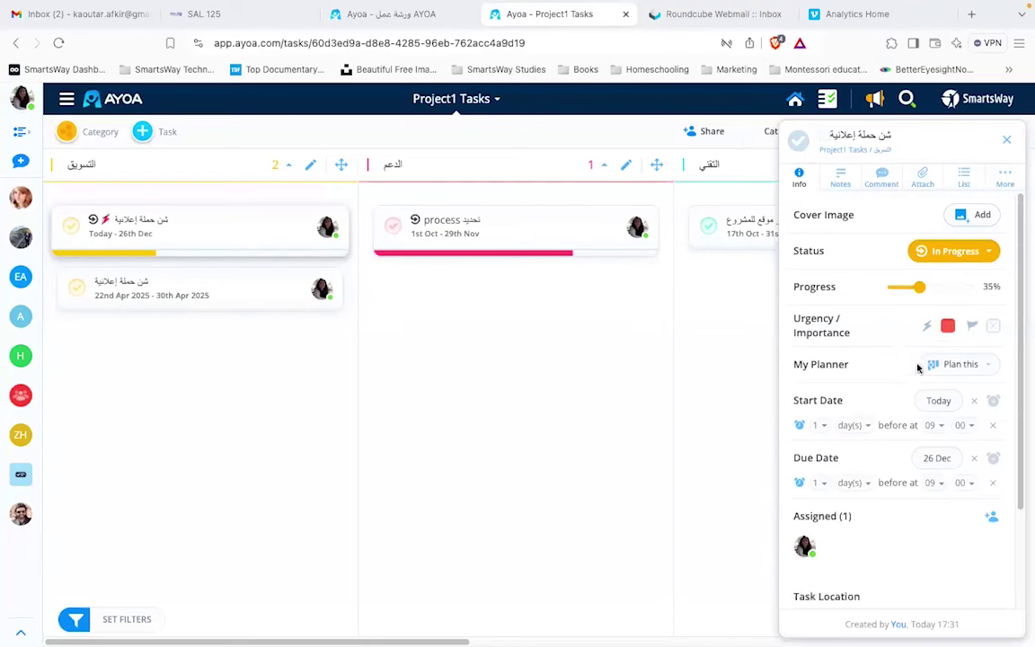
{"action": "left_click", "coordinate": [993, 325]}
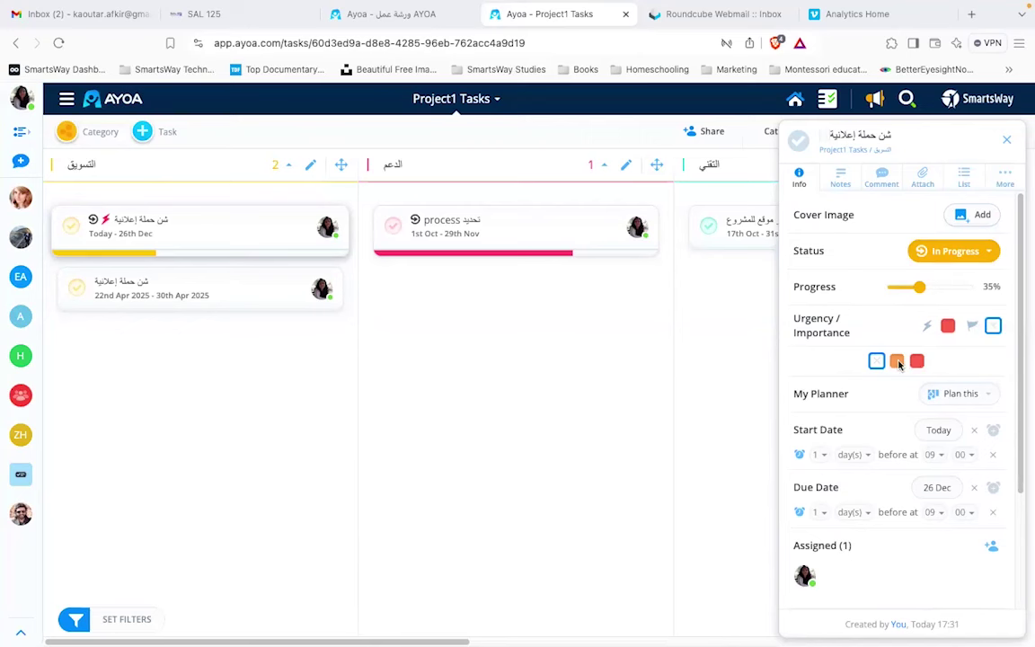
{"action": "left_click", "coordinate": [896, 361]}
{"action": "left_click", "coordinate": [1006, 139]}
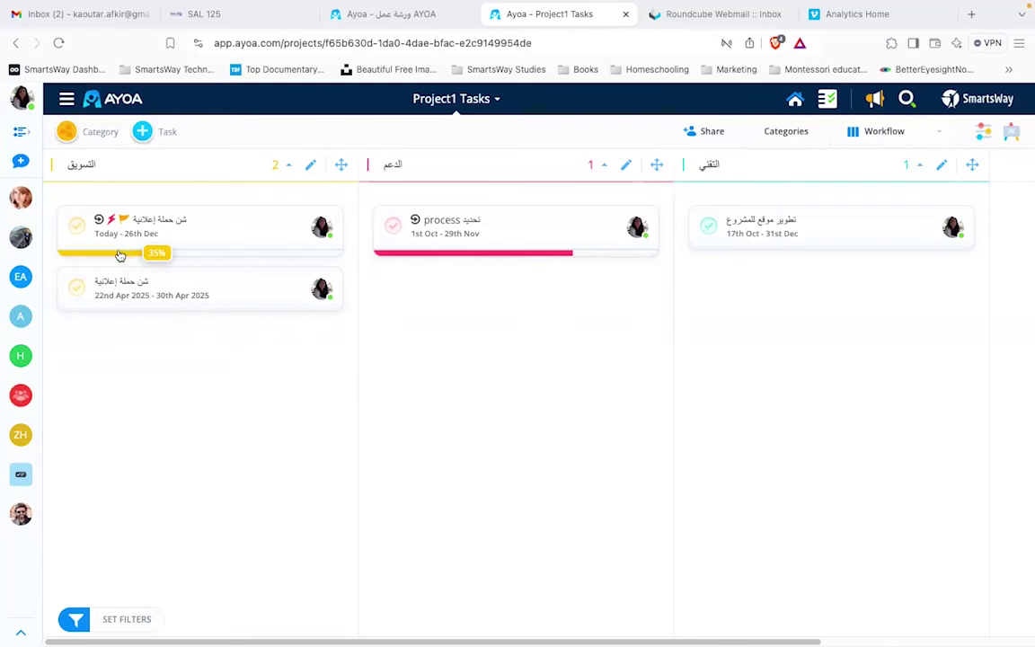
Step: Advance the mind map presentation past the Urgency/Importance topic and return to the Project1 Tasks board
{"action": "left_click", "coordinate": [373, 15]}
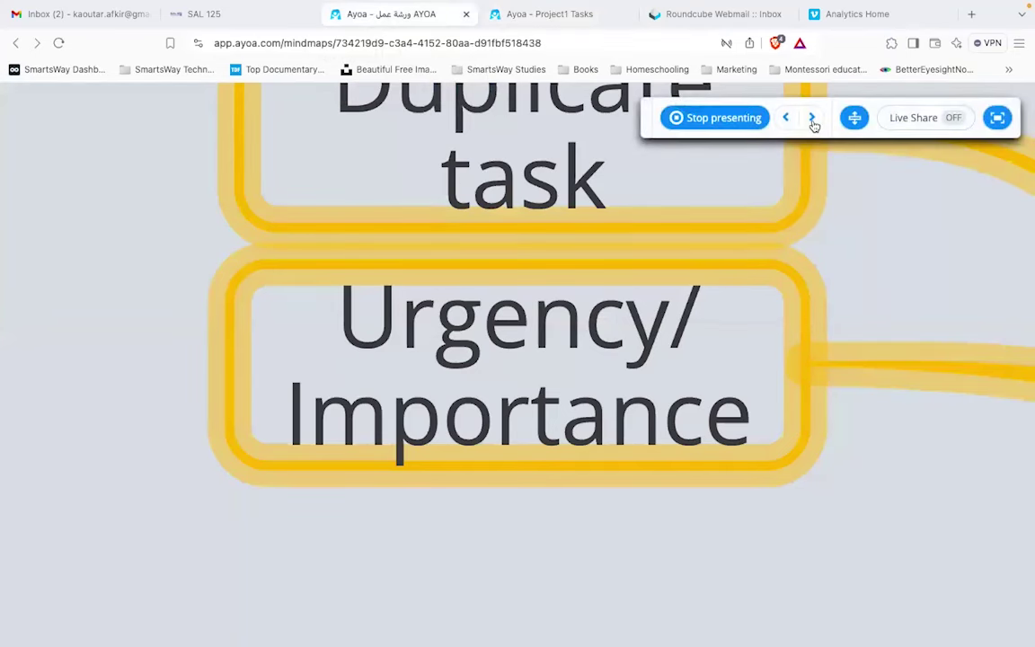
{"action": "left_click", "coordinate": [812, 122]}
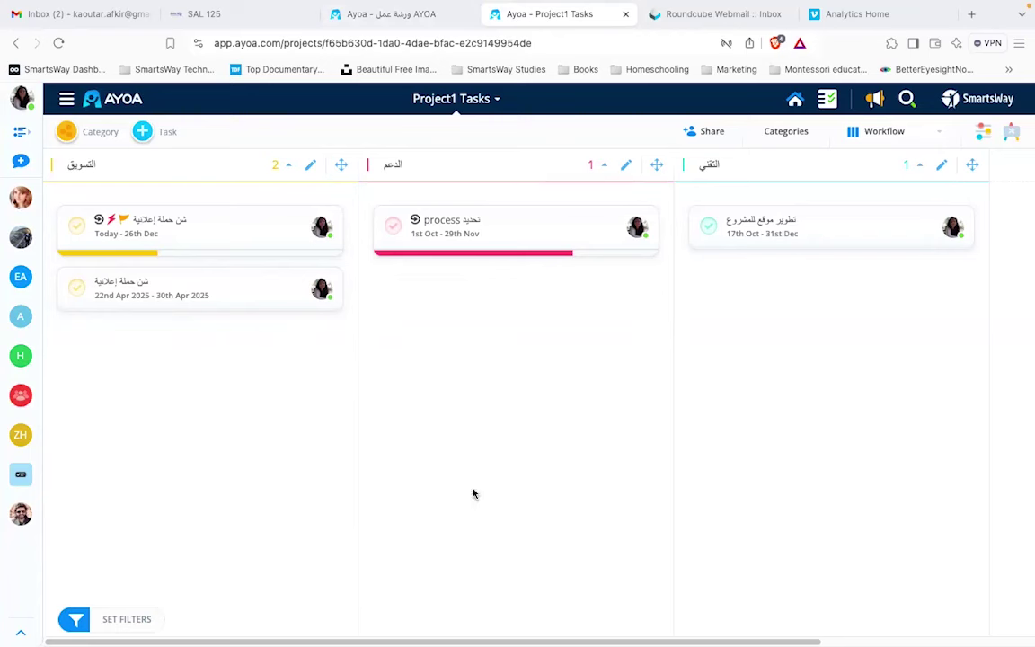
{"action": "left_click", "coordinate": [539, 15]}
Step: Set the start-date reminder of the original task "شن حملة إعلانية" to 10 days before
{"action": "left_click", "coordinate": [238, 236]}
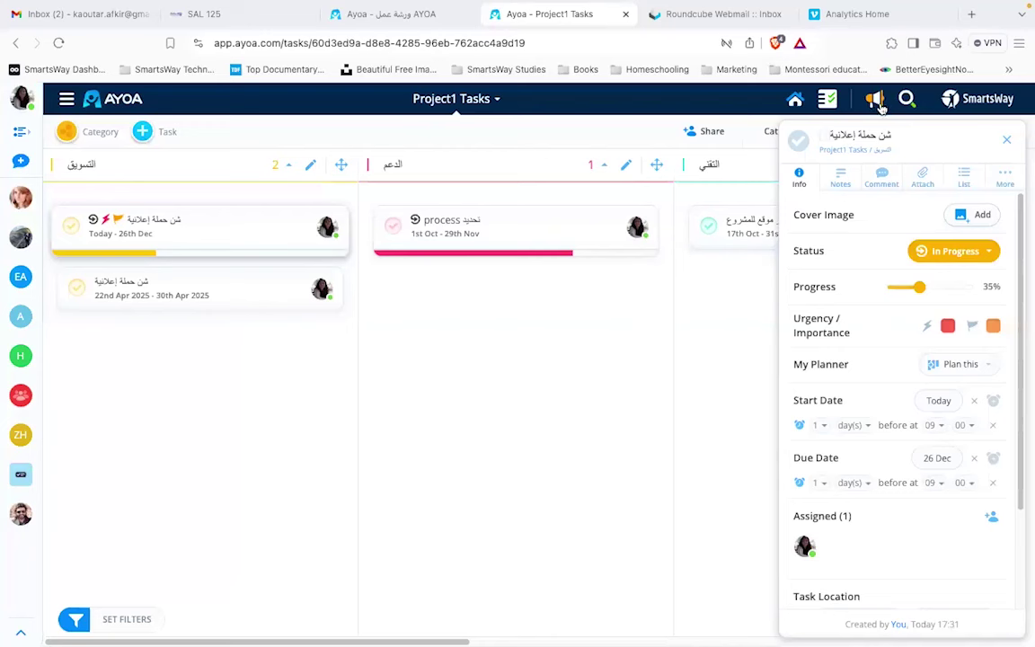
{"action": "left_click", "coordinate": [826, 426]}
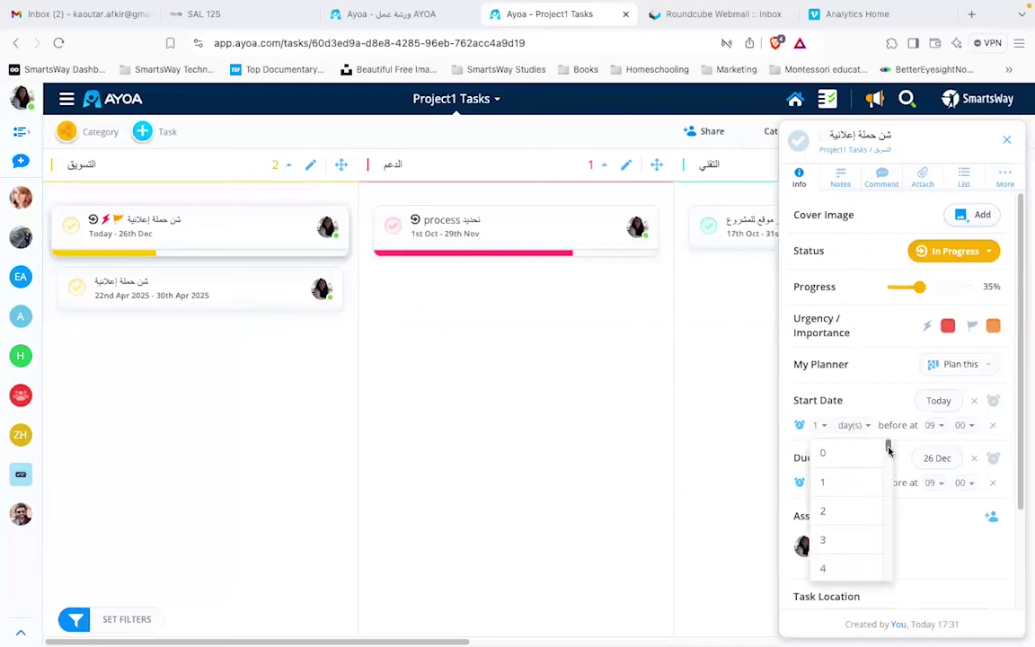
{"action": "scroll", "coordinate": [888, 449], "scroll_direction": "down", "scroll_amount": 4}
{"action": "scroll", "coordinate": [887, 459], "scroll_direction": "up", "scroll_amount": 2}
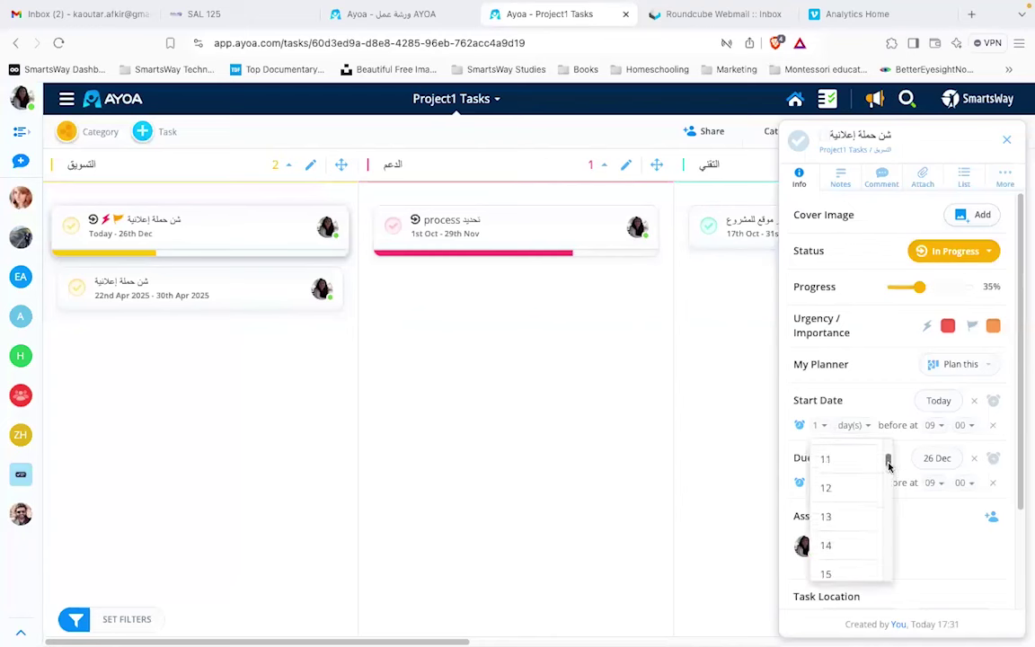
{"action": "left_click", "coordinate": [834, 538]}
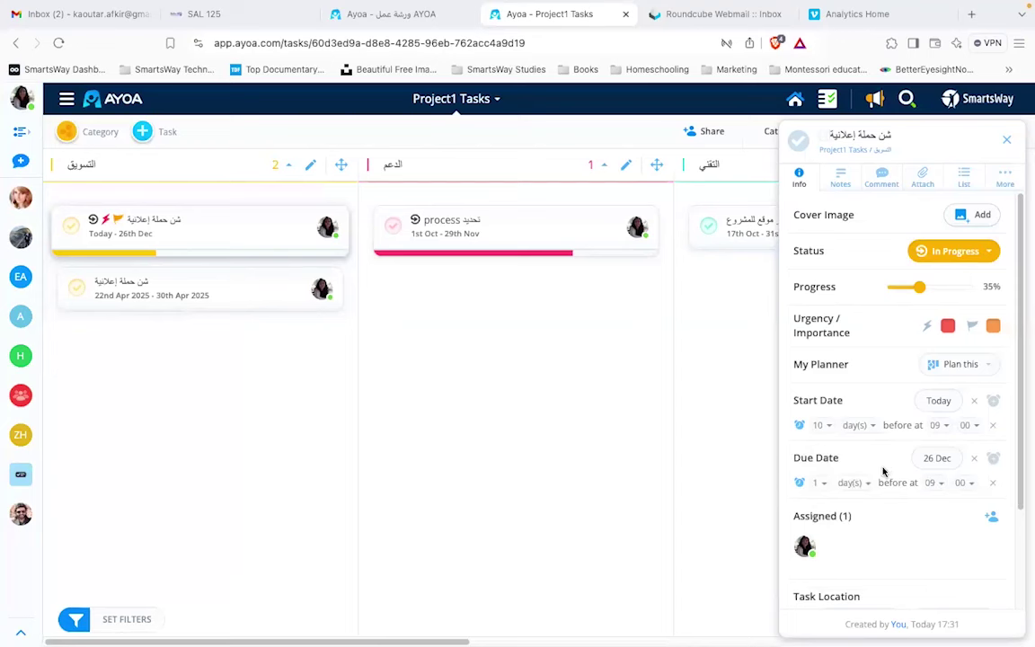
Step: Add a task reminder for 19 October 2024 at 17:45 and close the task's details
{"action": "scroll", "coordinate": [883, 472], "scroll_direction": "down", "scroll_amount": 3}
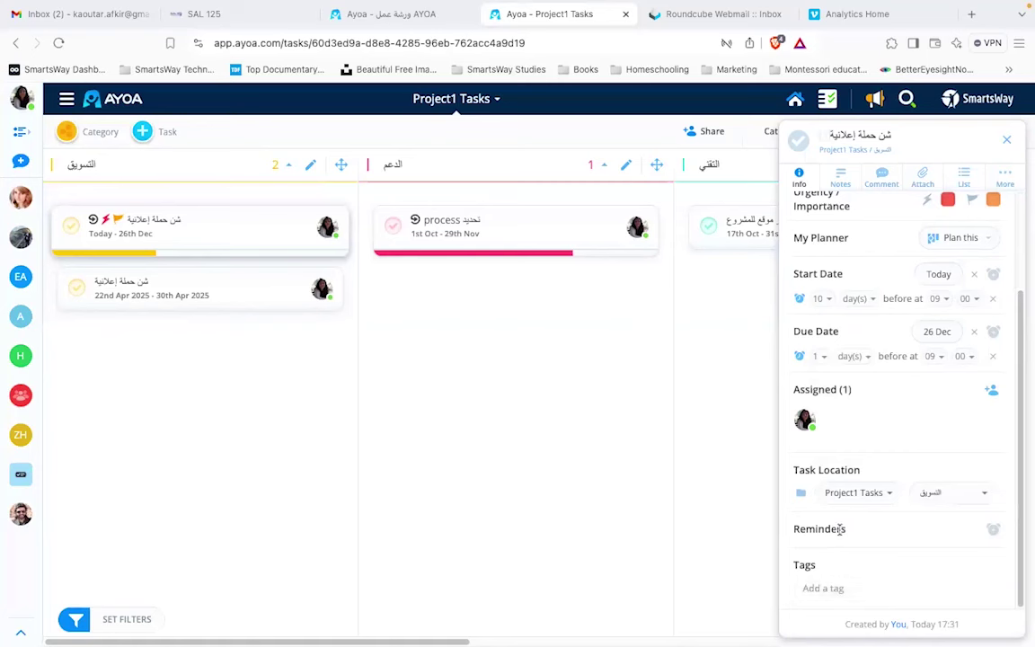
{"action": "left_click", "coordinate": [993, 532]}
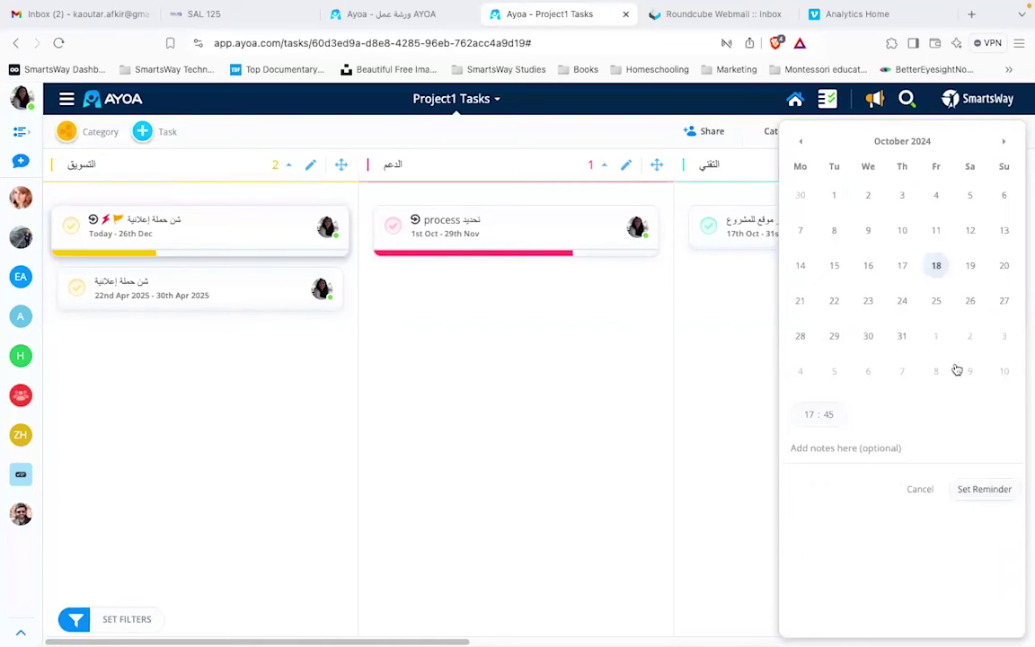
{"action": "left_click", "coordinate": [970, 267]}
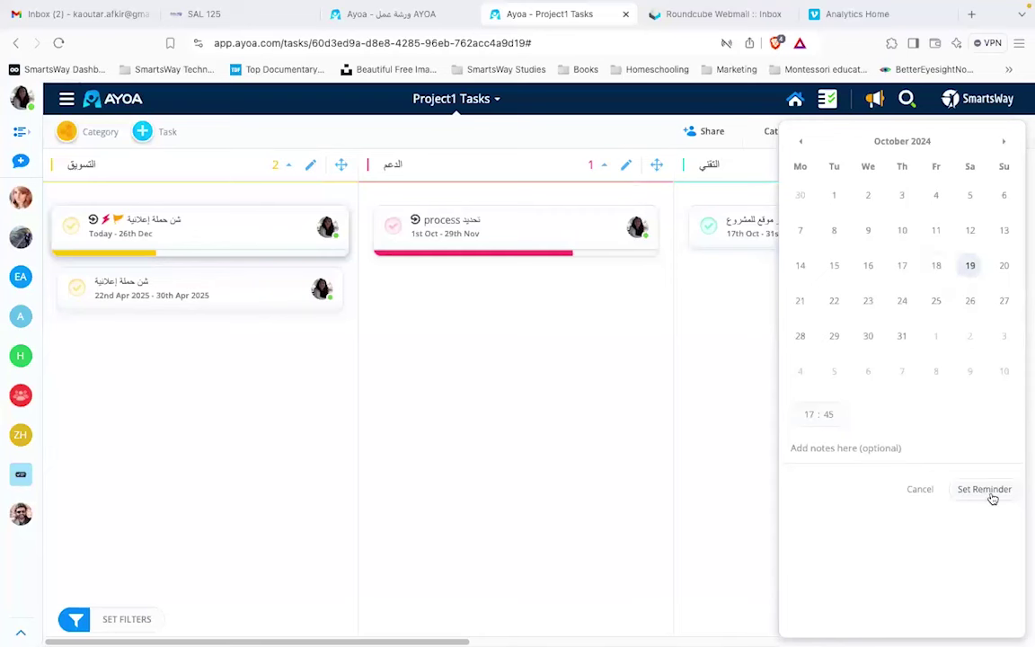
{"action": "left_click", "coordinate": [990, 492]}
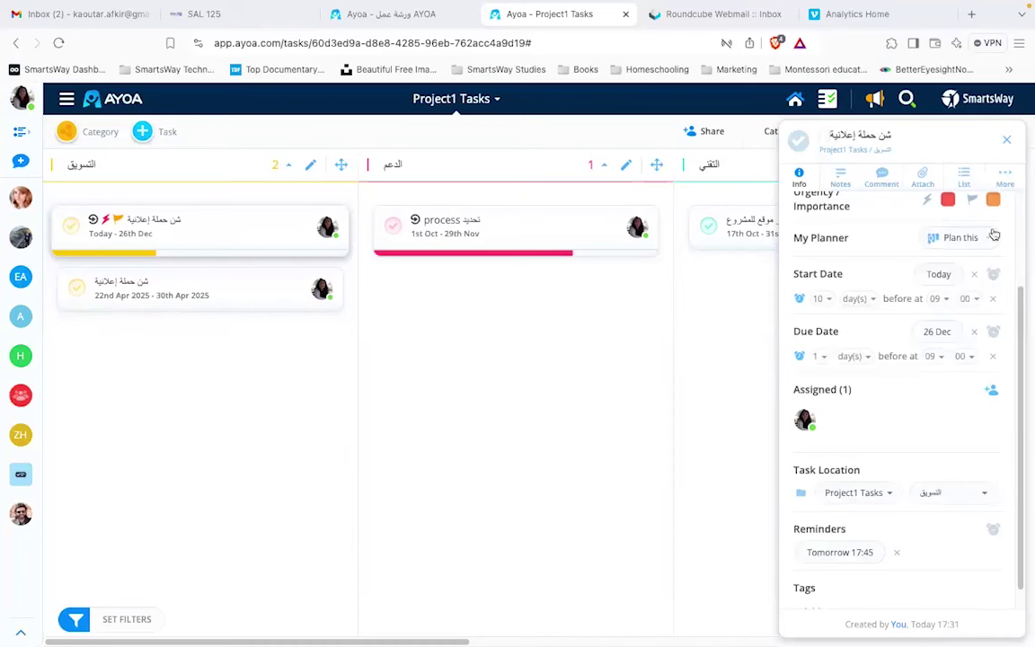
{"action": "left_click", "coordinate": [1007, 141]}
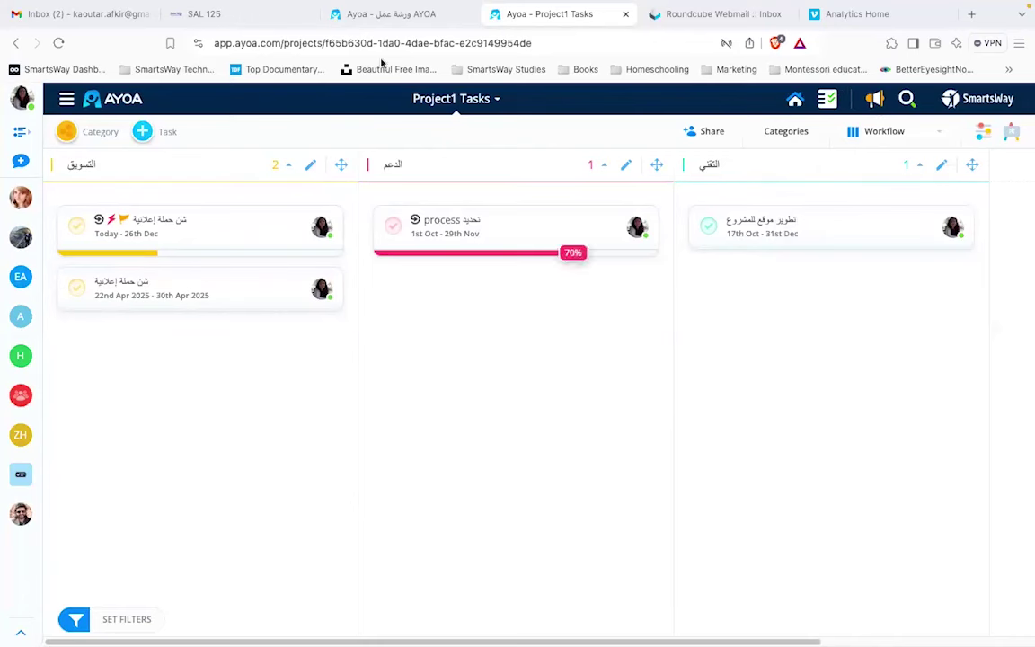
Step: Advance the mind map presentation through Tag to the Filter topic and return to the Project1 Tasks board
{"action": "left_click", "coordinate": [381, 15]}
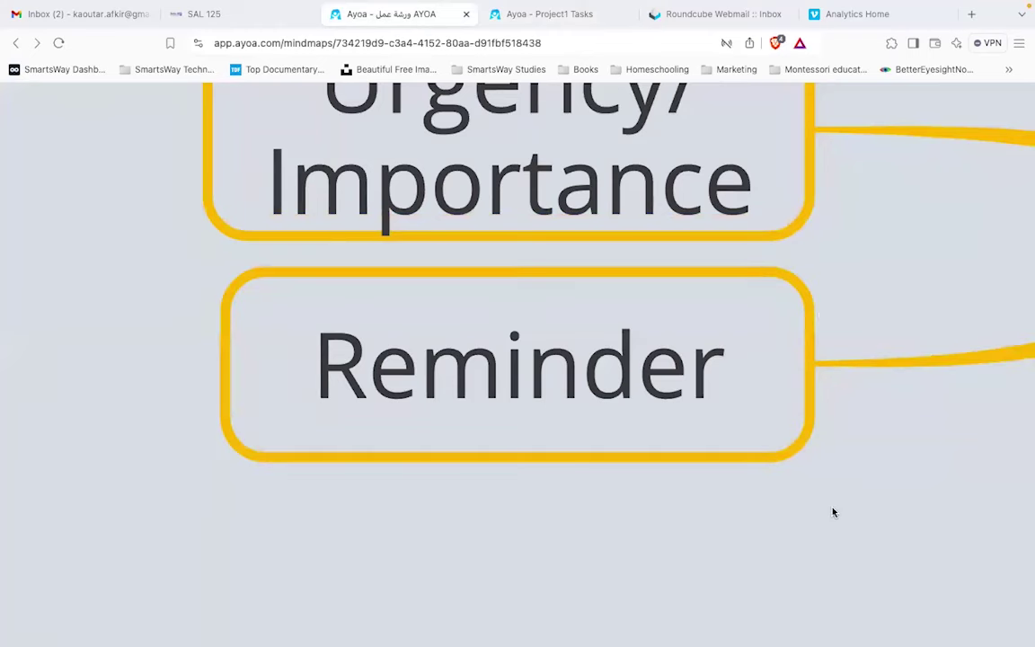
{"action": "left_click", "coordinate": [785, 118]}
{"action": "left_click", "coordinate": [811, 119]}
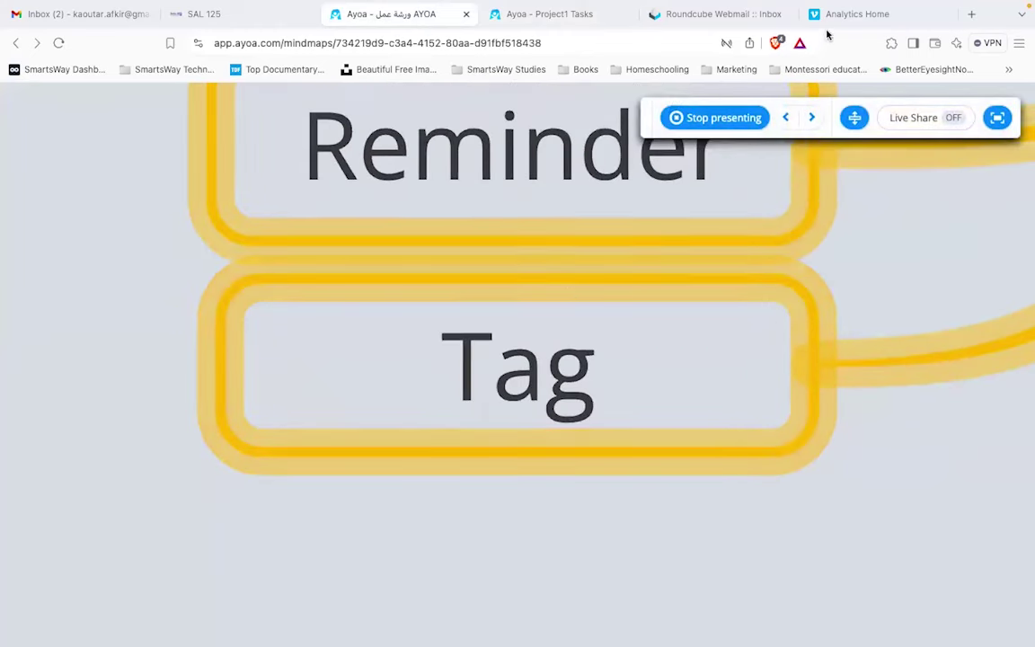
{"action": "left_click", "coordinate": [813, 121]}
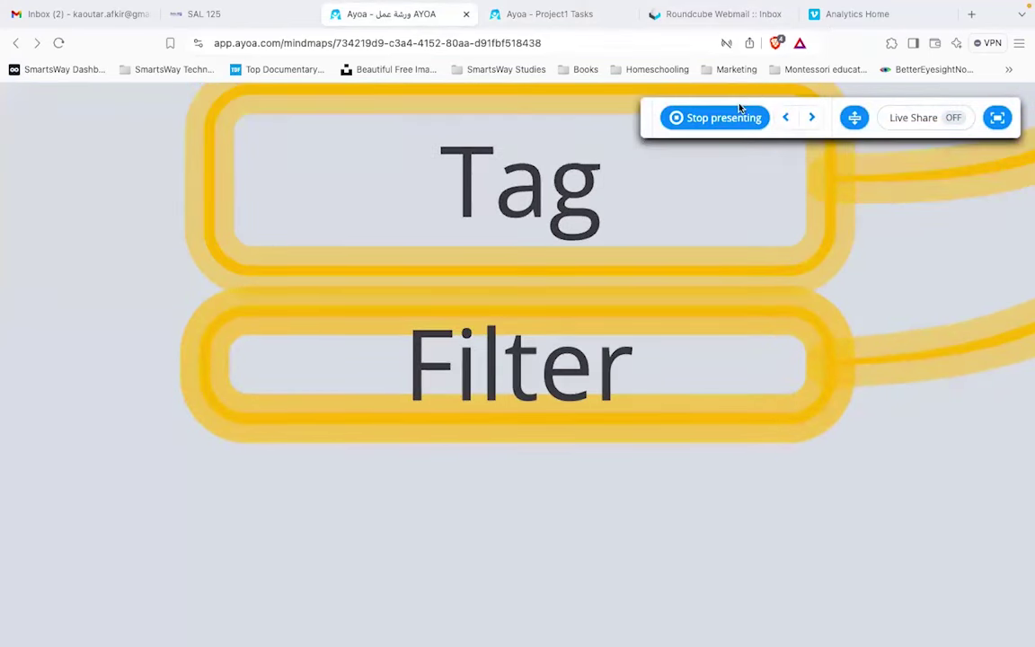
{"action": "left_click", "coordinate": [554, 14]}
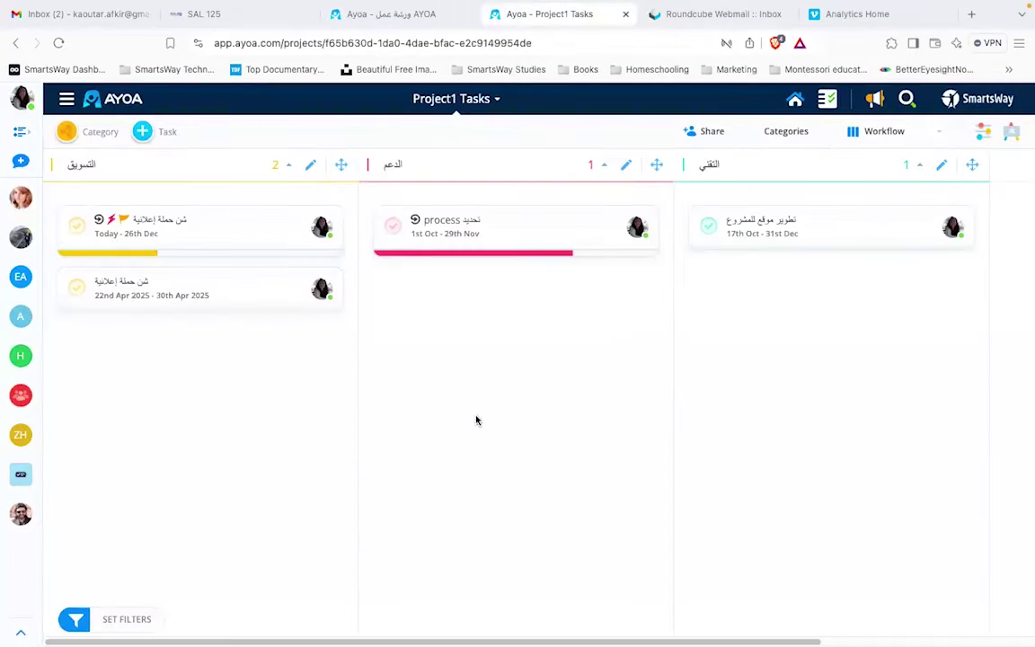
Step: Add the "social media" tag to the original task "شن حملة إعلانية" and close its details
{"action": "left_click", "coordinate": [188, 232]}
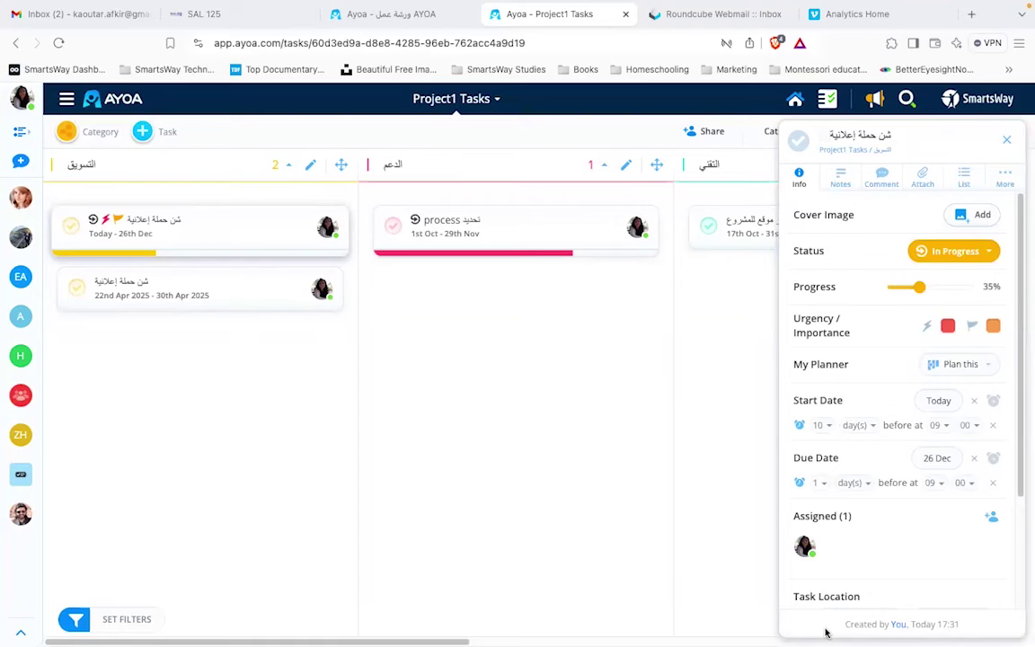
{"action": "scroll", "coordinate": [848, 586], "scroll_direction": "down", "scroll_amount": 2}
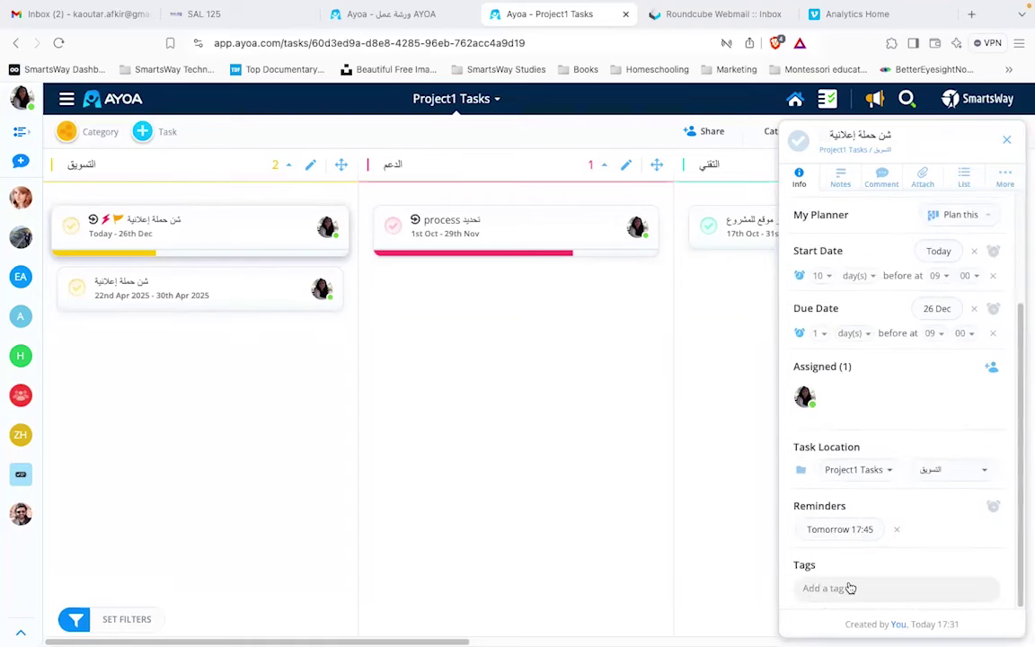
{"action": "left_click", "coordinate": [850, 587]}
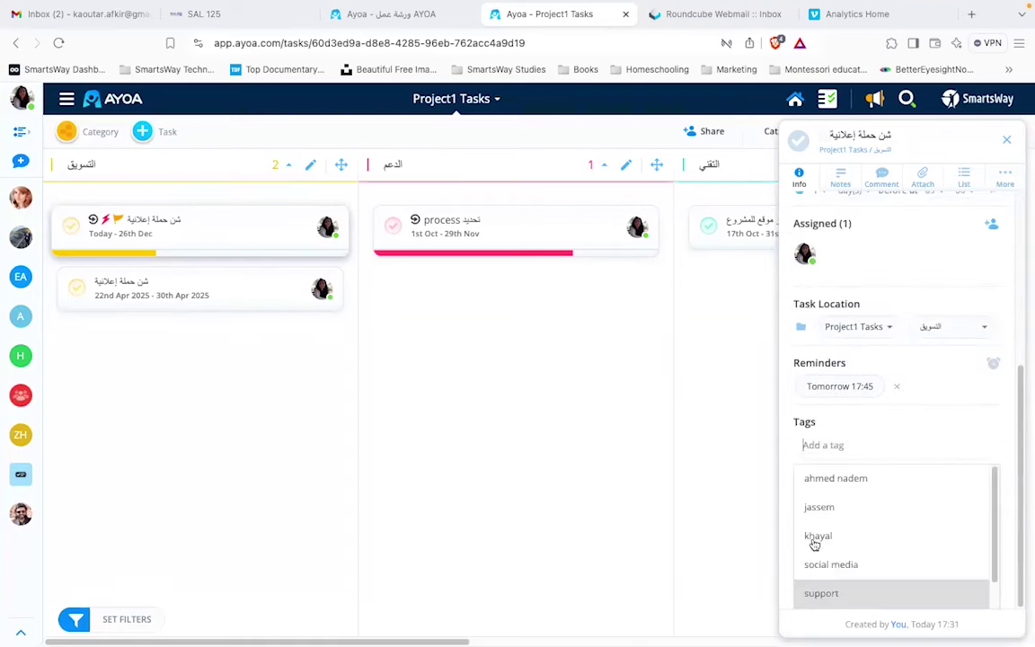
{"action": "left_click", "coordinate": [867, 568]}
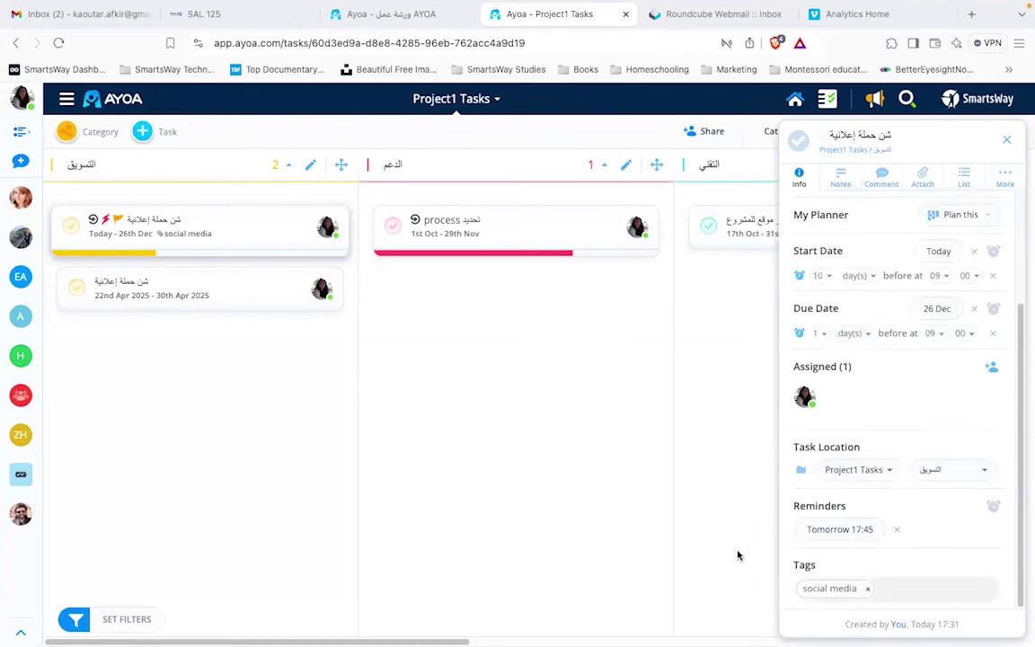
{"action": "left_click", "coordinate": [1008, 142]}
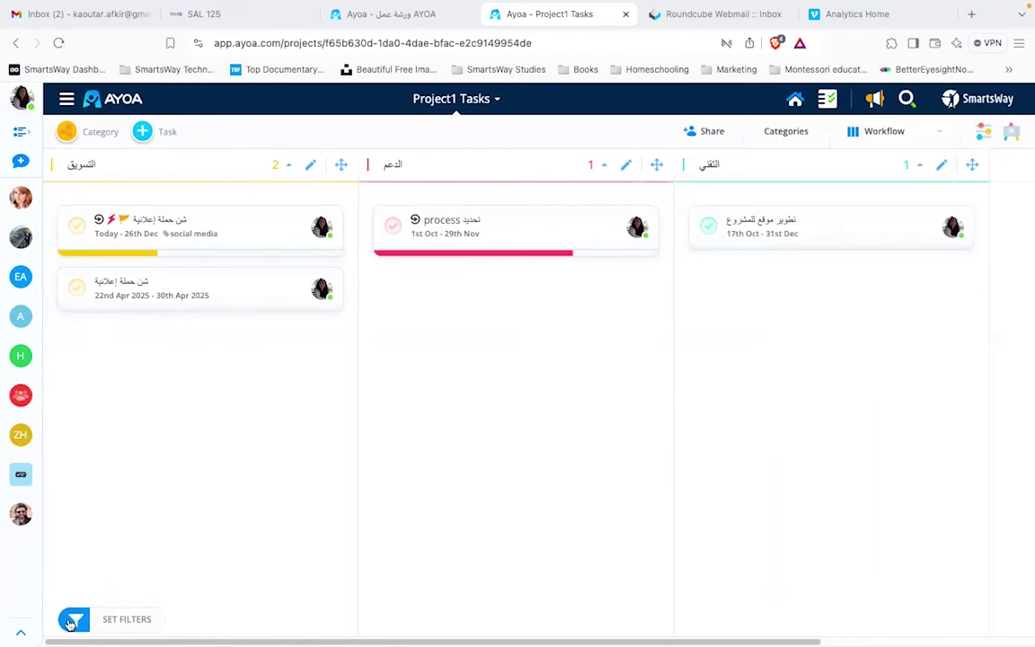
Step: Filter the Project1 board by the "social media" tag, and remove that filter after viewing the matching tasks
{"action": "left_click", "coordinate": [72, 620]}
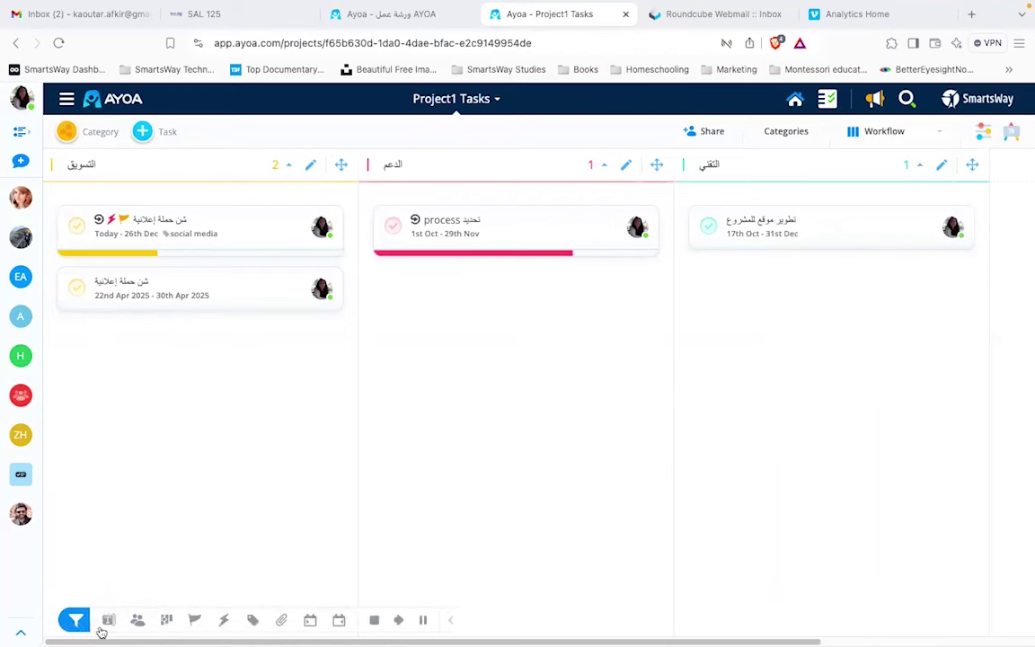
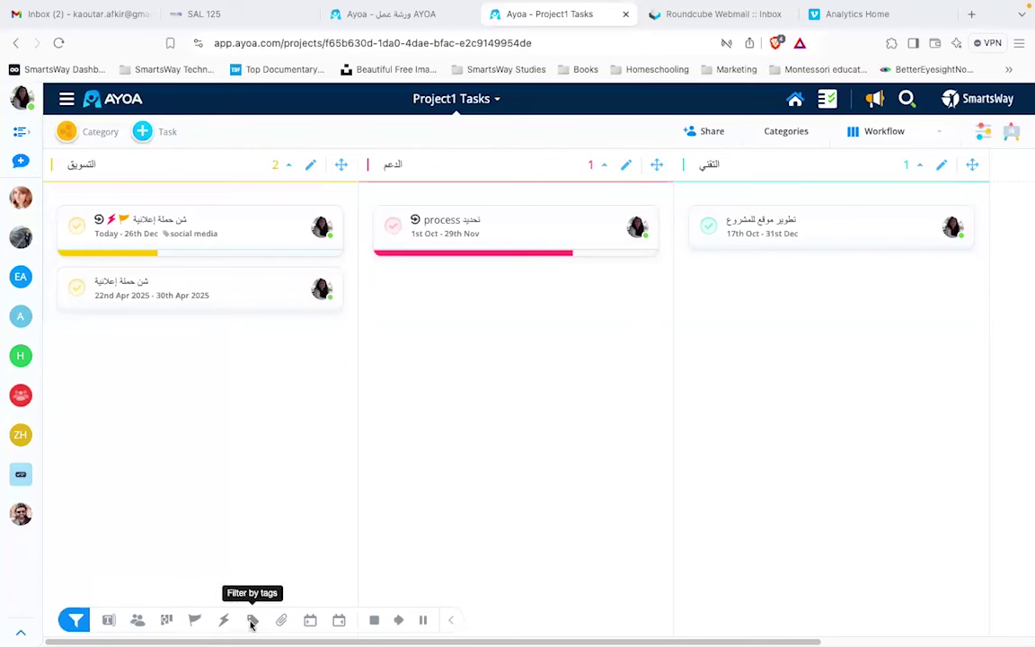
{"action": "left_click", "coordinate": [252, 622]}
{"action": "left_click", "coordinate": [214, 503]}
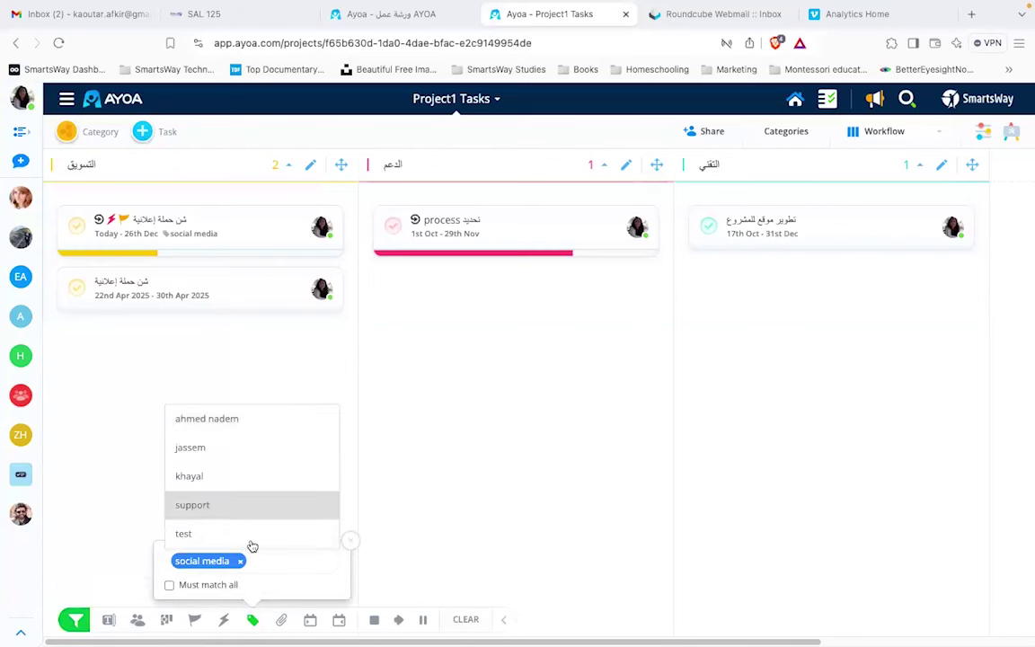
{"action": "left_click", "coordinate": [455, 508]}
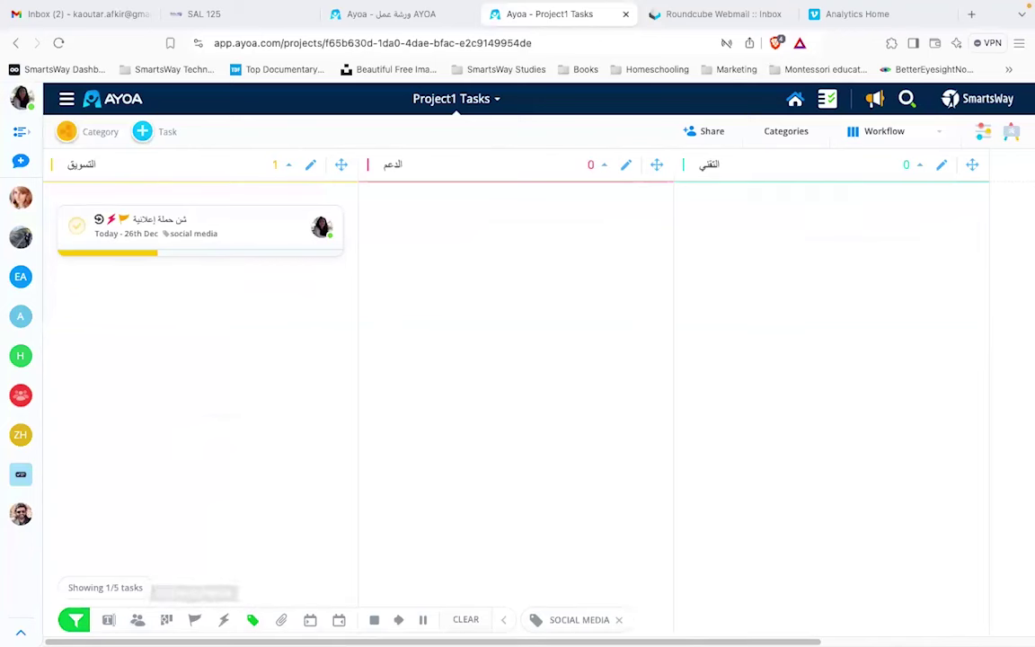
{"action": "left_click", "coordinate": [618, 620]}
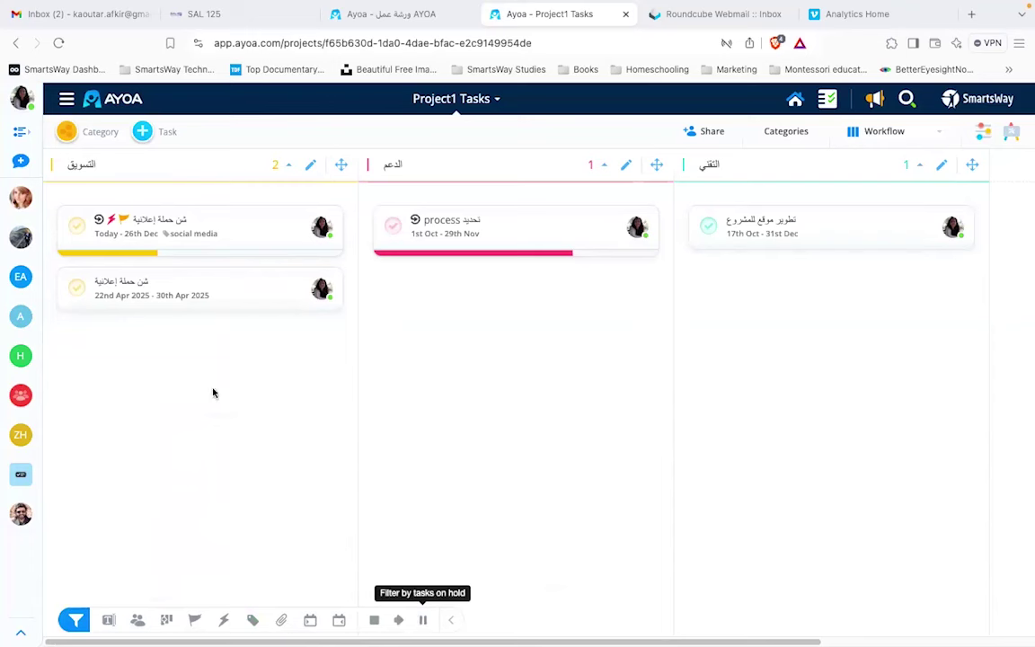
Step: Review the status options of the tagged task "شن حملة إعلانية" and close its details without changing them
{"action": "left_click", "coordinate": [179, 223]}
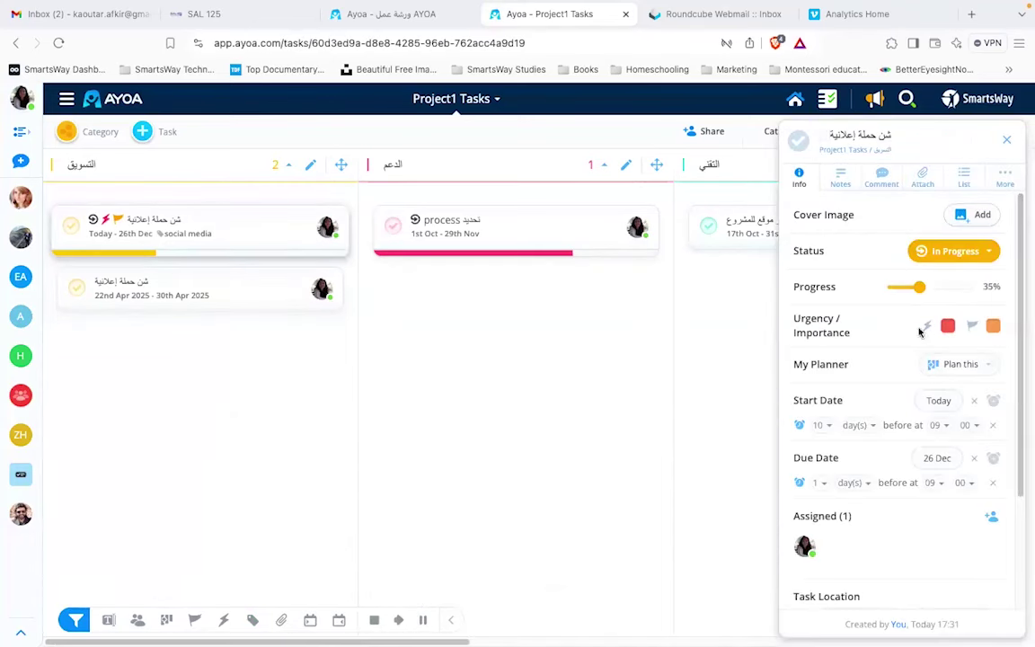
{"action": "left_click", "coordinate": [952, 251]}
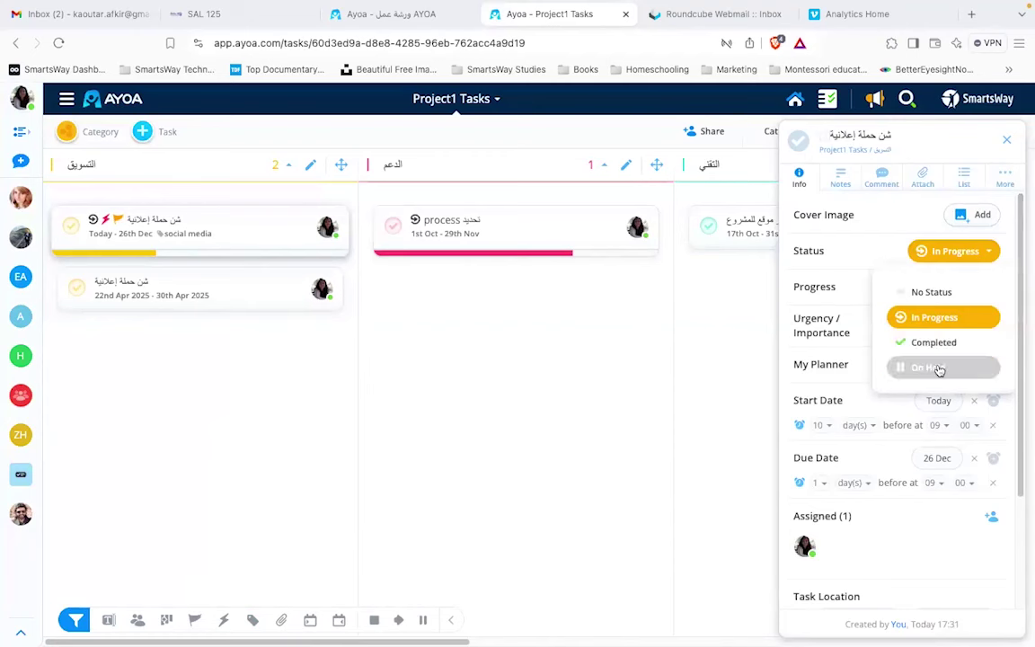
{"action": "left_click", "coordinate": [1007, 143]}
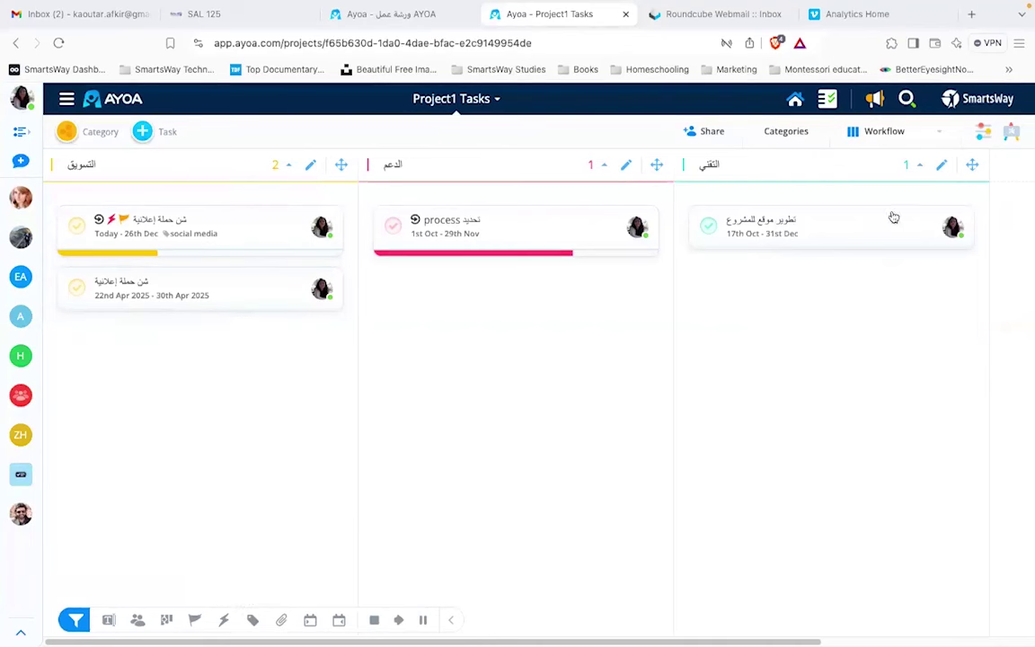
Step: Switch the Project1 board to the Urgency Lists view to examine how tasks are grouped by urgency
{"action": "left_click", "coordinate": [935, 135]}
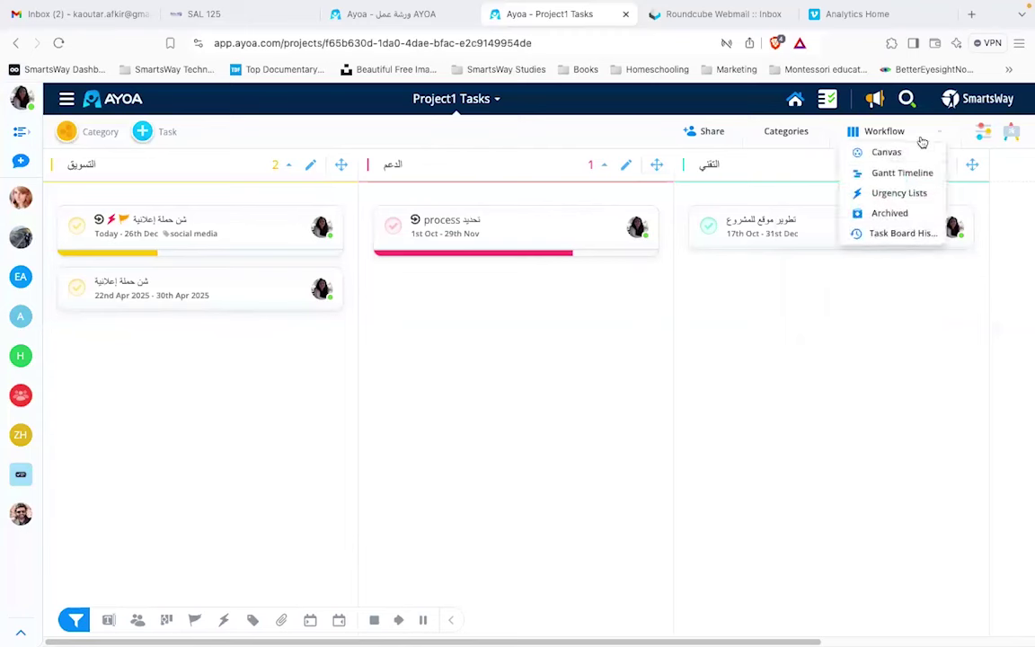
{"action": "left_click", "coordinate": [897, 193]}
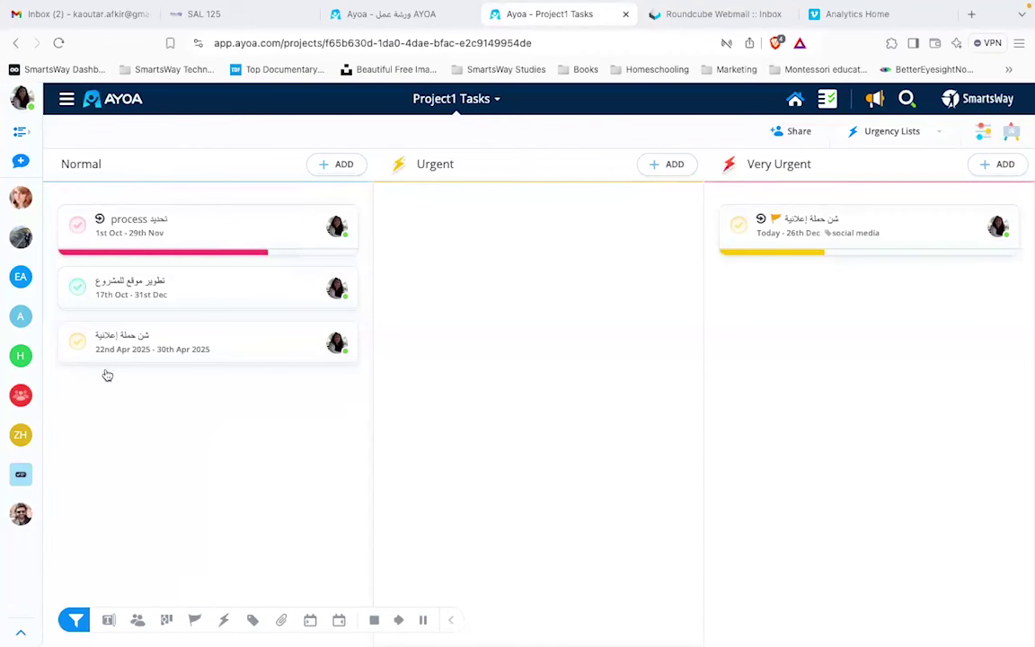
{"action": "mouse_move", "coordinate": [833, 248]}
Step: Filter the urgency lists by very important and important tasks, and clear the importance filter after viewing
{"action": "left_click", "coordinate": [195, 620]}
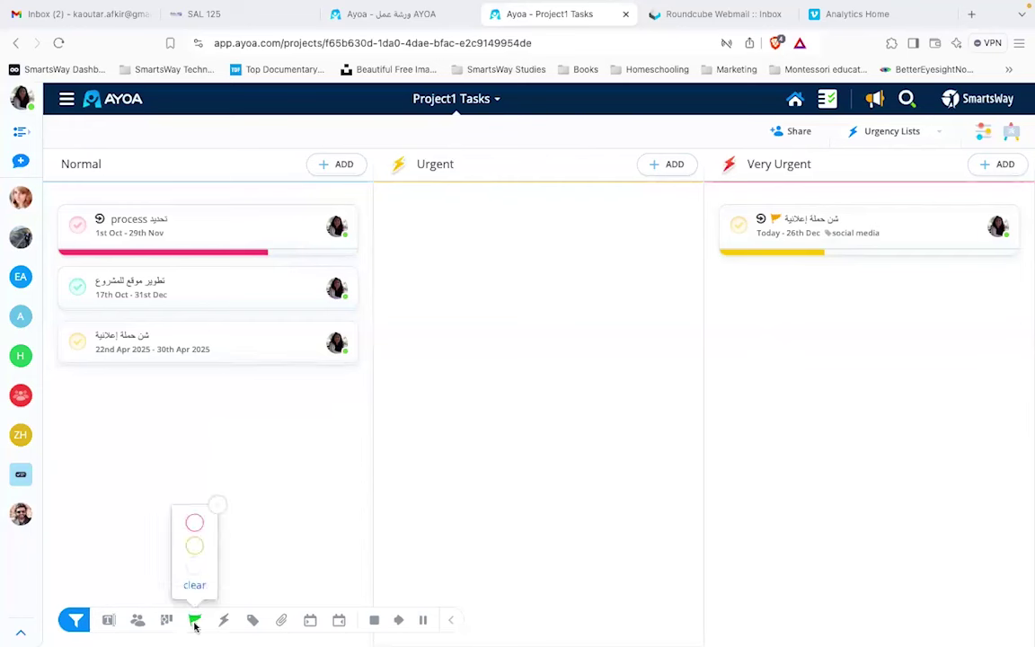
{"action": "left_click", "coordinate": [195, 524]}
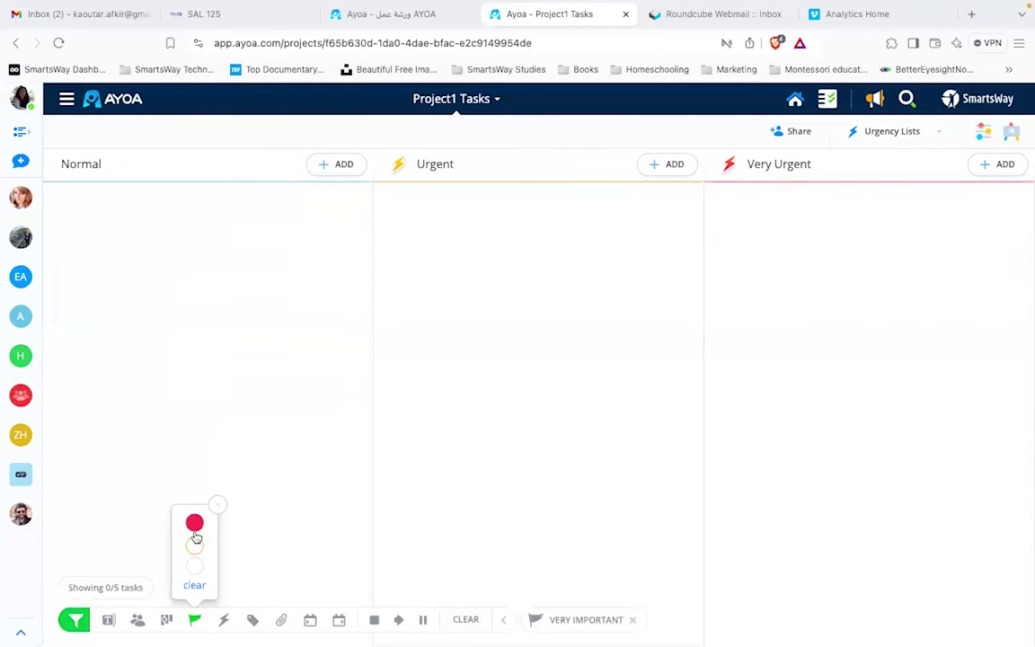
{"action": "left_click", "coordinate": [194, 547]}
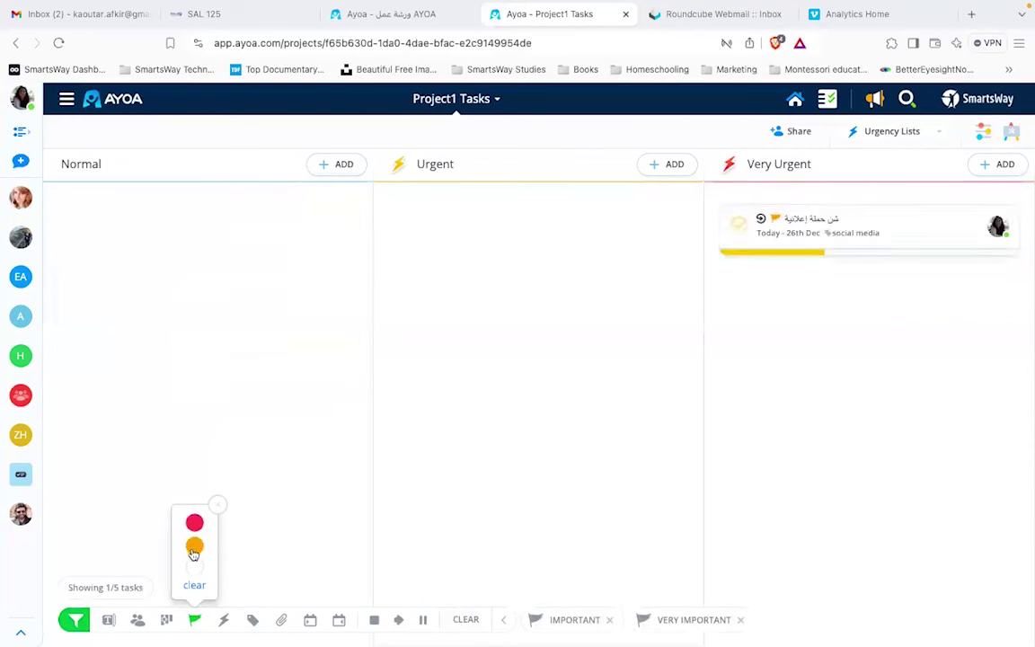
{"action": "left_click", "coordinate": [194, 587]}
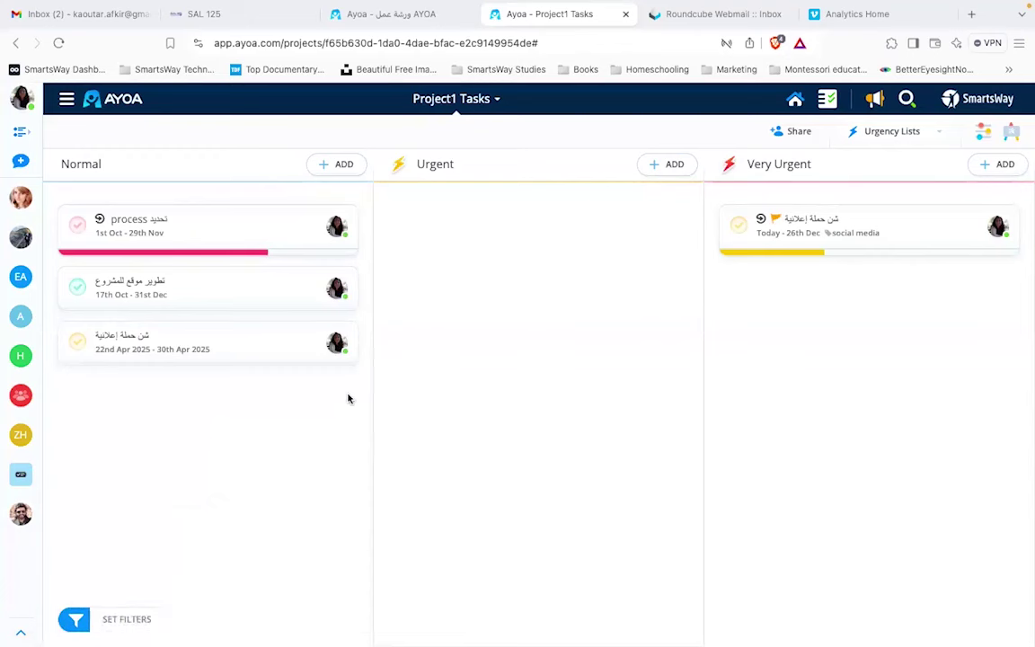
Step: Return the board to the Workflow view and advance the mind map presentation to the Comment/Chat topic
{"action": "left_click", "coordinate": [939, 132]}
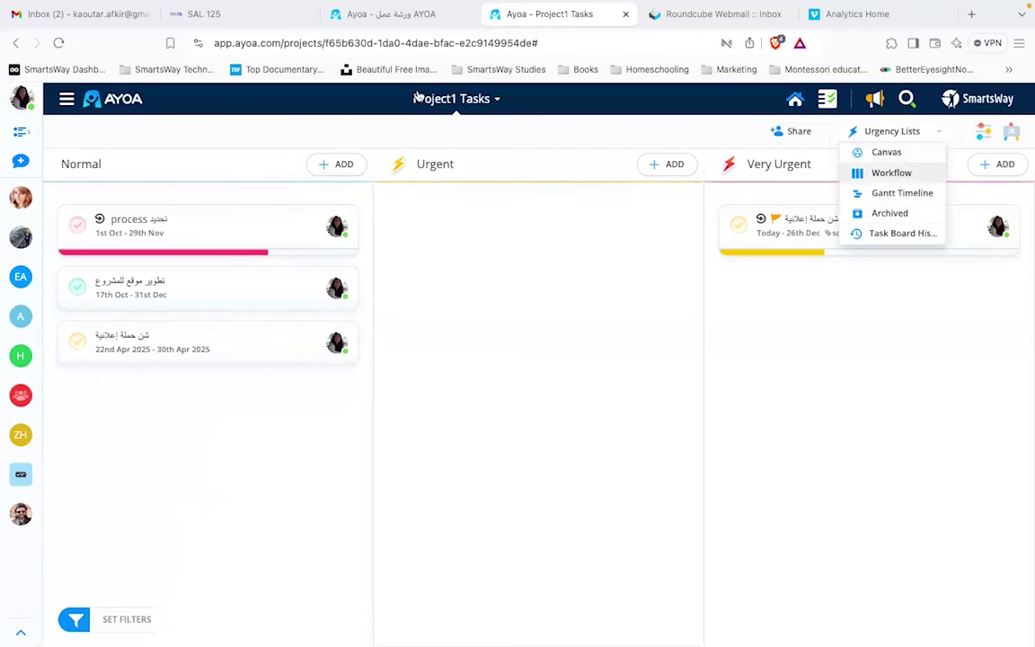
{"action": "left_click", "coordinate": [898, 172]}
{"action": "left_click", "coordinate": [386, 14]}
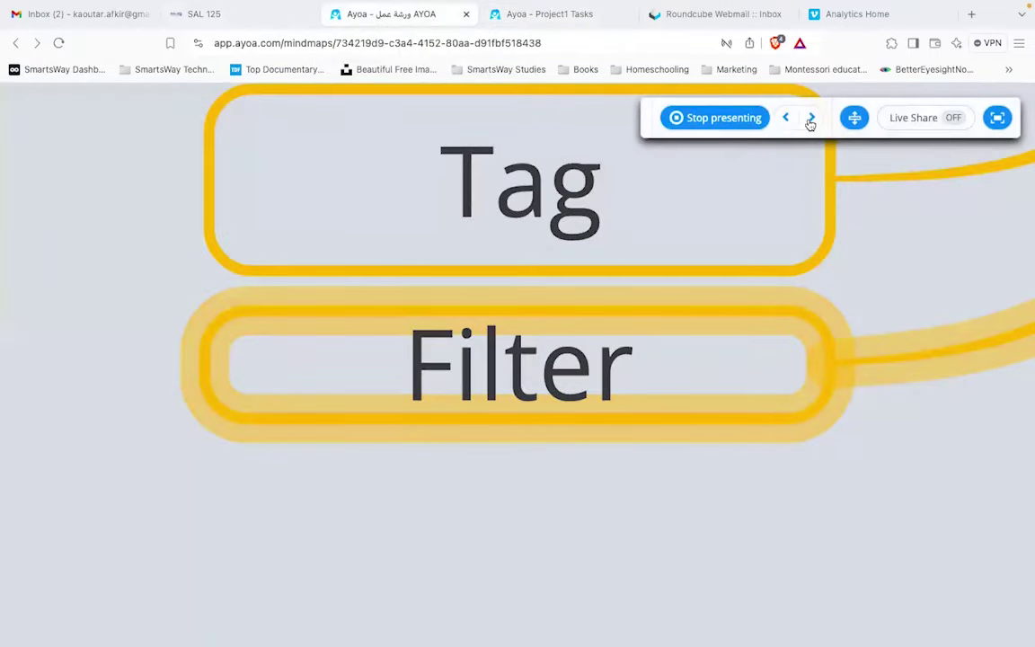
{"action": "left_click", "coordinate": [810, 120]}
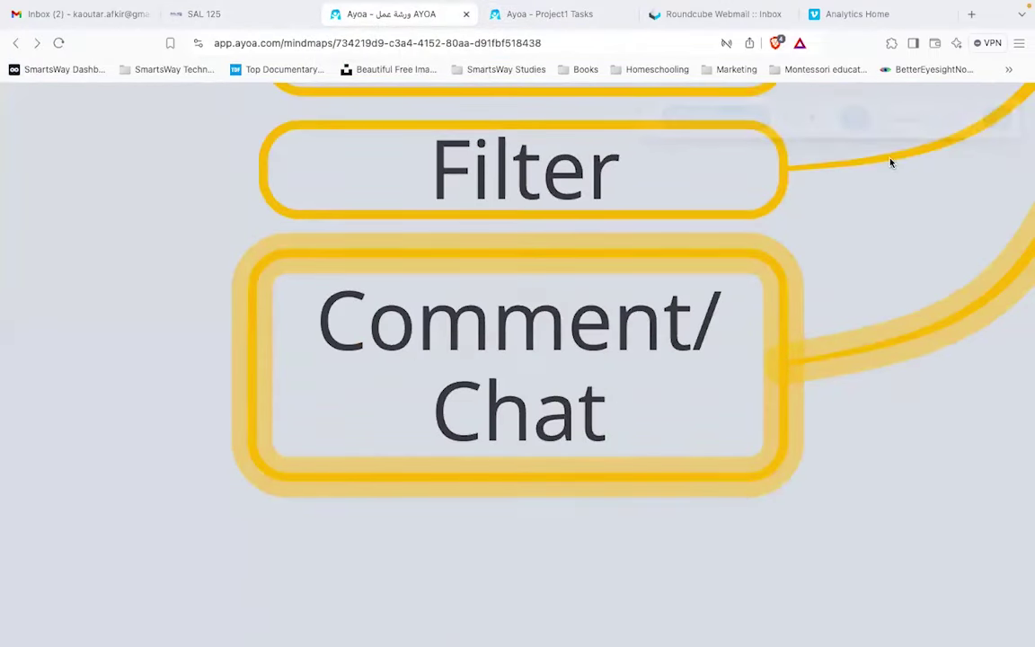
Step: Switch to the Project1 task board, search the chat contacts for a colleague, and open the existing chat with that person
{"action": "left_click", "coordinate": [571, 13]}
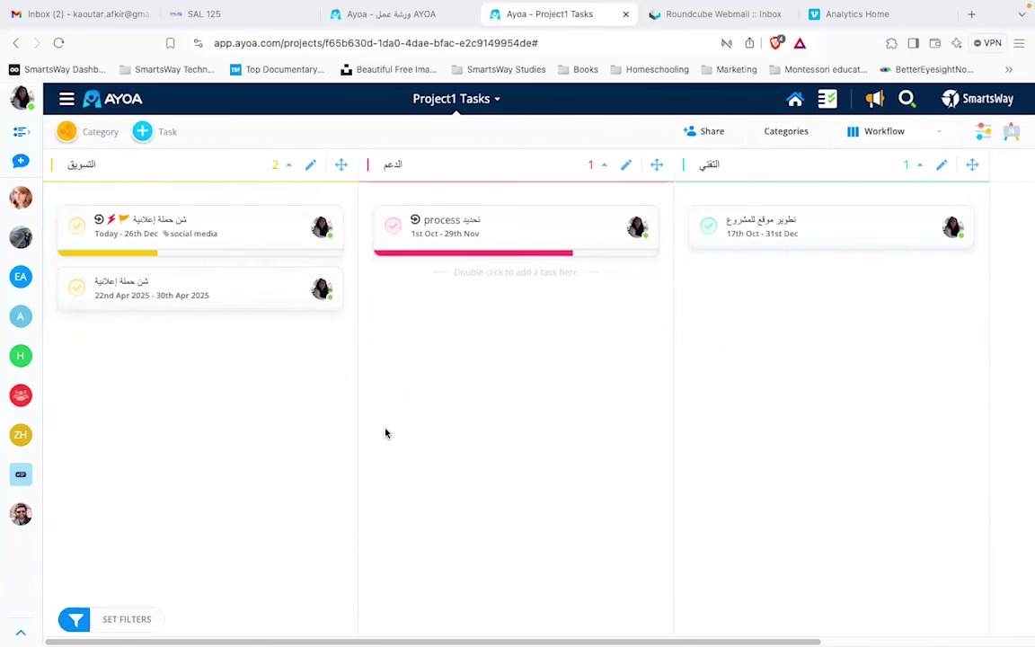
{"action": "left_click", "coordinate": [24, 162]}
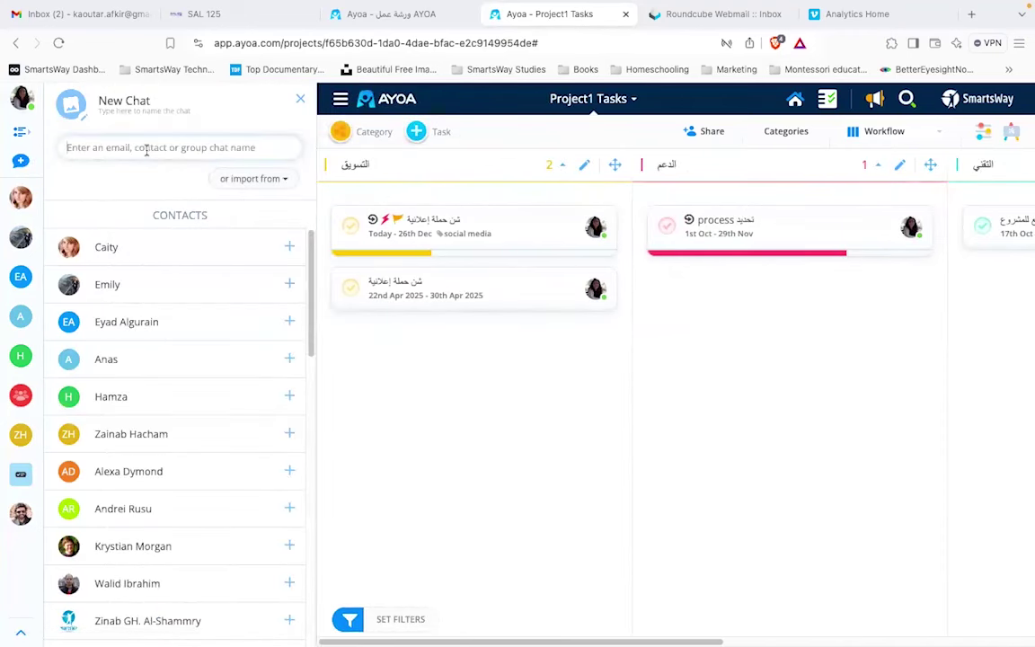
{"action": "type", "text": "نش"}
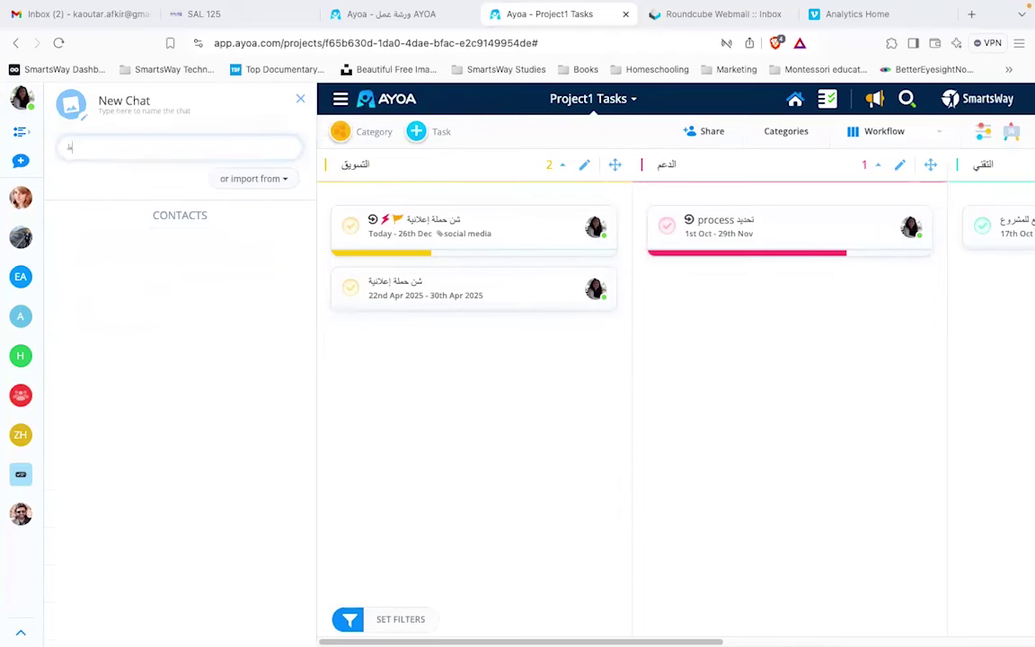
{"action": "key", "text": "BackSpace"}
{"action": "type", "text": "zai"}
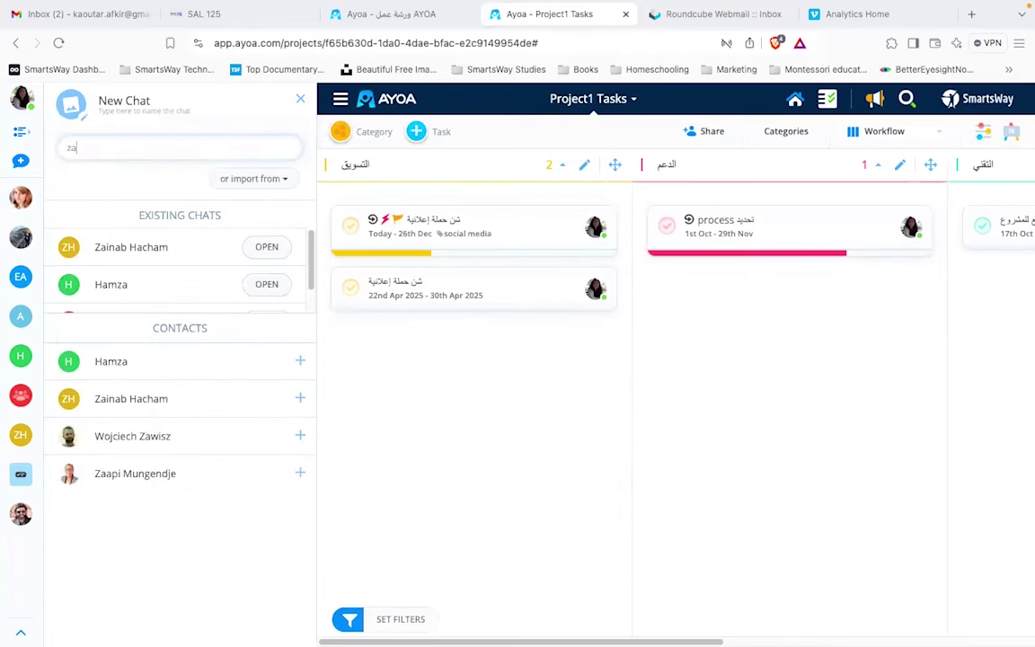
{"action": "left_click", "coordinate": [274, 248]}
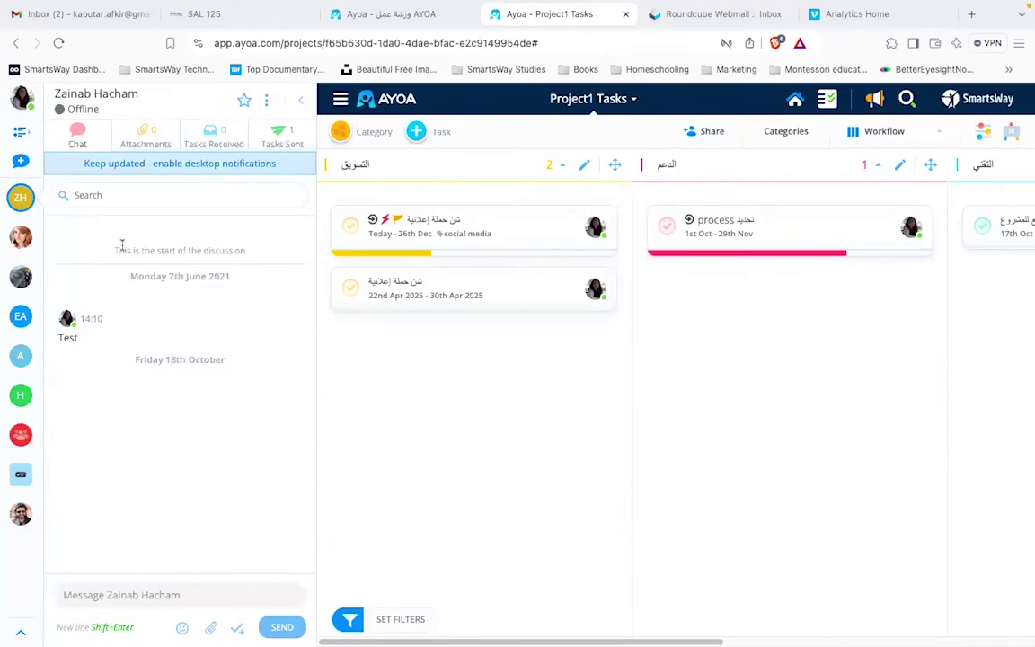
Step: Select two contacts for a new group chat and close the chat setup without creating the group
{"action": "left_click", "coordinate": [26, 164]}
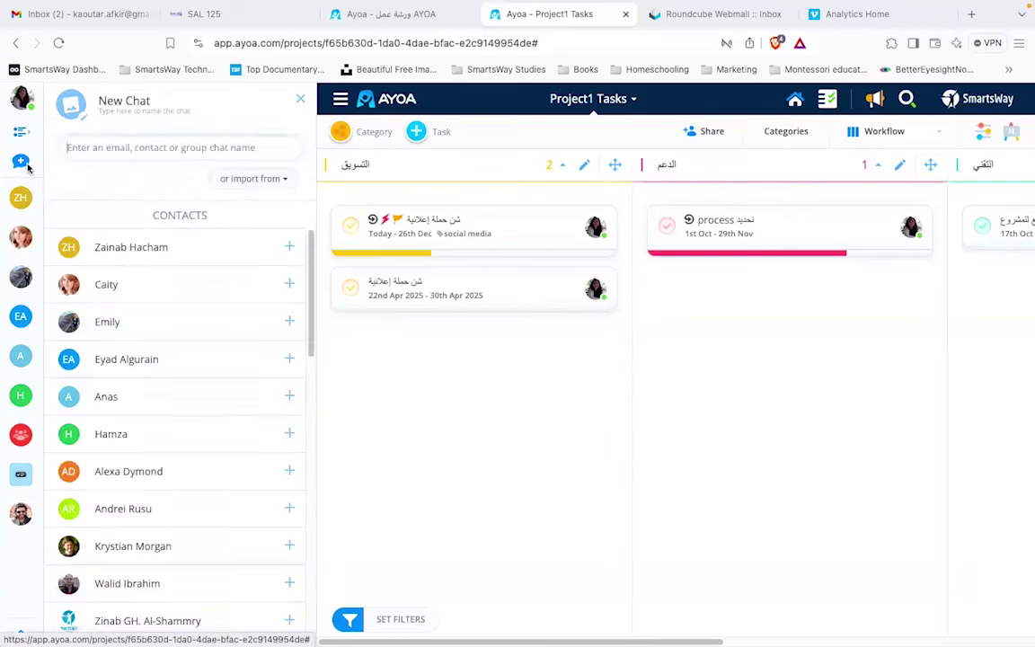
{"action": "left_click", "coordinate": [289, 248]}
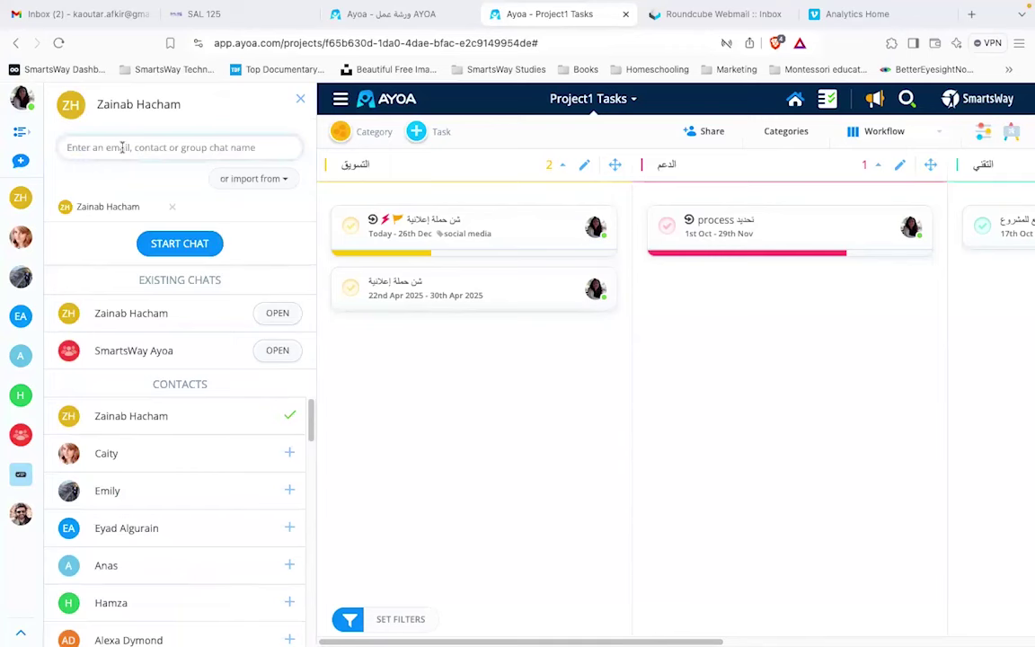
{"action": "type", "text": "an"}
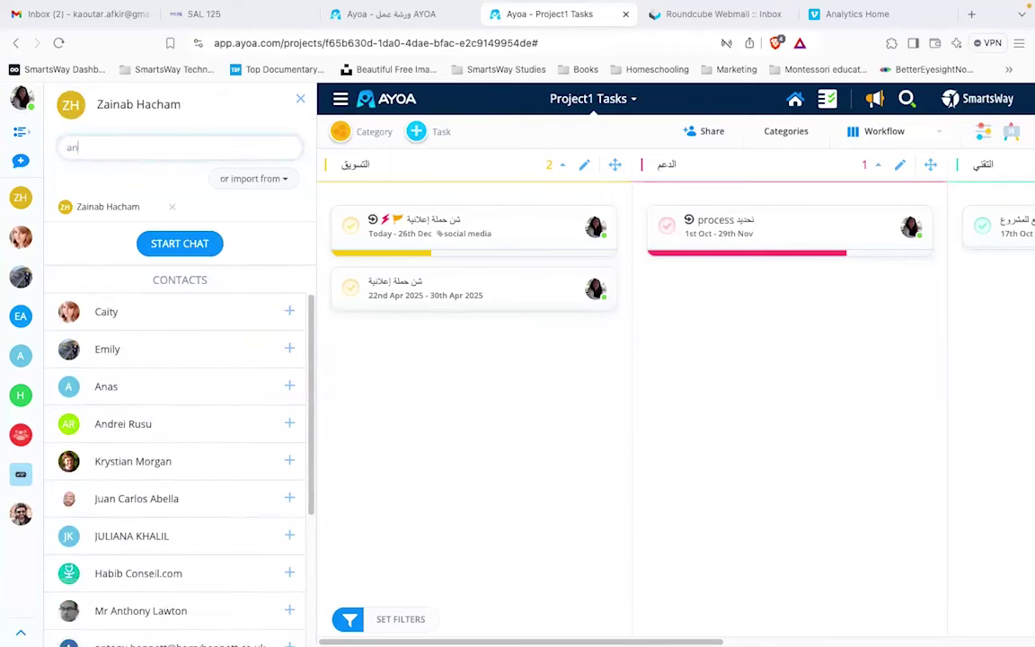
{"action": "left_click", "coordinate": [290, 386]}
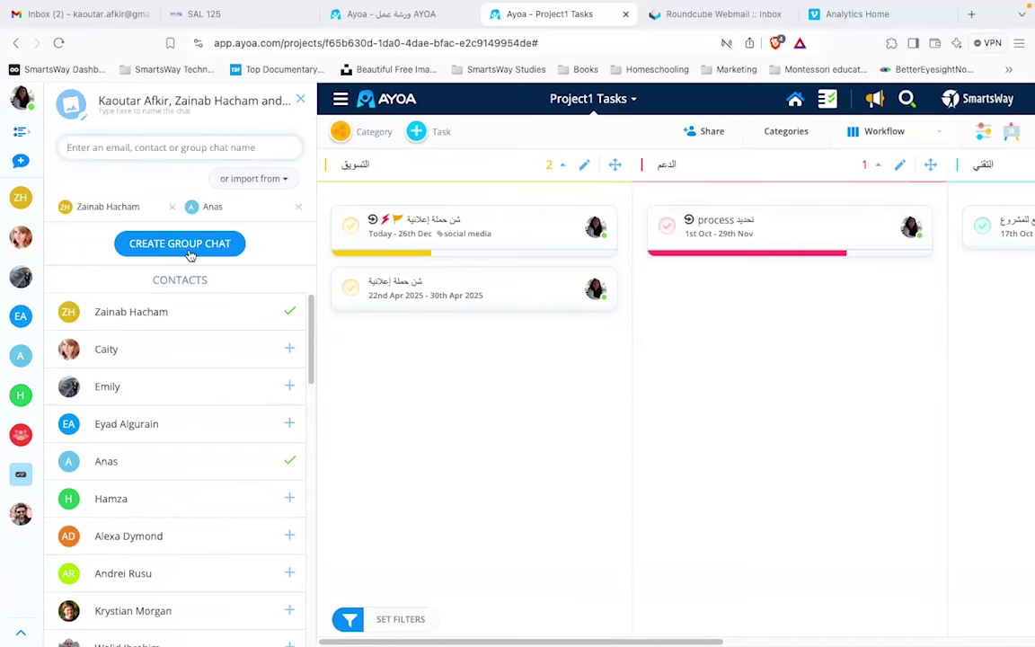
{"action": "left_click", "coordinate": [299, 101]}
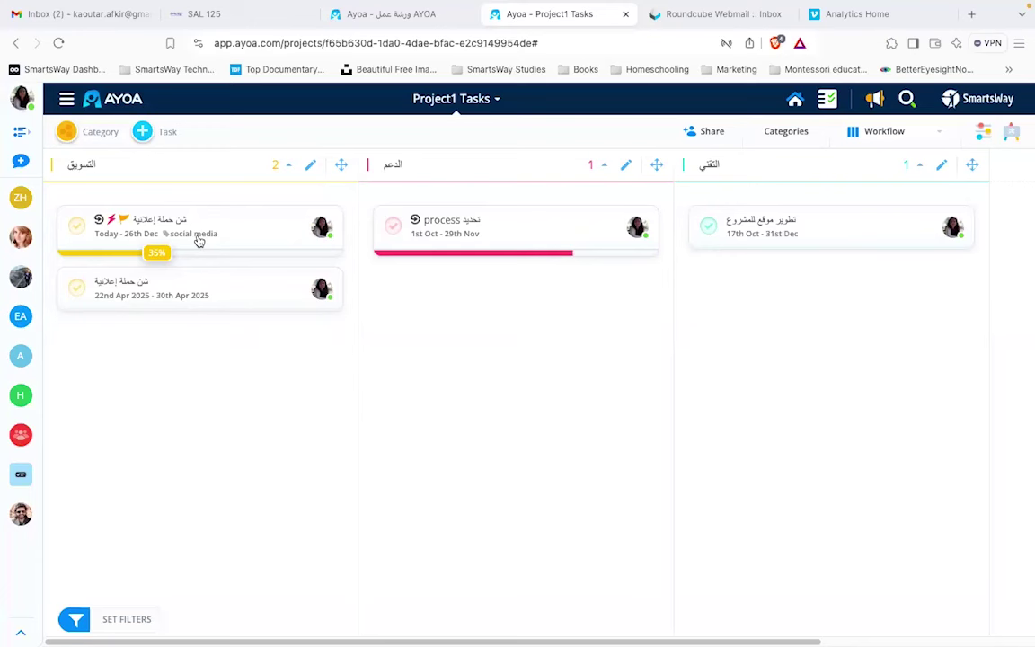
Step: Share the Project1 task board with two colleagues found by name among the contacts
{"action": "left_click", "coordinate": [702, 133]}
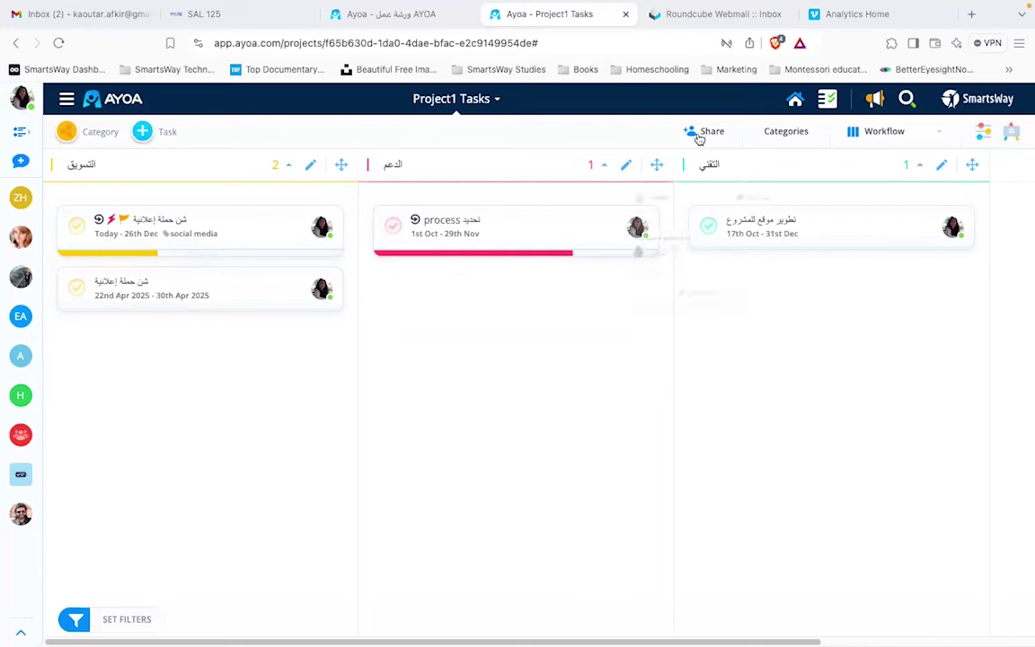
{"action": "left_click", "coordinate": [687, 196]}
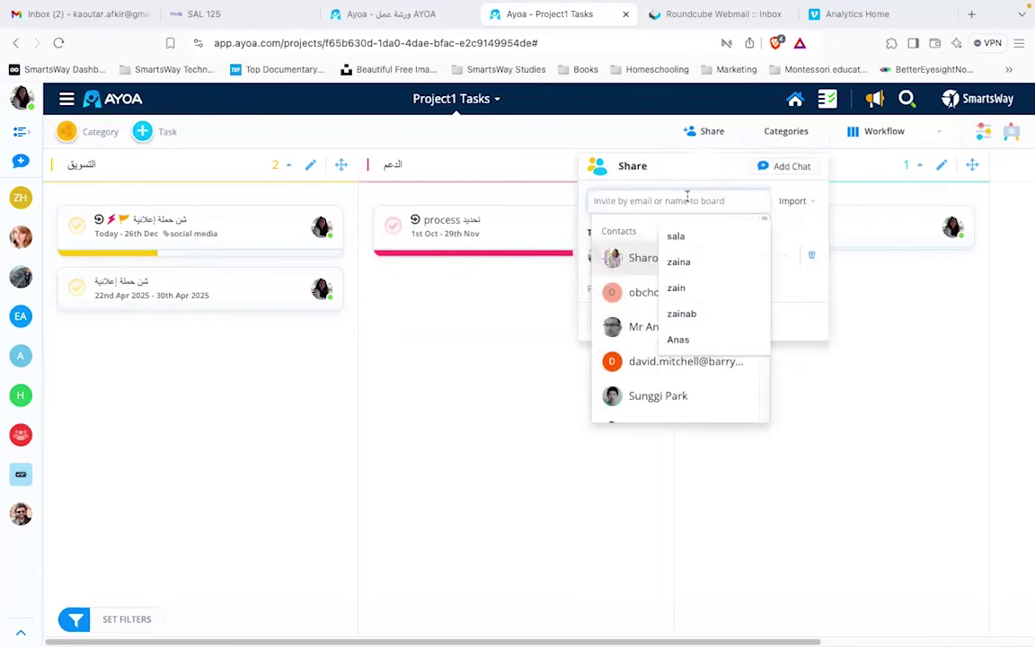
{"action": "type", "text": "zain"}
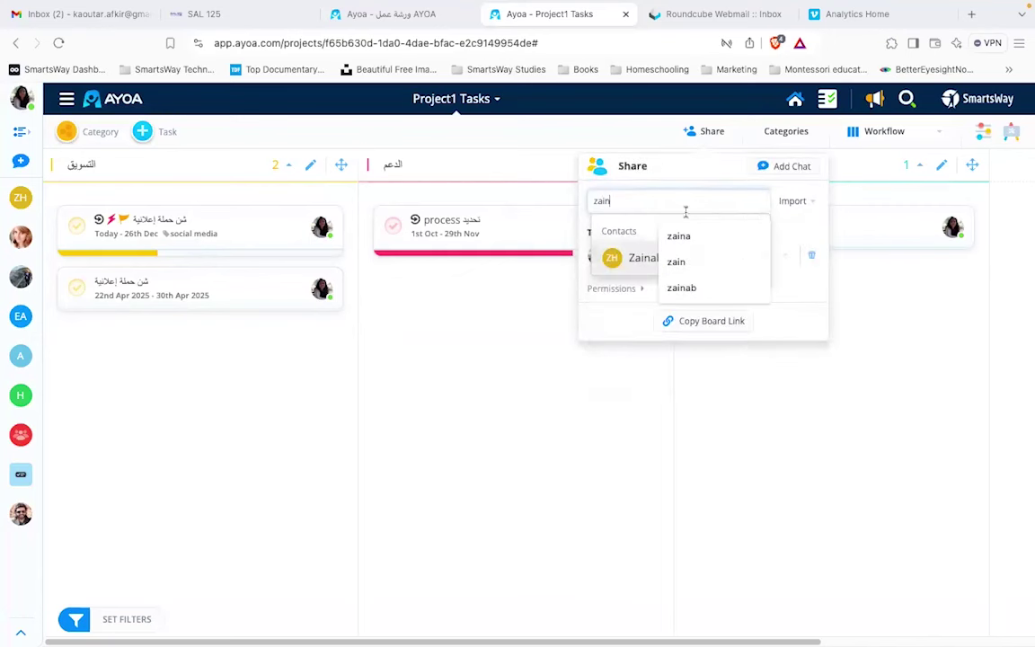
{"action": "left_click", "coordinate": [649, 265]}
{"action": "left_click", "coordinate": [698, 200]}
{"action": "type", "text": "anas"}
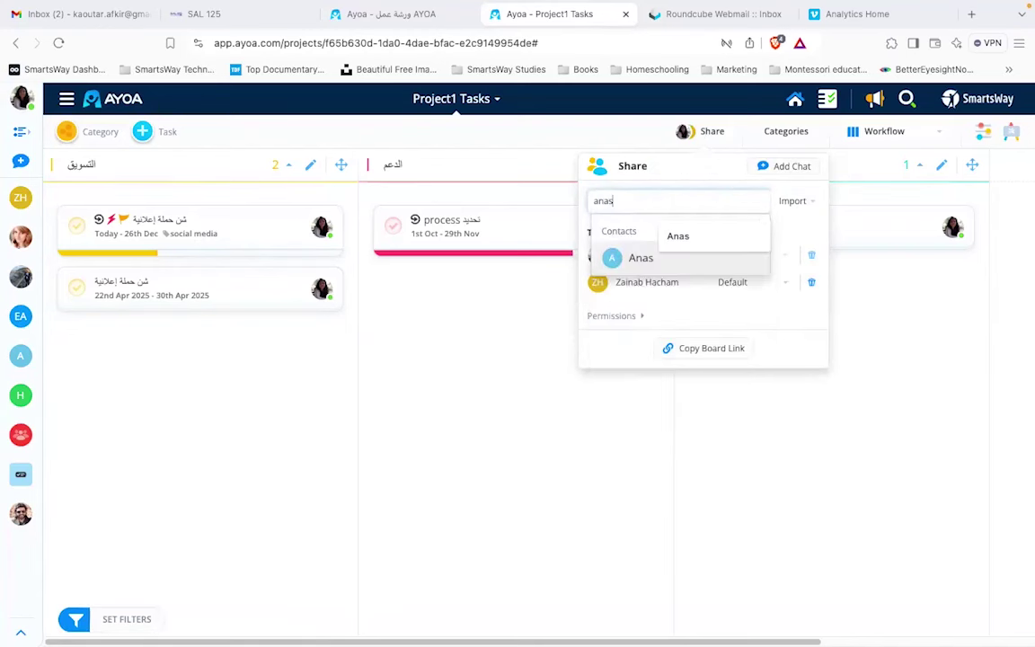
{"action": "left_click", "coordinate": [641, 260]}
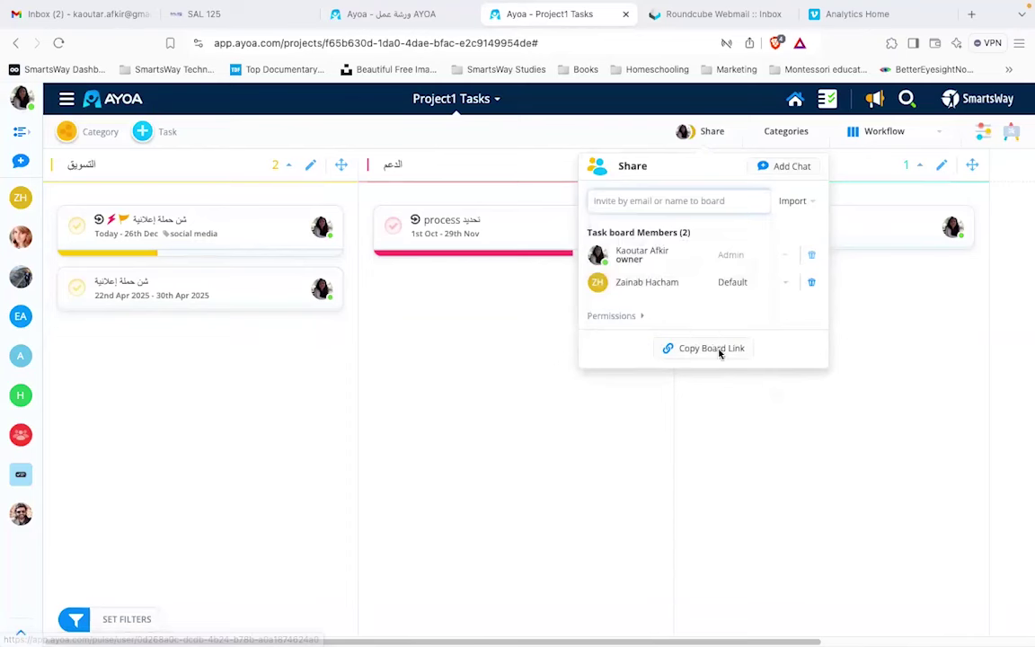
{"action": "left_click", "coordinate": [689, 140]}
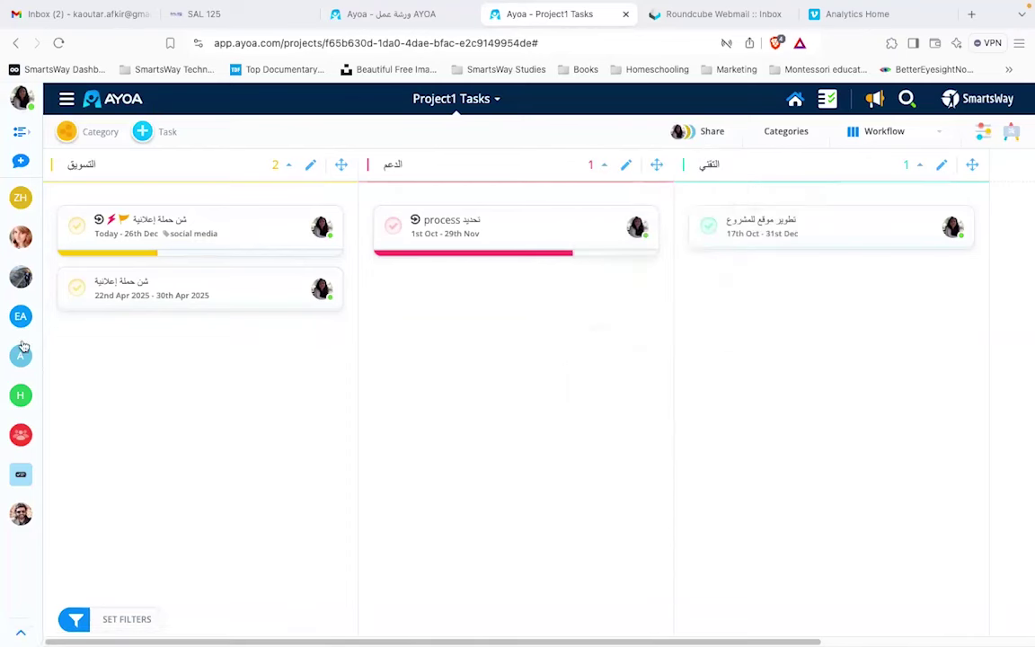
Step: Post the comment "هل عندكم اي مقترحات" on the social media-tagged task "شن حملة إعلانية"
{"action": "left_click", "coordinate": [192, 231]}
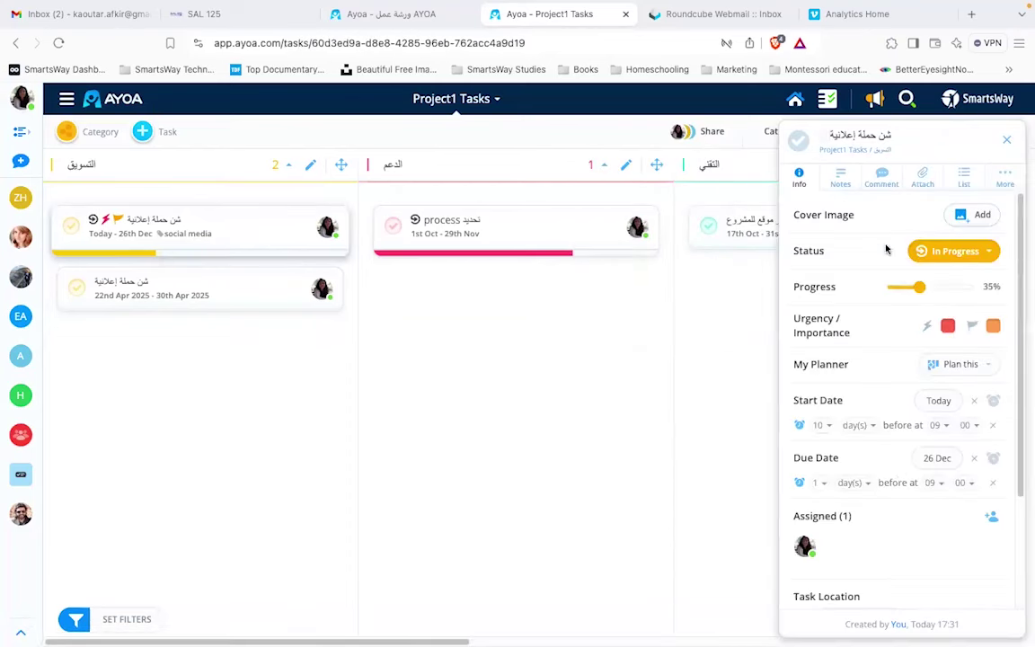
{"action": "left_click", "coordinate": [882, 177]}
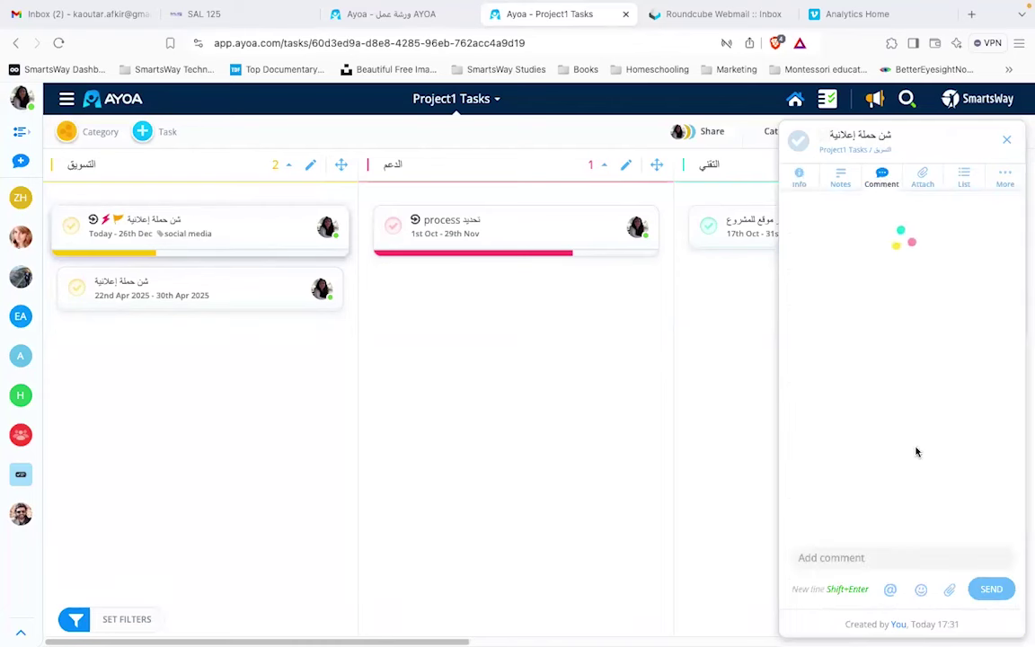
{"action": "left_click", "coordinate": [840, 557]}
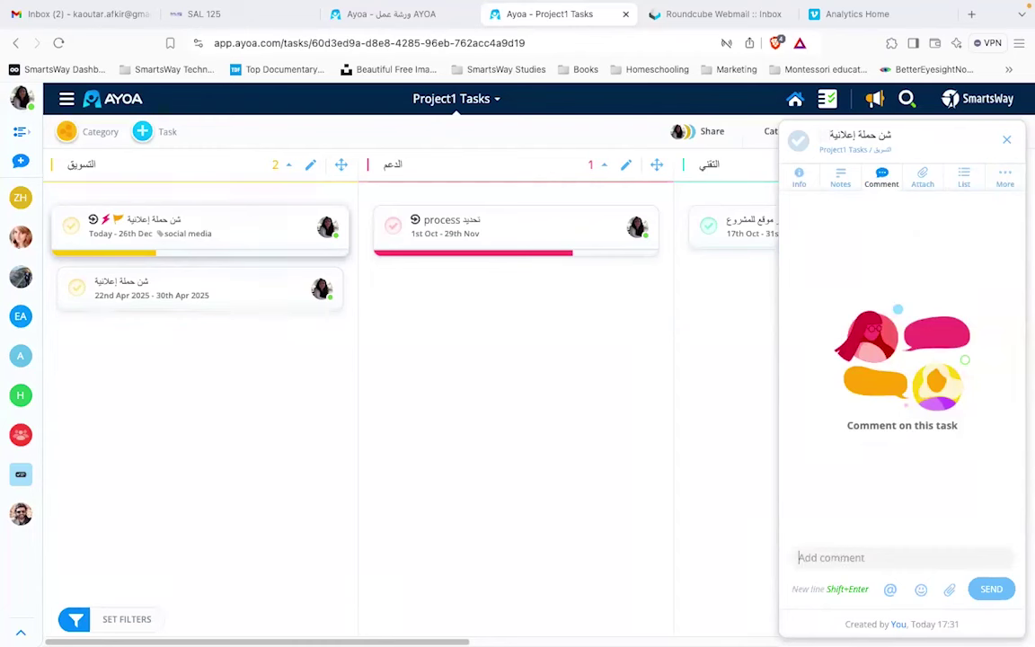
{"action": "type", "text": "هل "}
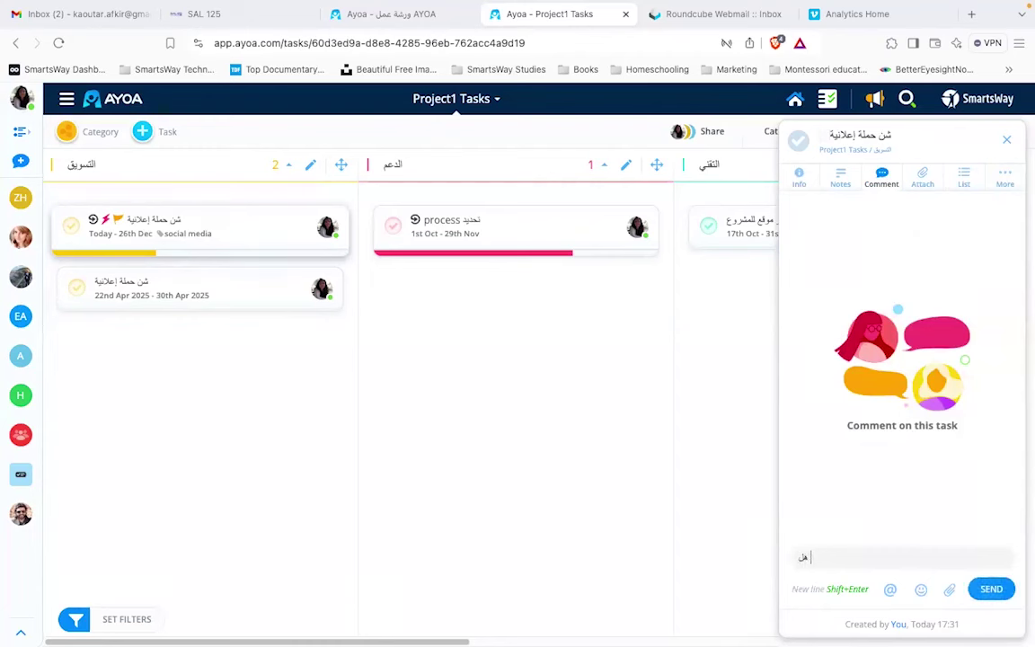
{"action": "type", "text": "عندكم اي مقترحات"}
{"action": "key", "text": "Return"}
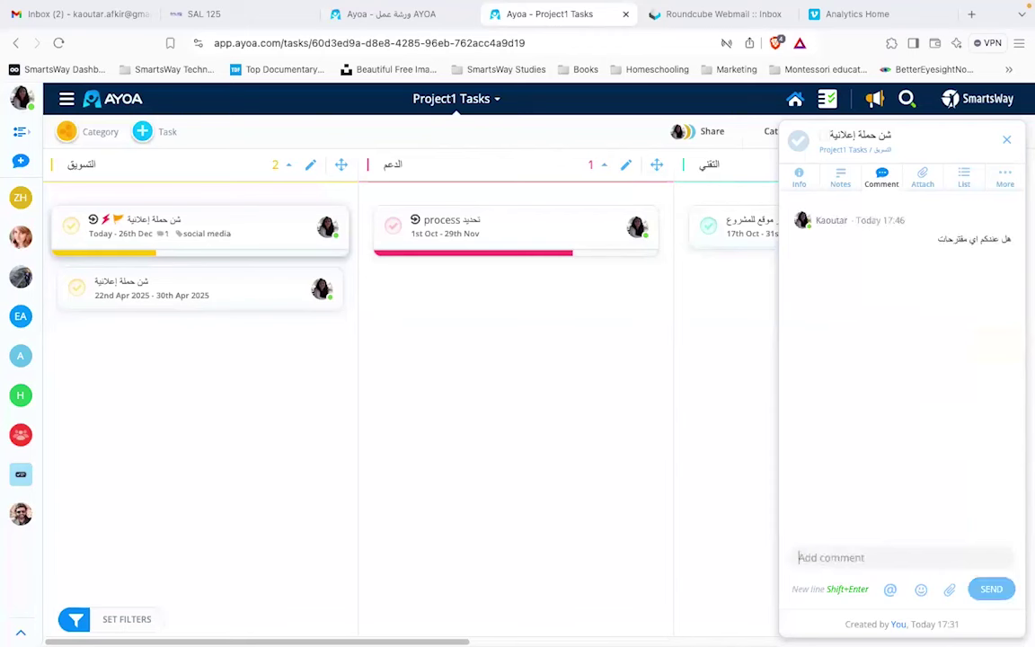
Step: Post a comment mentioning a board member with the text "فين وصلت", and review the task's comments from its card before closing it
{"action": "left_click", "coordinate": [890, 589]}
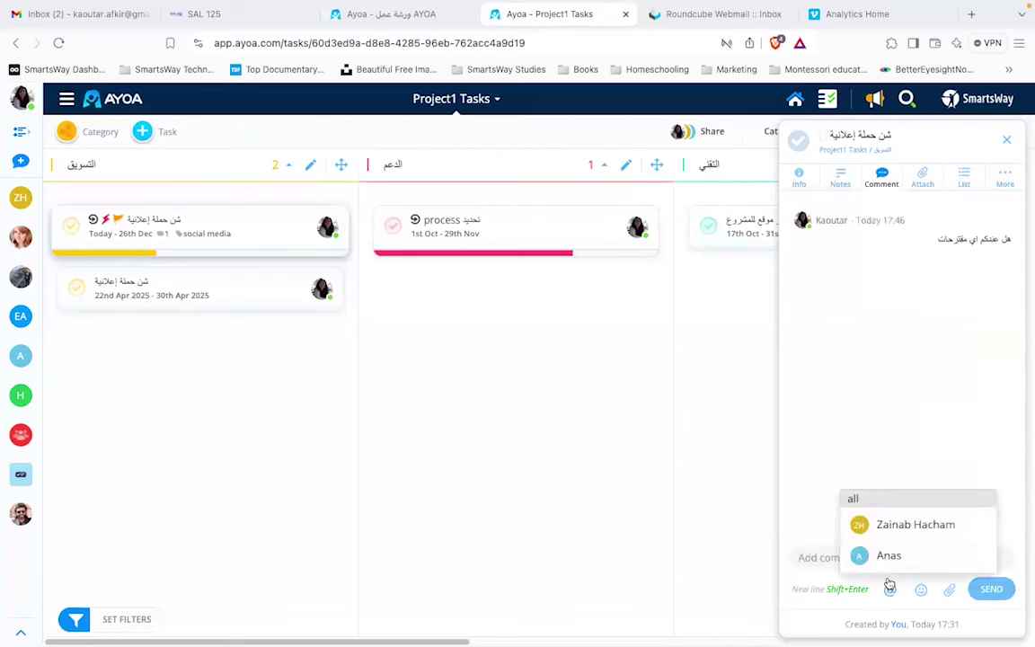
{"action": "left_click", "coordinate": [898, 530]}
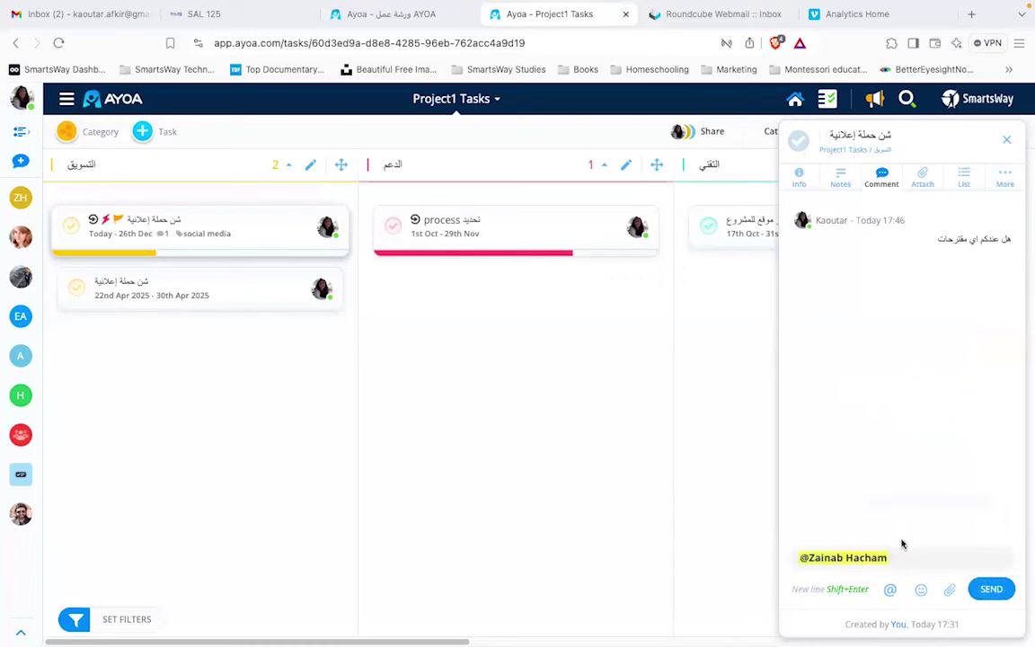
{"action": "type", "text": "بين وصلت"}
{"action": "key", "text": "Return"}
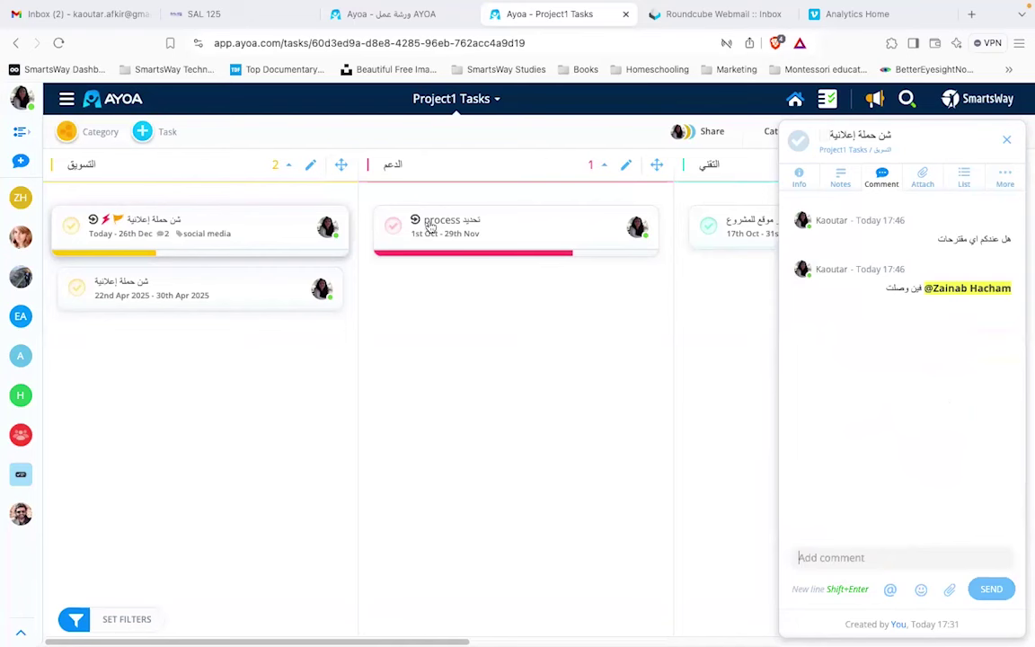
{"action": "left_click", "coordinate": [1007, 143]}
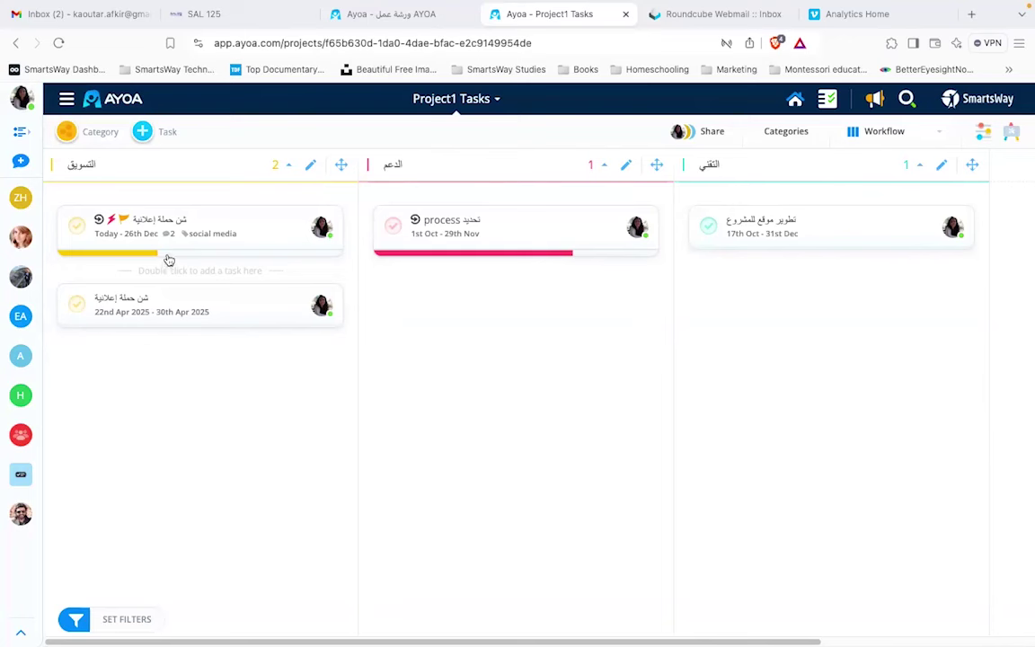
{"action": "left_click", "coordinate": [168, 233]}
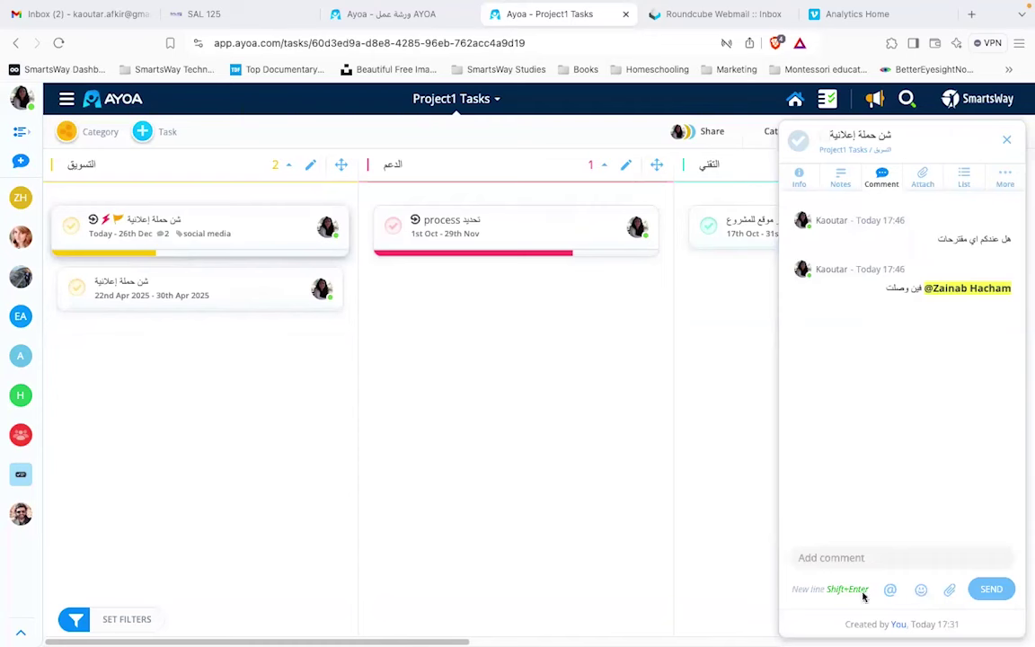
{"action": "left_click", "coordinate": [1010, 144]}
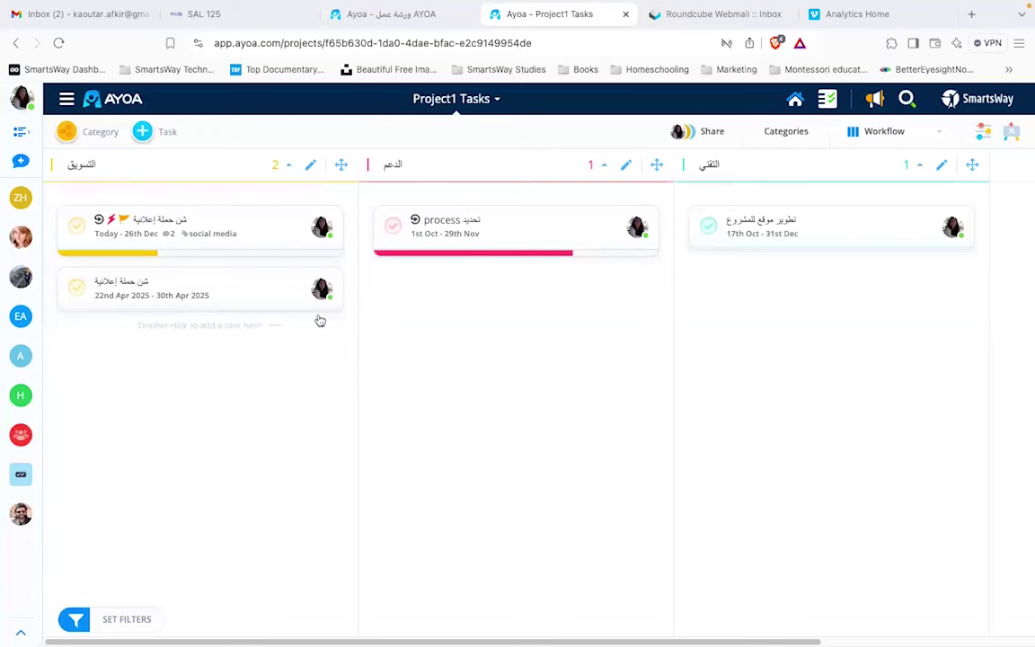
Step: Advance the mind map presentation to the "ورشة عمل AYOA" topic, and examine the Project1 board's categories and tasks in Canvas view
{"action": "left_click", "coordinate": [365, 19]}
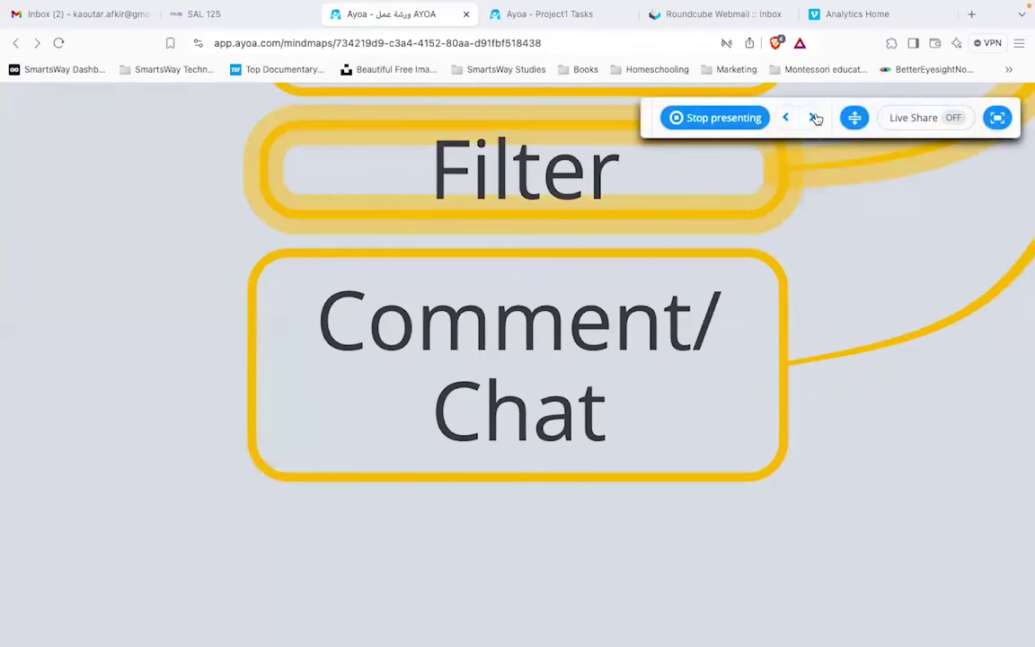
{"action": "left_click", "coordinate": [813, 118]}
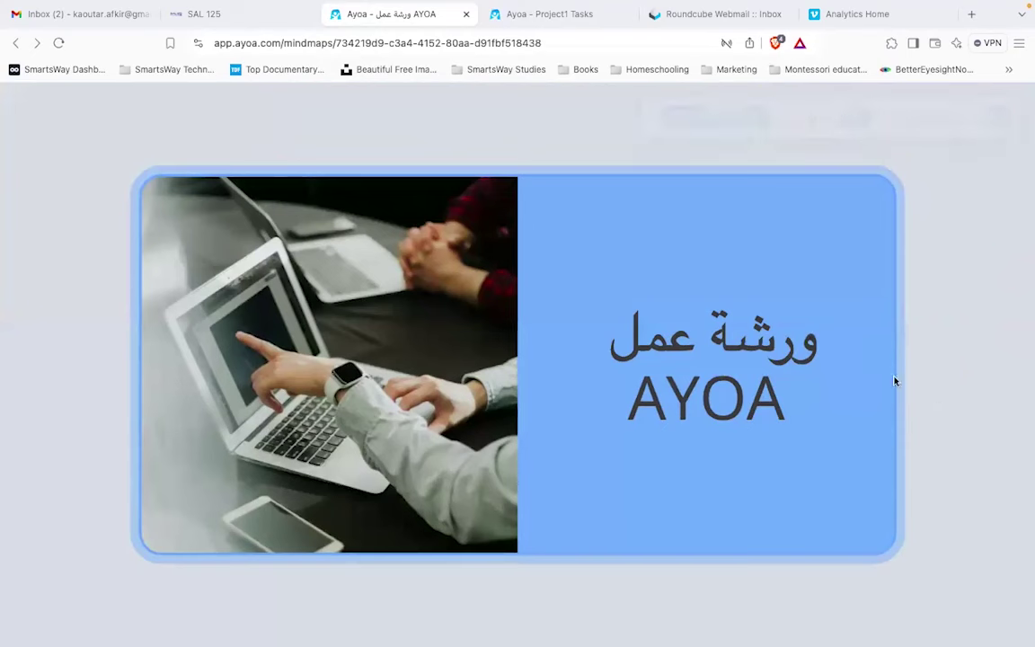
{"action": "left_click", "coordinate": [530, 16]}
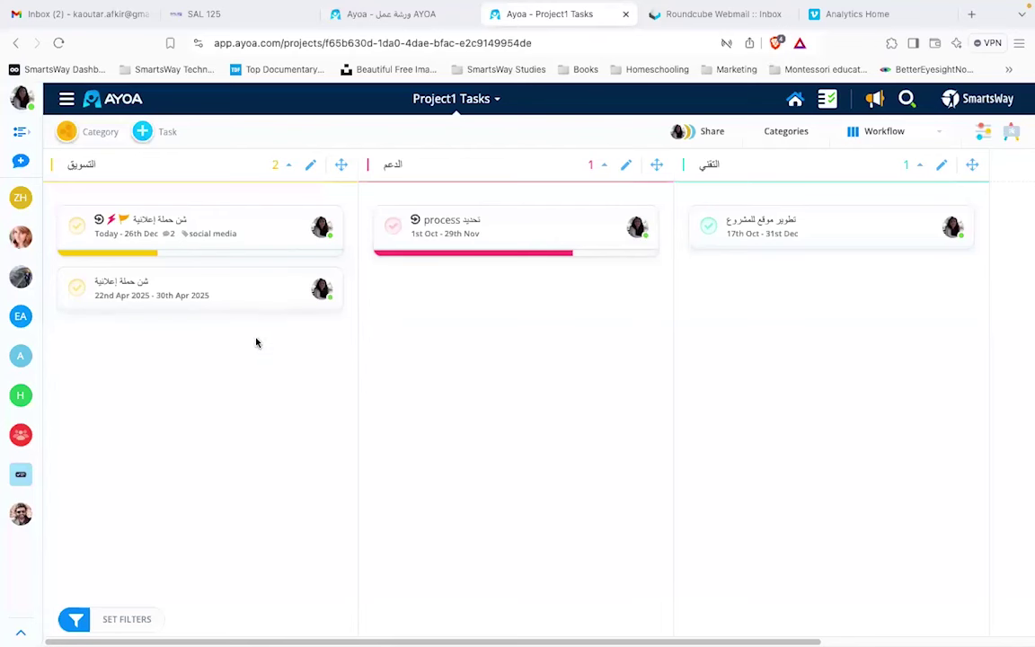
{"action": "left_click", "coordinate": [939, 134]}
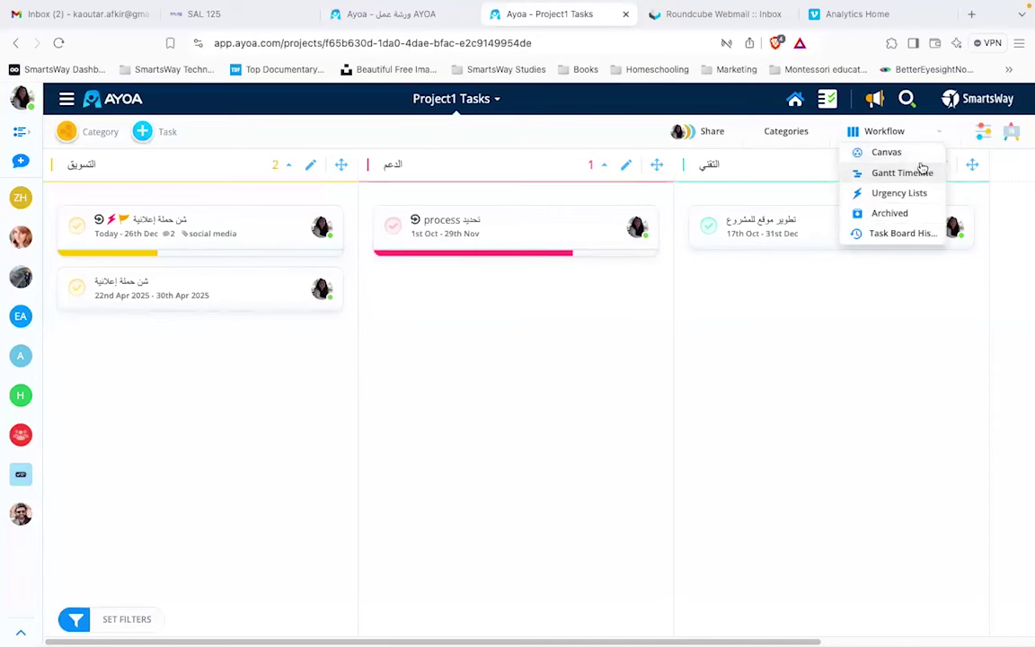
{"action": "left_click", "coordinate": [886, 153]}
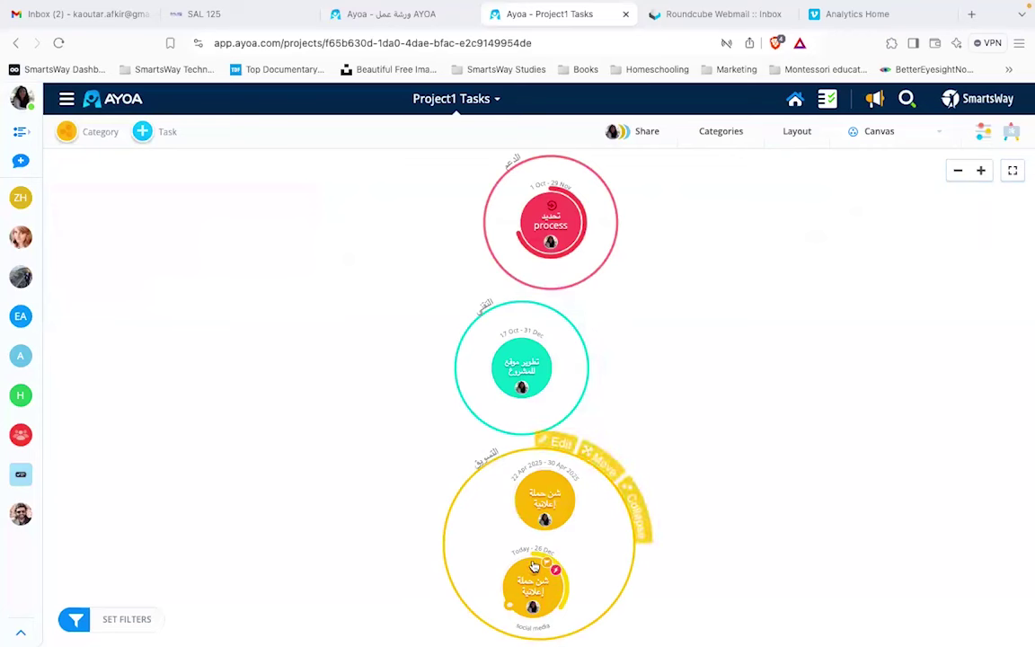
{"action": "mouse_move", "coordinate": [554, 229]}
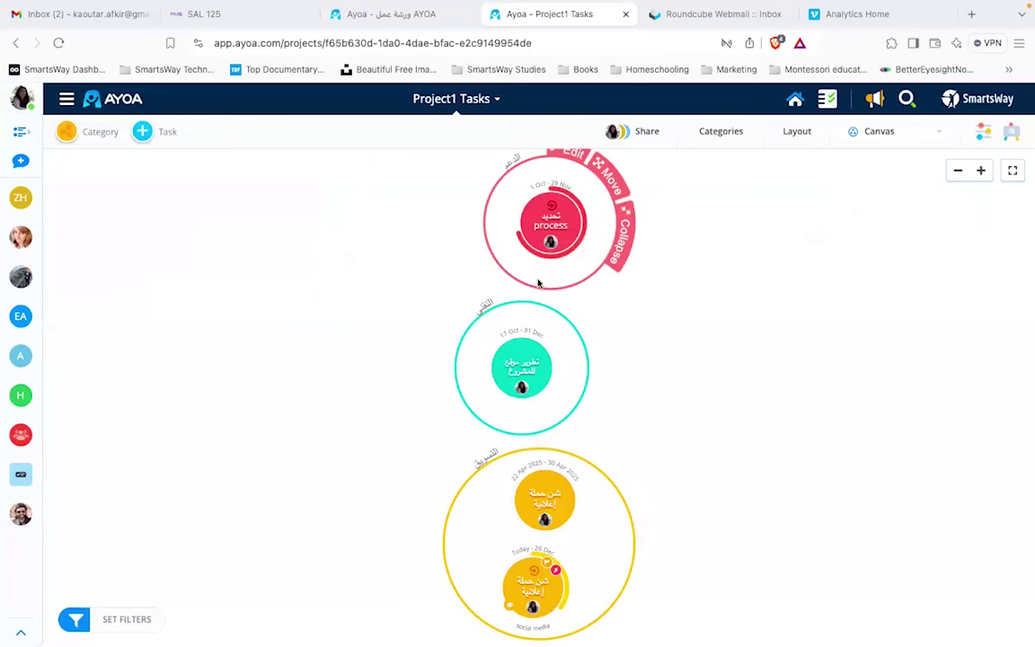
{"action": "mouse_move", "coordinate": [600, 536]}
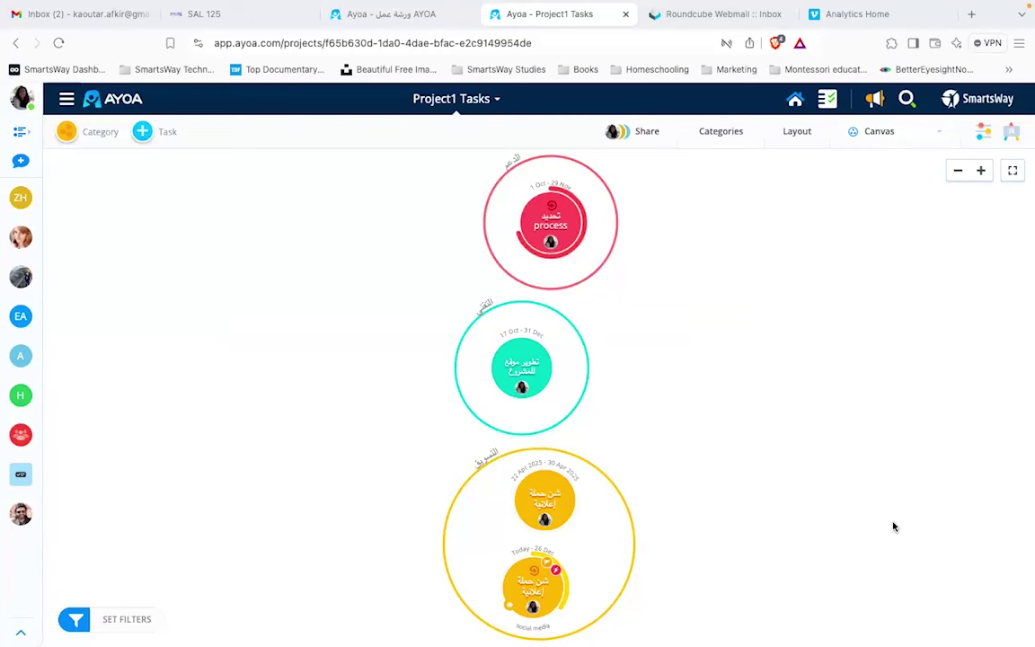
Step: Display the Project1 board as a Gantt Timeline and examine the task schedule at daily, weekly and monthly scales
{"action": "left_click", "coordinate": [940, 134]}
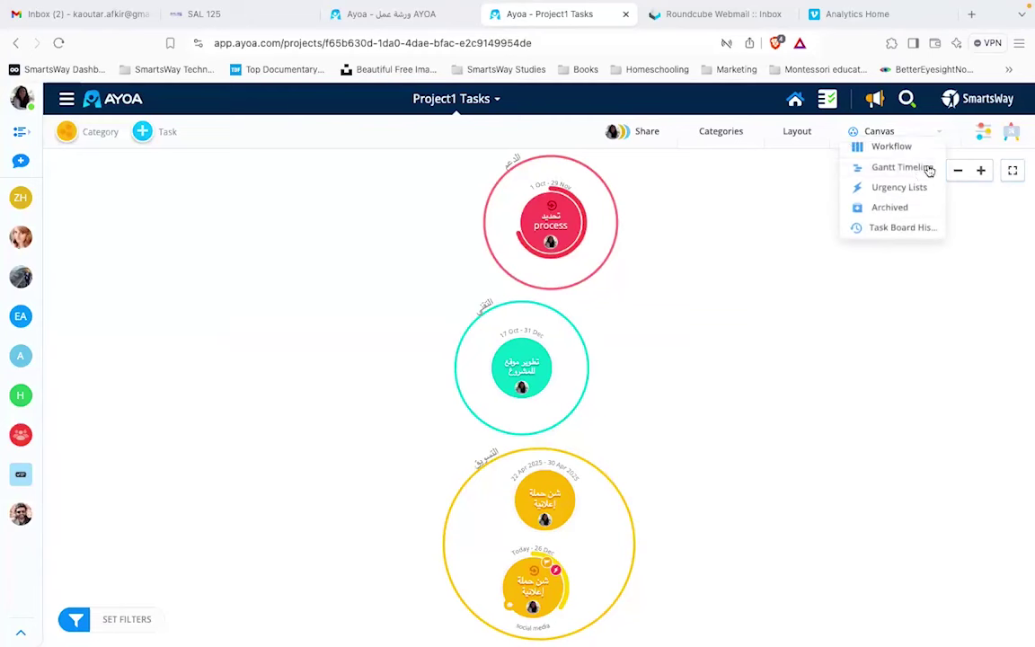
{"action": "left_click", "coordinate": [919, 181]}
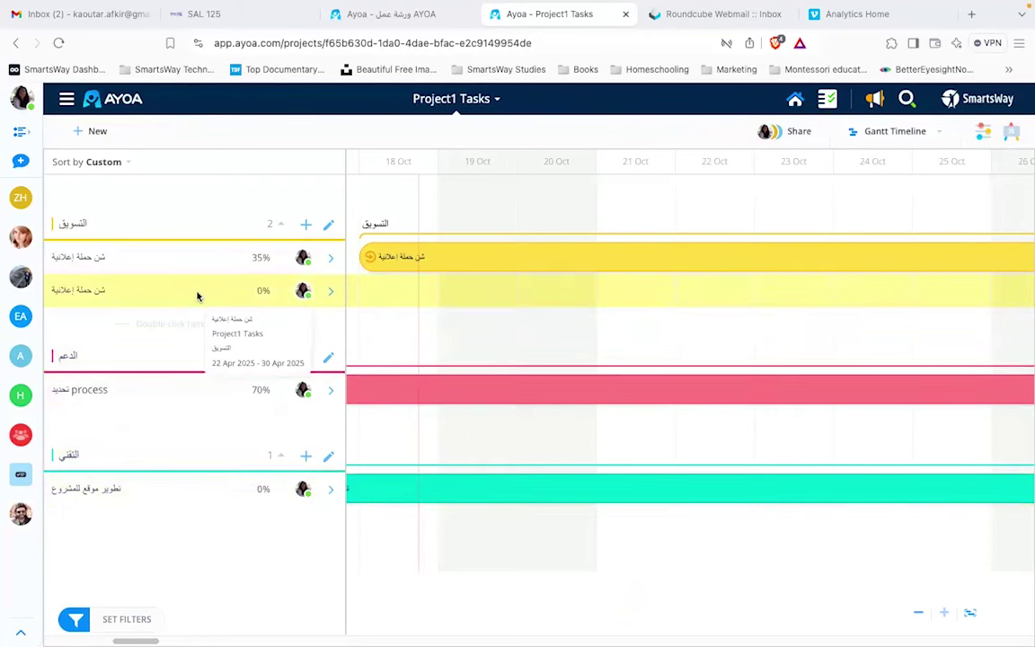
{"action": "left_click", "coordinate": [428, 275]}
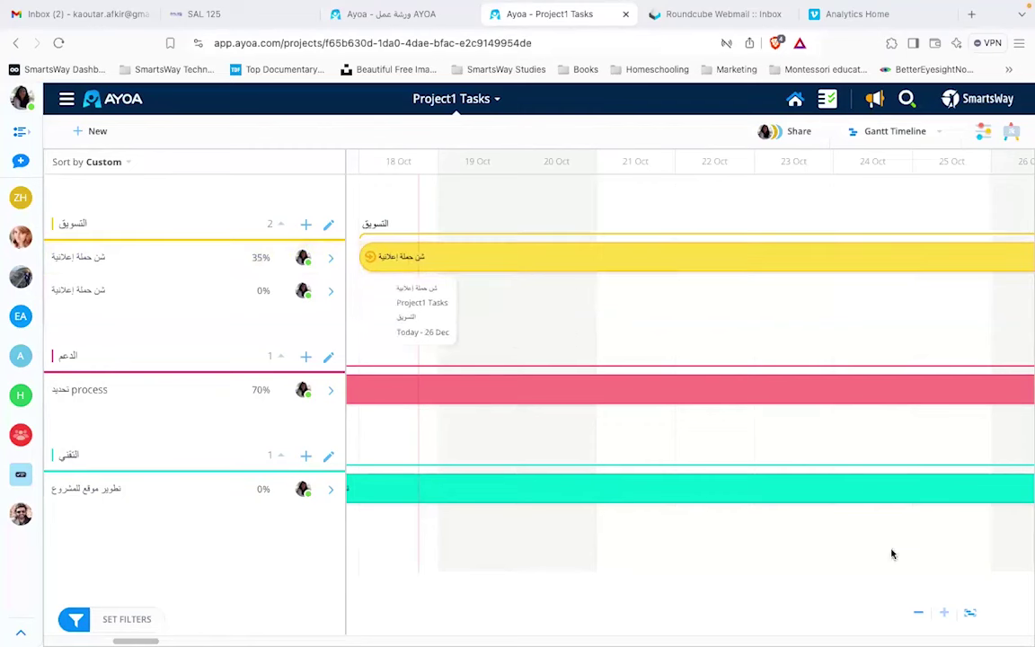
{"action": "left_click", "coordinate": [922, 615]}
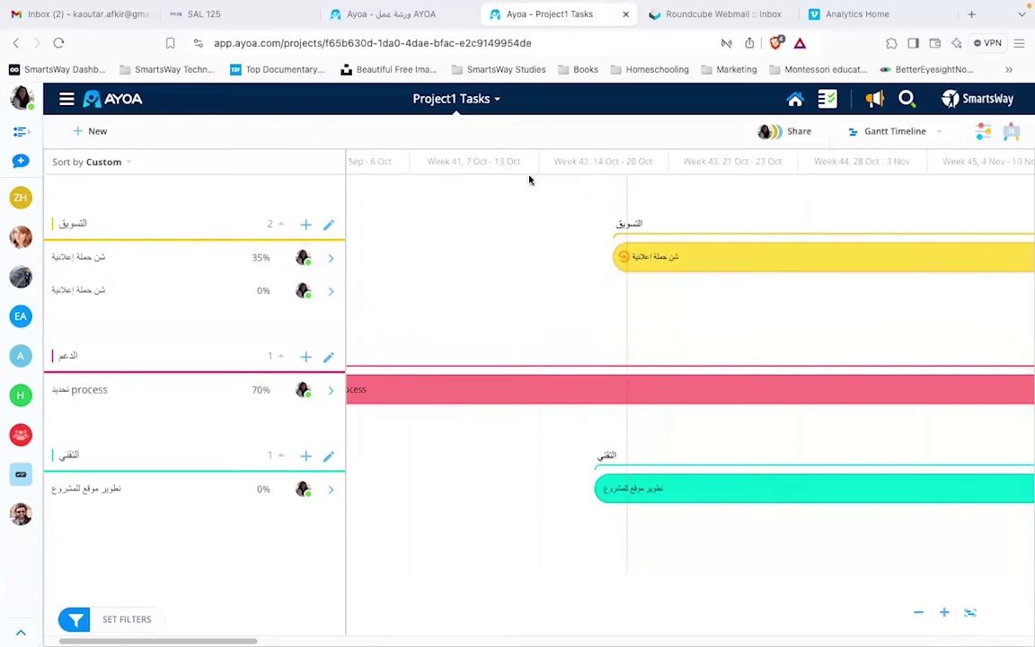
{"action": "left_click", "coordinate": [918, 613]}
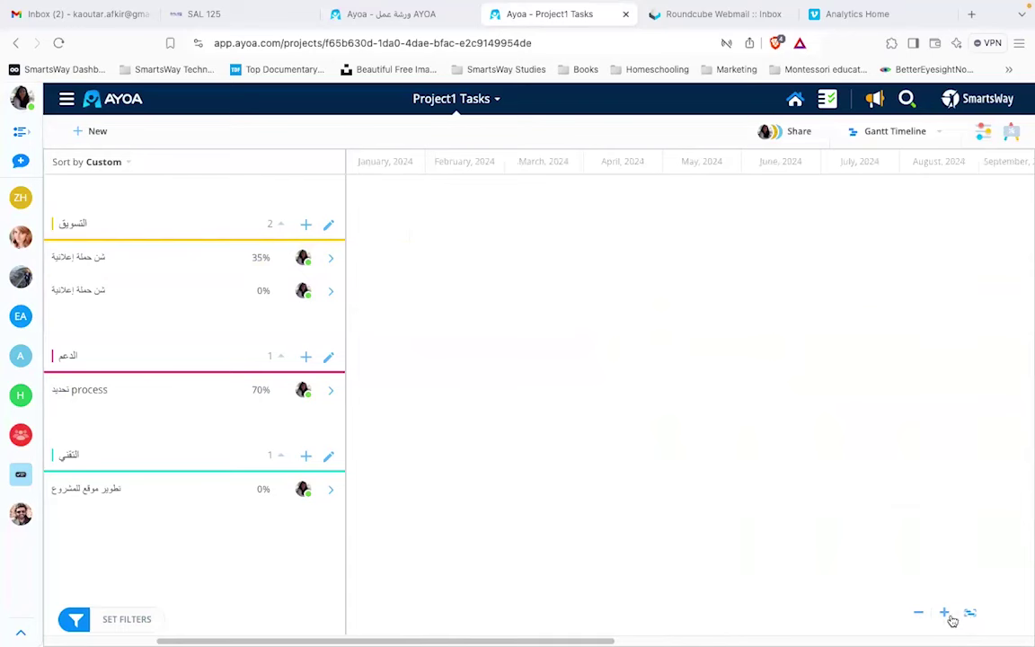
{"action": "left_click", "coordinate": [948, 614]}
Step: Focus the Gantt timeline on 31 December 2024 using a custom date range
{"action": "left_click", "coordinate": [969, 613]}
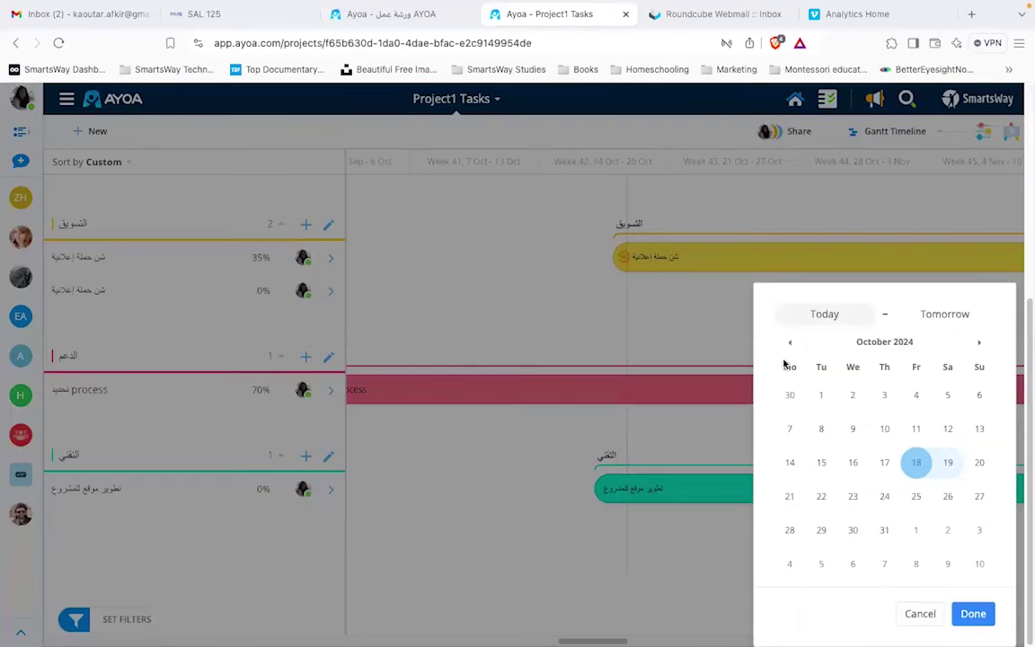
{"action": "left_click", "coordinate": [980, 345]}
{"action": "left_click", "coordinate": [979, 345]}
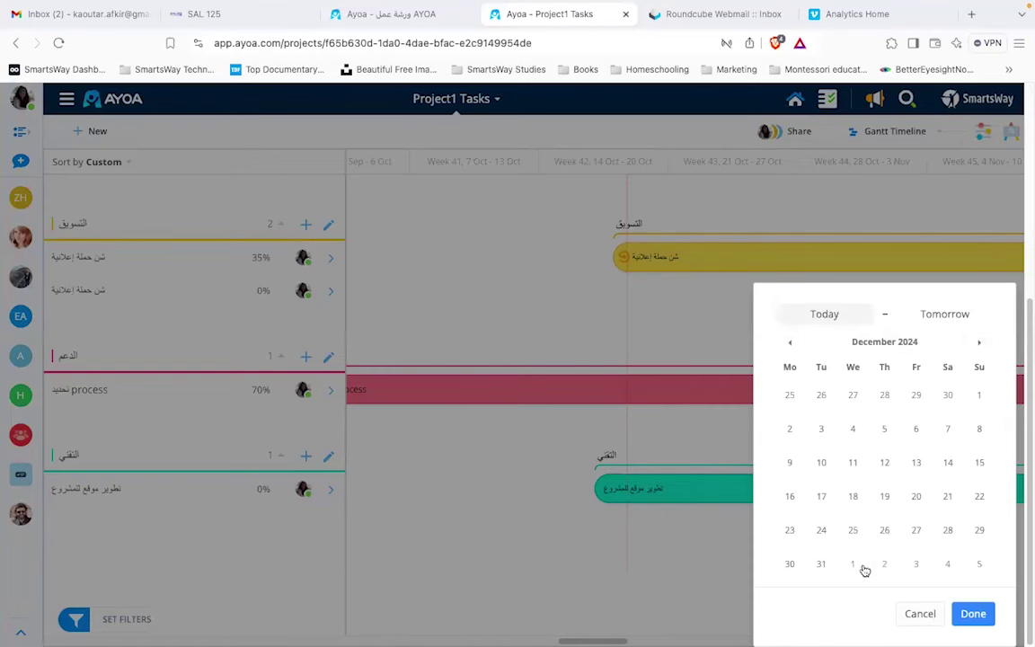
{"action": "left_click", "coordinate": [821, 563]}
{"action": "left_click", "coordinate": [974, 613]}
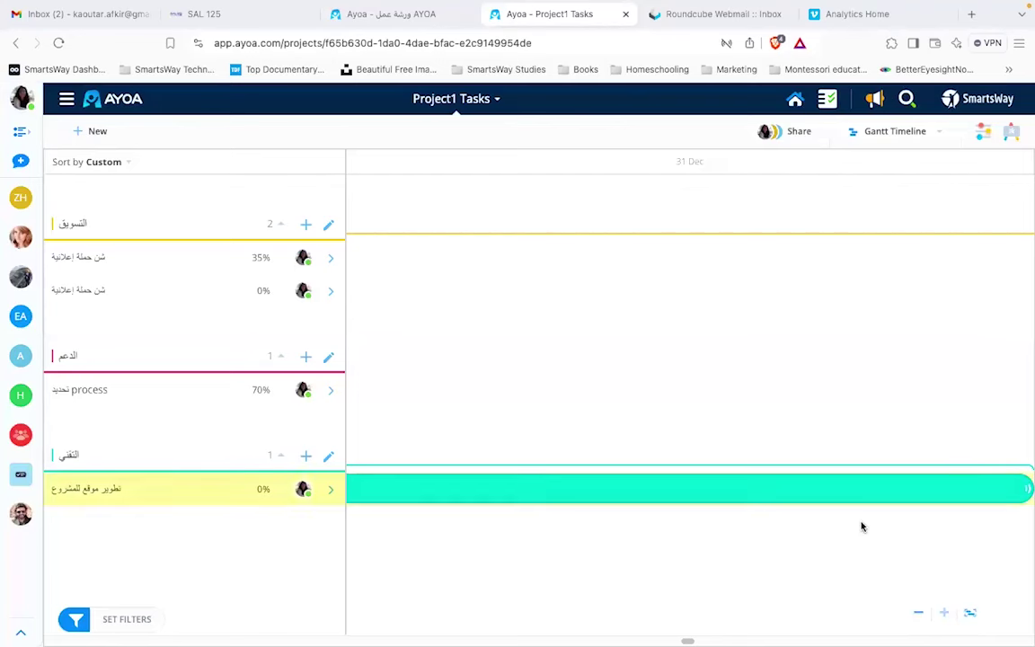
Step: Reselect 31 December 2024 as both the start and end of the timeline's custom date range
{"action": "left_click", "coordinate": [970, 611]}
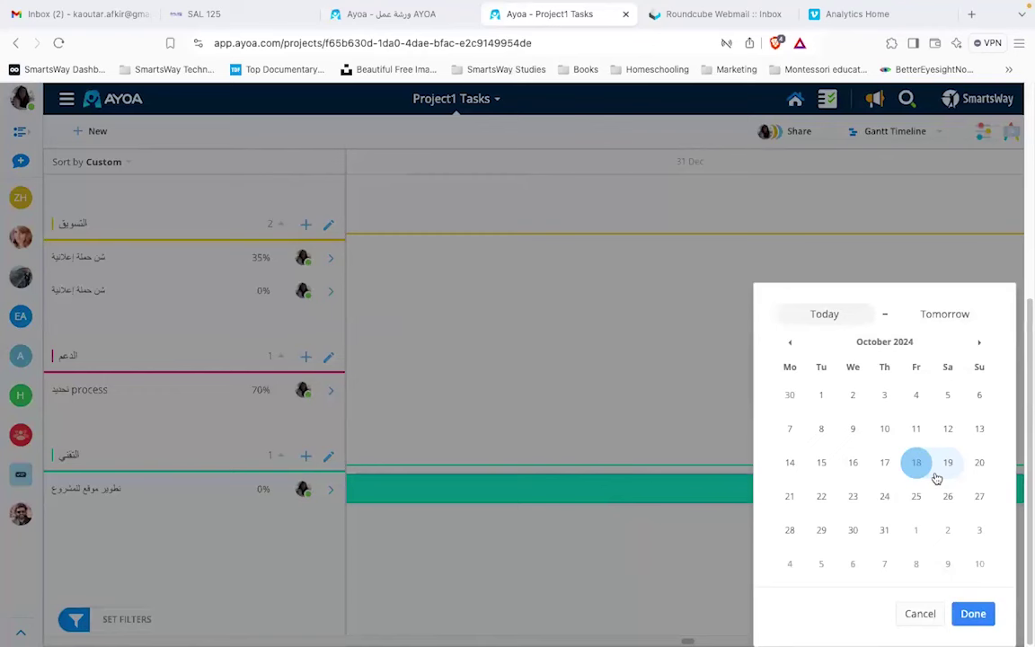
{"action": "left_click", "coordinate": [975, 344]}
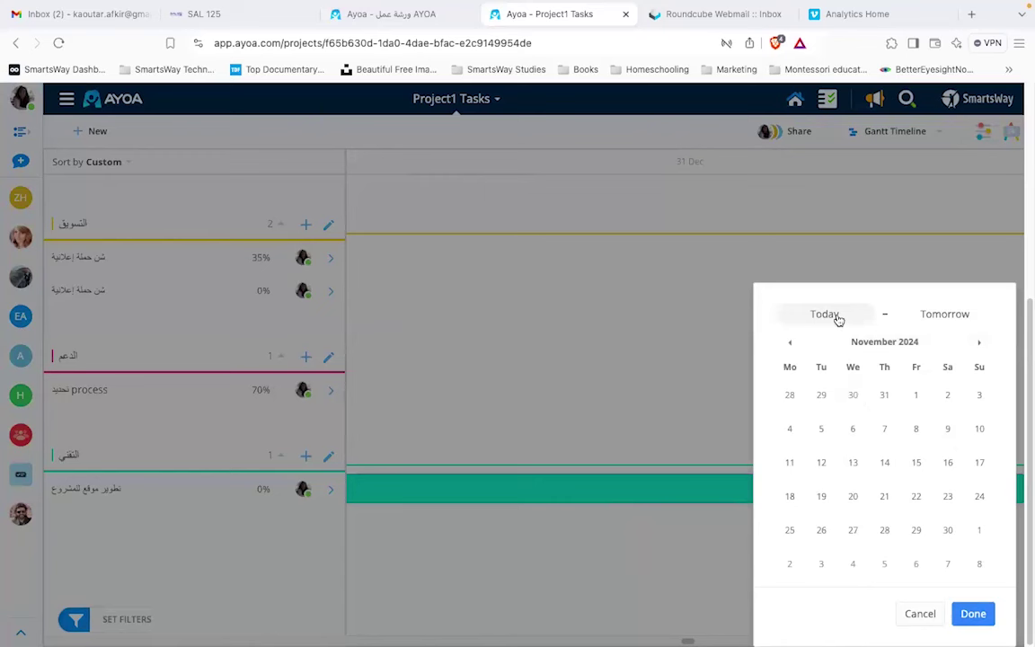
{"action": "left_click", "coordinate": [982, 342]}
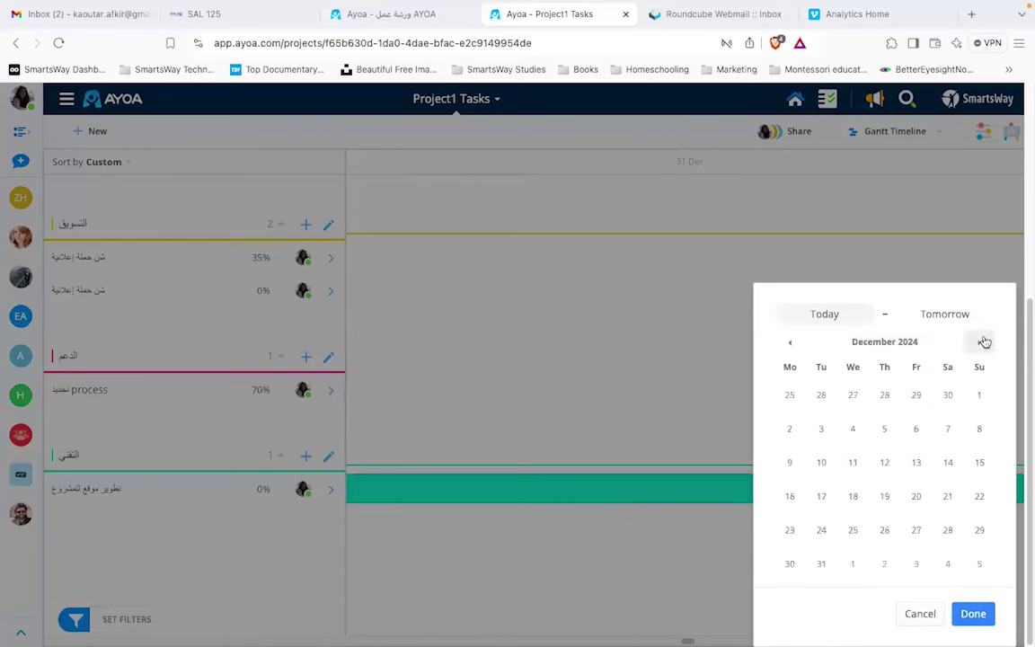
{"action": "left_click", "coordinate": [824, 563]}
{"action": "left_click", "coordinate": [853, 316]}
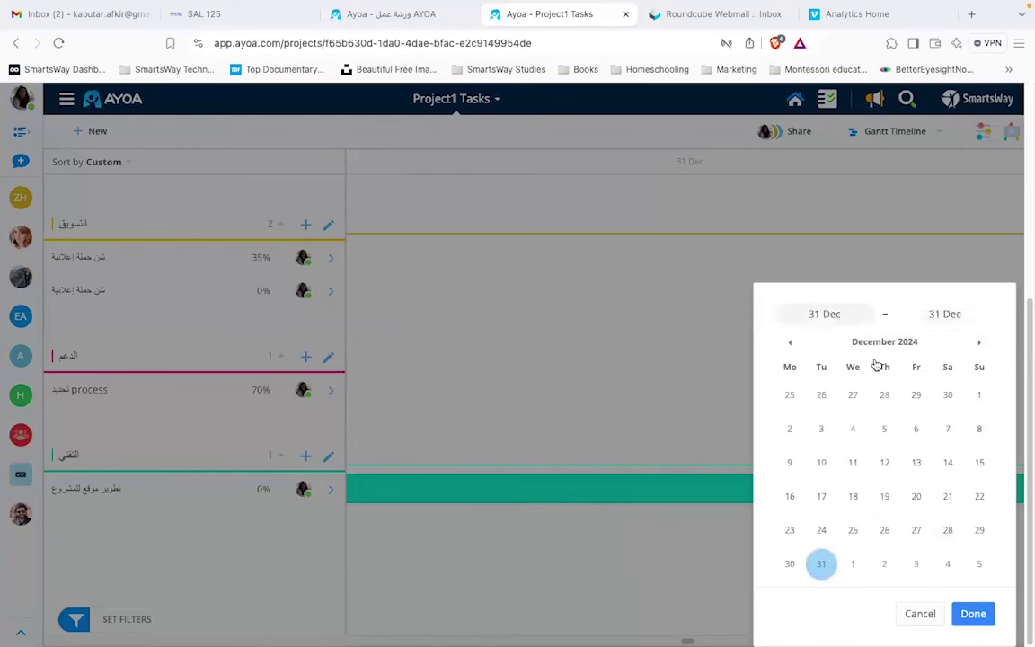
{"action": "left_click", "coordinate": [965, 614]}
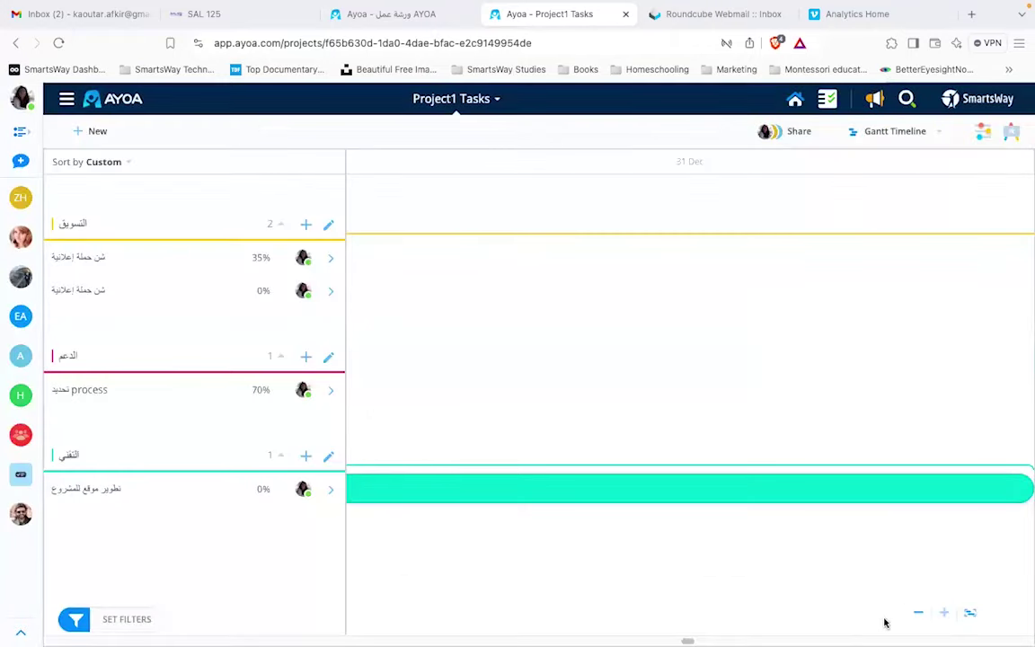
Step: Examine the task bars, their dates and progress across the three categories at the Gantt timeline's monthly scale
{"action": "left_click", "coordinate": [917, 614]}
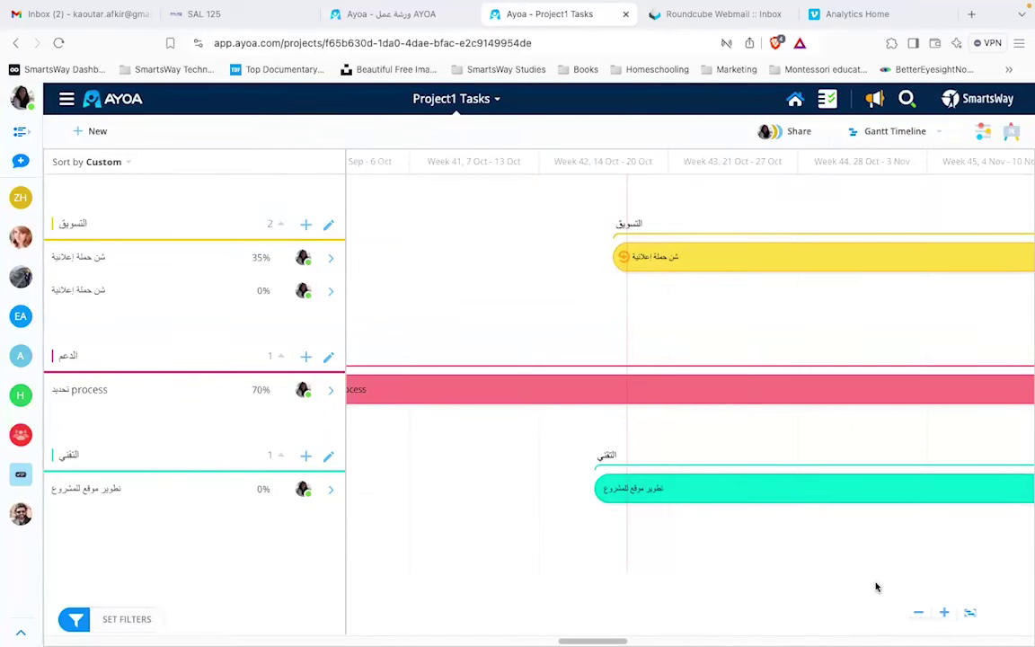
{"action": "left_click", "coordinate": [917, 613]}
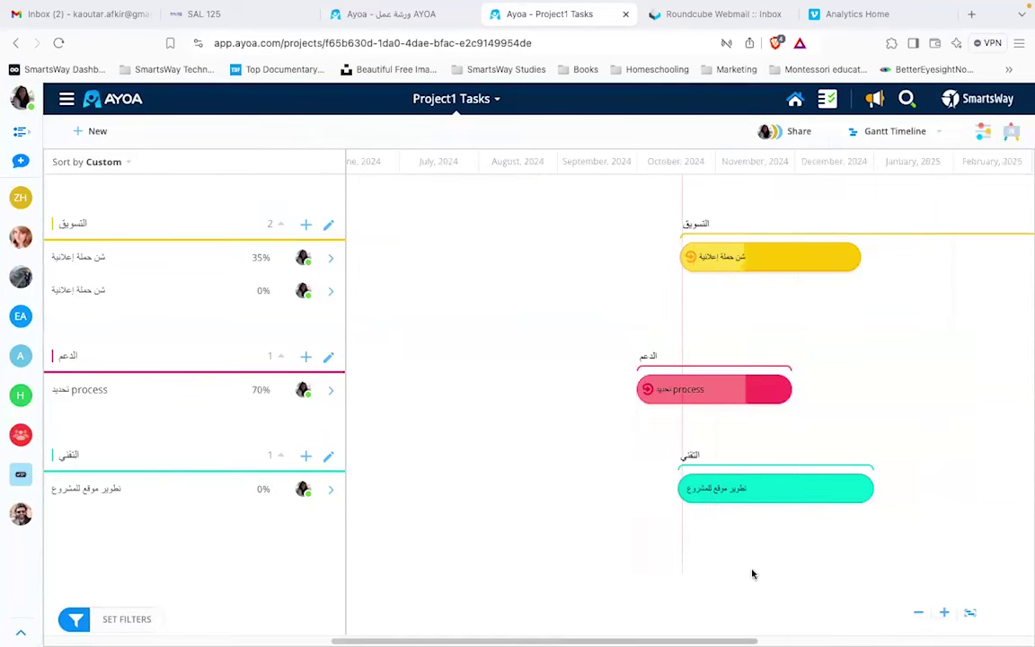
{"action": "left_click_drag", "start_coordinate": [736, 553], "coordinate": [795, 568]}
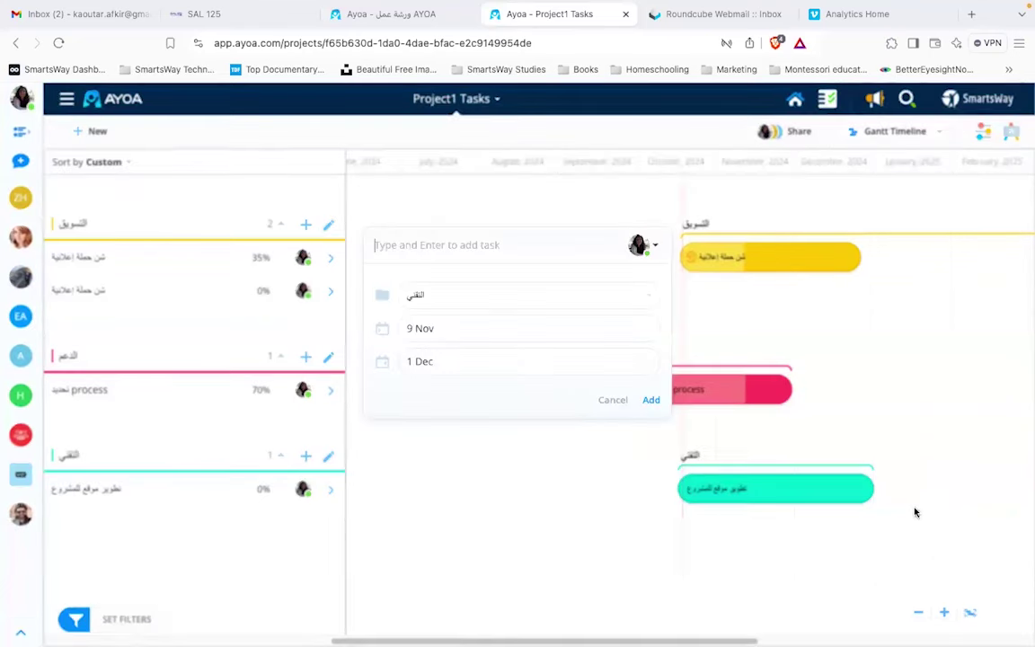
{"action": "left_click", "coordinate": [388, 200]}
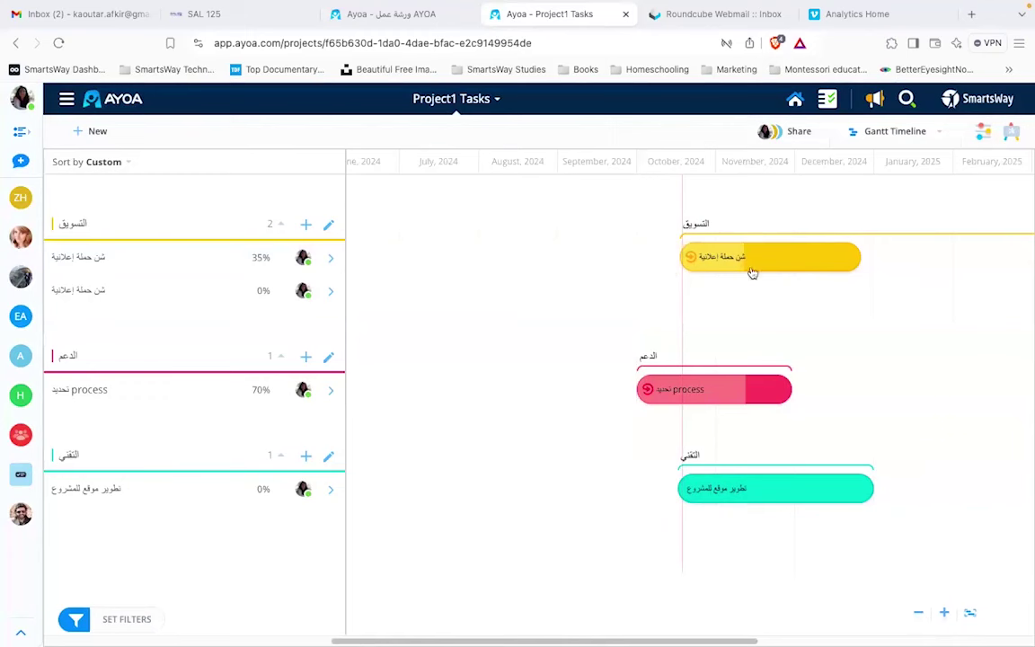
{"action": "mouse_move", "coordinate": [781, 269]}
{"action": "mouse_move", "coordinate": [794, 400]}
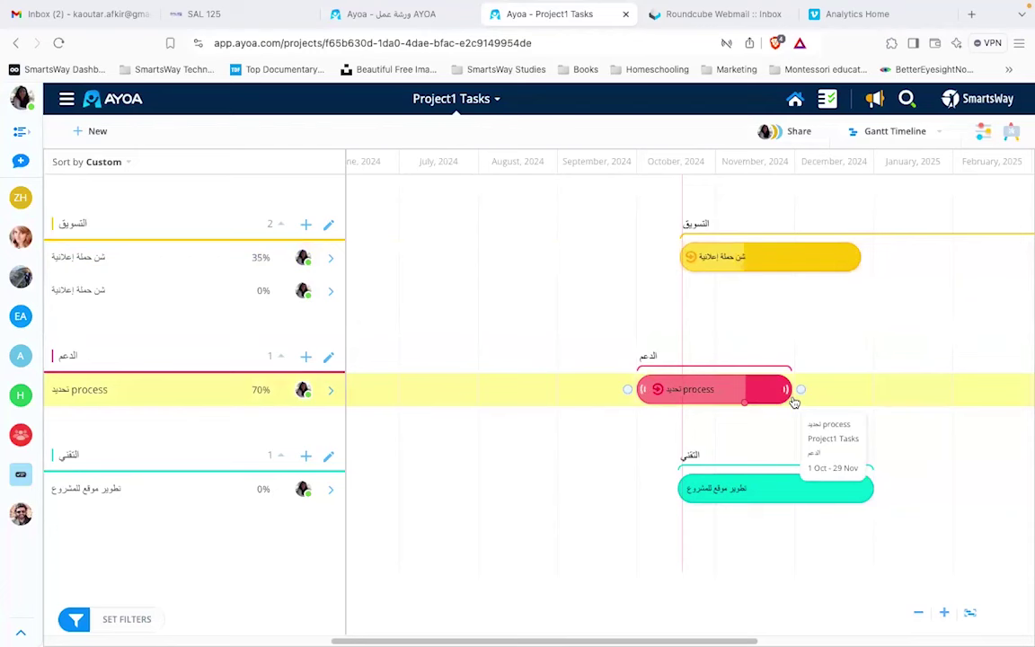
{"action": "mouse_move", "coordinate": [728, 495]}
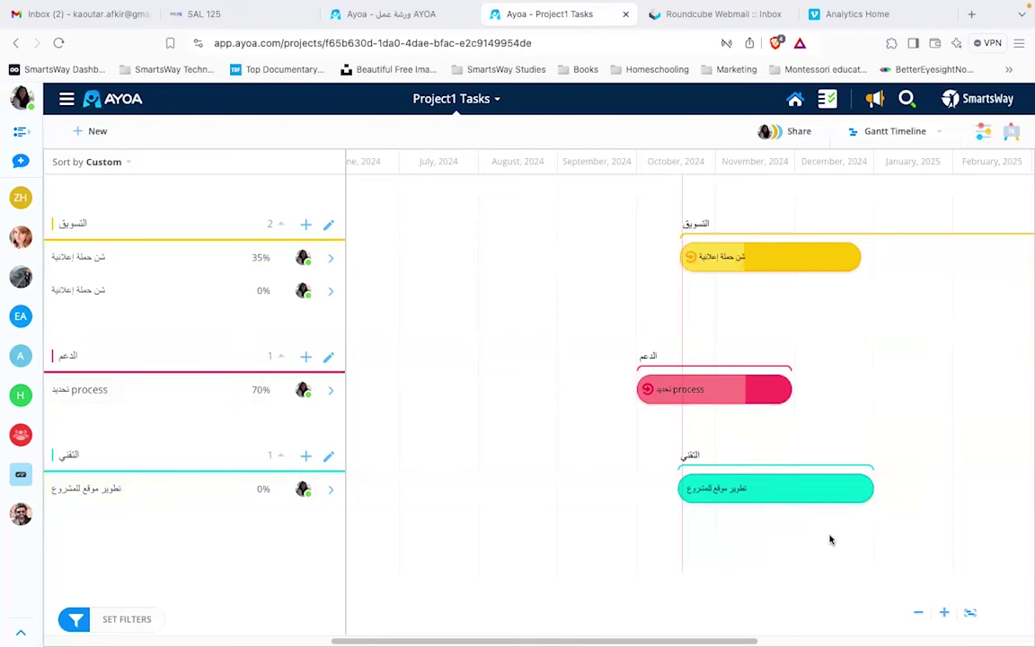
{"action": "mouse_move", "coordinate": [260, 268]}
Step: Switch the board to Workflow view and open the general information of the social media-tagged task "شن حملة إعلانية"
{"action": "left_click", "coordinate": [936, 135]}
{"action": "left_click", "coordinate": [890, 175]}
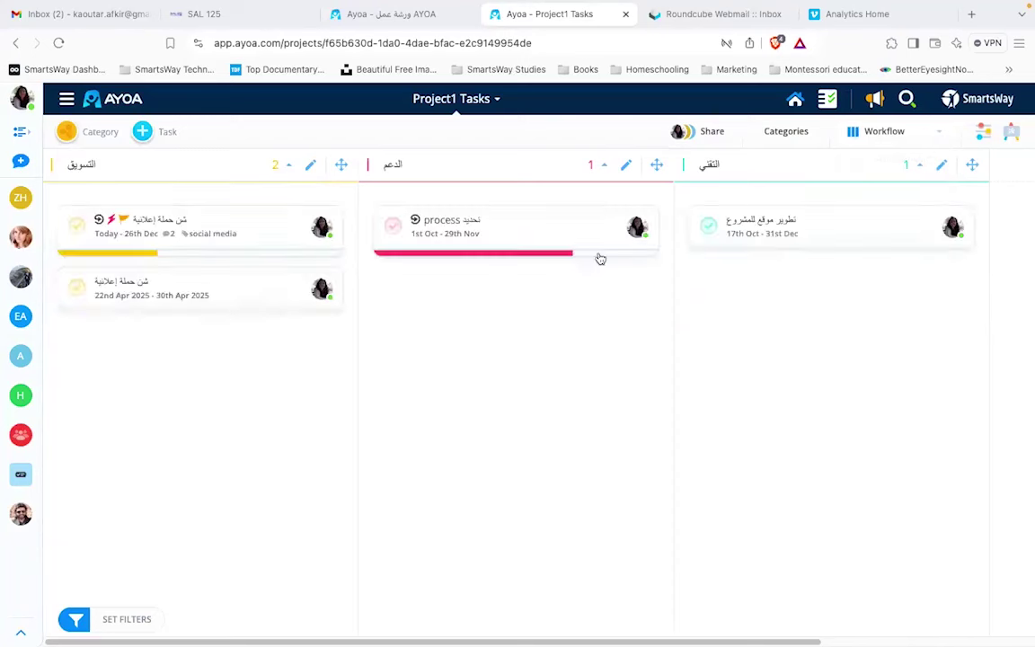
{"action": "left_click", "coordinate": [324, 231]}
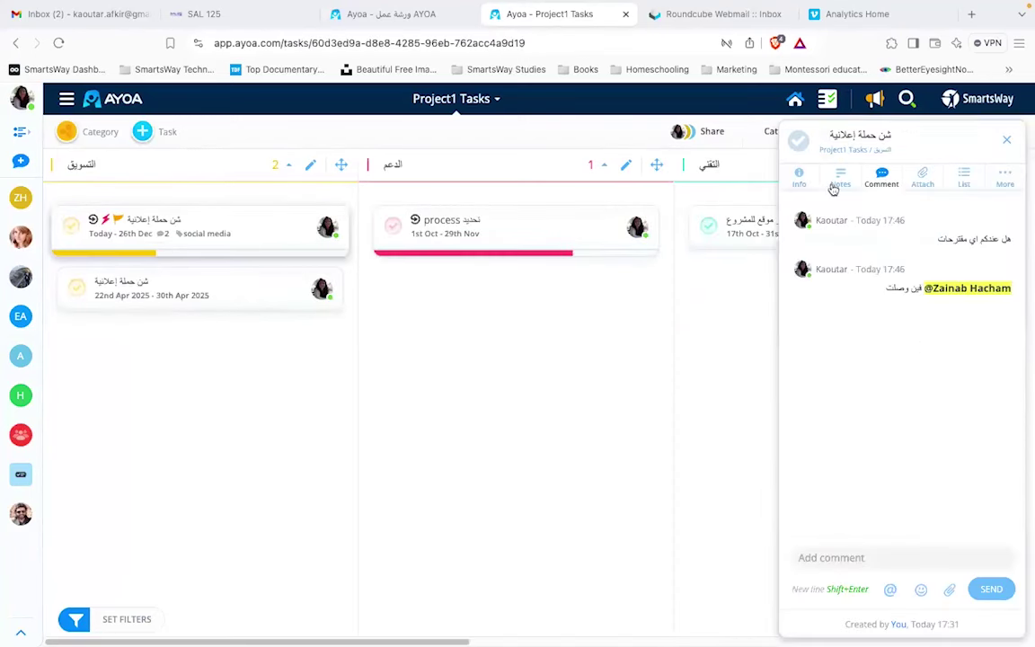
{"action": "left_click", "coordinate": [798, 177]}
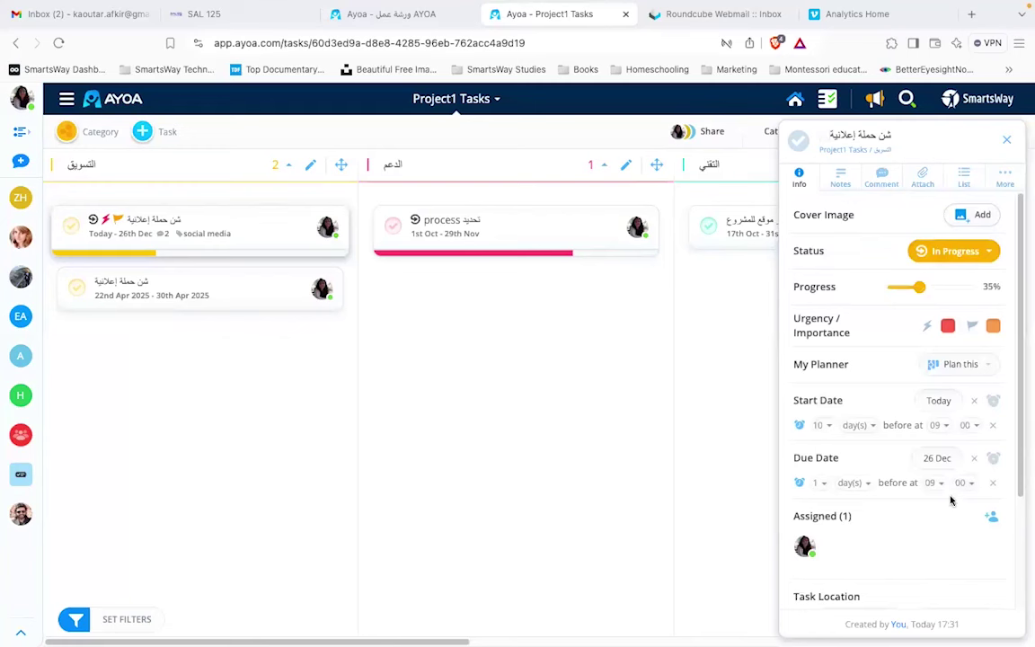
Step: Replace the task's current assignee with another board member and close the task details
{"action": "left_click", "coordinate": [992, 518]}
{"action": "left_click", "coordinate": [825, 591]}
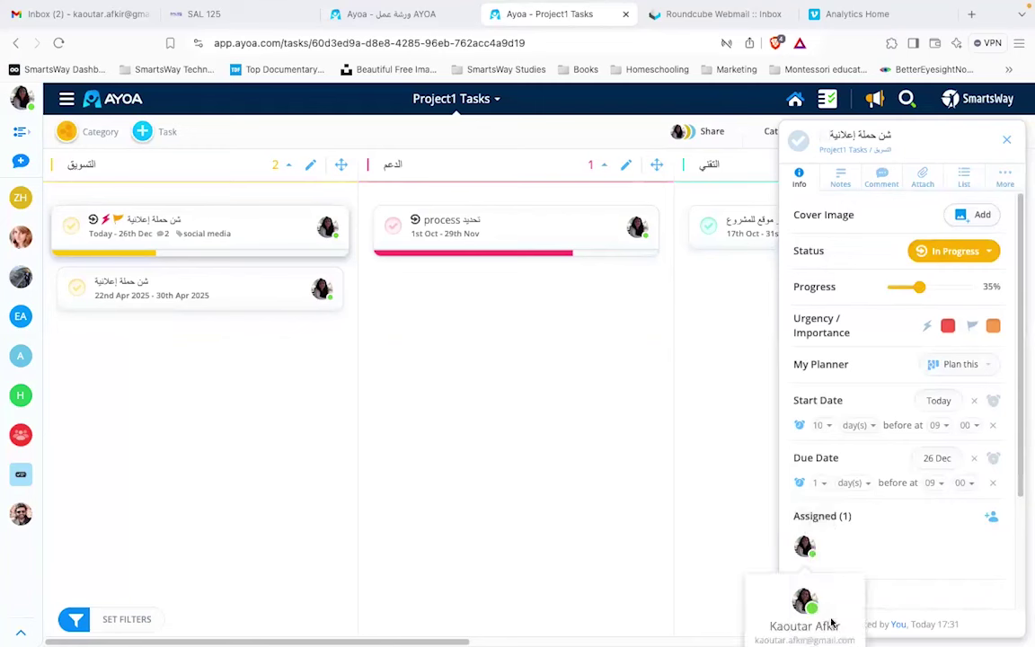
{"action": "left_click", "coordinate": [1015, 543]}
{"action": "scroll", "coordinate": [997, 503], "scroll_direction": "down", "scroll_amount": 2}
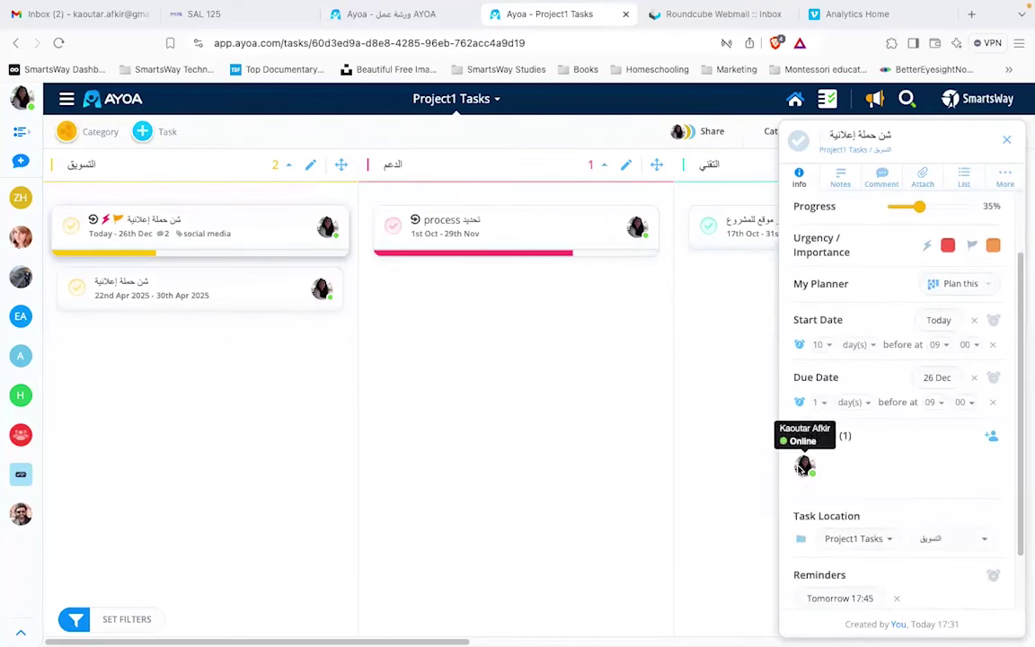
{"action": "left_click", "coordinate": [804, 466]}
{"action": "left_click", "coordinate": [800, 589]}
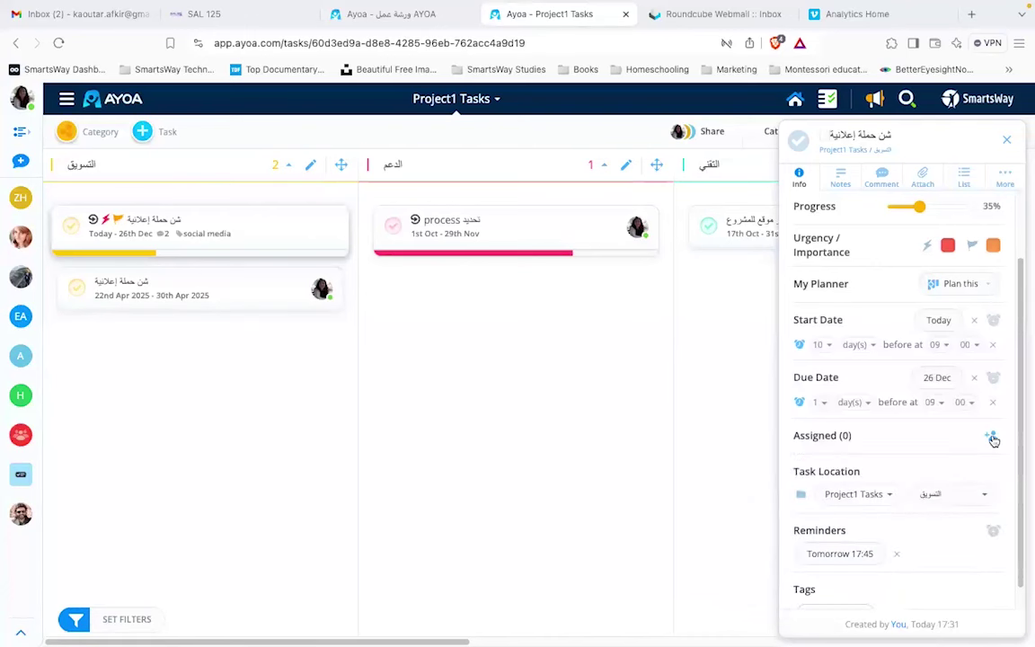
{"action": "left_click", "coordinate": [992, 437]}
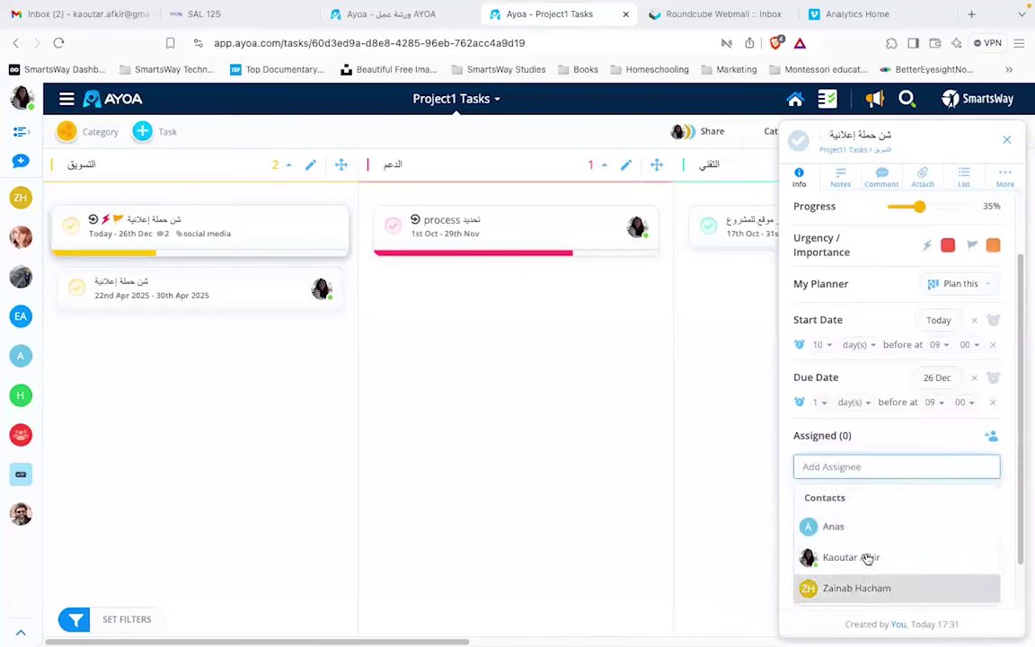
{"action": "left_click", "coordinate": [961, 527]}
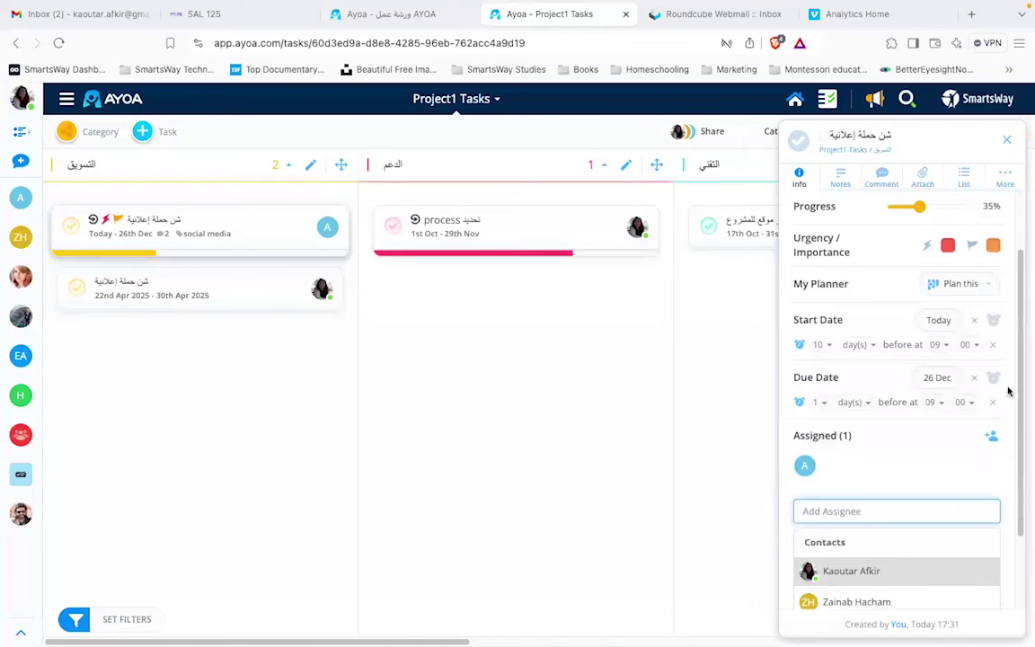
{"action": "left_click", "coordinate": [1005, 142]}
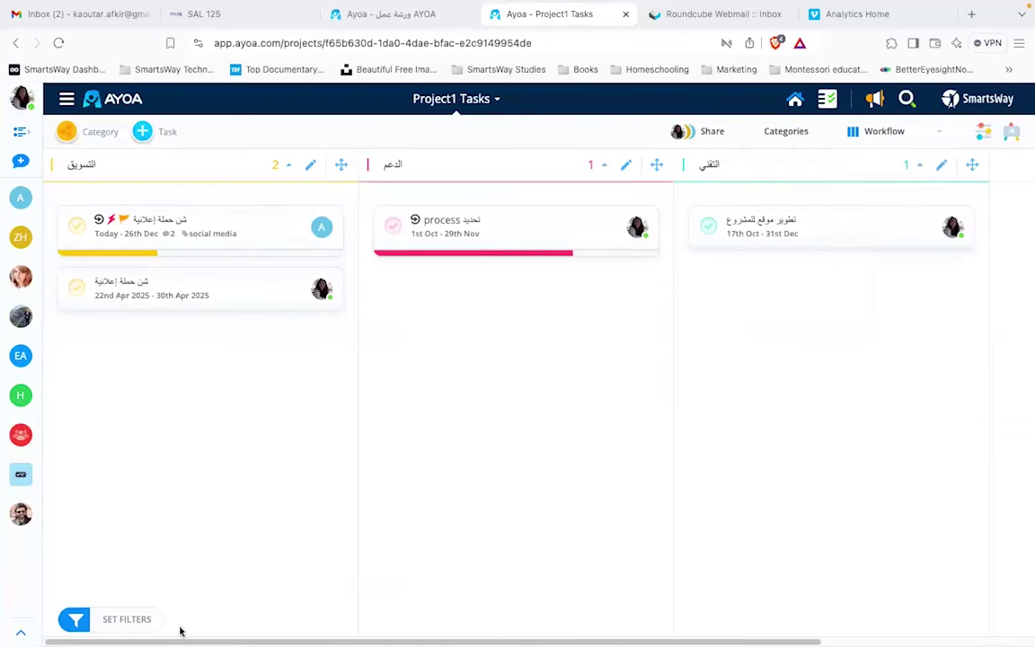
Step: Filter the board's tasks by two assignees, narrow the filter to the newly assigned member, and clear it
{"action": "mouse_move", "coordinate": [193, 629]}
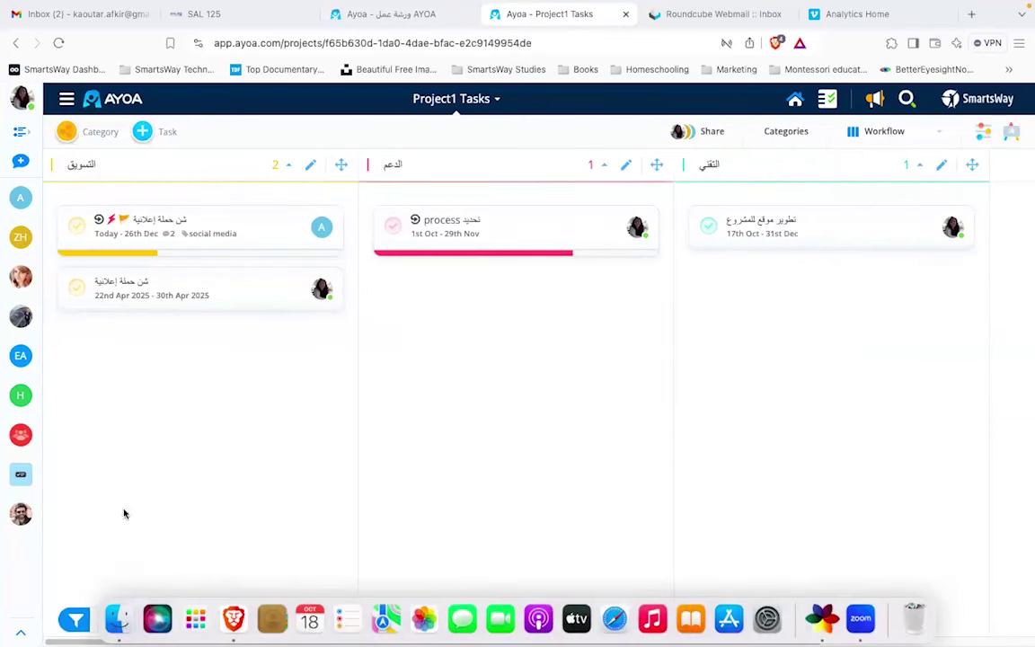
{"action": "left_click", "coordinate": [137, 620]}
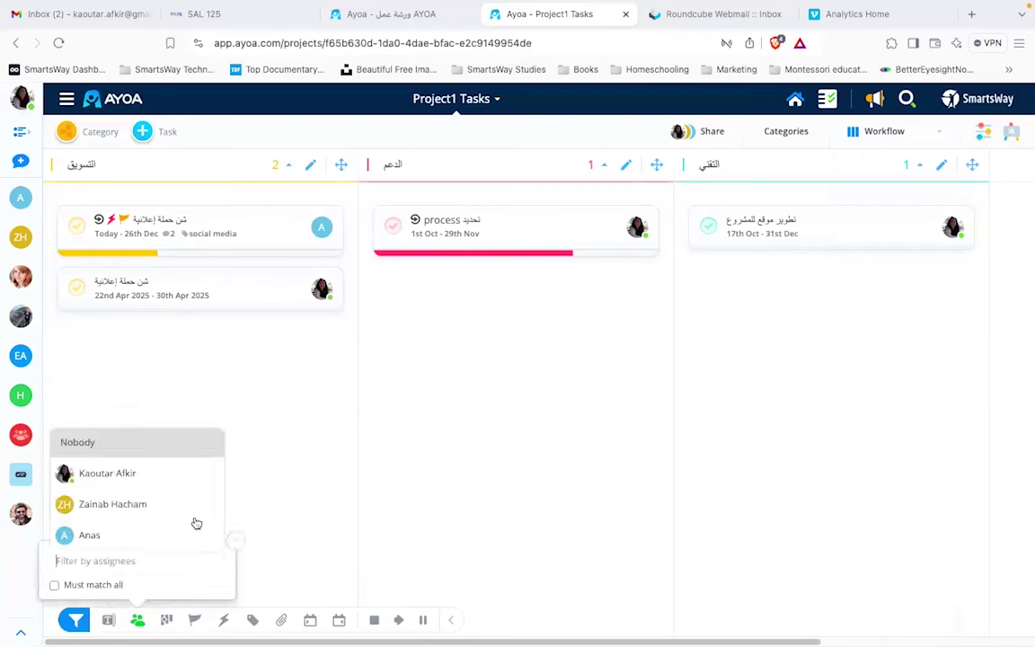
{"action": "left_click", "coordinate": [147, 478]}
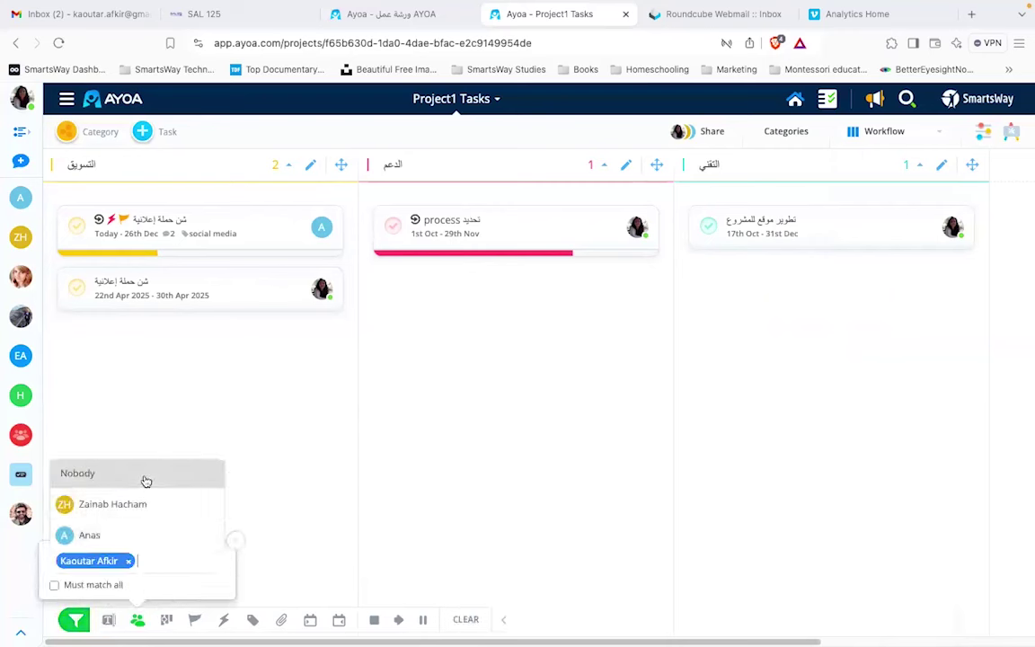
{"action": "left_click", "coordinate": [95, 537]}
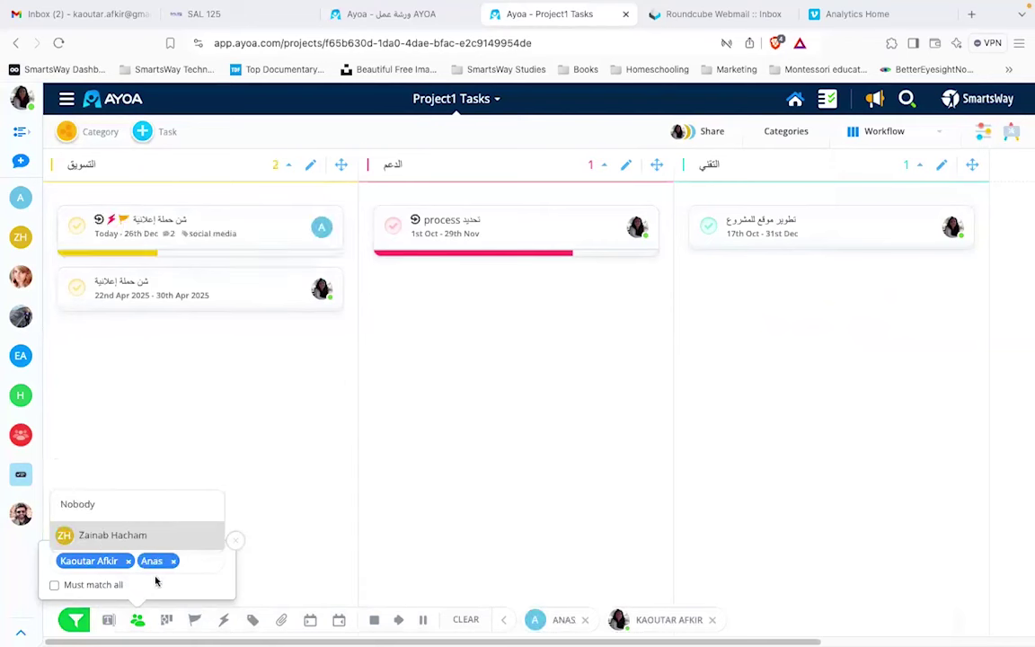
{"action": "left_click", "coordinate": [129, 561]}
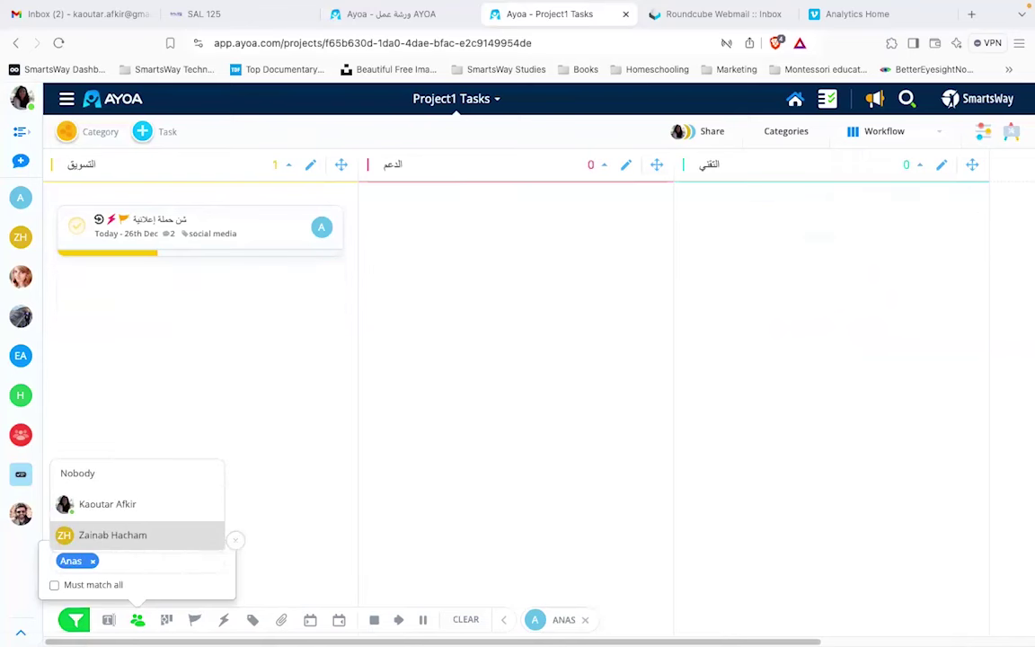
{"action": "left_click", "coordinate": [93, 561]}
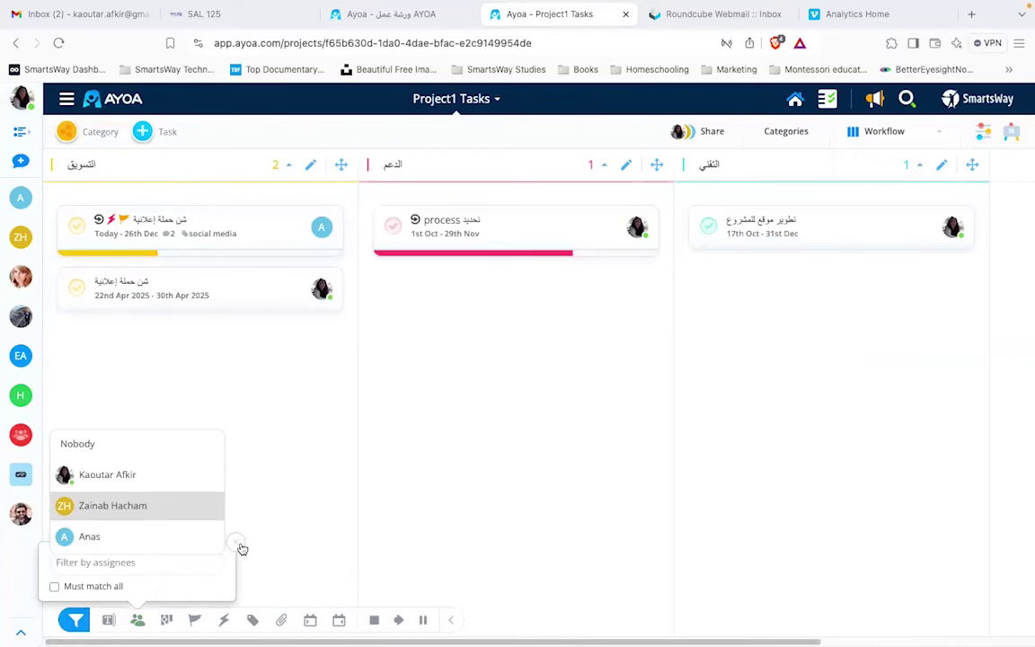
{"action": "left_click", "coordinate": [236, 543]}
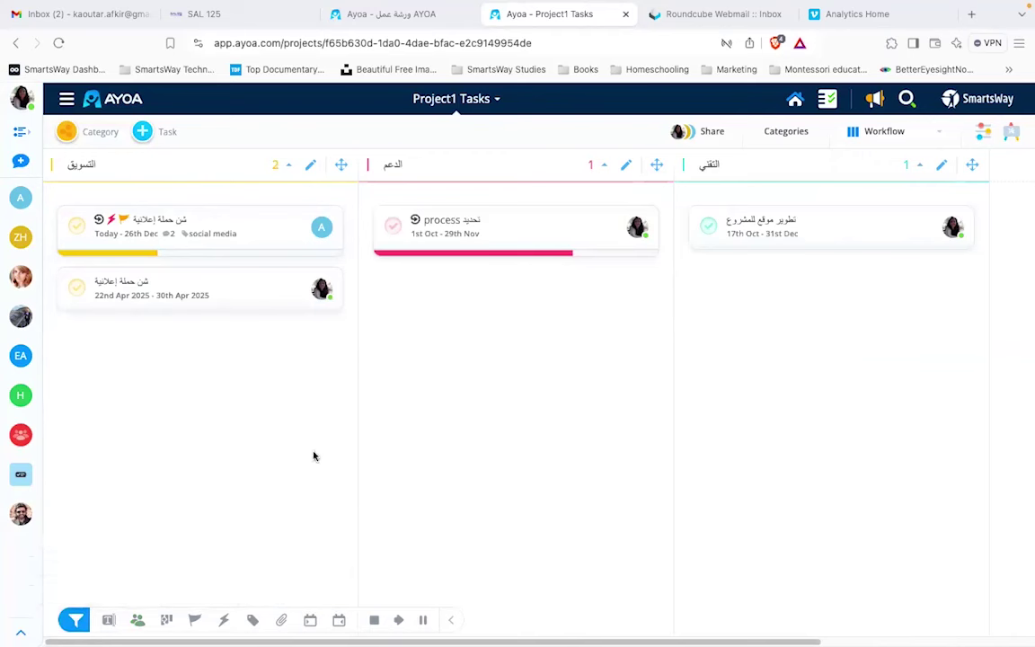